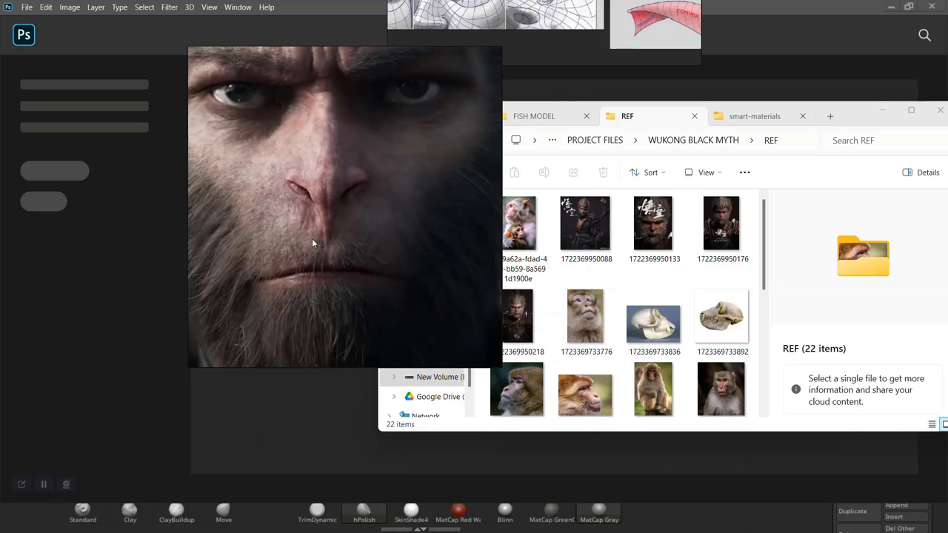
# Move the floating face reference aside and open the WUKONG 01 and WUKONG 02 images from the REF folder in Photoshop.
pyautogui.moveTo(314, 245); pyautogui.dragTo(791, 228)
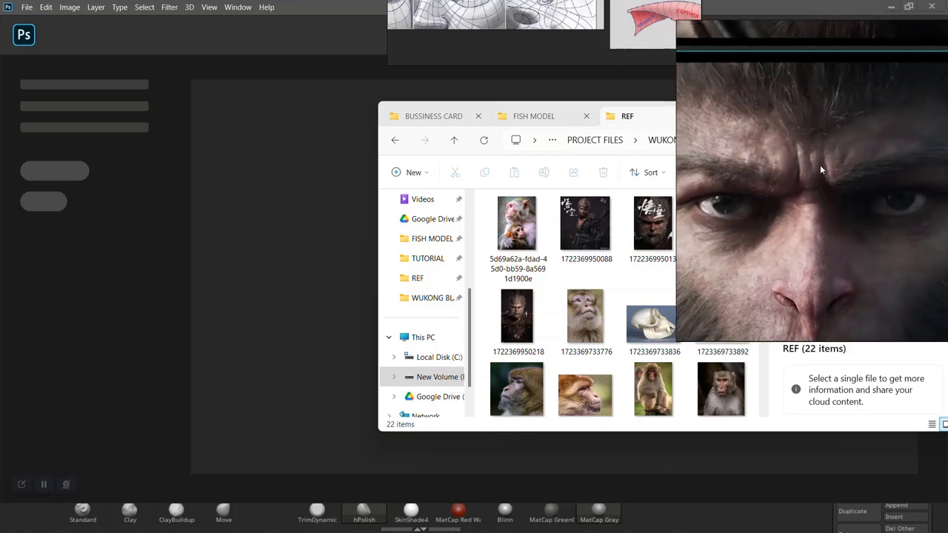
pyautogui.moveTo(807, 234); pyautogui.dragTo(821, 187, button='middle')
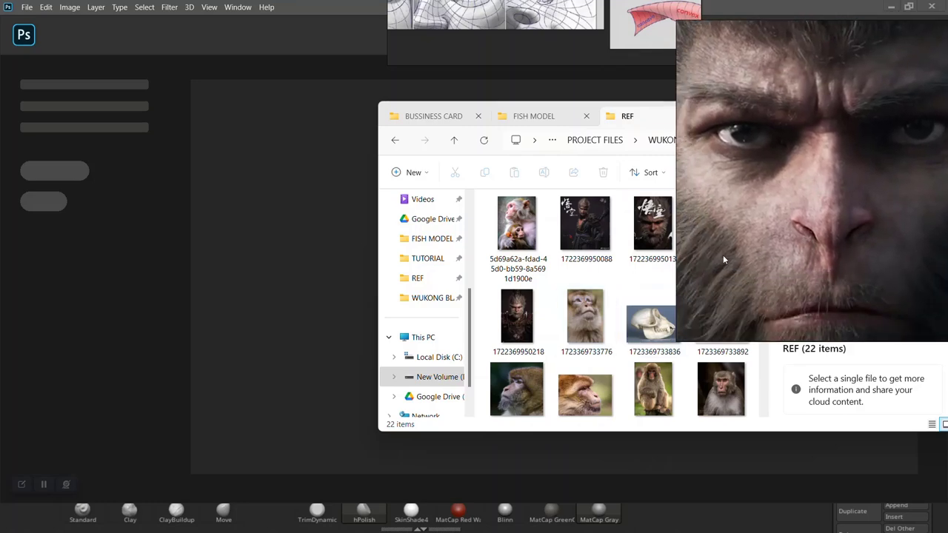
pyautogui.moveTo(764, 244); pyautogui.dragTo(864, 214, button='right')
pyautogui.scroll(-5, 651, 313)
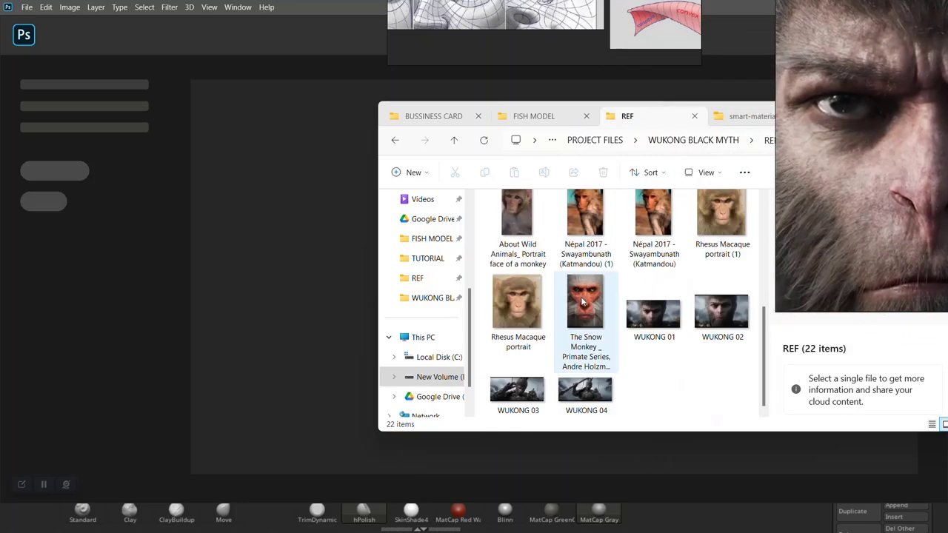
pyautogui.click(648, 320)
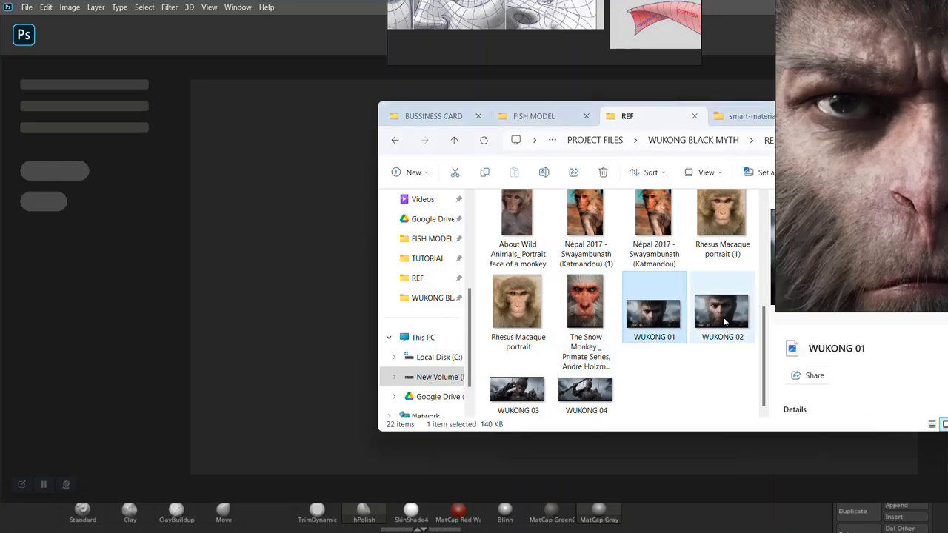
pyautogui.keyDown('ctrl'); pyautogui.click(724, 318); pyautogui.keyUp('ctrl')
pyautogui.moveTo(724, 318); pyautogui.dragTo(226, 182)
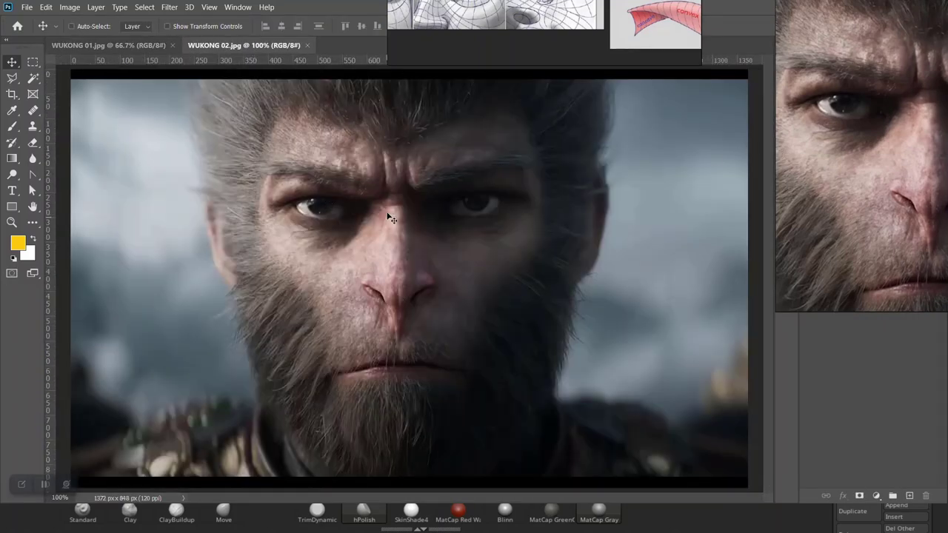
# Move the floating face reference clear of the layer list and unlock the Background layer of WUKONG 02.
pyautogui.moveTo(819, 173); pyautogui.dragTo(759, 187)
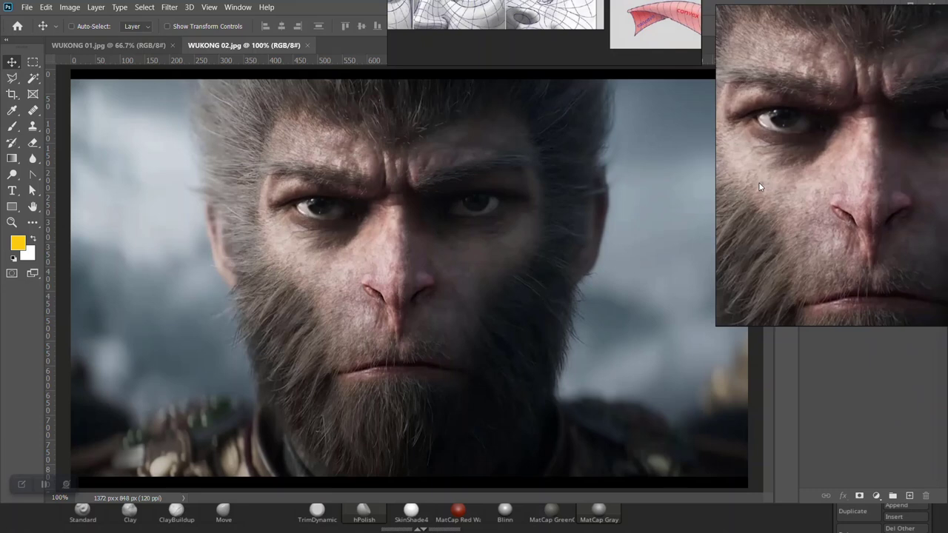
pyautogui.moveTo(759, 183); pyautogui.dragTo(389, 2)
pyautogui.moveTo(474, 94); pyautogui.dragTo(732, 24)
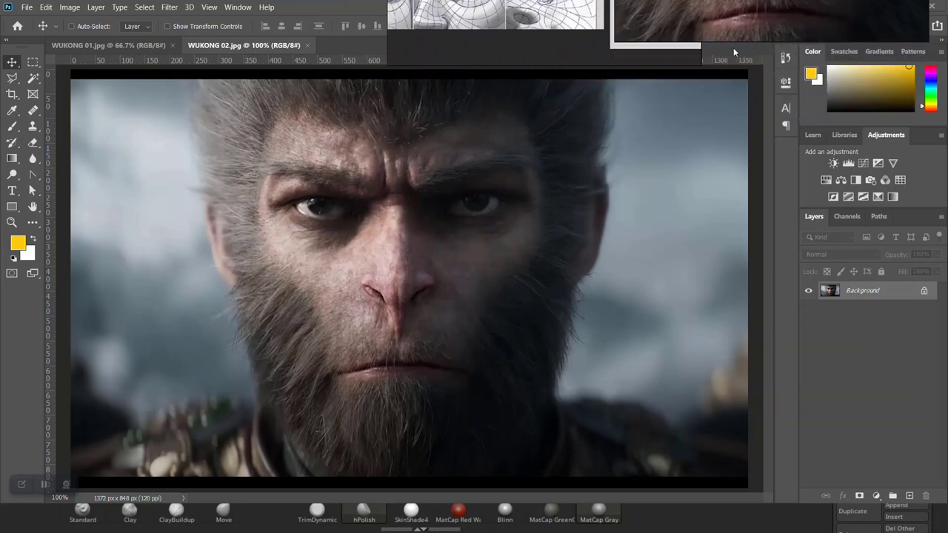
pyautogui.click(924, 293)
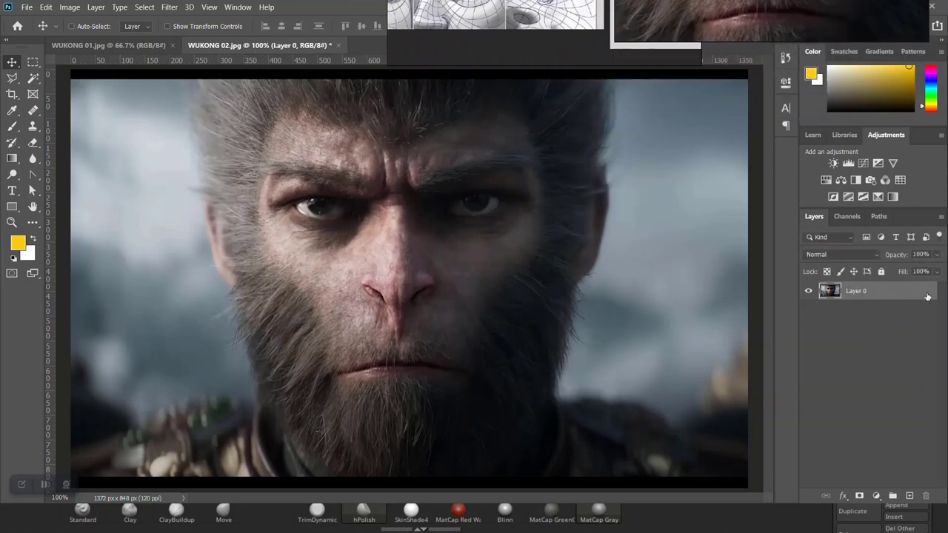
# Start the Camera Raw Filter on the unlocked layer, setting Exposure to +0.50 and Highlights to -90.
pyautogui.click(168, 8)
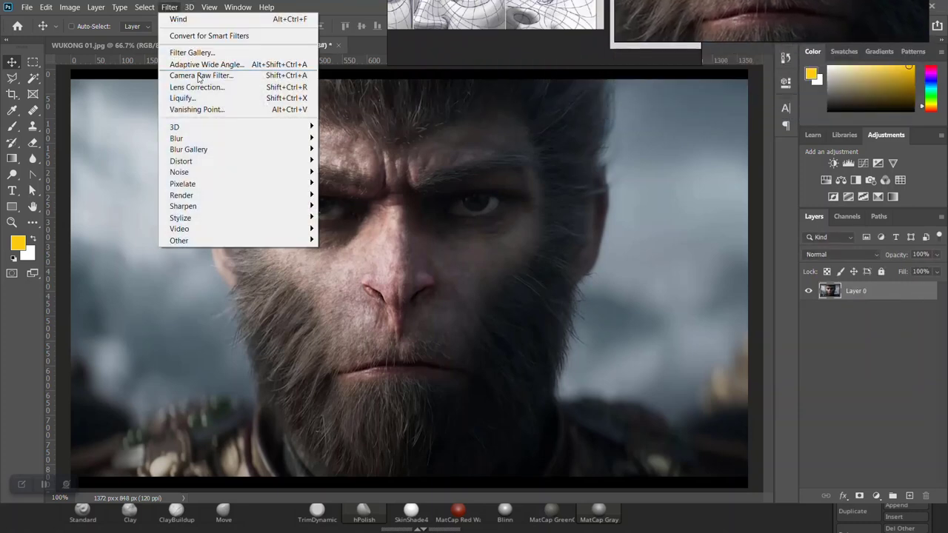
pyautogui.moveTo(209, 127)
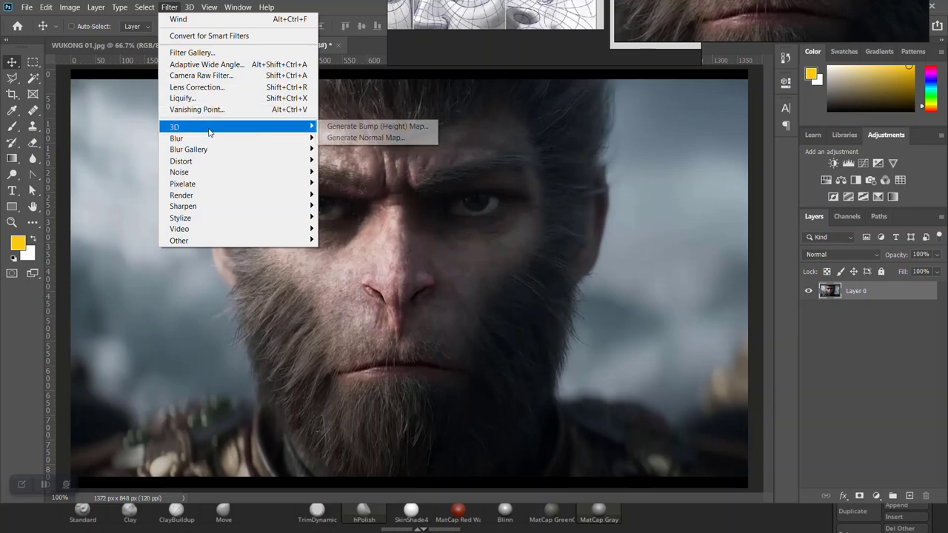
pyautogui.click(211, 76)
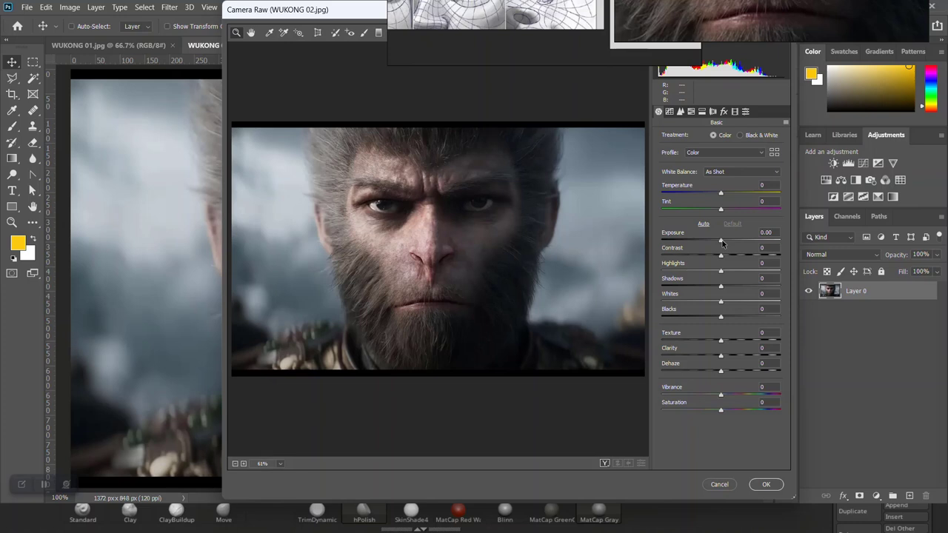
pyautogui.click(722, 242)
pyautogui.moveTo(722, 243); pyautogui.dragTo(728, 244)
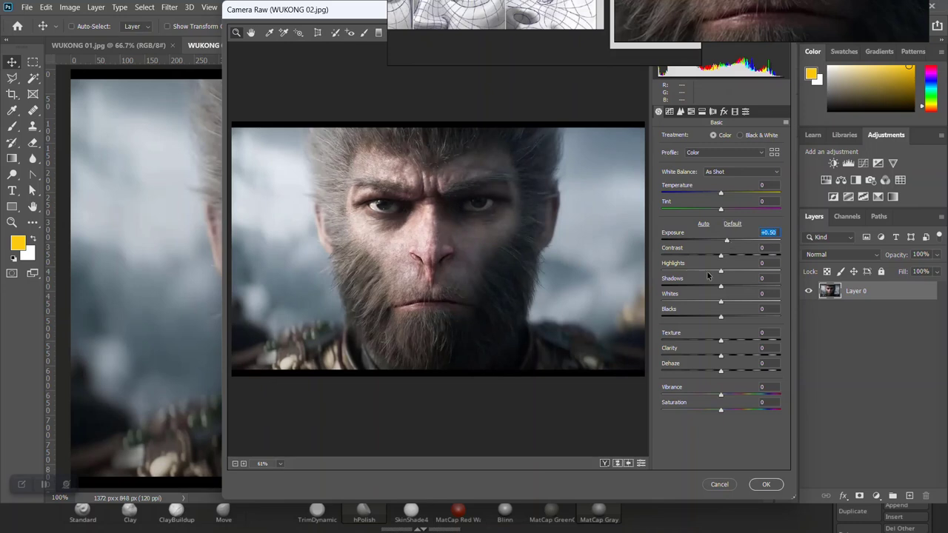
pyautogui.moveTo(720, 272); pyautogui.dragTo(667, 268)
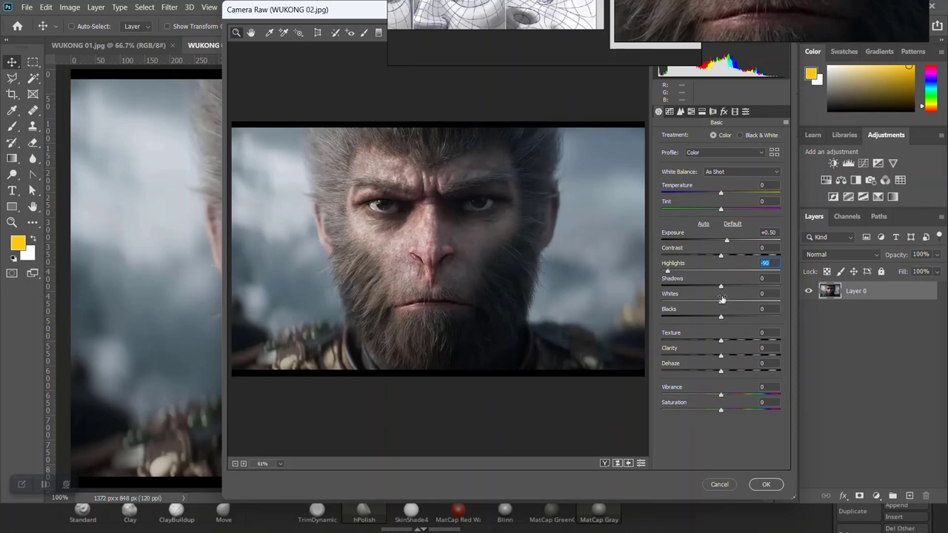
# Brighten the dark and light tones with Shadows at +100, Whites at +58 and Blacks at +100.
pyautogui.moveTo(721, 288); pyautogui.dragTo(807, 289)
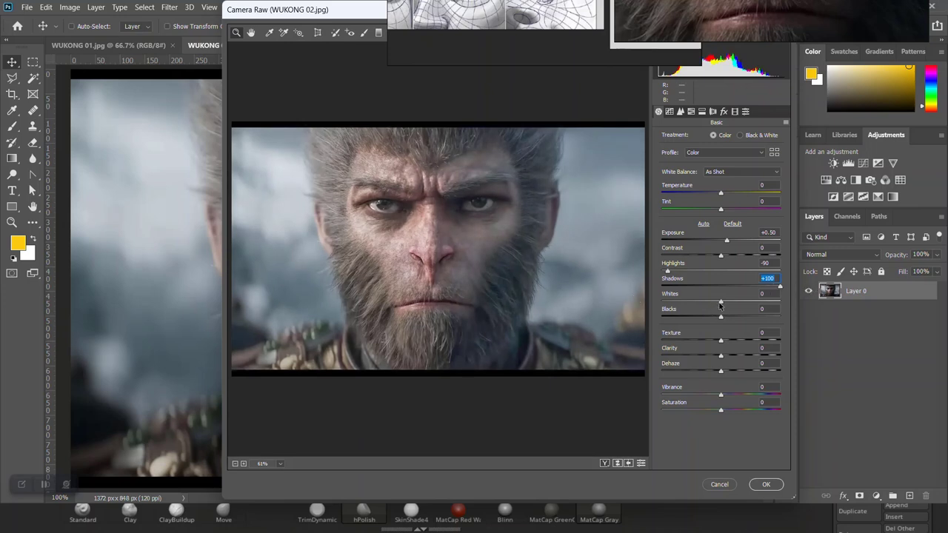
pyautogui.moveTo(720, 304); pyautogui.dragTo(756, 302)
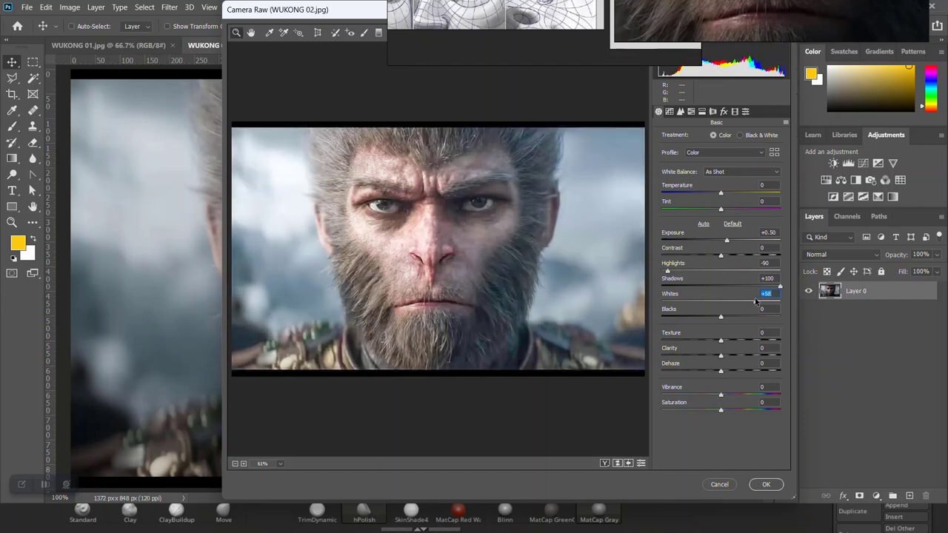
pyautogui.moveTo(722, 318); pyautogui.dragTo(829, 315)
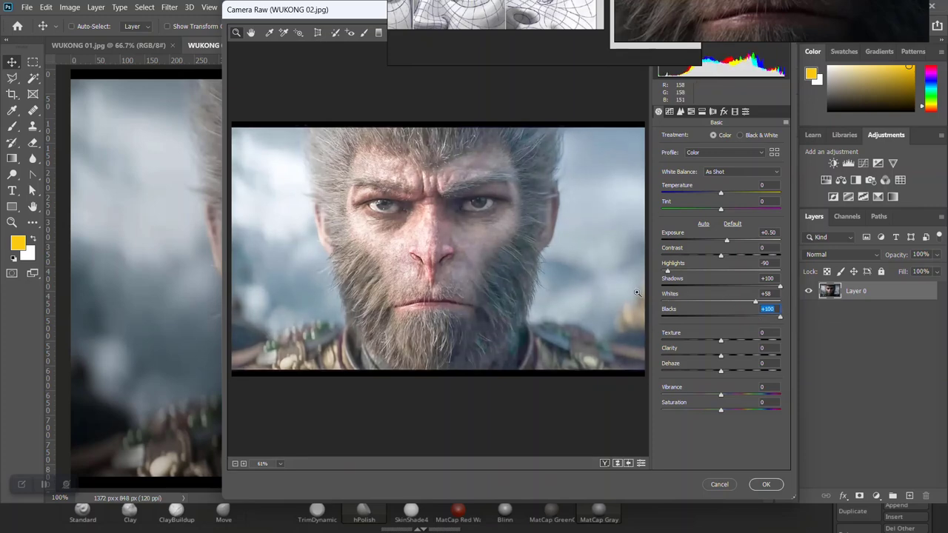
# Bring out the skin and fur detail by setting both Texture and Clarity to +100.
pyautogui.click(448, 244)
pyautogui.moveTo(359, 182); pyautogui.dragTo(378, 191)
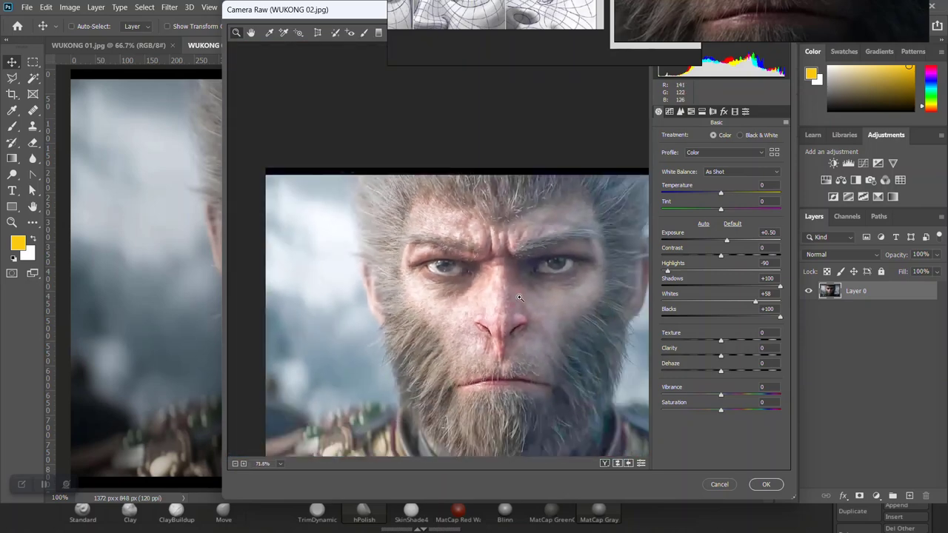
pyautogui.moveTo(521, 301); pyautogui.dragTo(484, 277)
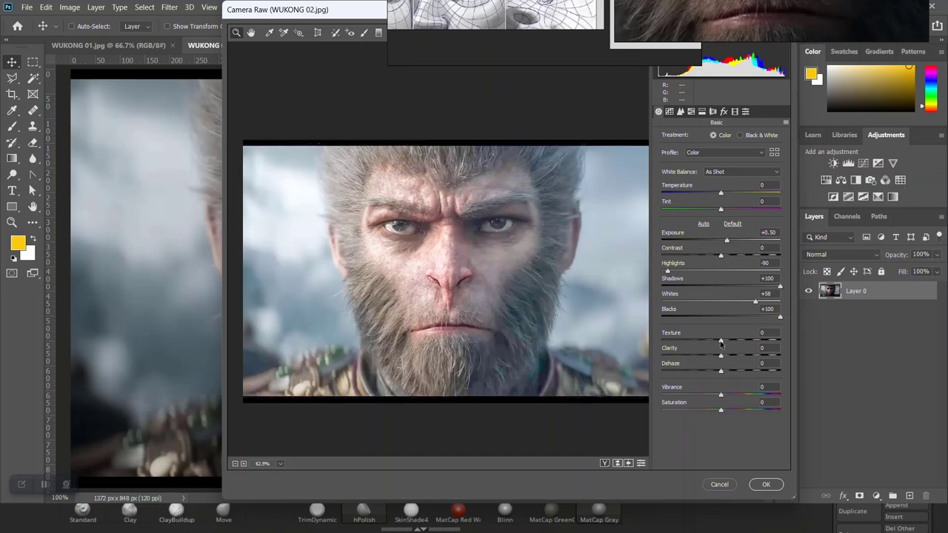
pyautogui.moveTo(722, 340); pyautogui.dragTo(786, 325)
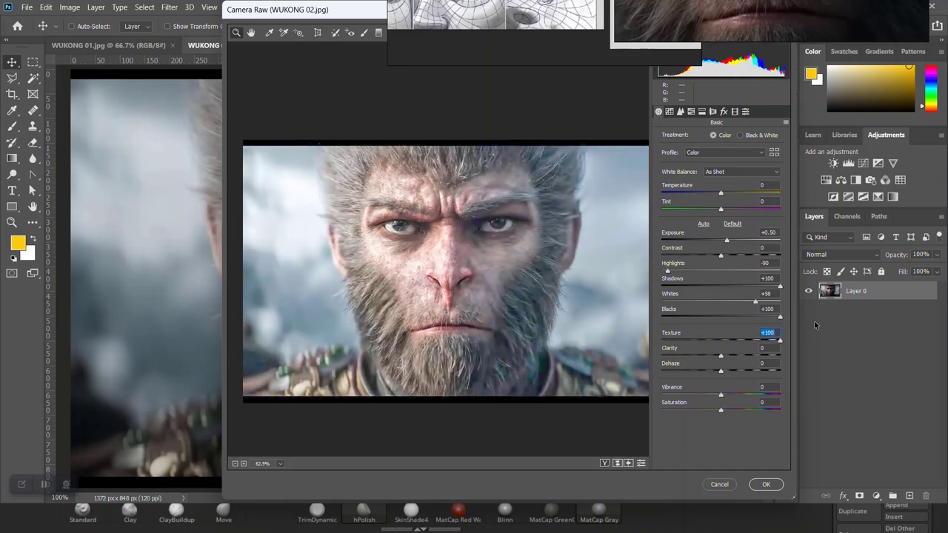
pyautogui.moveTo(447, 264); pyautogui.dragTo(470, 297)
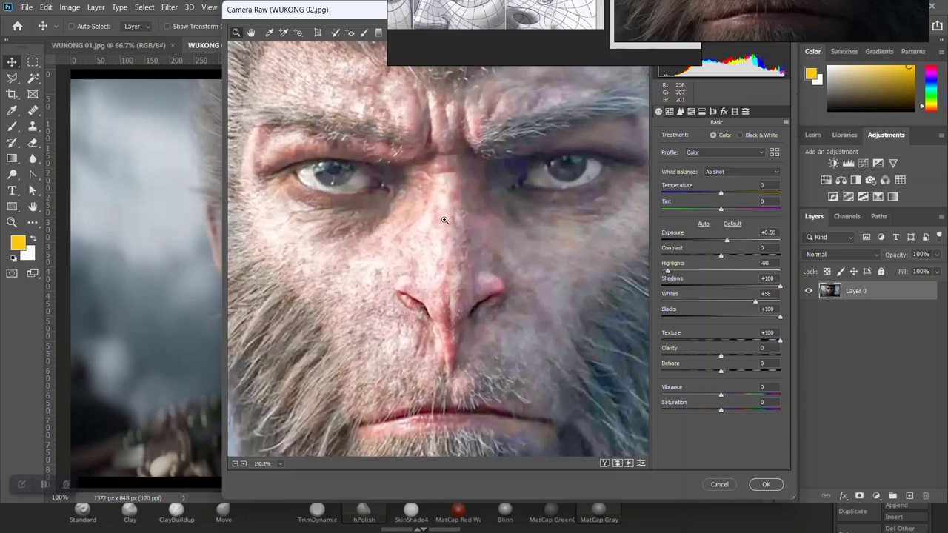
pyautogui.scroll(-3, 467, 276)
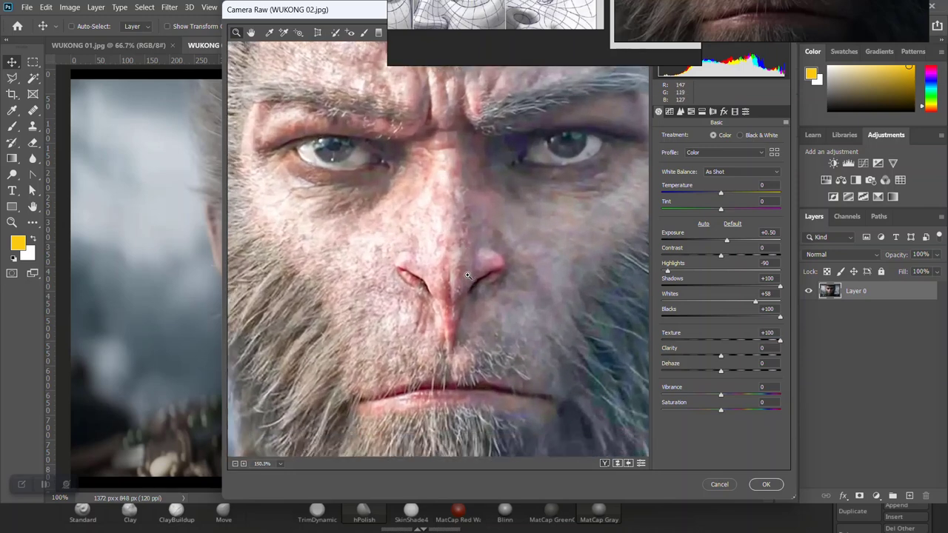
pyautogui.scroll(2, 467, 276)
pyautogui.moveTo(720, 356); pyautogui.dragTo(784, 353)
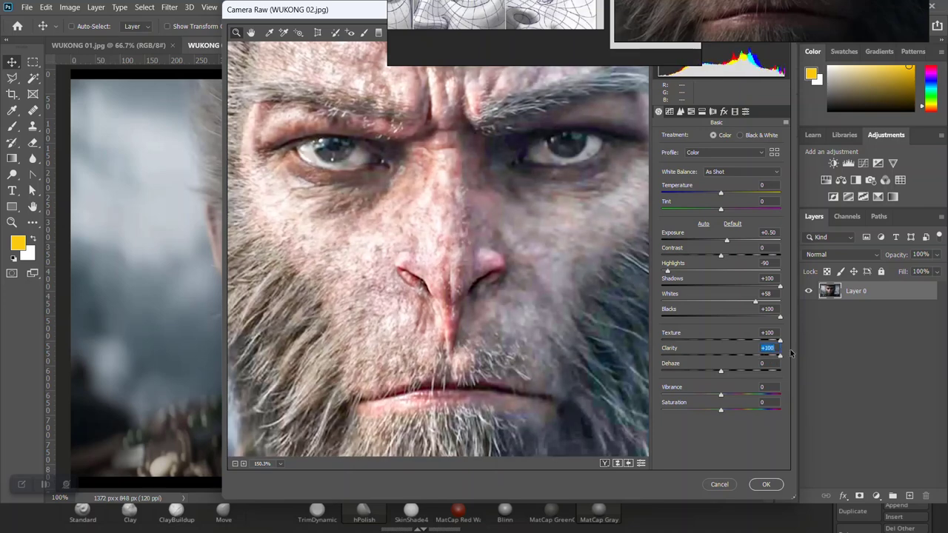
# Check the adjusted face from the brow down to the beard and apply the Camera Raw adjustments.
pyautogui.scroll(-2, 520, 310)
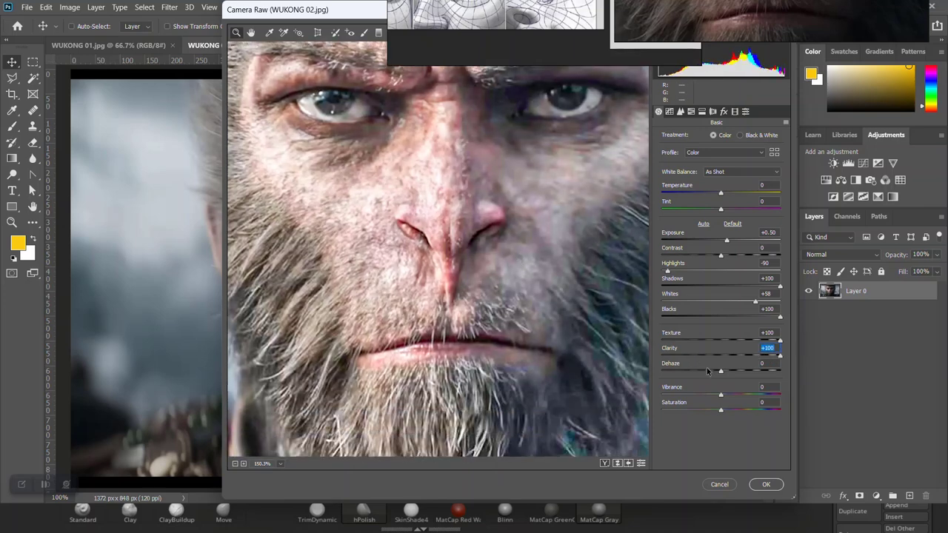
pyautogui.scroll(1, 459, 333)
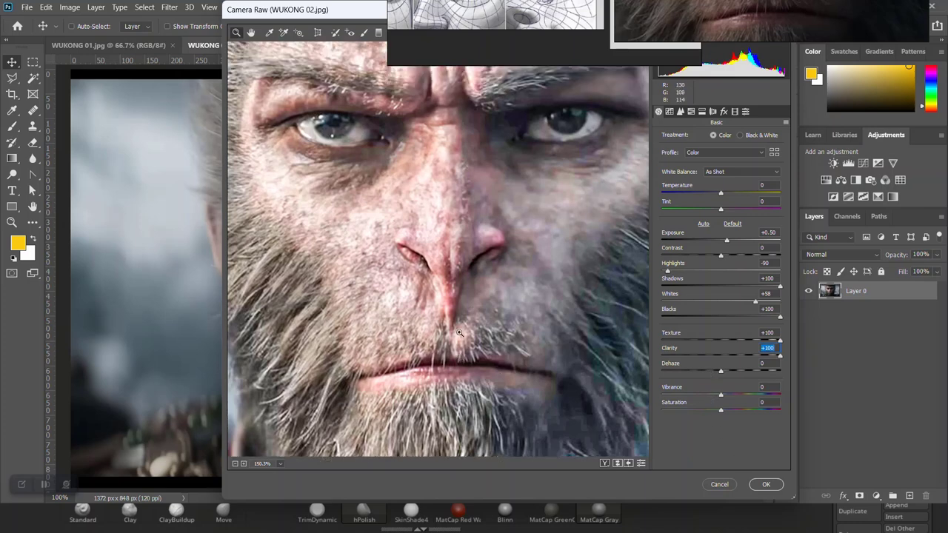
pyautogui.scroll(5, 459, 333)
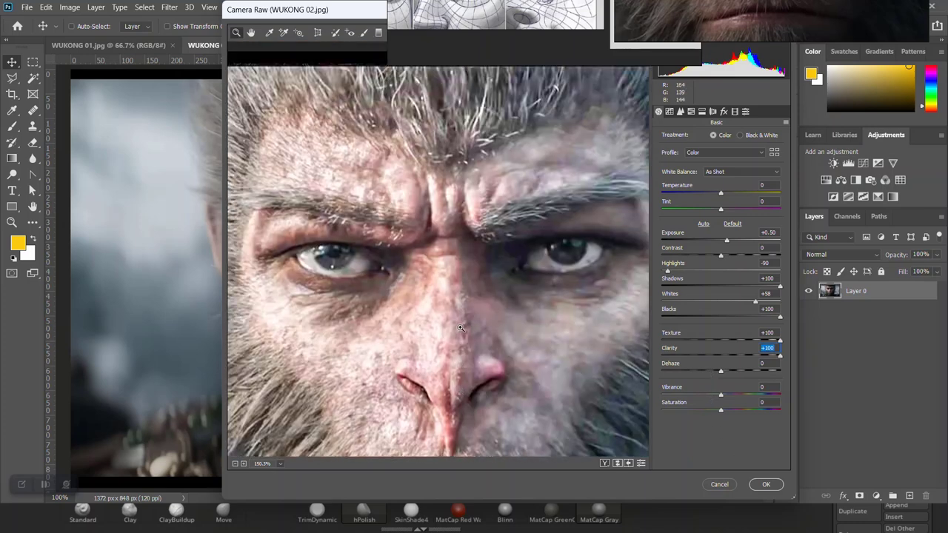
pyautogui.scroll(-3, 459, 328)
pyautogui.scroll(-7, 459, 326)
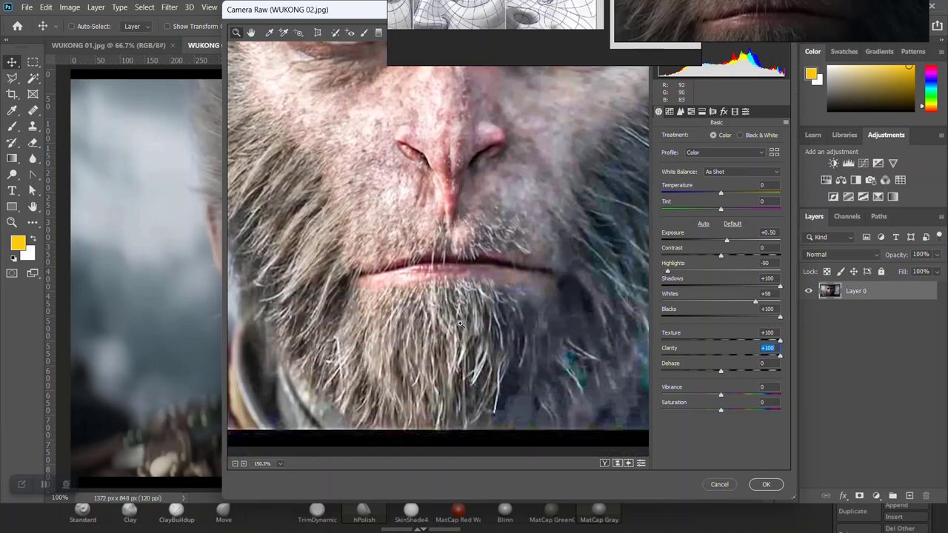
pyautogui.scroll(6, 460, 323)
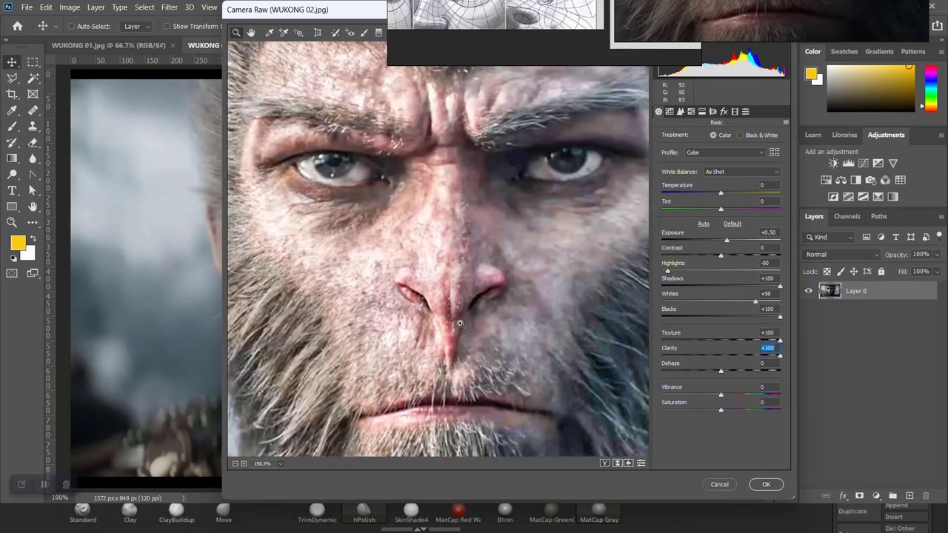
pyautogui.scroll(-2, 459, 323)
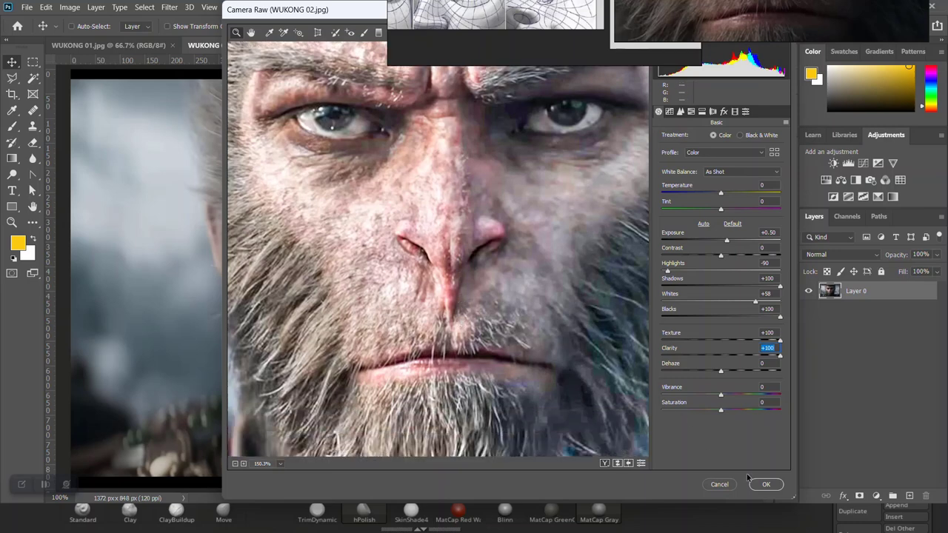
pyautogui.click(762, 485)
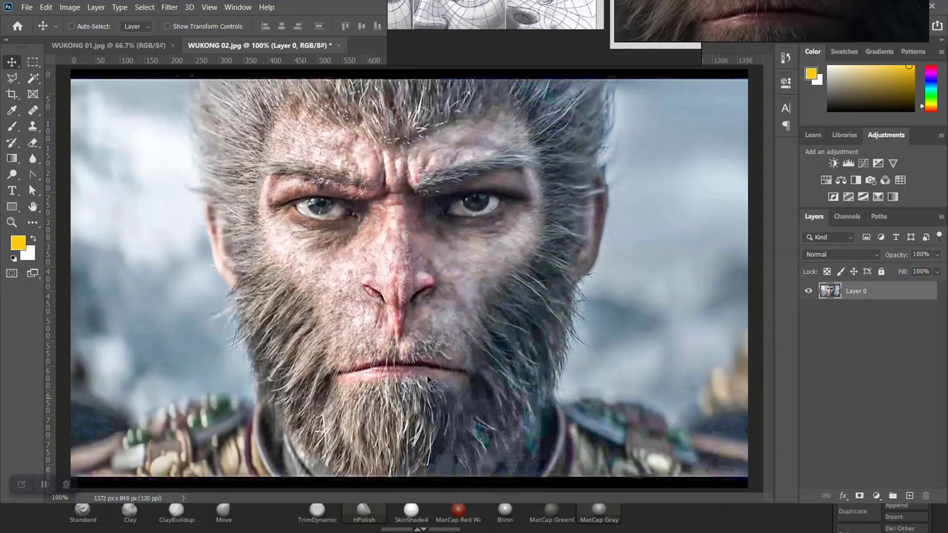
# Place the original WUKONG 02 image from the REF folder as a new layer above the adjusted one.
pyautogui.hotkey('alt', 'Tab')
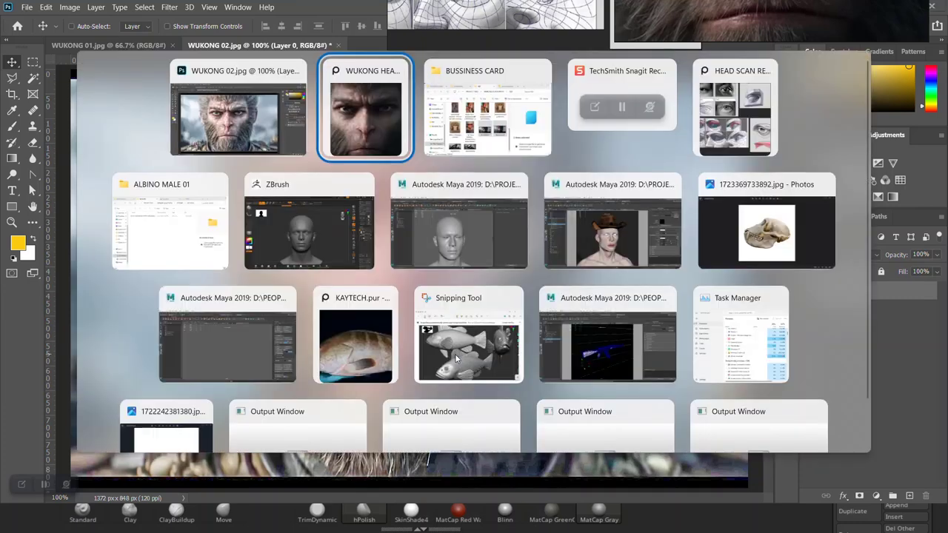
pyautogui.hotkey('alt', 'Tab')
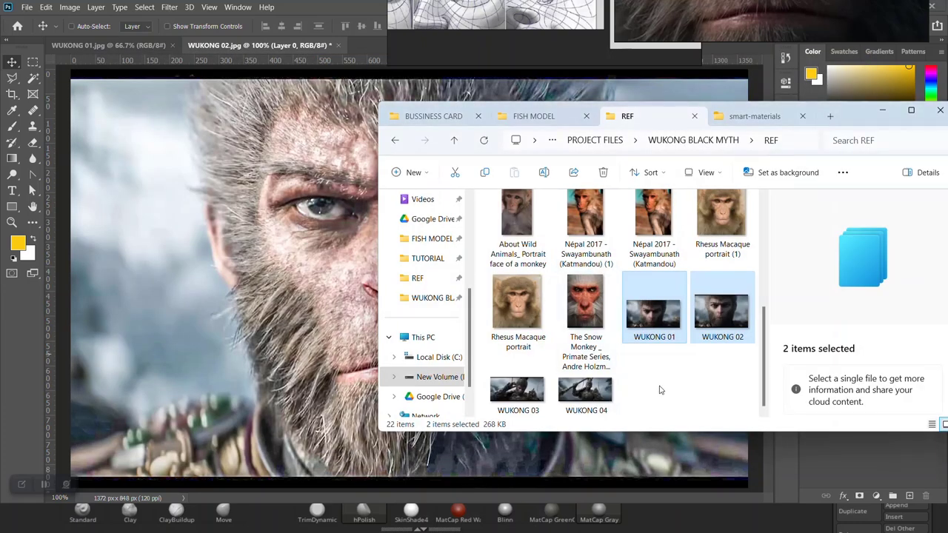
pyautogui.click(701, 320)
pyautogui.moveTo(700, 320); pyautogui.dragTo(308, 300)
pyautogui.press('Return')
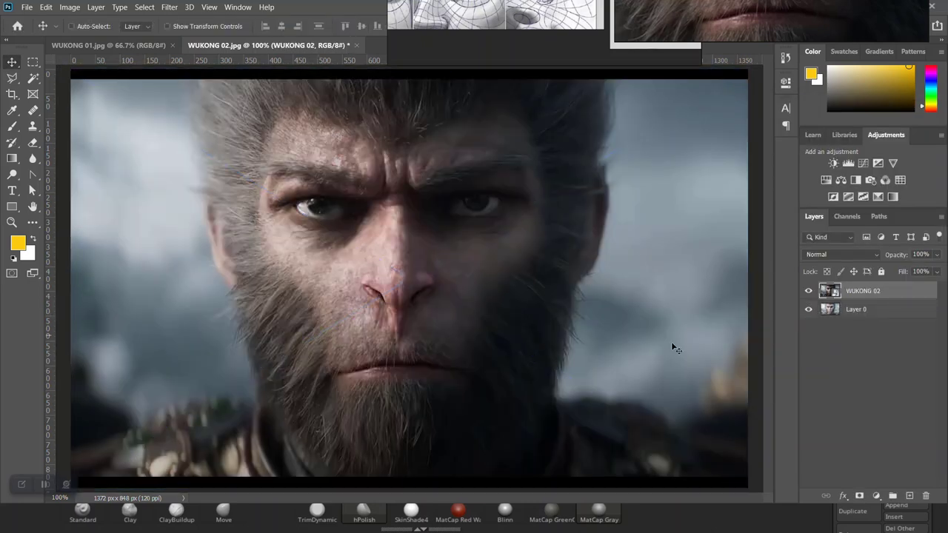
pyautogui.click(168, 6)
pyautogui.click(186, 20)
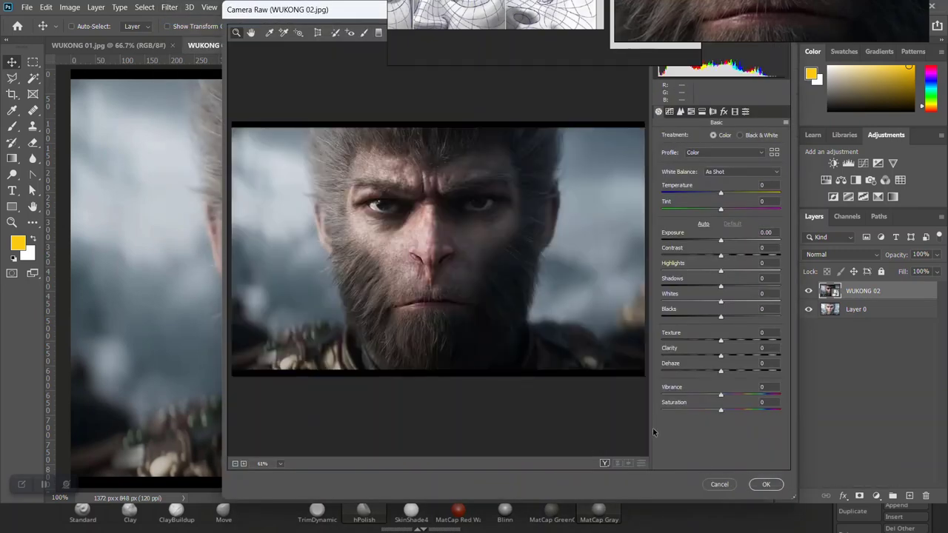
pyautogui.click(731, 484)
pyautogui.click(169, 7)
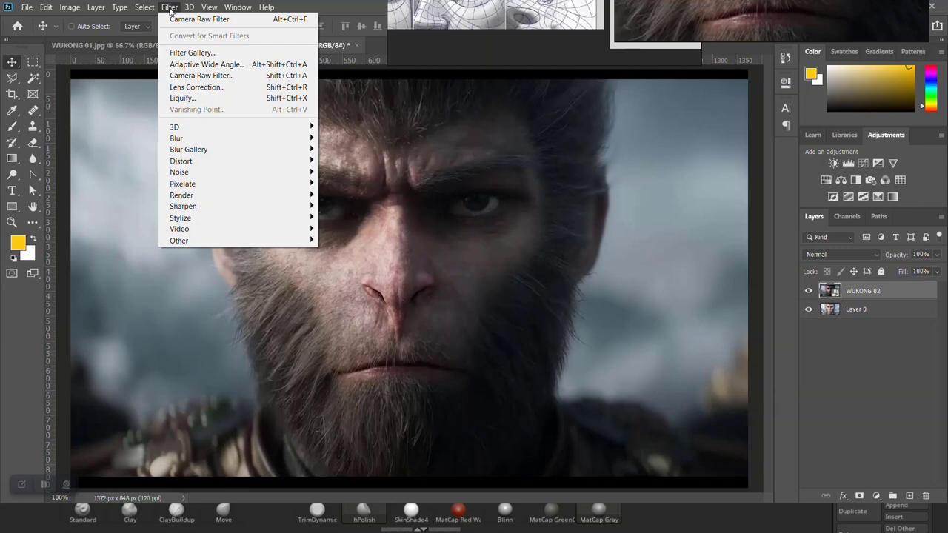
pyautogui.click(928, 362)
# Hide the placed WUKONG 02 layer to compare the original with the adjusted Layer 0 beneath it.
pyautogui.click(807, 292)
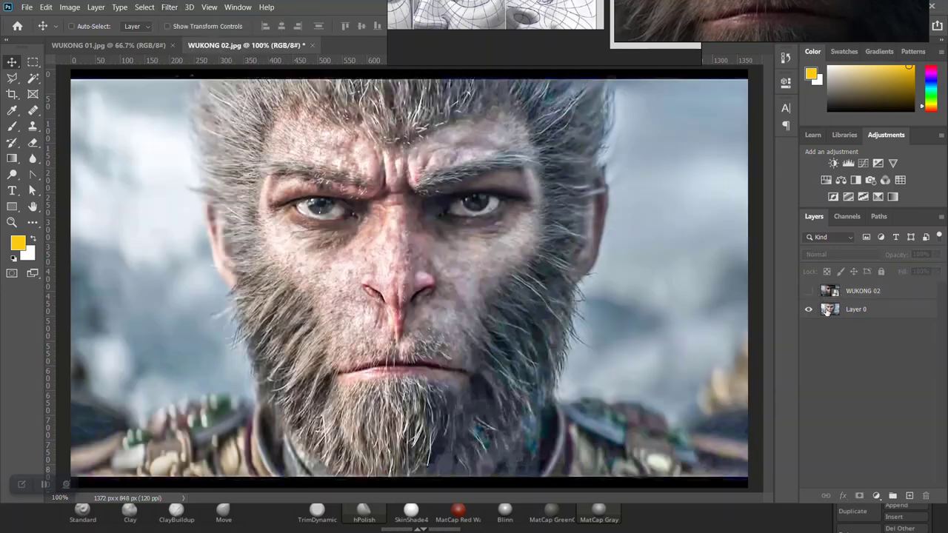
pyautogui.click(869, 308)
pyautogui.click(26, 8)
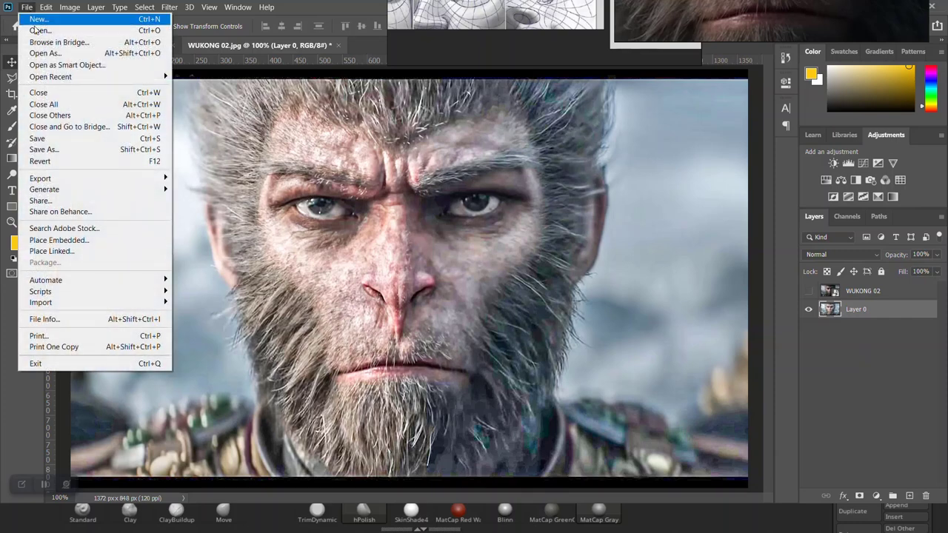
pyautogui.click(55, 150)
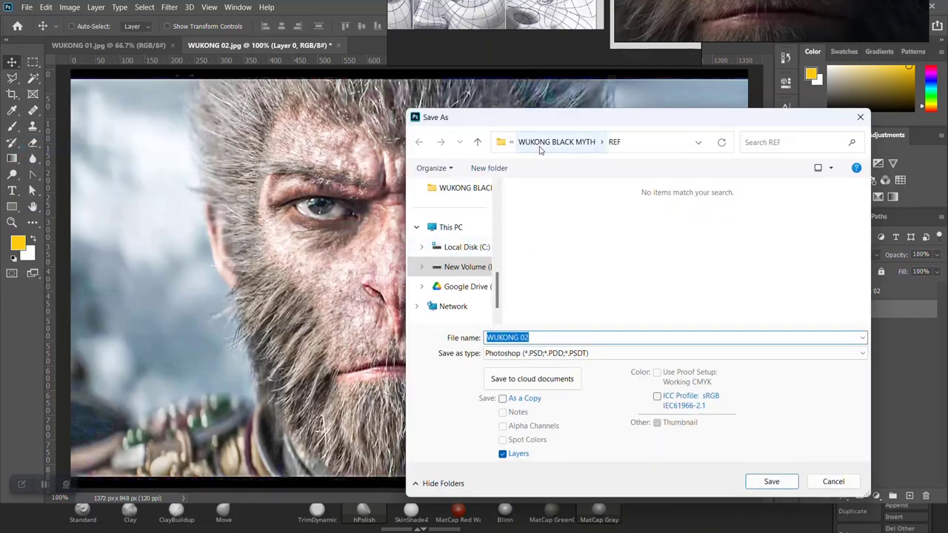
pyautogui.click(857, 118)
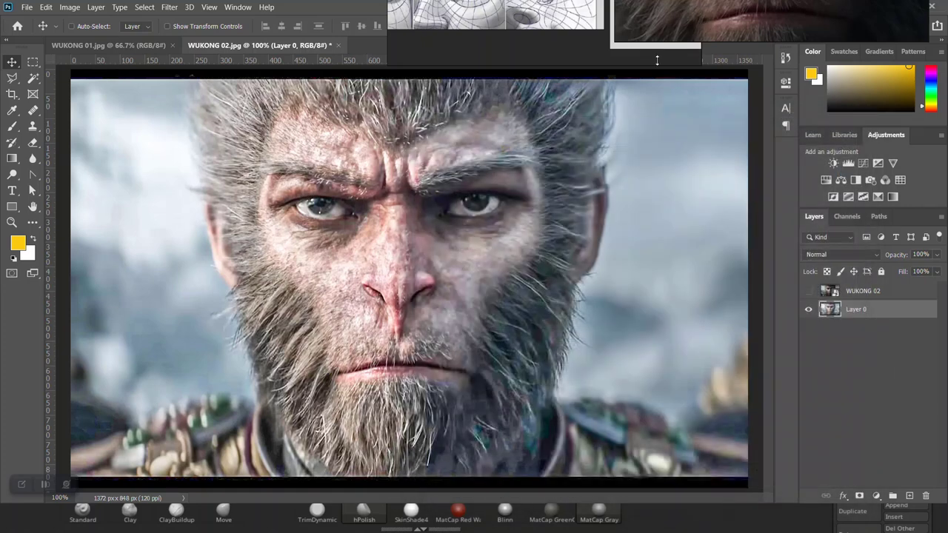
# Start saving a copy of the adjusted image in the REF folder with JPEG as the file format.
pyautogui.click(26, 7)
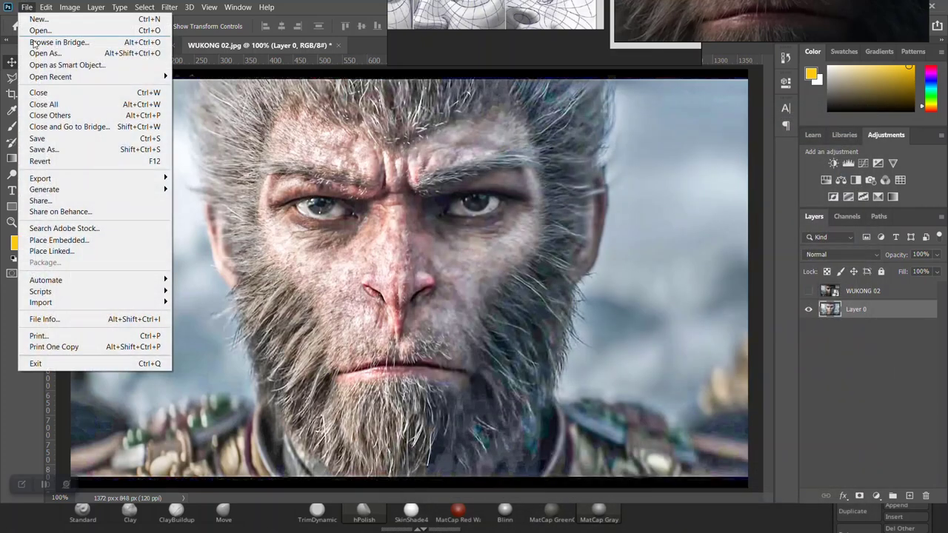
pyautogui.click(56, 150)
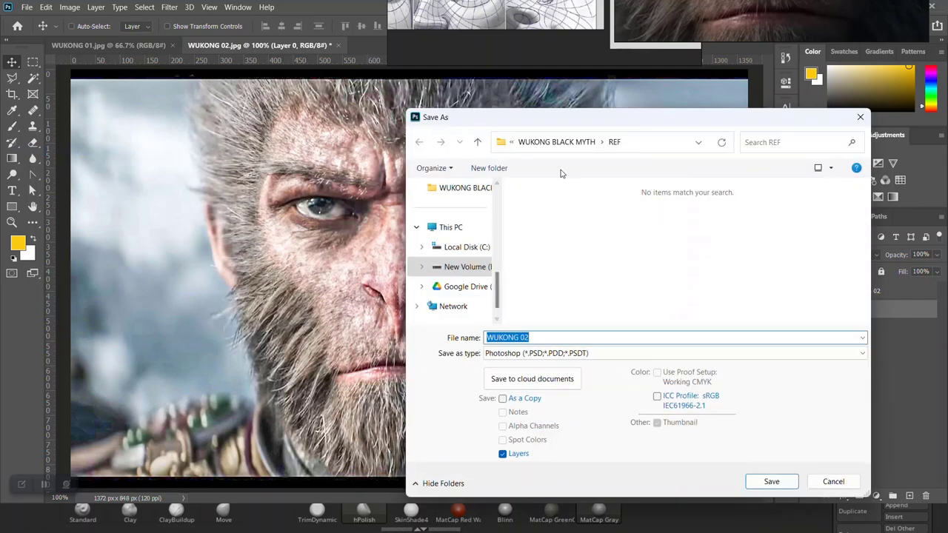
pyautogui.click(536, 351)
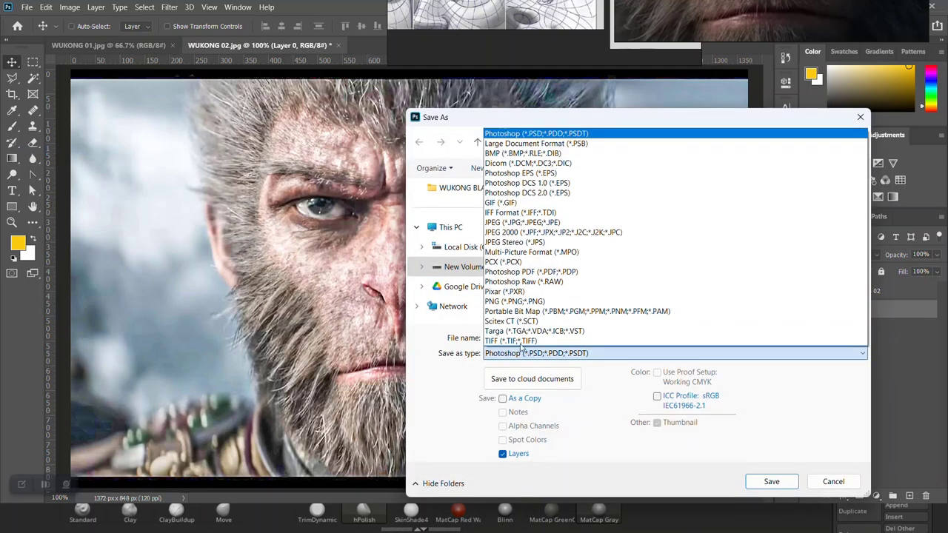
pyautogui.click(518, 290)
pyautogui.click(524, 353)
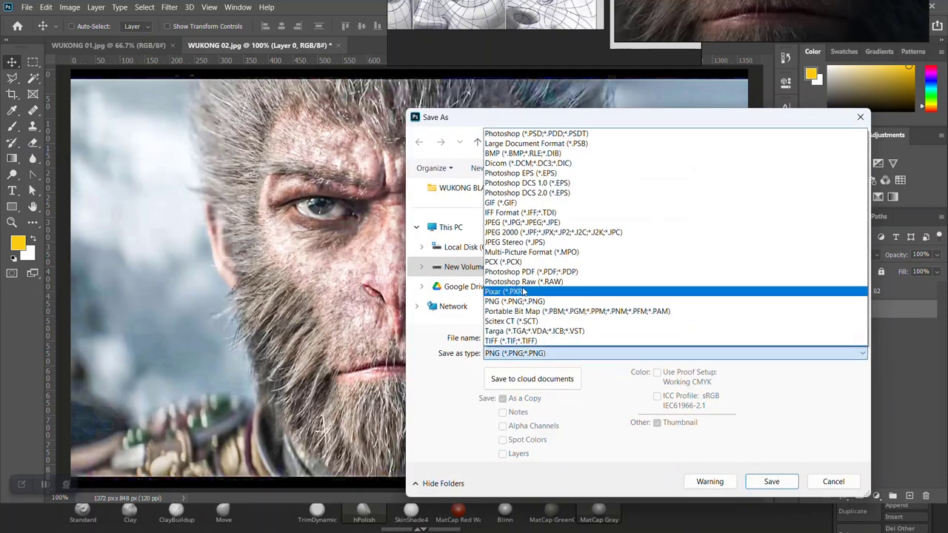
pyautogui.click(521, 223)
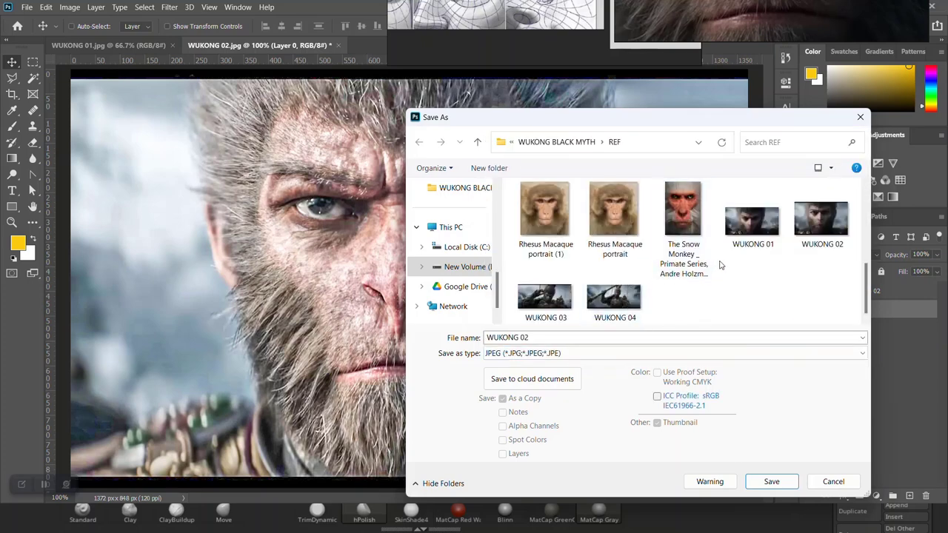
# Name the JPEG copy WUKONG 02 BRIGHT and save it at quality 12 (Maximum) with the Baseline ("Standard") format option.
pyautogui.tripleClick(532, 336)
pyautogui.write('WUKONG 02')
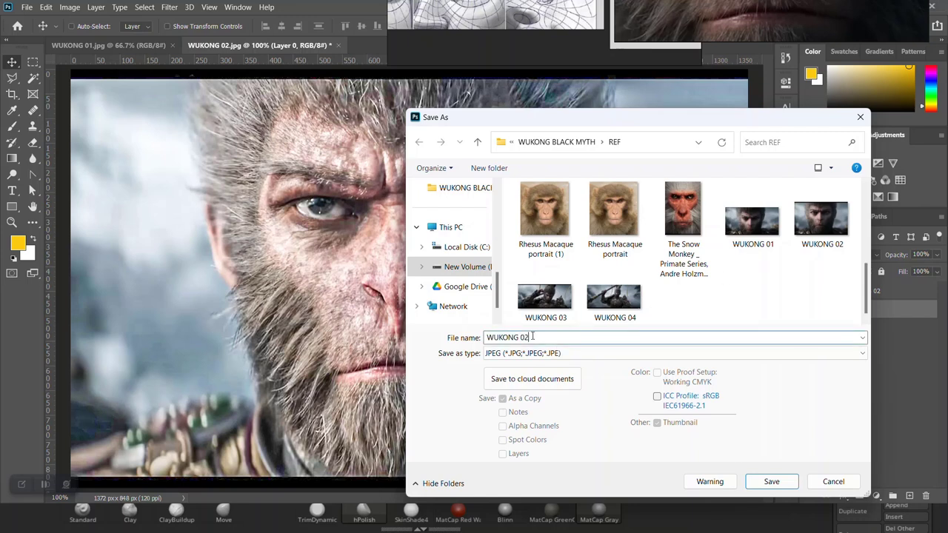
pyautogui.write(' BRIGHT')
pyautogui.press('Return')
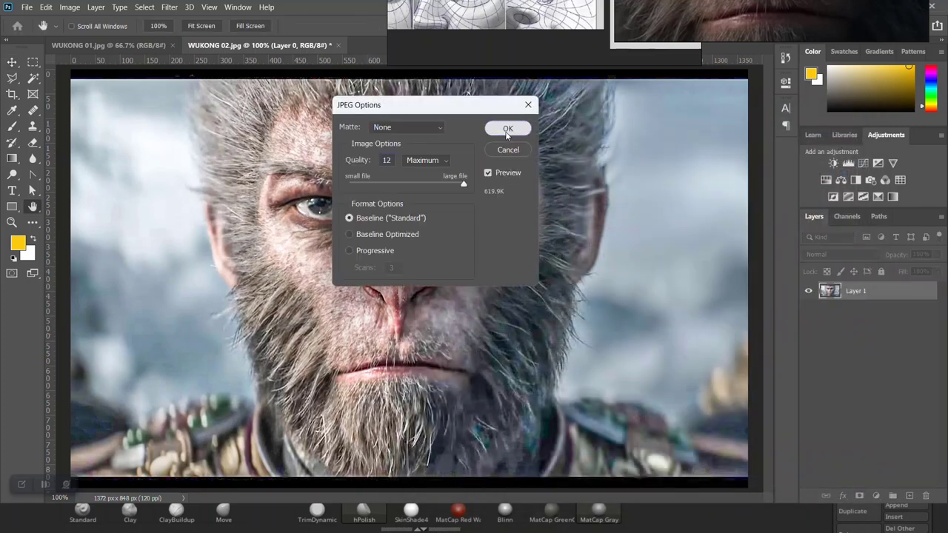
pyautogui.click(507, 129)
pyautogui.press('v')
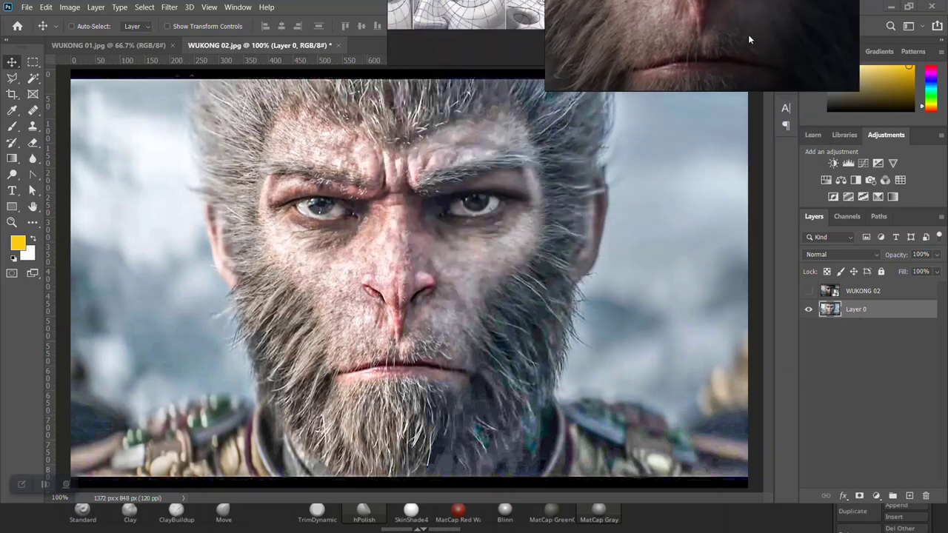
# Switch to the WUKONG 01 image, unlock its background layer and convert it to a smart object.
pyautogui.click(133, 47)
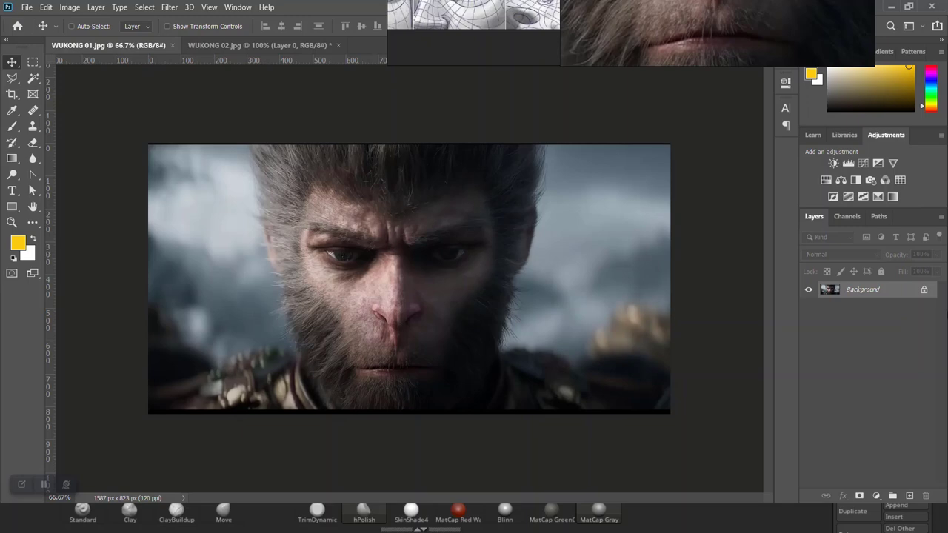
pyautogui.click(925, 290)
pyautogui.rightClick(906, 291)
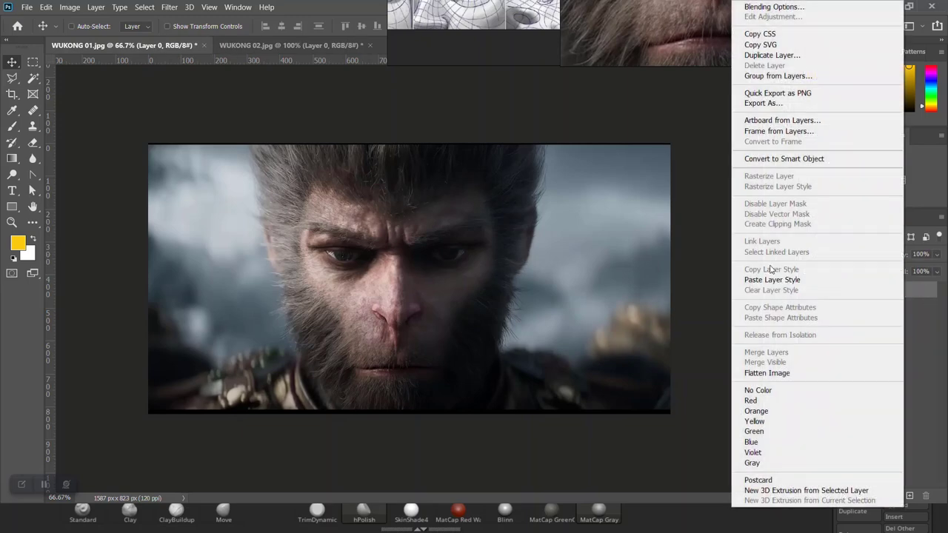
pyautogui.click(771, 159)
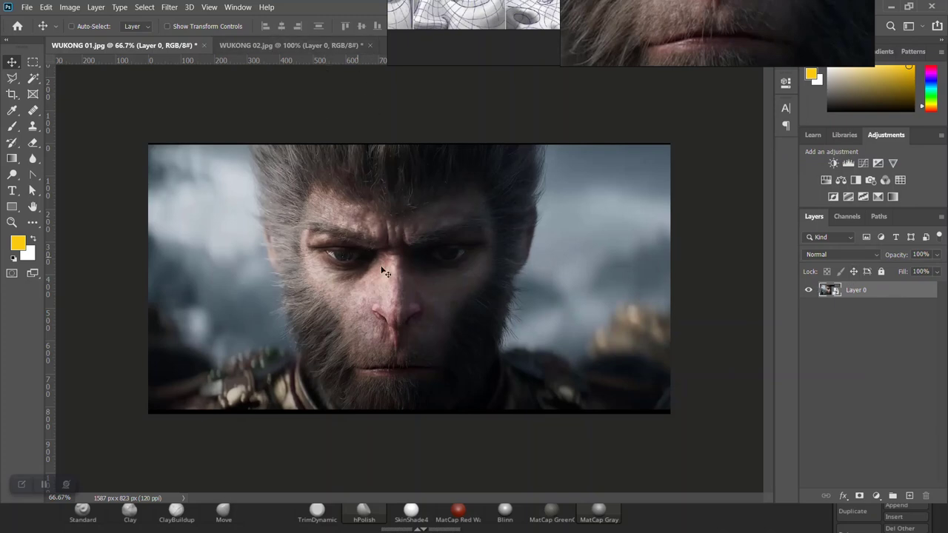
# Brighten WUKONG 01 with the Camera Raw Filter: Exposure +0.90, Contrast -8, Highlights +18, Shadows +100, Whites +48 and Blacks +100.
pyautogui.keyDown('alt'); pyautogui.scroll(3, 417, 274); pyautogui.keyUp('alt')
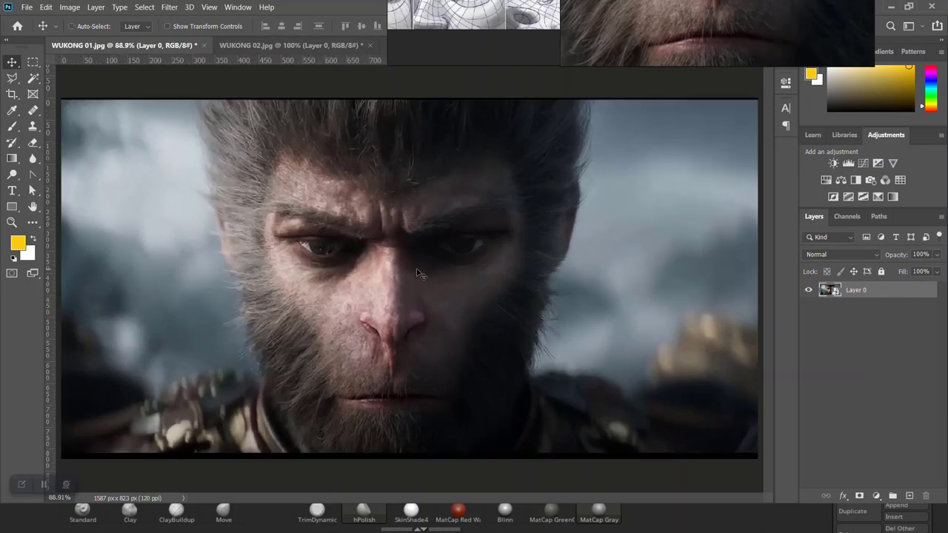
pyautogui.click(169, 8)
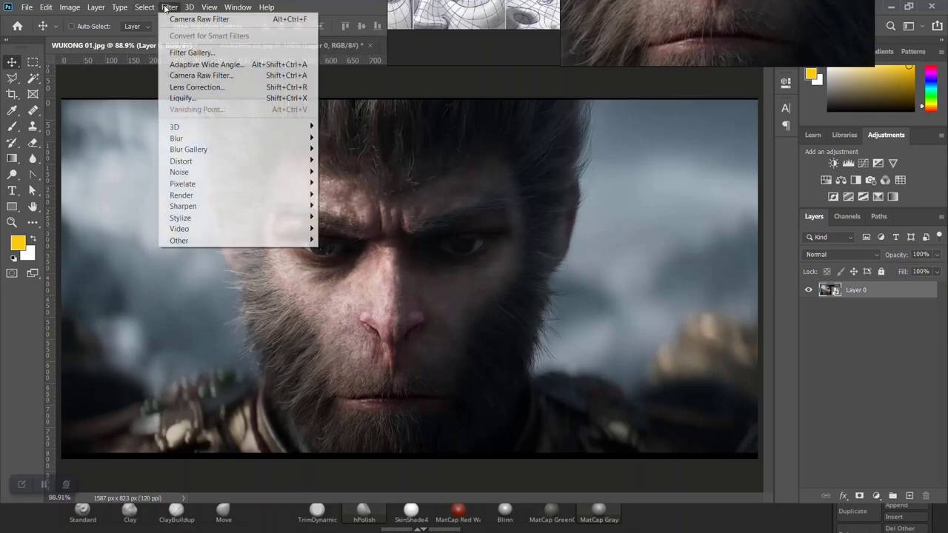
pyautogui.click(210, 76)
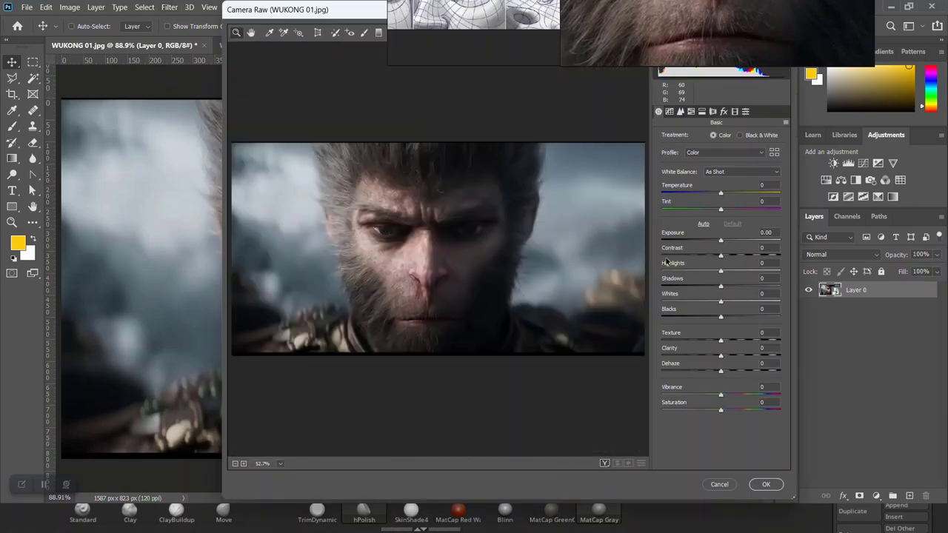
pyautogui.moveTo(720, 241); pyautogui.dragTo(799, 287)
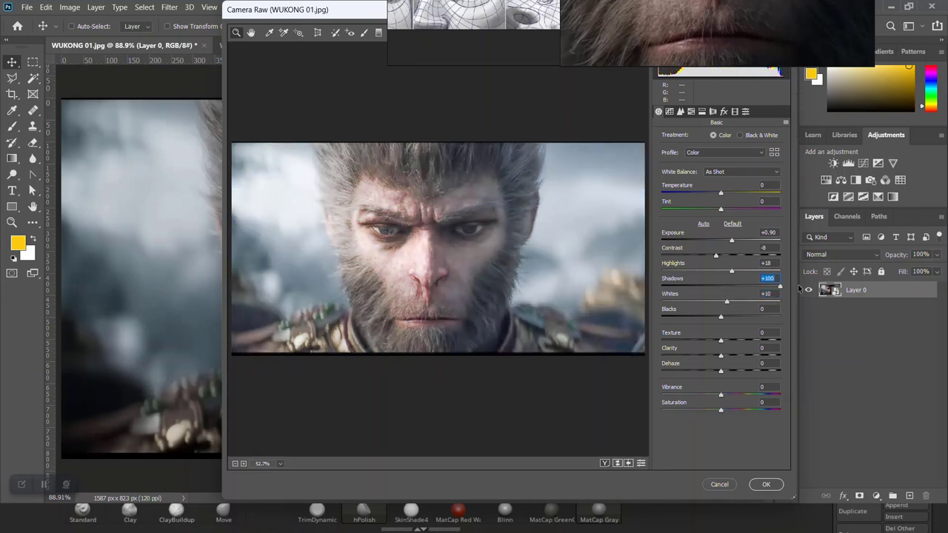
pyautogui.moveTo(729, 302); pyautogui.dragTo(826, 316)
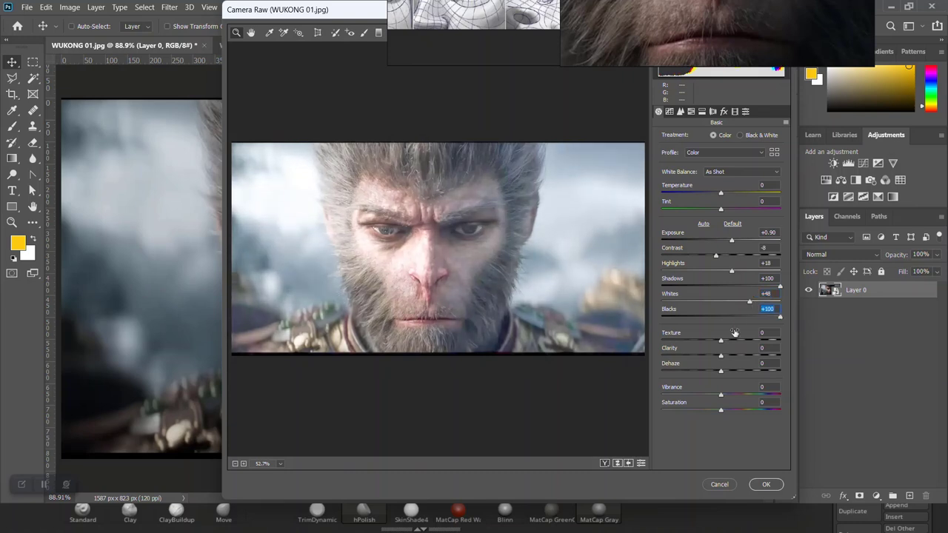
# Sharpen the facial detail with Texture +100 and Clarity +31, and apply the Camera Raw adjustments to WUKONG 01.
pyautogui.moveTo(724, 339); pyautogui.dragTo(785, 334)
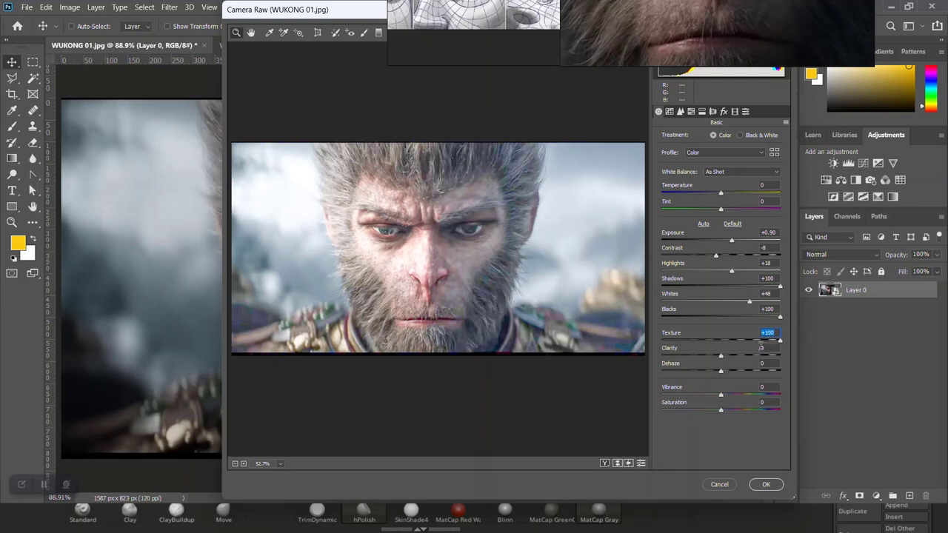
pyautogui.moveTo(720, 356)
pyautogui.mouseDown()
pyautogui.moveTo(748, 357)
pyautogui.moveTo(738, 356)
pyautogui.mouseUp()
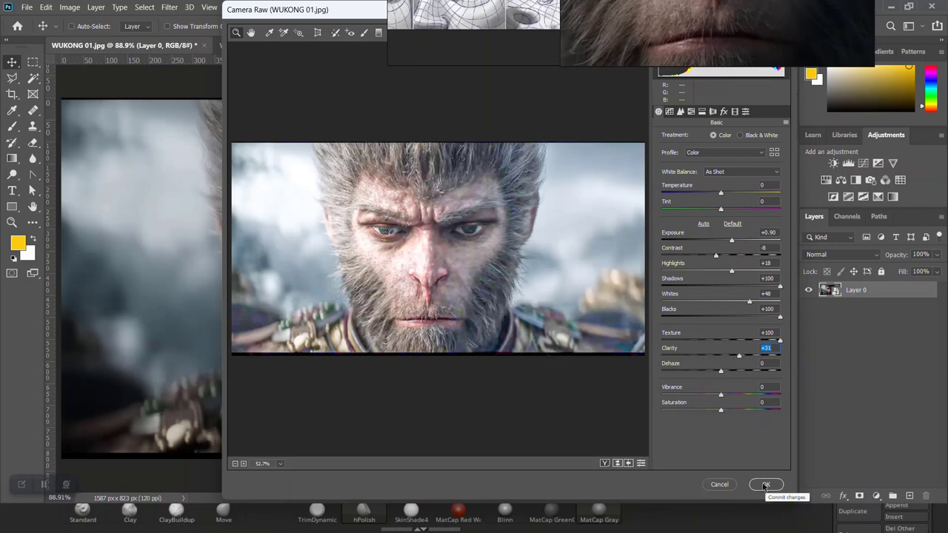
pyautogui.click(765, 483)
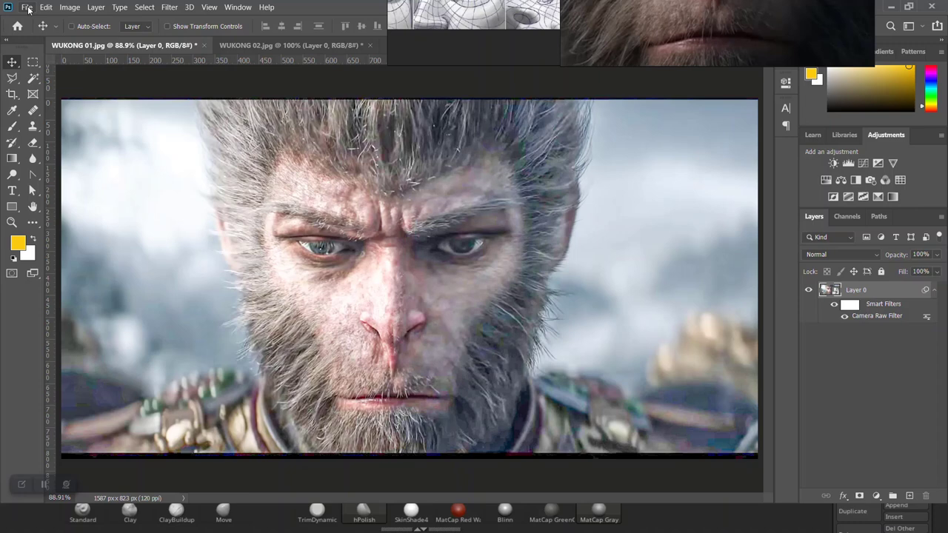
# Save the adjusted WUKONG 01 in the REF folder as a JPEG named WUKONG 01 BRIGHT at quality 12 (Maximum).
pyautogui.click(26, 7)
pyautogui.click(74, 152)
pyautogui.click(559, 354)
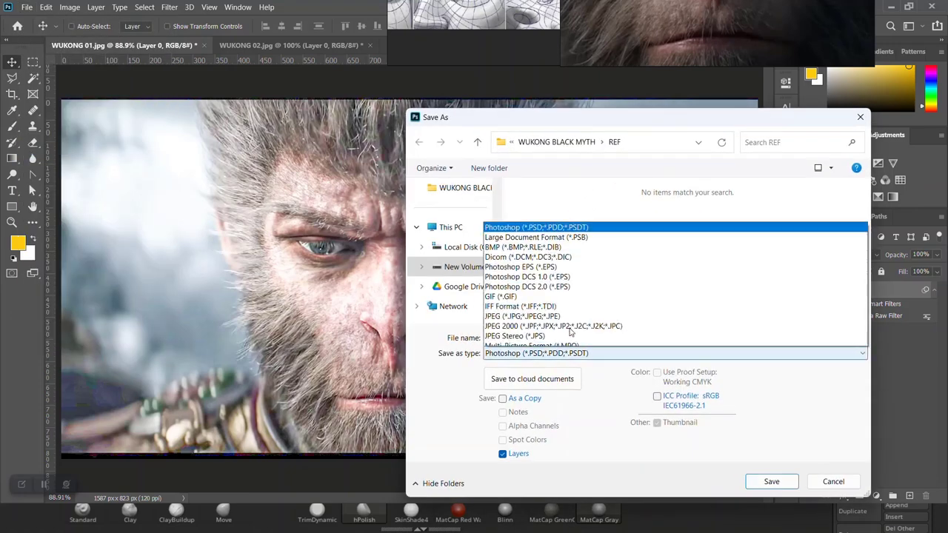
pyautogui.click(521, 222)
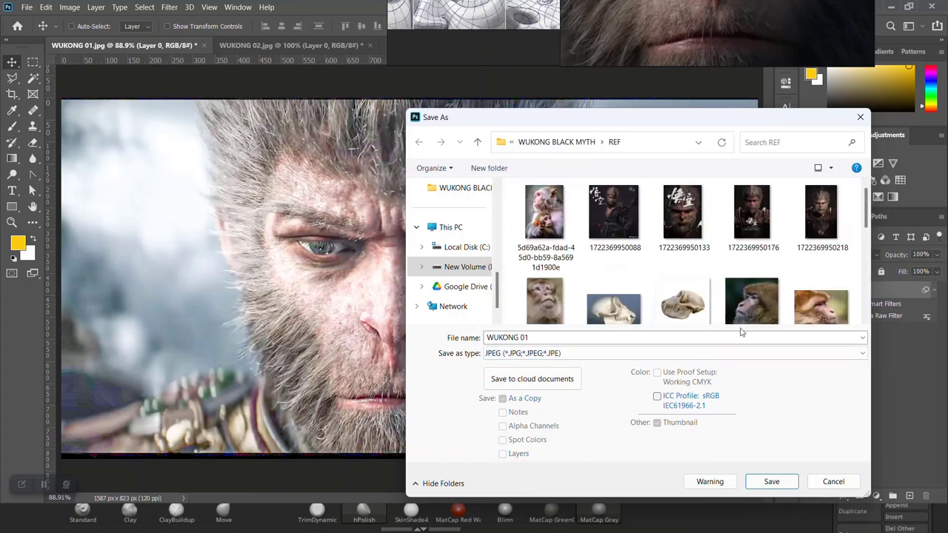
pyautogui.scroll(-1, 731, 299)
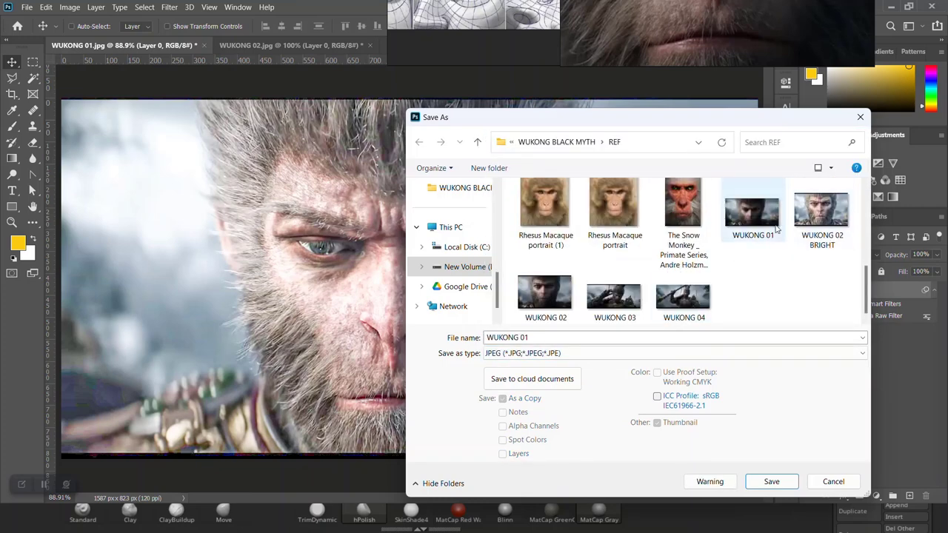
pyautogui.doubleClick(537, 335)
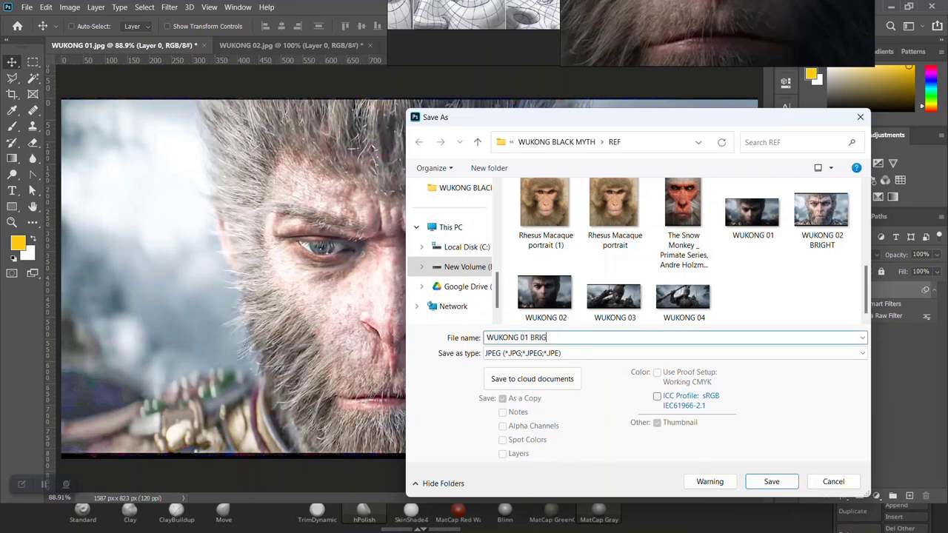
pyautogui.press('Return')
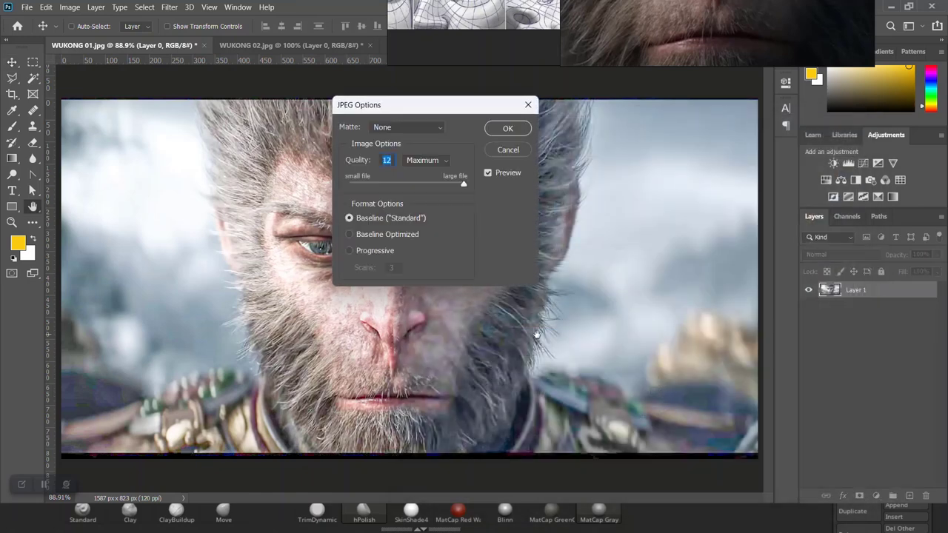
pyautogui.click(506, 130)
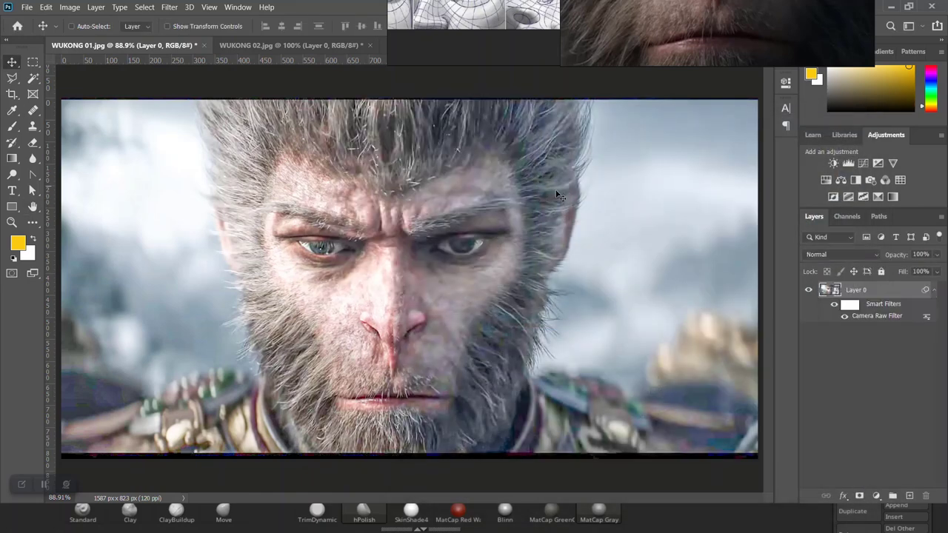
# Minimize Photoshop and move the reference board window over the ZBrush canvas beside the open REF folder.
pyautogui.click(892, 8)
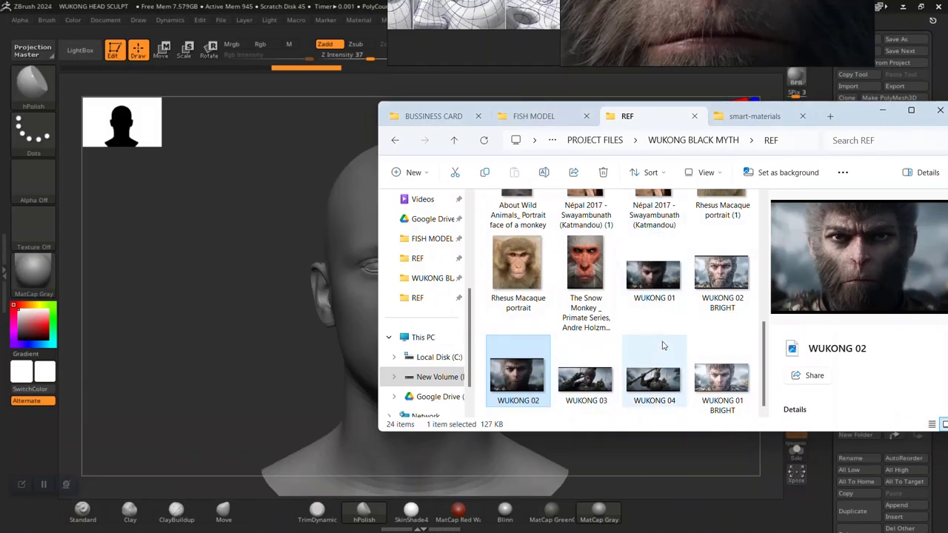
pyautogui.moveTo(701, 18); pyautogui.dragTo(286, 392, button='right')
pyautogui.scroll(-10, 296, 369)
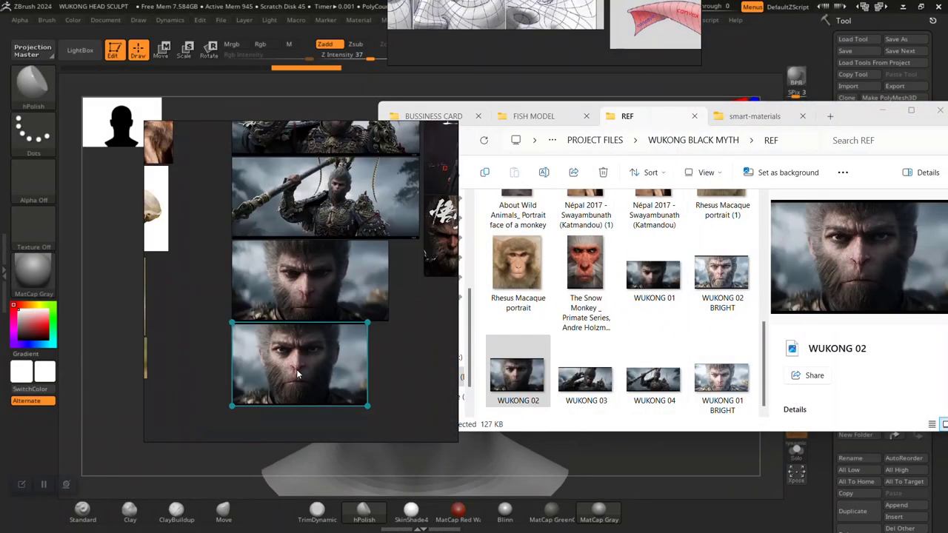
pyautogui.moveTo(300, 368); pyautogui.dragTo(277, 325, button='middle')
# Add the WUKONG 02 BRIGHT and WUKONG 01 BRIGHT images from the REF folder to the reference board.
pyautogui.click(721, 274)
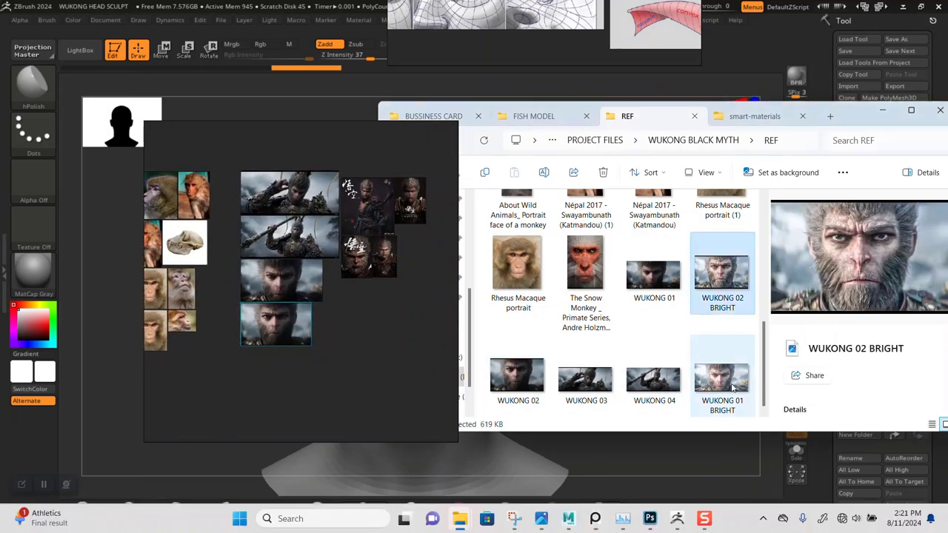
pyautogui.keyDown('ctrl'); pyautogui.click(737, 392); pyautogui.keyUp('ctrl')
pyautogui.moveTo(737, 392); pyautogui.dragTo(424, 294)
pyautogui.scroll(-3, 391, 319)
pyautogui.moveTo(398, 311); pyautogui.dragTo(307, 324, button='middle')
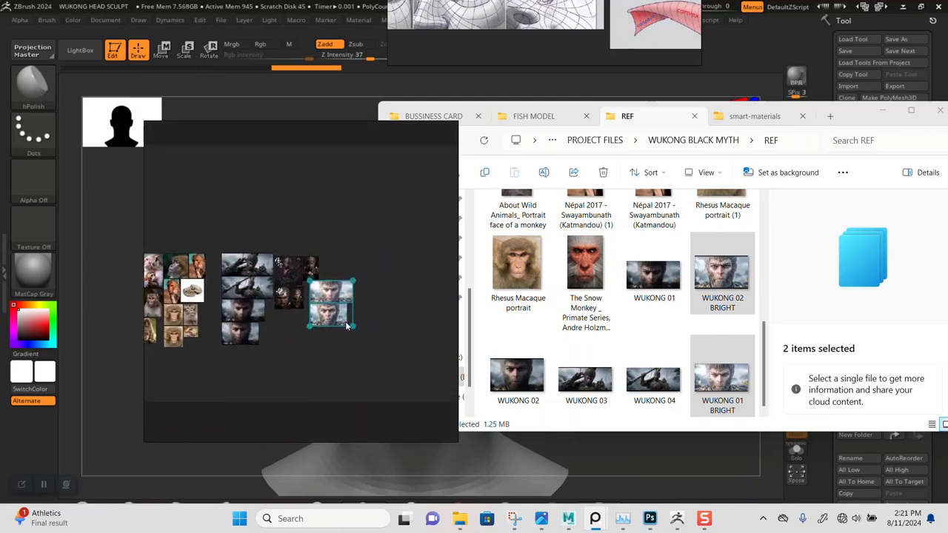
# Enlarge the two brightened Wukong faces on the reference board and minimize the REF folder window.
pyautogui.moveTo(353, 325)
pyautogui.mouseDown()
pyautogui.moveTo(391, 360)
pyautogui.moveTo(367, 298)
pyautogui.moveTo(367, 324)
pyautogui.mouseUp()
pyautogui.click(364, 362)
pyautogui.click(369, 320)
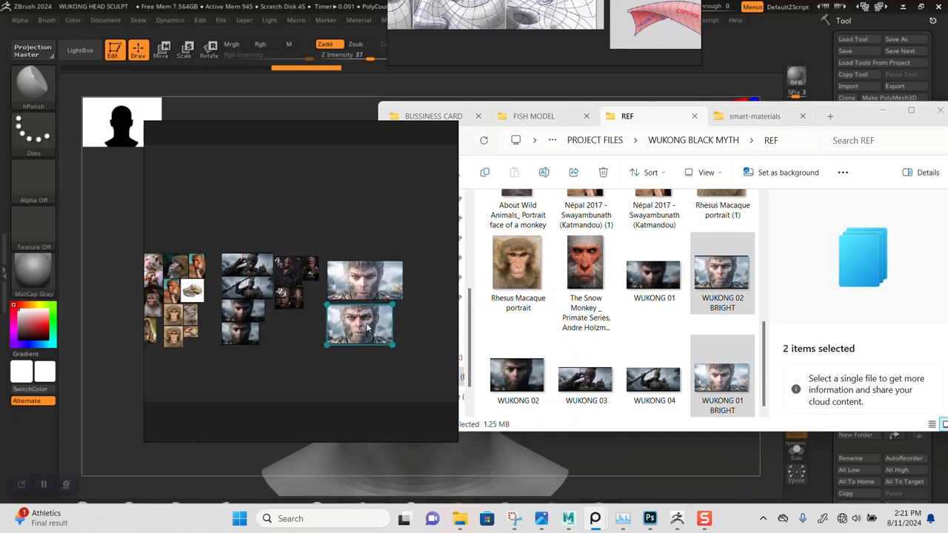
pyautogui.click(884, 112)
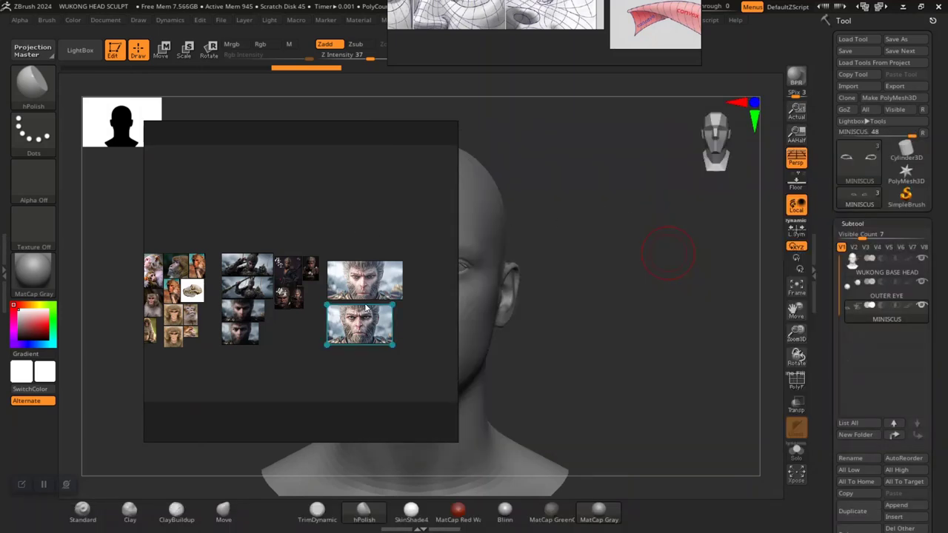
pyautogui.scroll(5, 389, 317)
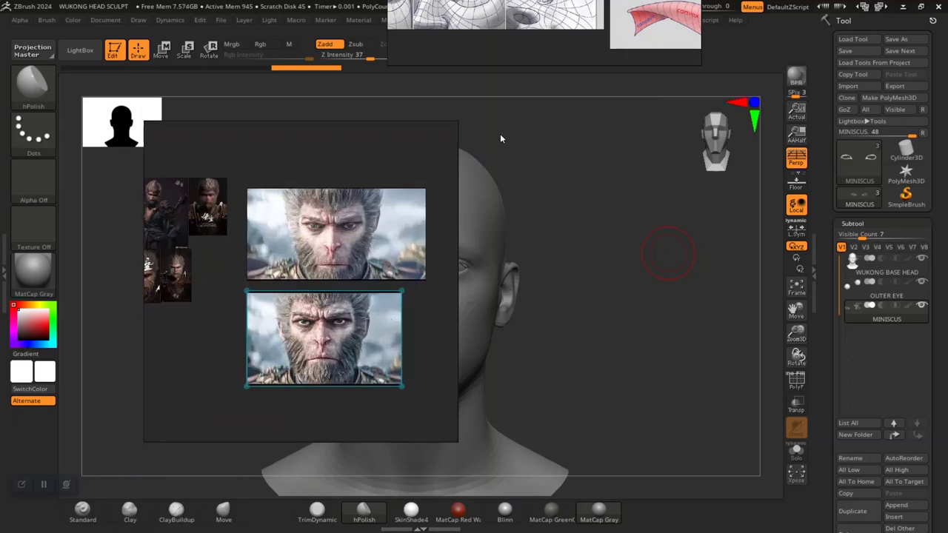
# Move the anatomy reference board above the head and frame its eye and lip images.
pyautogui.moveTo(524, 26); pyautogui.dragTo(372, 37)
pyautogui.scroll(-5, 373, 38)
pyautogui.moveTo(368, 15); pyautogui.dragTo(359, 50, button='middle')
pyautogui.moveTo(367, 38); pyautogui.dragTo(361, 17, button='right')
pyautogui.moveTo(360, 19); pyautogui.dragTo(352, 7)
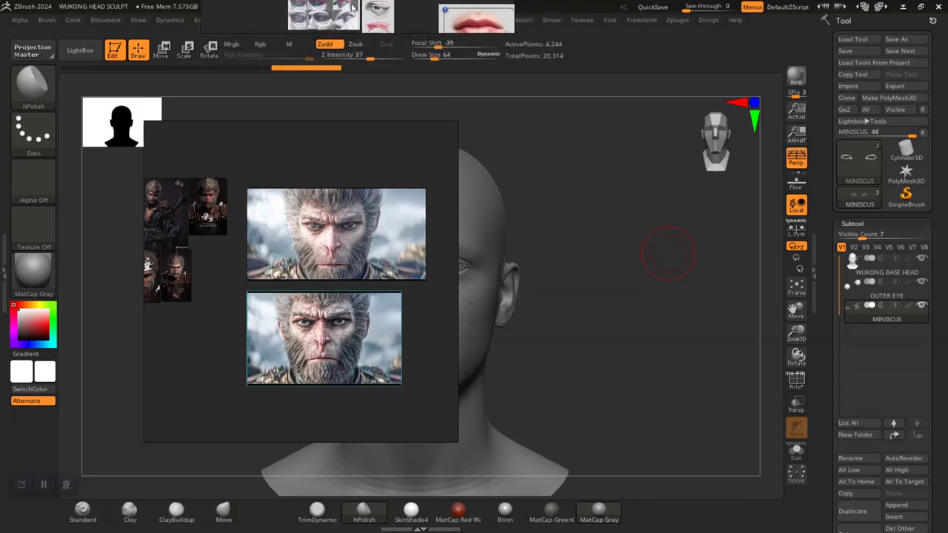
# Place the Wukong reference board to the left of the sculpted head, framed on one brightened face from hairline to beard.
pyautogui.moveTo(302, 246); pyautogui.dragTo(675, 154)
pyautogui.moveTo(678, 155); pyautogui.dragTo(703, 170, button='right')
pyautogui.scroll(7, 703, 170)
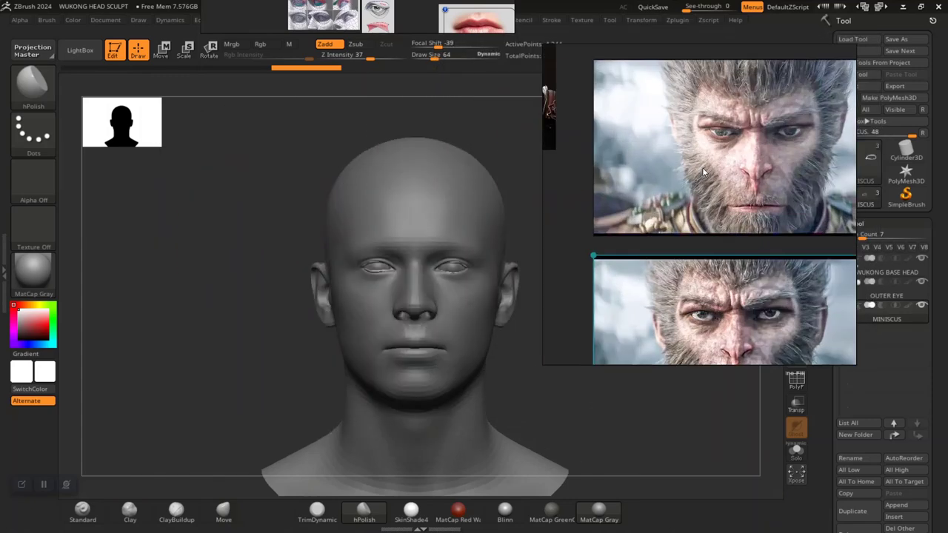
pyautogui.scroll(-2, 726, 191)
pyautogui.scroll(-4, 724, 191)
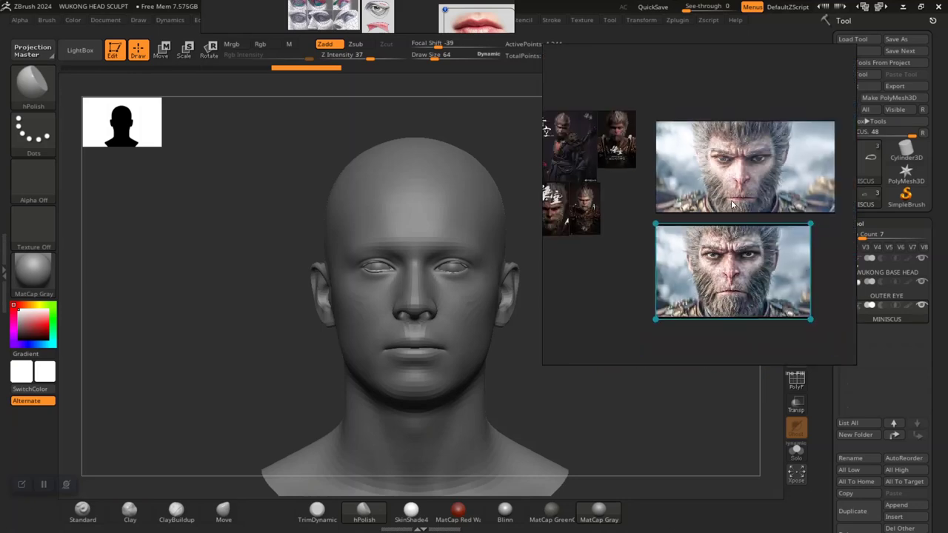
pyautogui.scroll(5, 731, 204)
pyautogui.moveTo(753, 176); pyautogui.dragTo(258, 190)
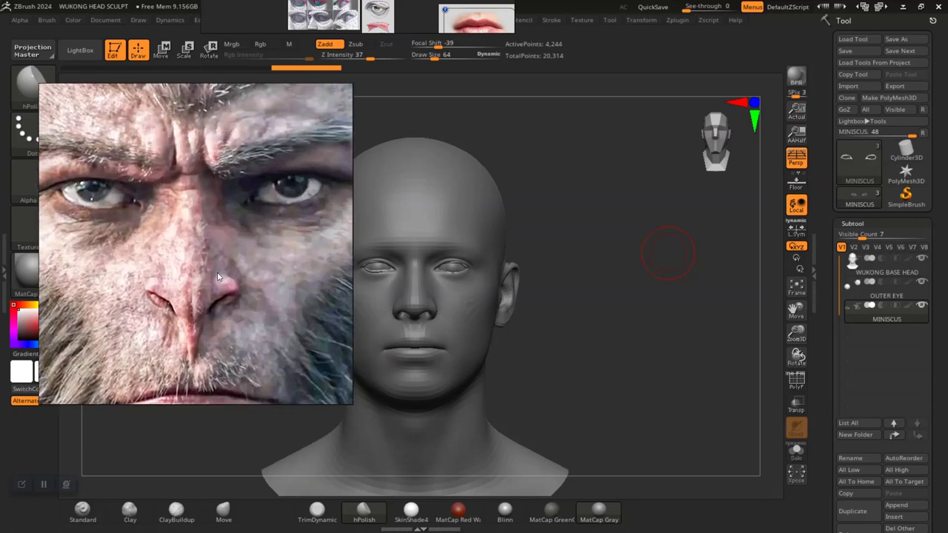
pyautogui.moveTo(201, 242); pyautogui.dragTo(199, 228, button='middle')
pyautogui.moveTo(583, 364); pyautogui.dragTo(580, 364)
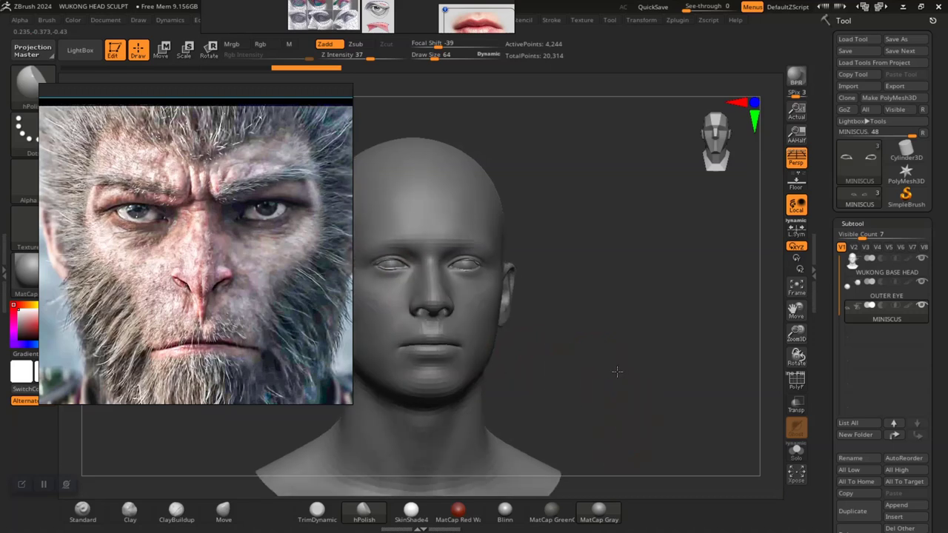
# Apply the Blinn material to the head and inspect the face closely from the front and side.
pyautogui.click(504, 509)
pyautogui.moveTo(617, 343)
pyautogui.keyDown('ctrl'); pyautogui.mouseDown(button='right')
pyautogui.moveTo(624, 374)
pyautogui.moveTo(691, 370)
pyautogui.moveTo(686, 377)
pyautogui.mouseUp(button='right'); pyautogui.keyUp('ctrl')
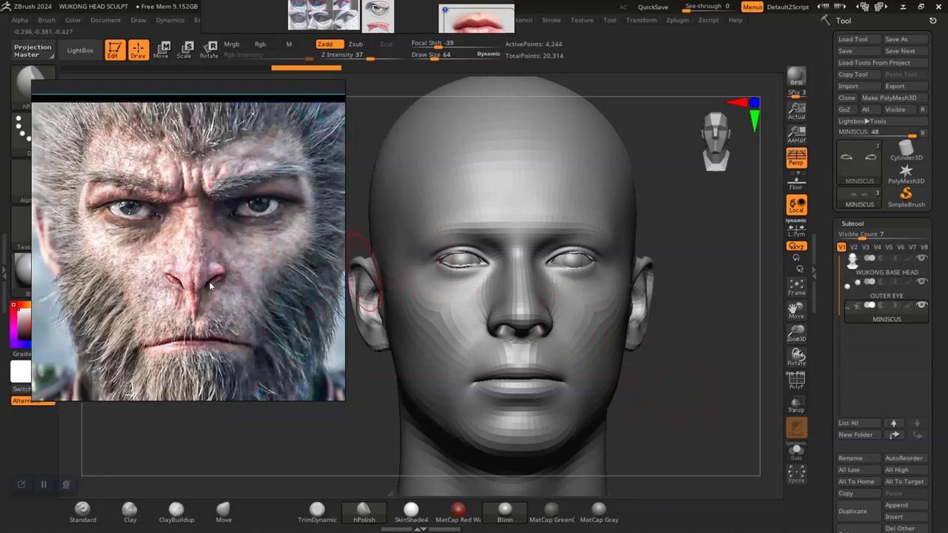
pyautogui.moveTo(692, 404)
pyautogui.mouseDown()
pyautogui.moveTo(683, 360)
pyautogui.moveTo(717, 368)
pyautogui.moveTo(674, 394)
pyautogui.moveTo(690, 423)
pyautogui.moveTo(684, 407)
pyautogui.moveTo(722, 395)
pyautogui.moveTo(666, 393)
pyautogui.mouseUp()
pyautogui.keyDown('alt'); pyautogui.moveTo(723, 407); pyautogui.dragTo(704, 378); pyautogui.keyUp('alt')
pyautogui.moveTo(645, 387)
pyautogui.keyDown('alt'); pyautogui.mouseDown()
pyautogui.moveTo(654, 339)
pyautogui.moveTo(690, 390)
pyautogui.moveTo(683, 334)
pyautogui.moveTo(679, 350)
pyautogui.mouseUp(); pyautogui.keyUp('alt')
pyautogui.moveTo(600, 319); pyautogui.dragTo(656, 359)
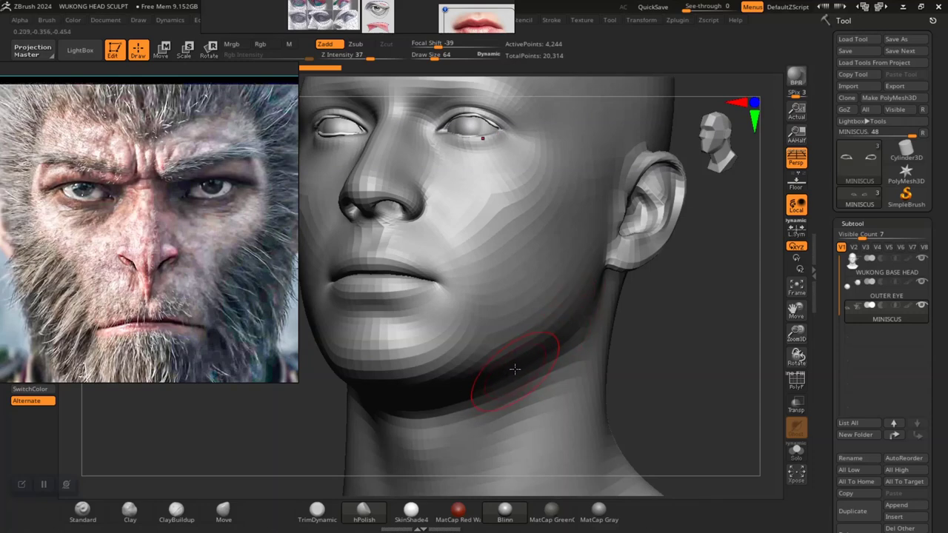
# Move both reference boards clear of the light settings and set the light intensity to 1.
pyautogui.moveTo(610, 360); pyautogui.dragTo(770, 357)
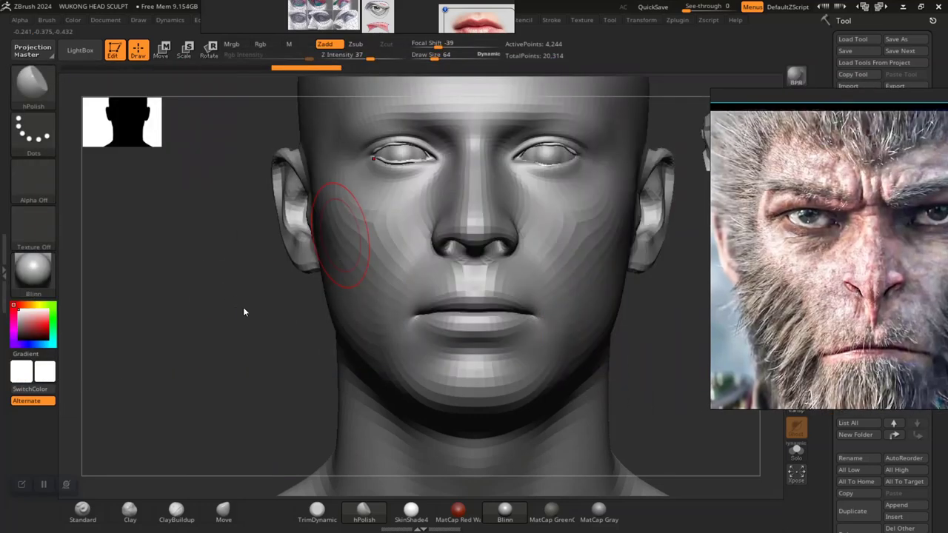
pyautogui.moveTo(243, 312); pyautogui.dragTo(307, 86)
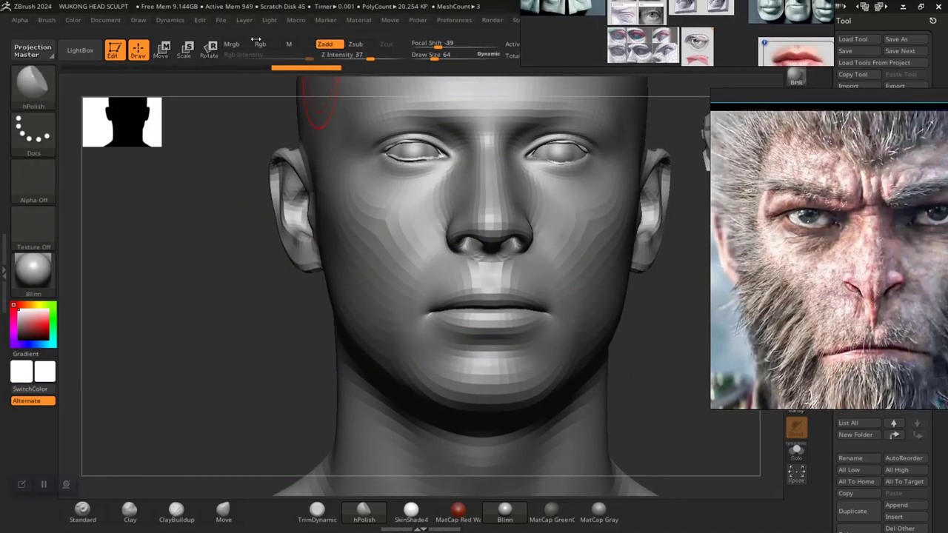
pyautogui.click(270, 20)
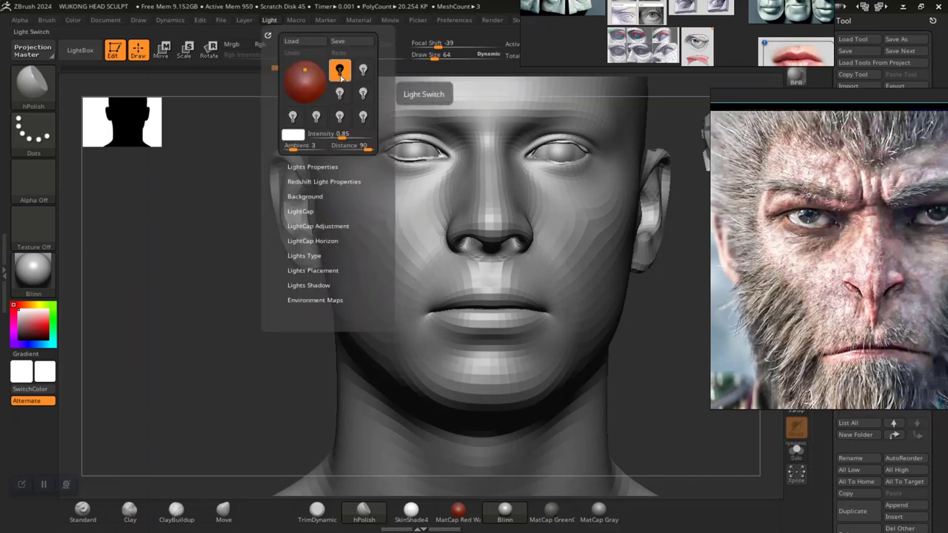
pyautogui.click(334, 134)
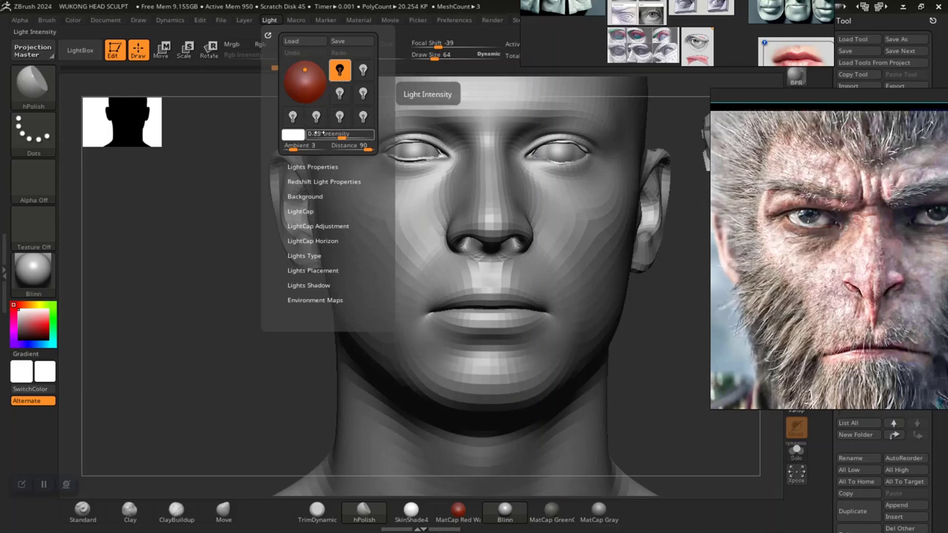
pyautogui.click(317, 134)
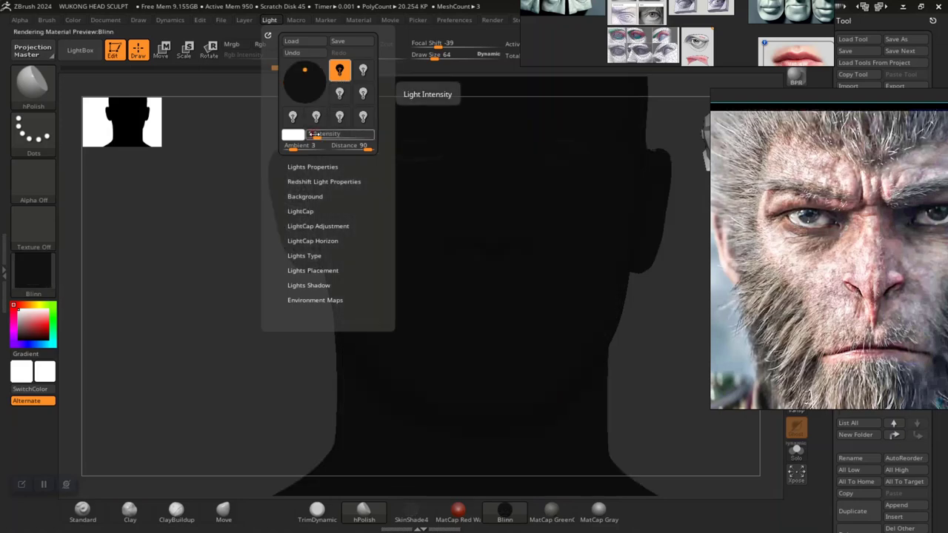
pyautogui.write('1')
pyautogui.press('Return')
pyautogui.moveTo(641, 383)
pyautogui.mouseDown()
pyautogui.moveTo(602, 327)
pyautogui.moveTo(610, 304)
pyautogui.moveTo(609, 331)
pyautogui.mouseUp()
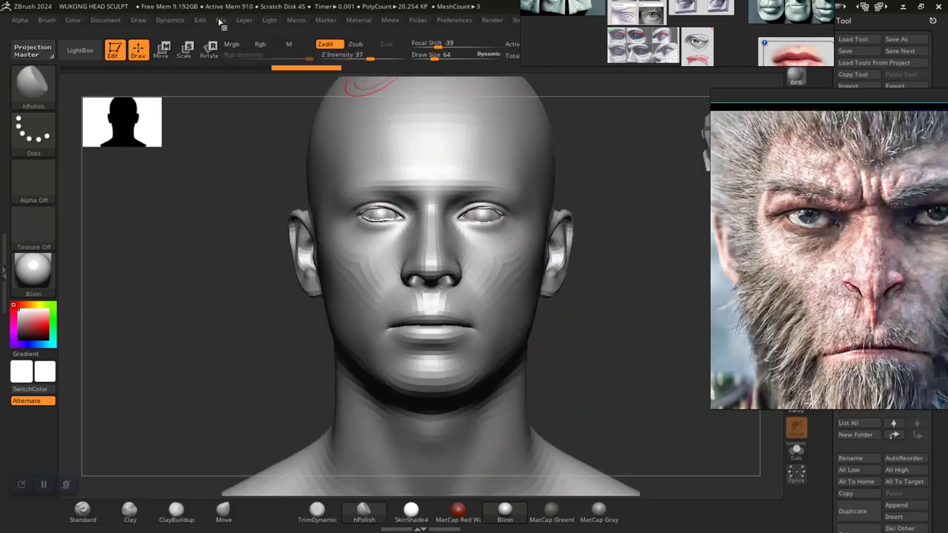
# Shift the light placement slightly down towards the centre of the preview sphere to light the face more frontally.
pyautogui.click(269, 20)
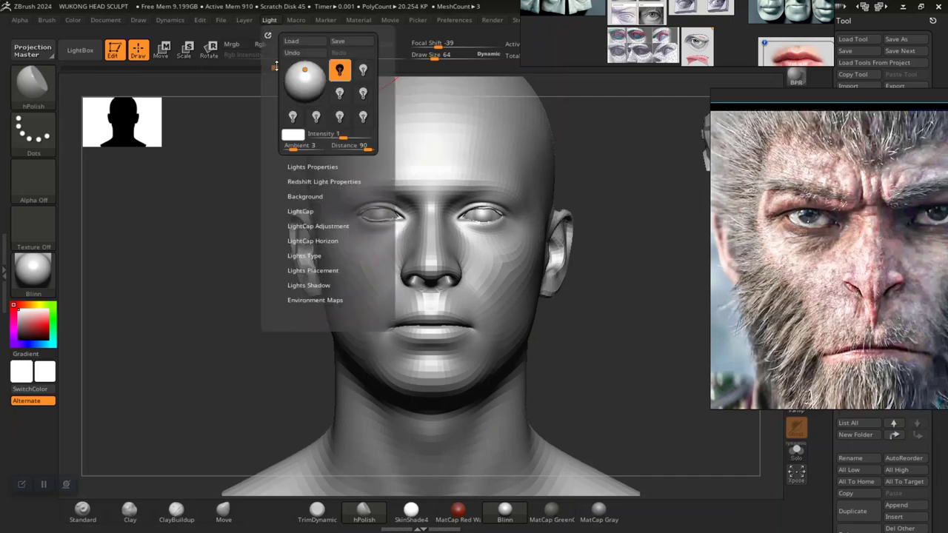
pyautogui.moveTo(303, 71); pyautogui.dragTo(304, 76)
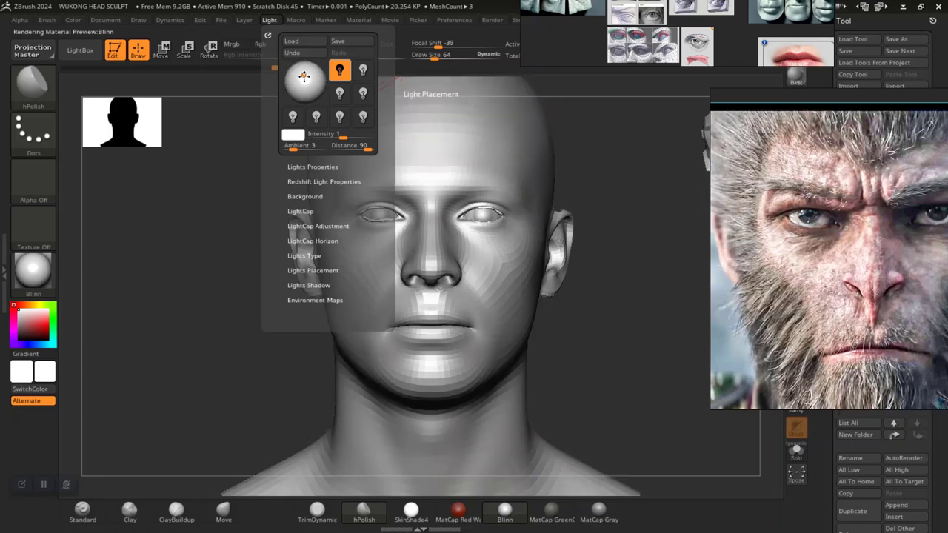
pyautogui.click(304, 76)
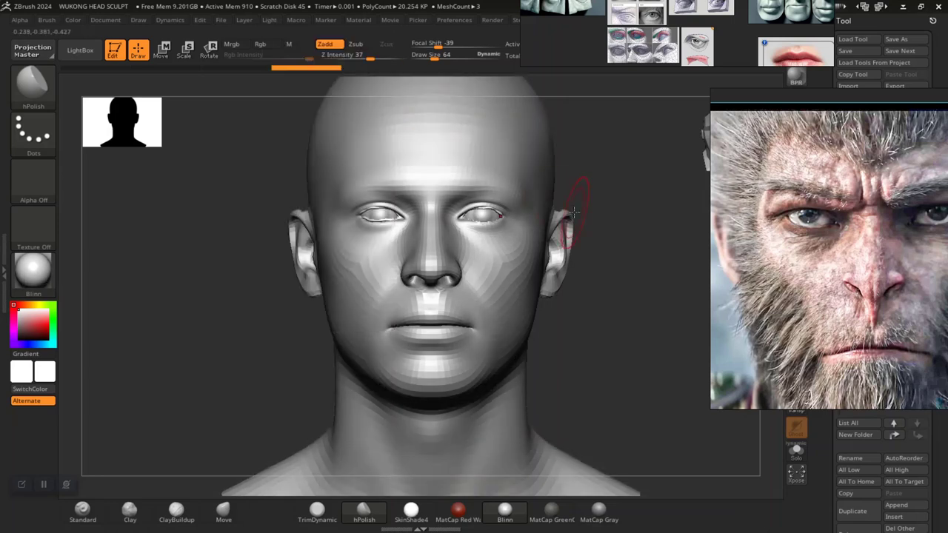
# Compare both brightened Wukong faces on the reference board, then focus on the lower one and place the board left of the head.
pyautogui.moveTo(873, 255); pyautogui.dragTo(439, 181)
pyautogui.moveTo(439, 183); pyautogui.dragTo(319, 222, button='right')
pyautogui.scroll(-5, 320, 222)
pyautogui.scroll(4, 320, 224)
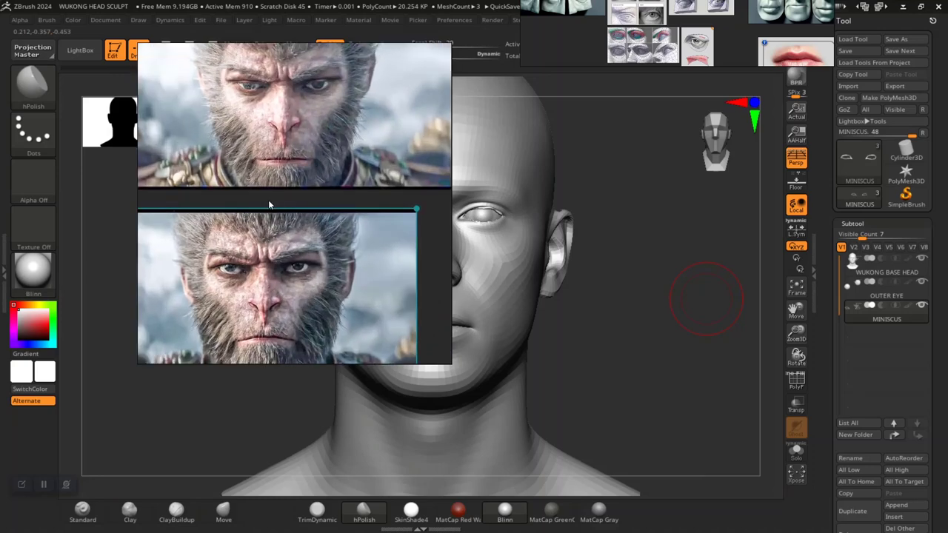
pyautogui.scroll(-2, 269, 207)
pyautogui.scroll(1, 289, 240)
pyautogui.scroll(5, 304, 237)
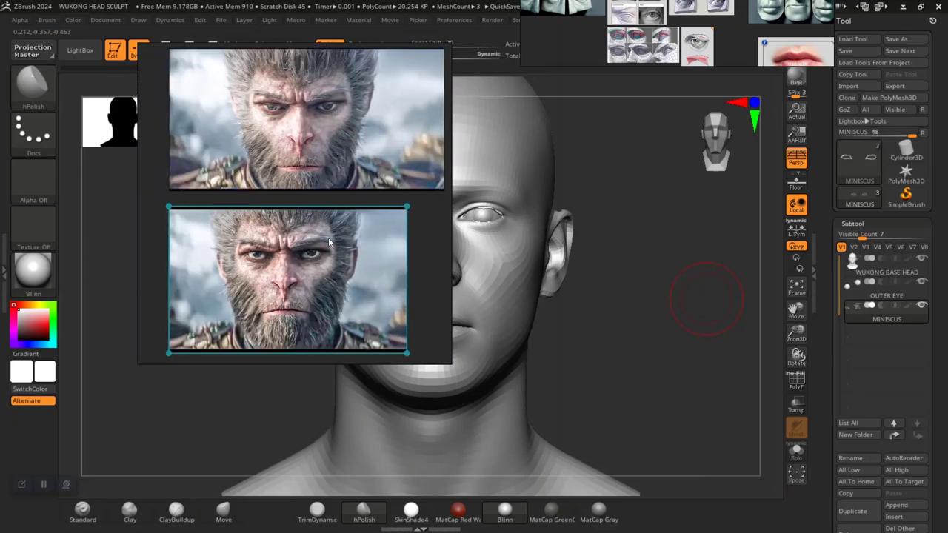
pyautogui.moveTo(317, 250); pyautogui.dragTo(295, 238, button='middle')
pyautogui.scroll(3, 313, 226)
pyautogui.scroll(-2, 286, 228)
pyautogui.doubleClick(285, 229)
pyautogui.doubleClick(286, 229)
pyautogui.moveTo(229, 222); pyautogui.dragTo(48, 232, button='right')
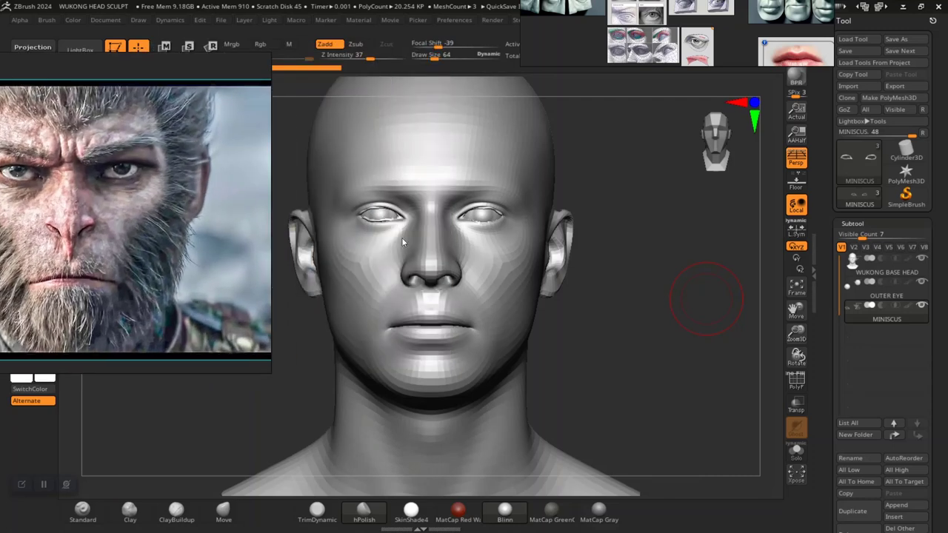
# Isolate the WUKONG BASE HEAD subtool with Solo and move the Wukong board to the right of the head.
pyautogui.click(796, 451)
pyautogui.click(881, 273)
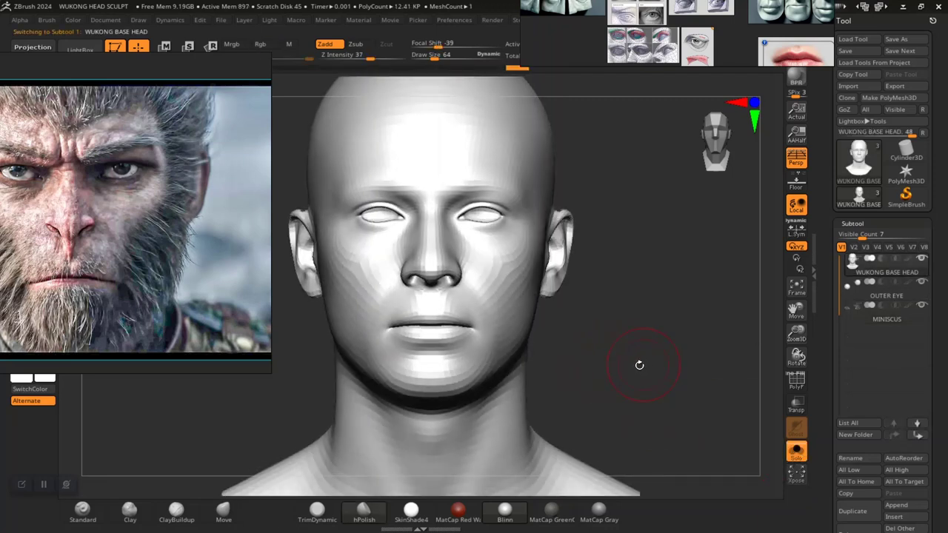
pyautogui.moveTo(151, 269)
pyautogui.mouseDown(button='right')
pyautogui.moveTo(597, 259)
pyautogui.moveTo(757, 271)
pyautogui.mouseUp(button='right')
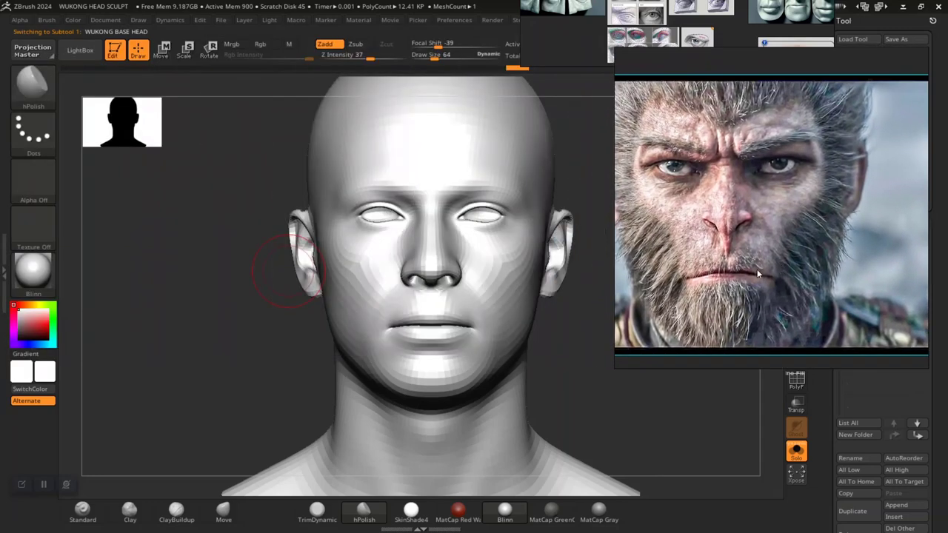
pyautogui.moveTo(244, 302); pyautogui.dragTo(150, 323)
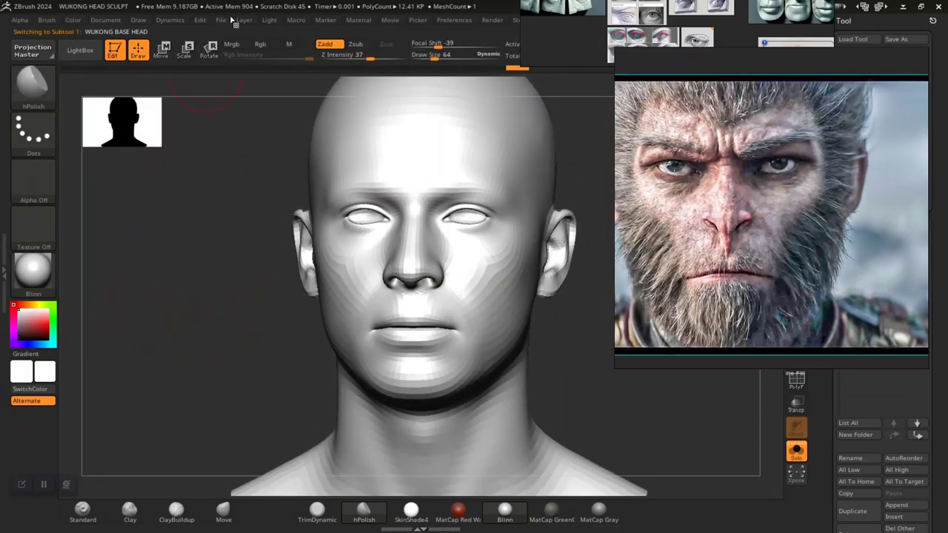
# Lower the light intensity slightly to soften the bright highlights on the isolated head.
pyautogui.click(269, 20)
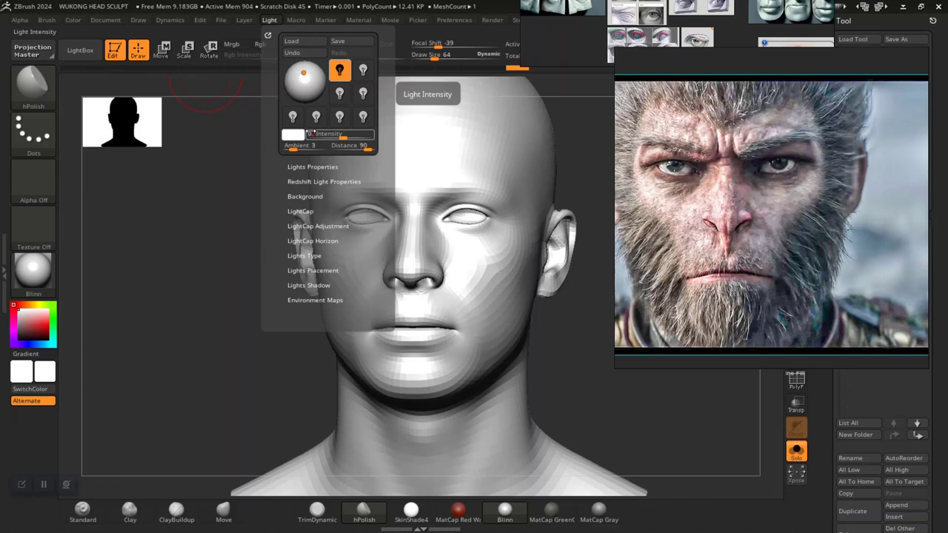
pyautogui.click(312, 133)
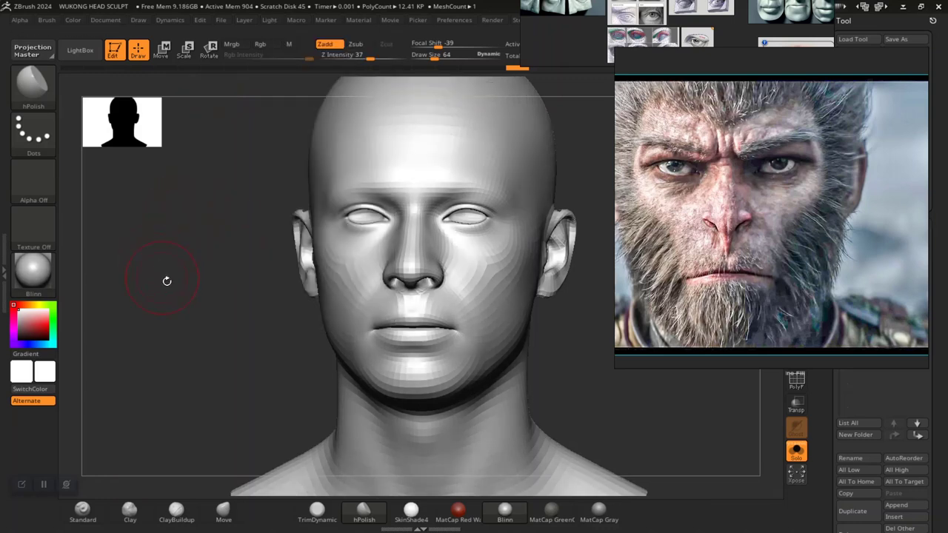
pyautogui.moveTo(148, 306); pyautogui.dragTo(154, 304)
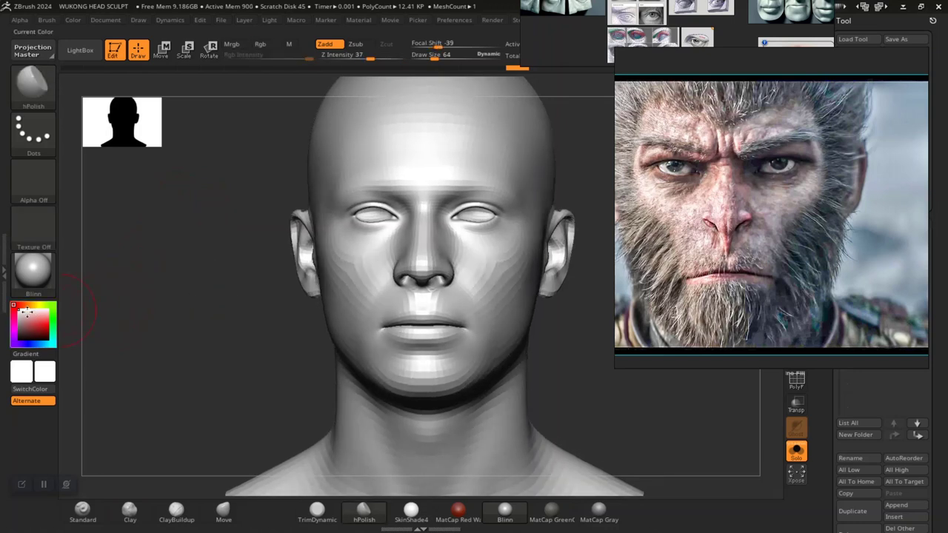
# Set the current colour to light grey, RGB 215, 215, 215, to tone down the head.
pyautogui.click(18, 311)
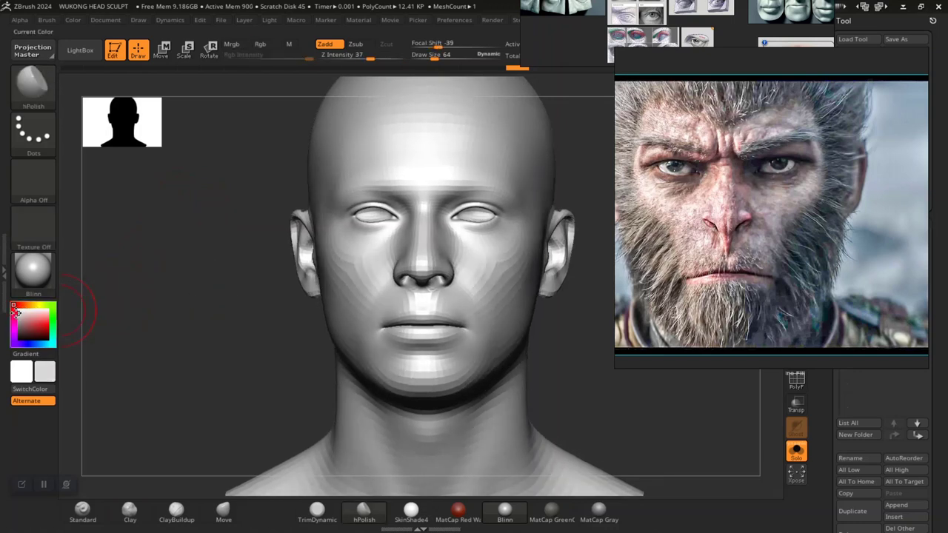
pyautogui.click(13, 312)
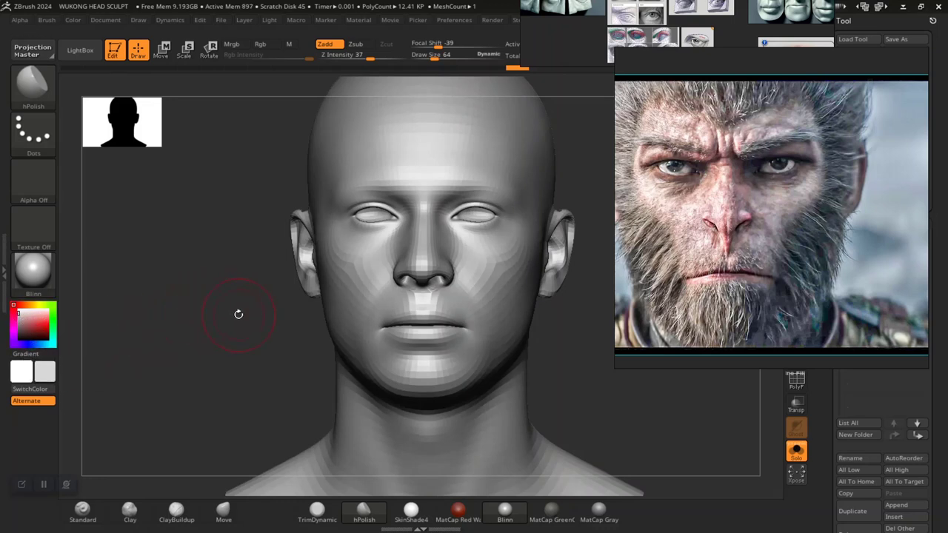
pyautogui.moveTo(245, 314); pyautogui.dragTo(196, 315)
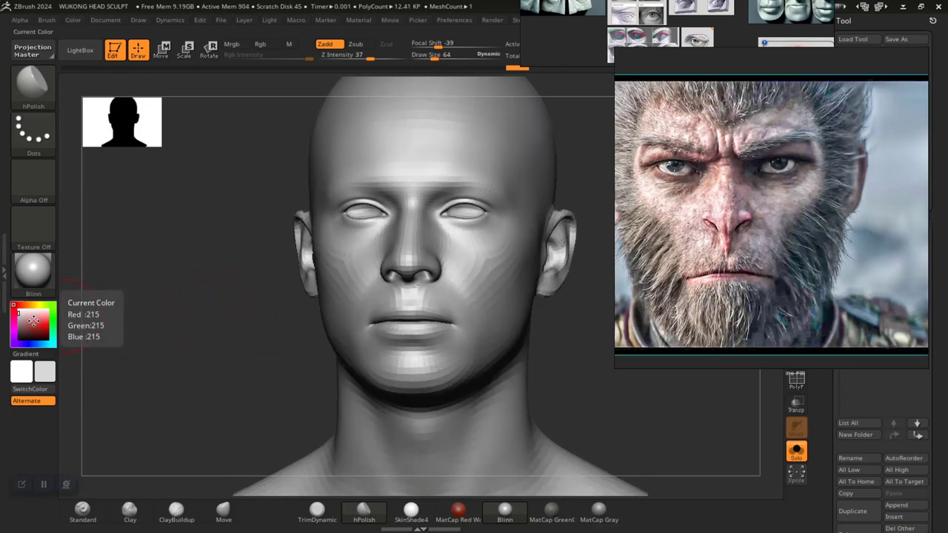
pyautogui.moveTo(241, 328); pyautogui.dragTo(328, 318)
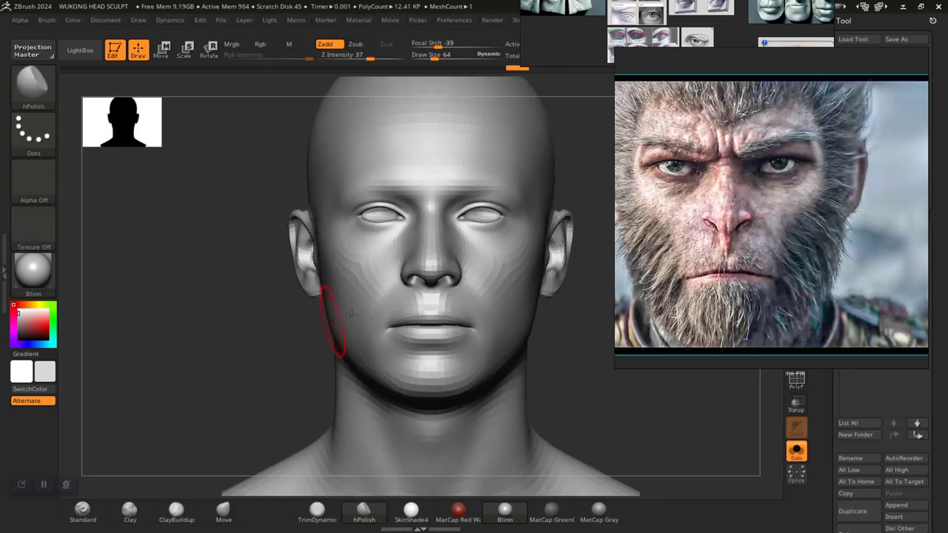
# Move the Wukong board to the left of the head and frame the head's front view beside it for comparison.
pyautogui.moveTo(739, 237); pyautogui.dragTo(664, 248, button='right')
pyautogui.moveTo(670, 272); pyautogui.dragTo(154, 271)
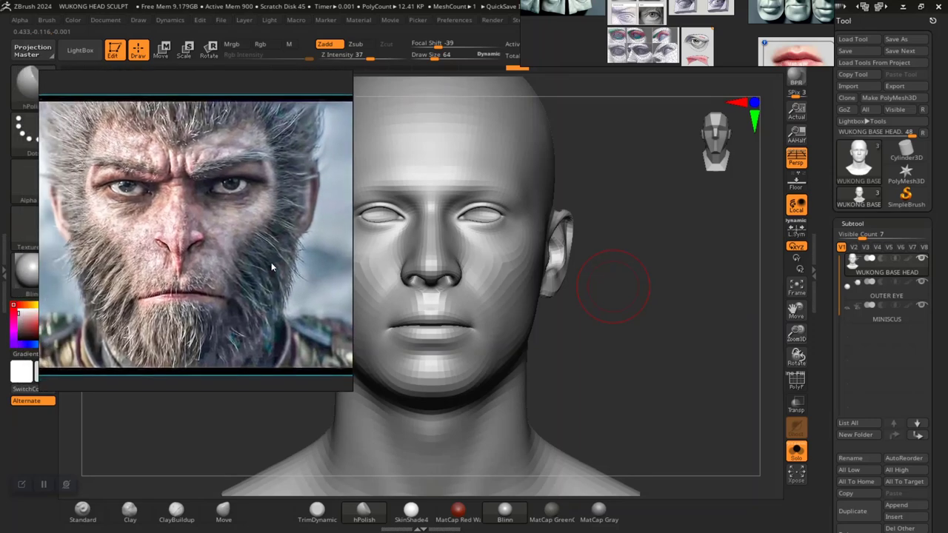
pyautogui.moveTo(692, 362)
pyautogui.keyDown('alt'); pyautogui.mouseDown()
pyautogui.moveTo(676, 375)
pyautogui.moveTo(630, 345)
pyautogui.moveTo(673, 340)
pyautogui.moveTo(679, 362)
pyautogui.mouseUp(); pyautogui.keyUp('alt')
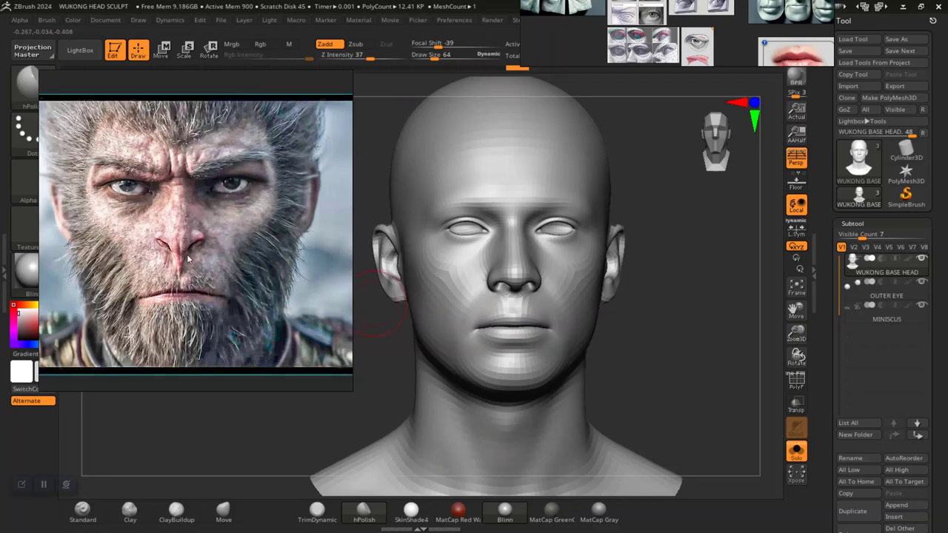
pyautogui.moveTo(192, 256); pyautogui.dragTo(160, 239)
pyautogui.moveTo(661, 328); pyautogui.dragTo(691, 340)
pyautogui.keyDown('shift'); pyautogui.moveTo(695, 375); pyautogui.dragTo(709, 350); pyautogui.keyUp('shift')
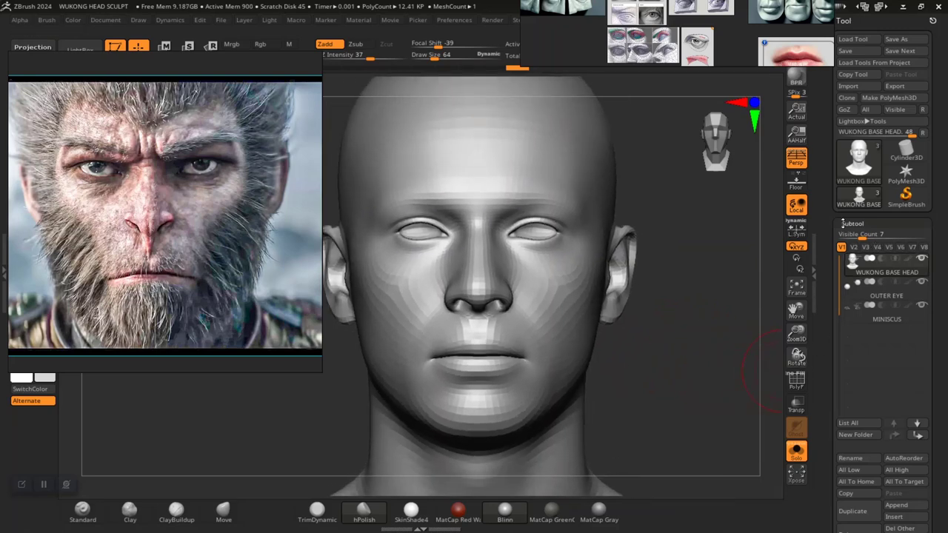
# Show the head's geometry settings and shift the facial-feature reference board leftward to uncover the active and total point counts.
pyautogui.click(851, 223)
pyautogui.scroll(3, 828, 182)
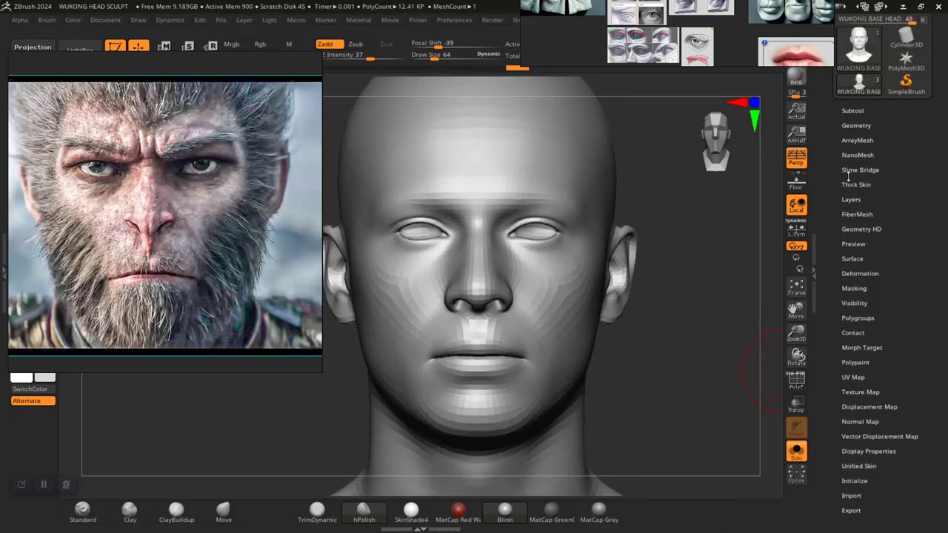
pyautogui.click(856, 126)
pyautogui.moveTo(748, 37)
pyautogui.mouseDown()
pyautogui.moveTo(540, 16)
pyautogui.moveTo(309, 27)
pyautogui.mouseUp()
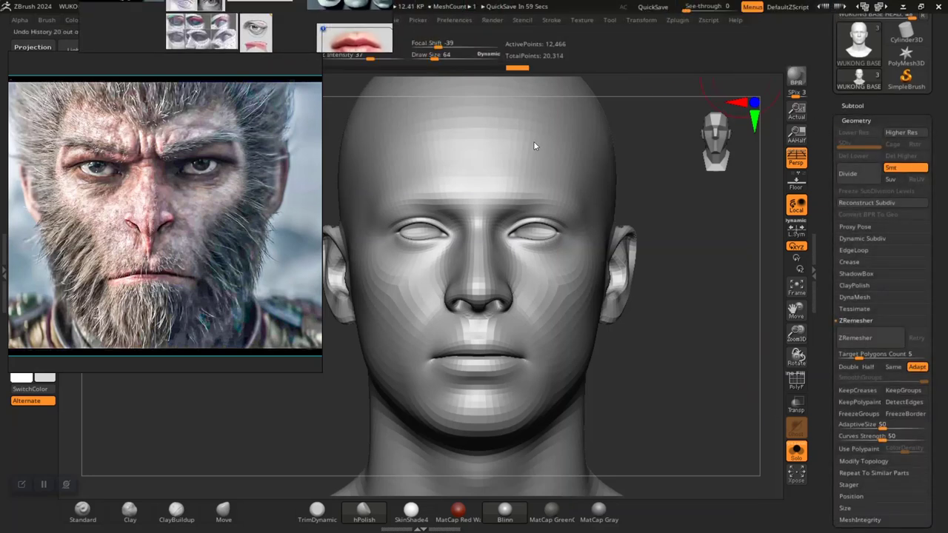
pyautogui.moveTo(737, 295); pyautogui.dragTo(728, 294)
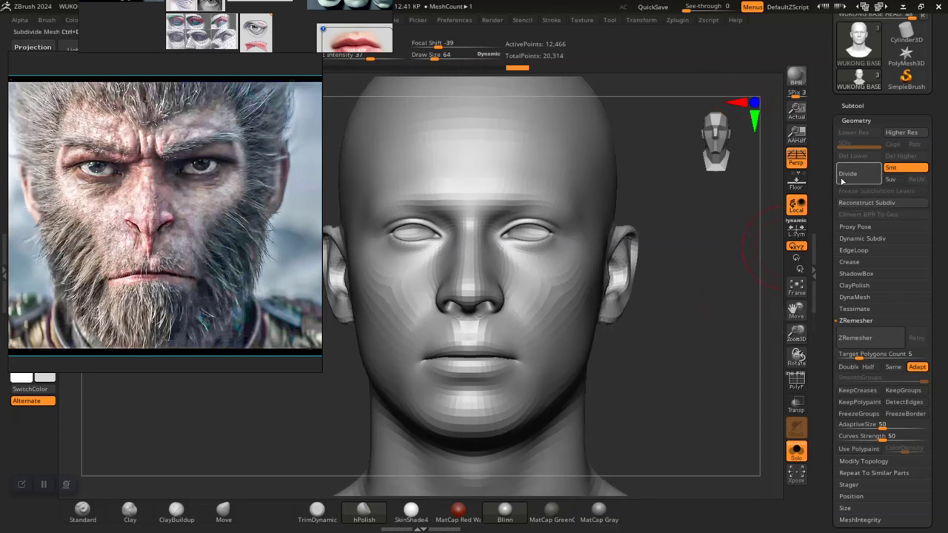
# Divide the WUKONG BASE HEAD mesh with smoothing on until it reaches subdivision level 6.
pyautogui.click(855, 176)
pyautogui.click(853, 177)
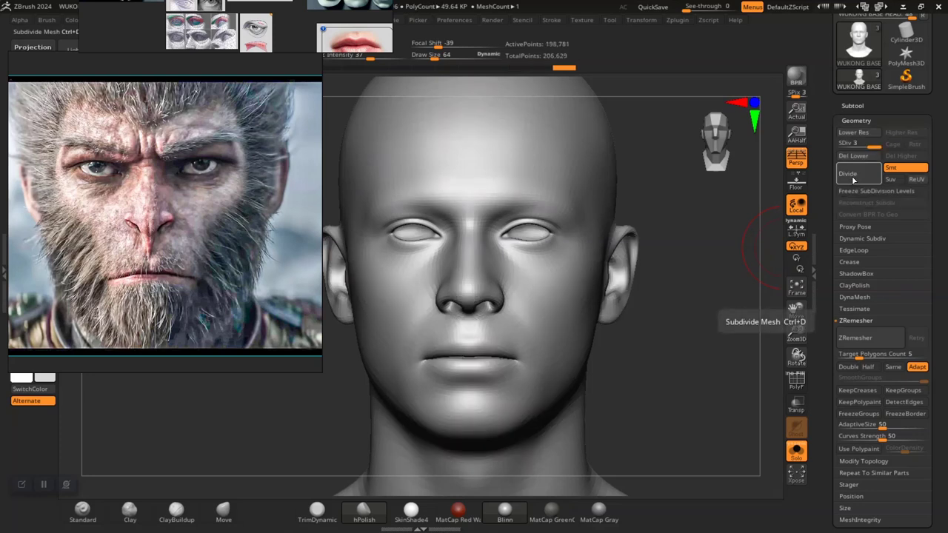
pyautogui.click(854, 177)
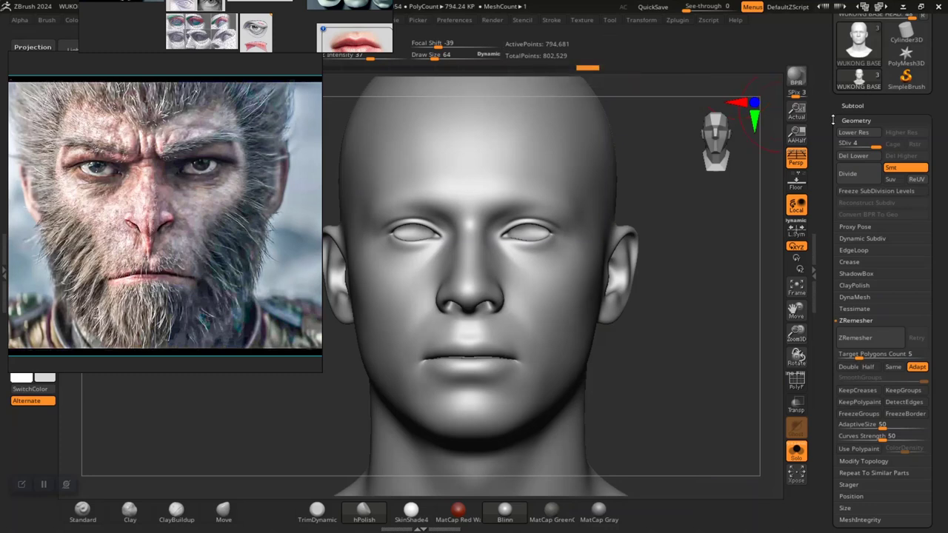
pyautogui.click(852, 177)
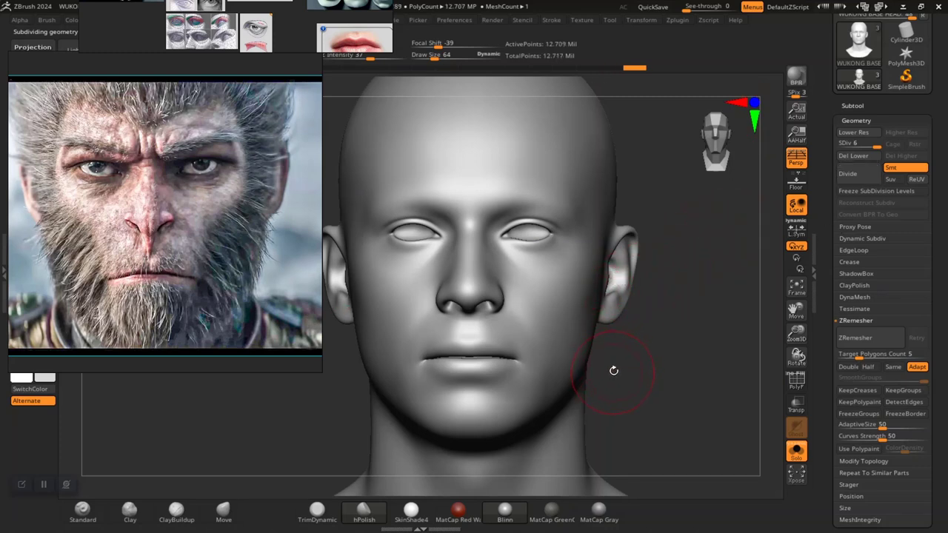
pyautogui.moveTo(698, 374)
pyautogui.mouseDown()
pyautogui.moveTo(700, 381)
pyautogui.moveTo(681, 339)
pyautogui.moveTo(692, 379)
pyautogui.mouseUp()
pyautogui.moveTo(703, 370); pyautogui.dragTo(674, 292)
pyautogui.moveTo(667, 342); pyautogui.dragTo(644, 353)
pyautogui.scroll(4, 644, 352)
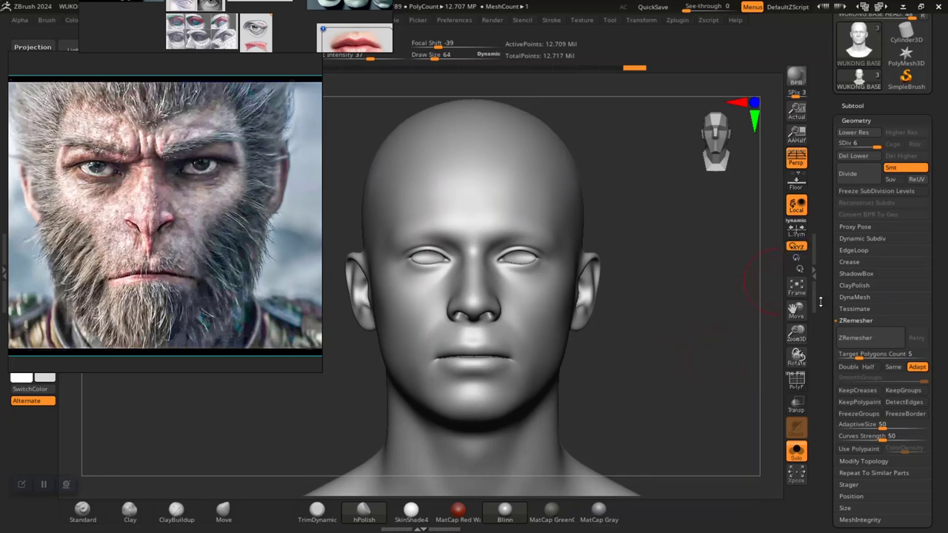
# Create a new layer on the head at the highest subdivision level and rename it PRIMARY SHAPES.
pyautogui.moveTo(820, 299); pyautogui.dragTo(834, 234)
pyautogui.moveTo(819, 285); pyautogui.dragTo(832, 229)
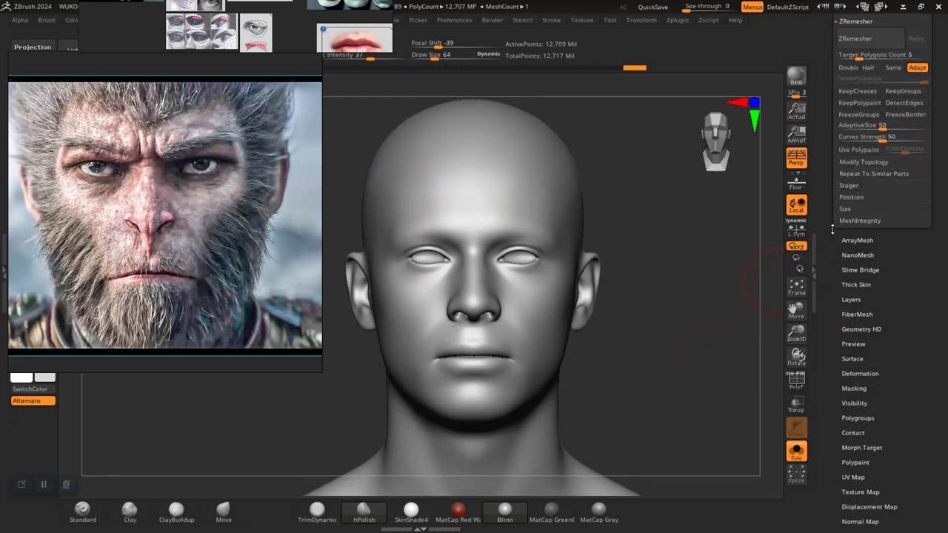
pyautogui.click(844, 298)
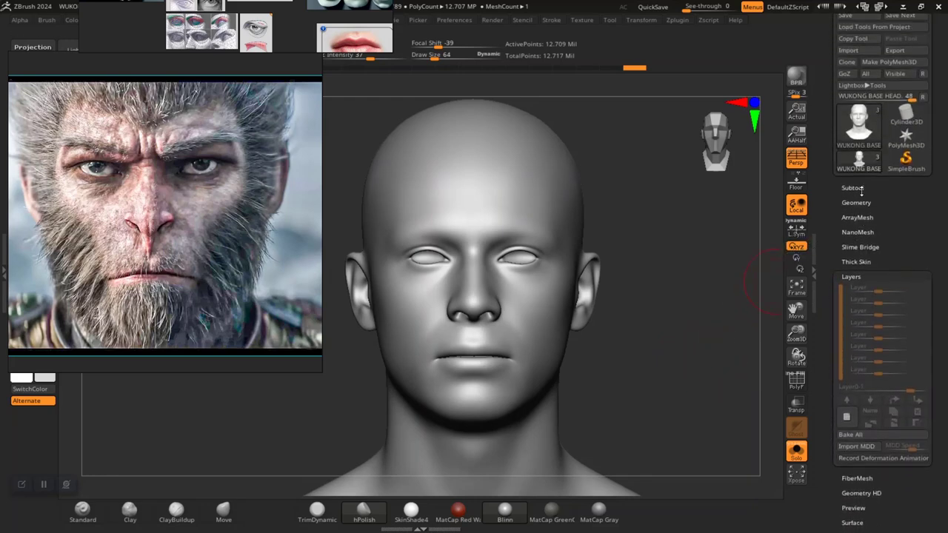
pyautogui.click(859, 189)
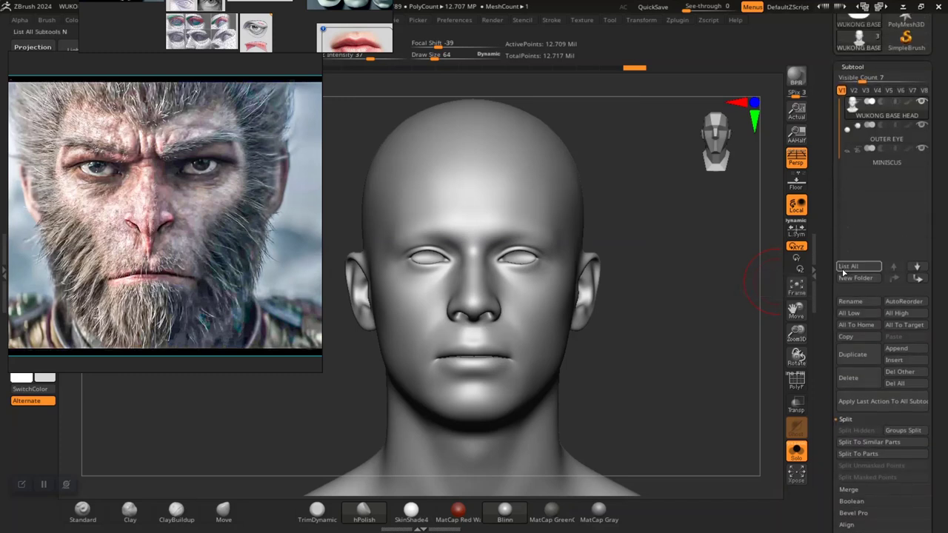
pyautogui.click(859, 67)
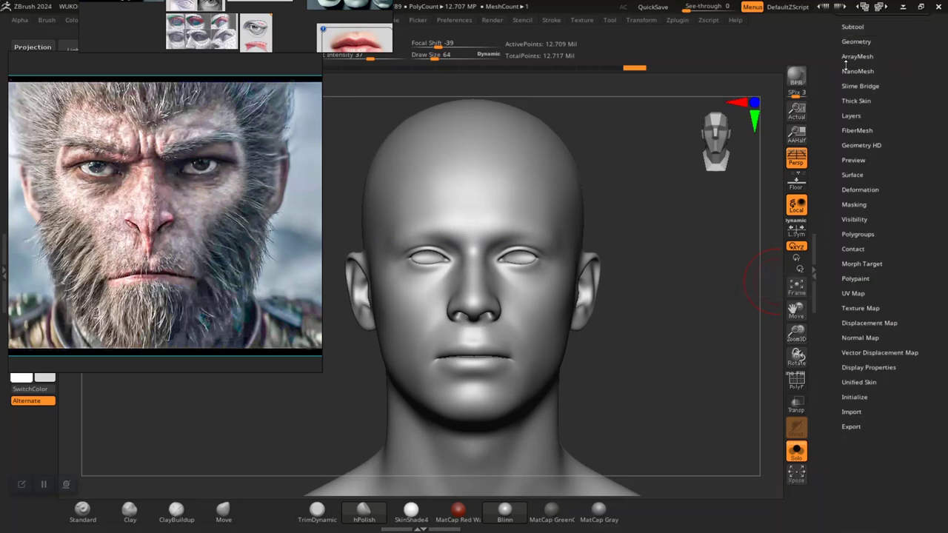
pyautogui.click(849, 116)
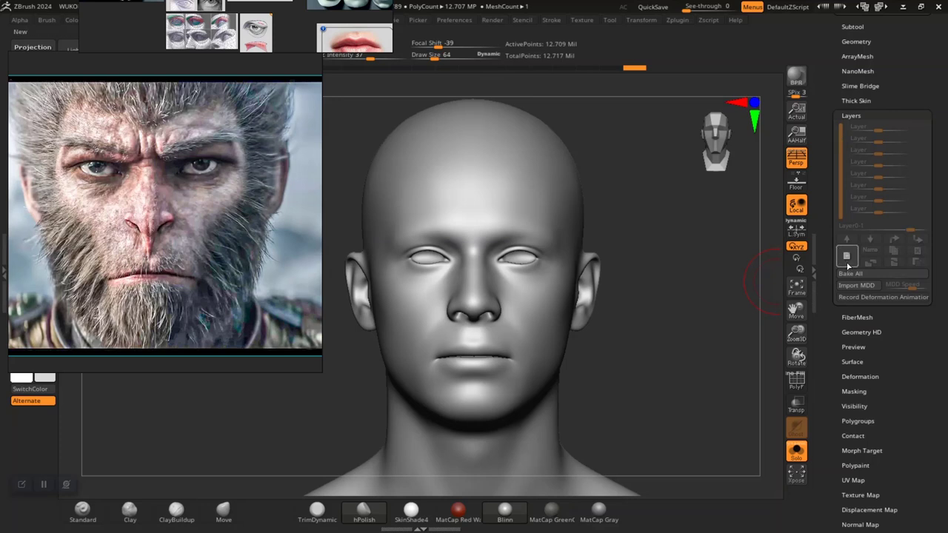
pyautogui.click(846, 256)
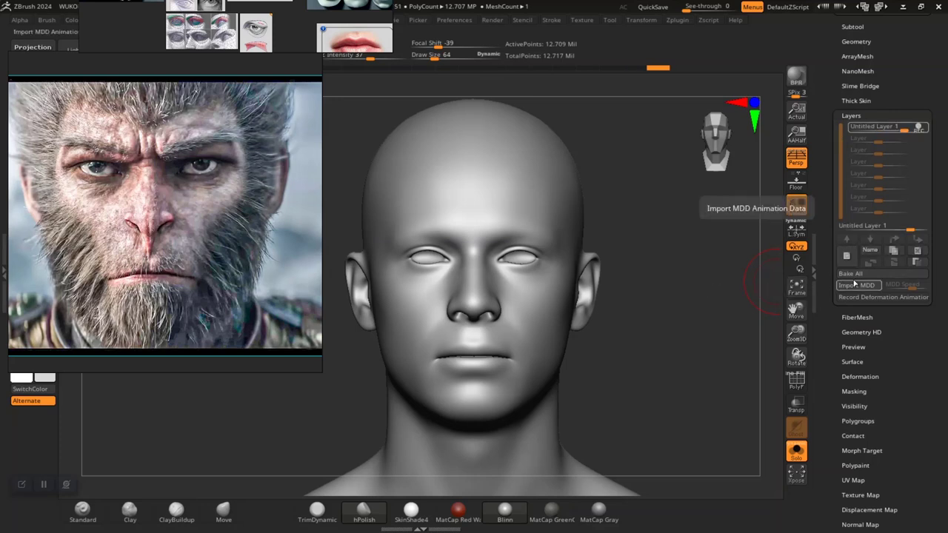
pyautogui.click(869, 251)
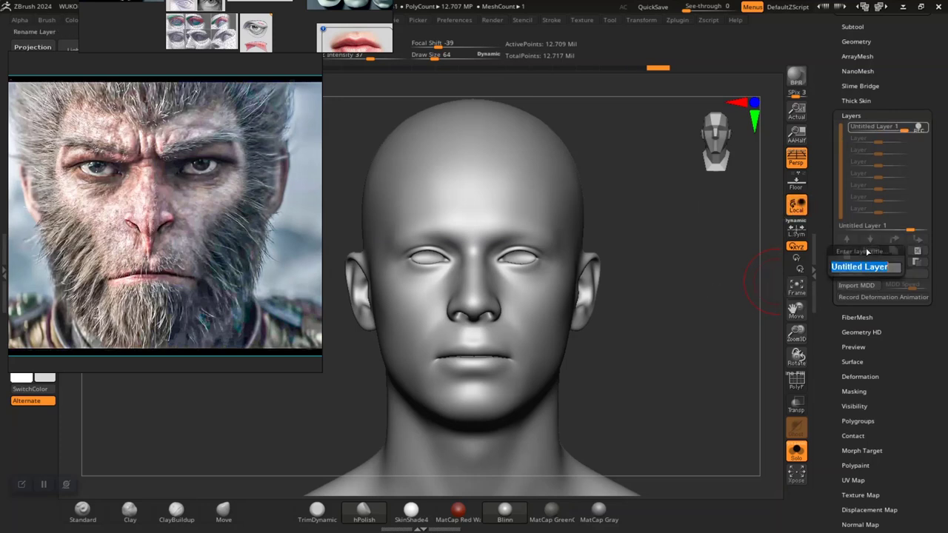
pyautogui.write('PRIMARY')
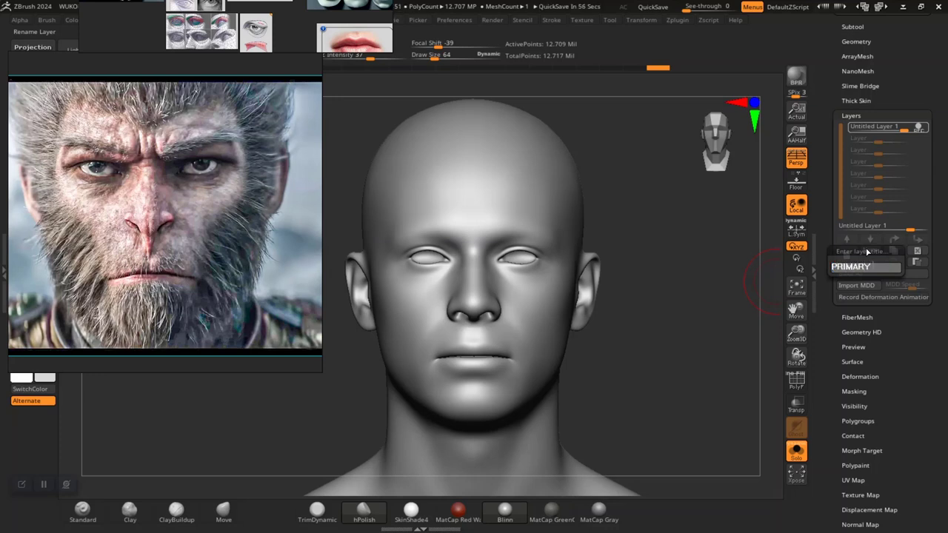
pyautogui.write(' SHAPES')
pyautogui.press('Return')
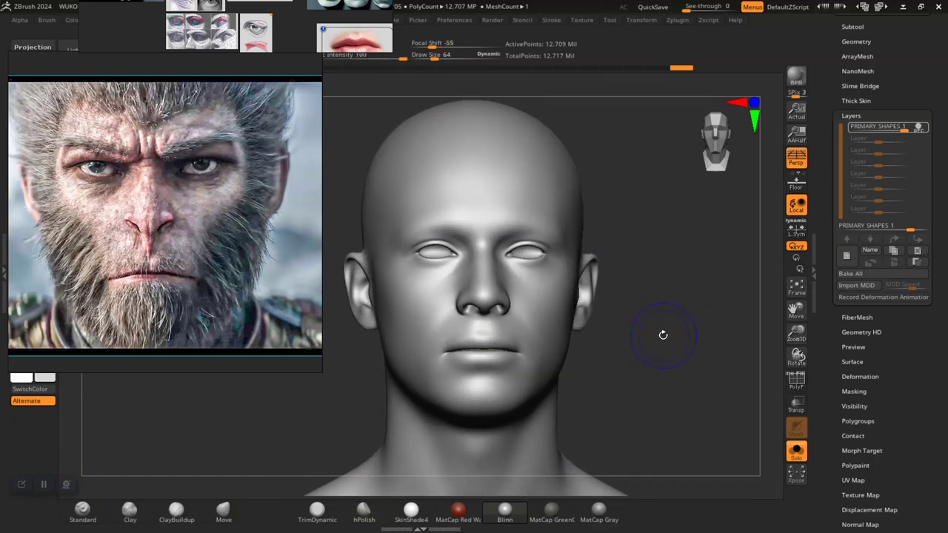
# Drop the head to subdivision level 1 and step back up to level 6, checking the point count along the way.
pyautogui.hotkey('shift', 'd')
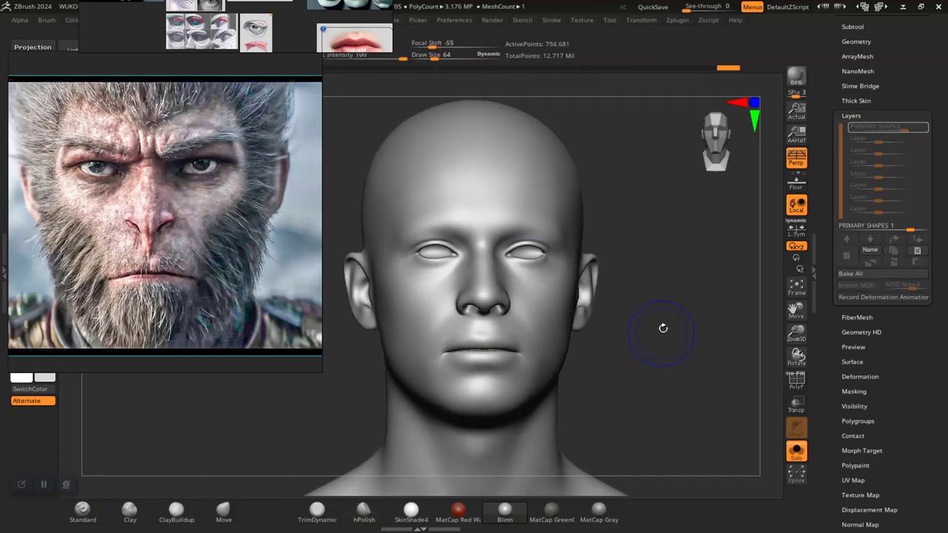
pyautogui.press('b')
pyautogui.press('h')
pyautogui.press('p')
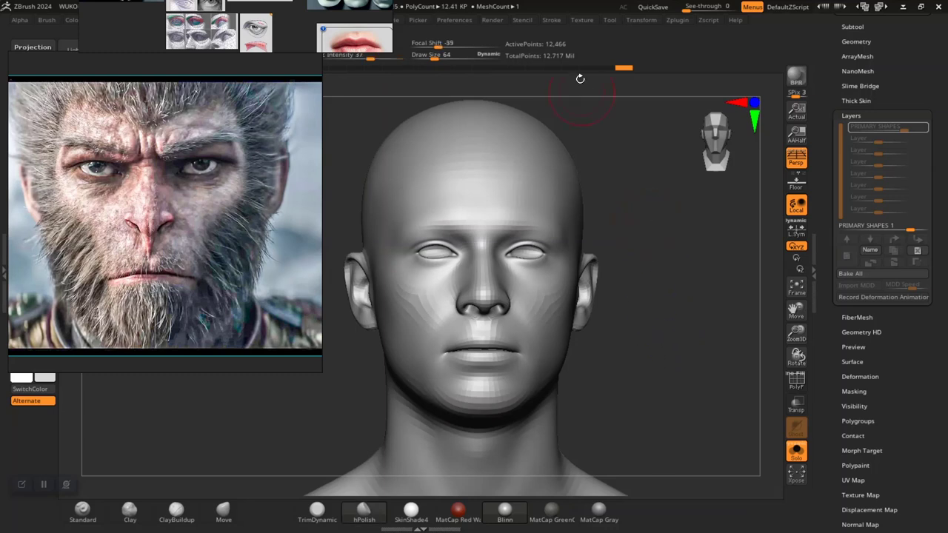
pyautogui.moveTo(828, 78); pyautogui.dragTo(819, 153)
pyautogui.click(851, 133)
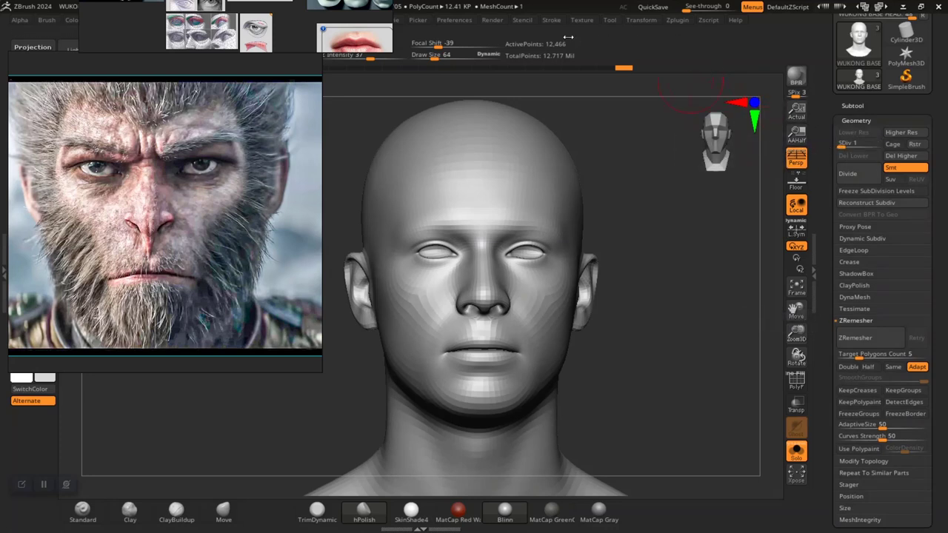
pyautogui.hotkey('ctrl', 'd')
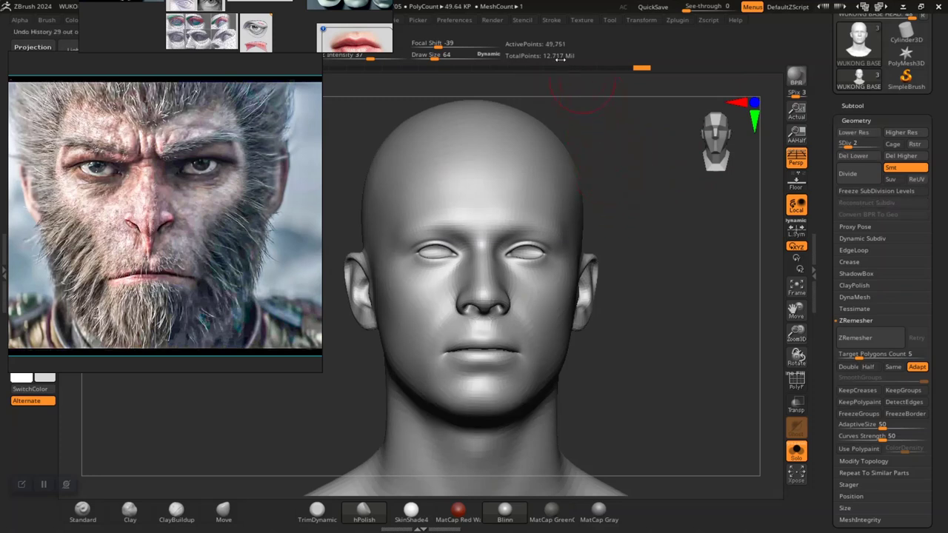
pyautogui.hotkey('ctrl', 'd')
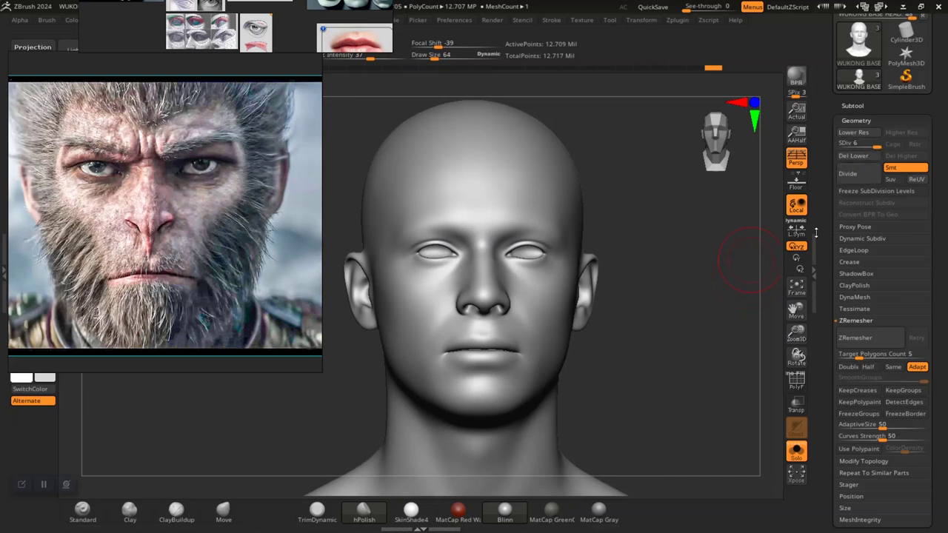
# Lower the head to subdivision level 1 and frame its front view with the hPolish brush active.
pyautogui.moveTo(655, 347); pyautogui.dragTo(648, 346)
pyautogui.hotkey('shift', 'd')
pyautogui.hotkey('shift', 'd')
pyautogui.hotkey('shift', 'd')
pyautogui.hotkey('shift', 'd')
pyautogui.hotkey('shift', 'd')
pyautogui.press('b')
pyautogui.press('h')
pyautogui.press('p')
pyautogui.moveTo(634, 376); pyautogui.dragTo(648, 391)
pyautogui.moveTo(666, 338)
pyautogui.keyDown('alt'); pyautogui.mouseDown()
pyautogui.moveTo(664, 374)
pyautogui.moveTo(645, 348)
pyautogui.moveTo(664, 374)
pyautogui.moveTo(676, 324)
pyautogui.mouseUp(); pyautogui.keyUp('alt')
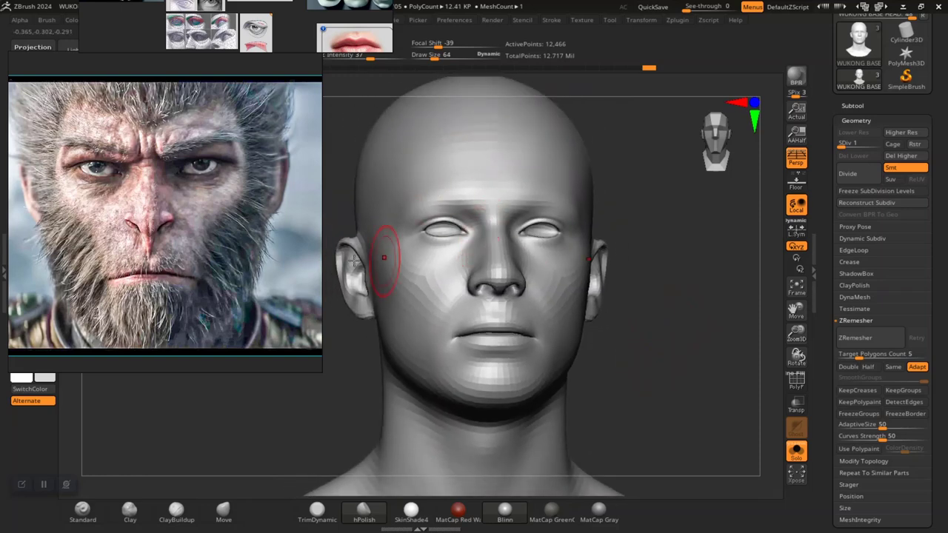
# Examine the Wukong references up close, comparing the brightened portraits with the face and beard in the dark full-figure poster.
pyautogui.scroll(-4, 140, 243)
pyautogui.scroll(-3, 140, 243)
pyautogui.scroll(1, 148, 241)
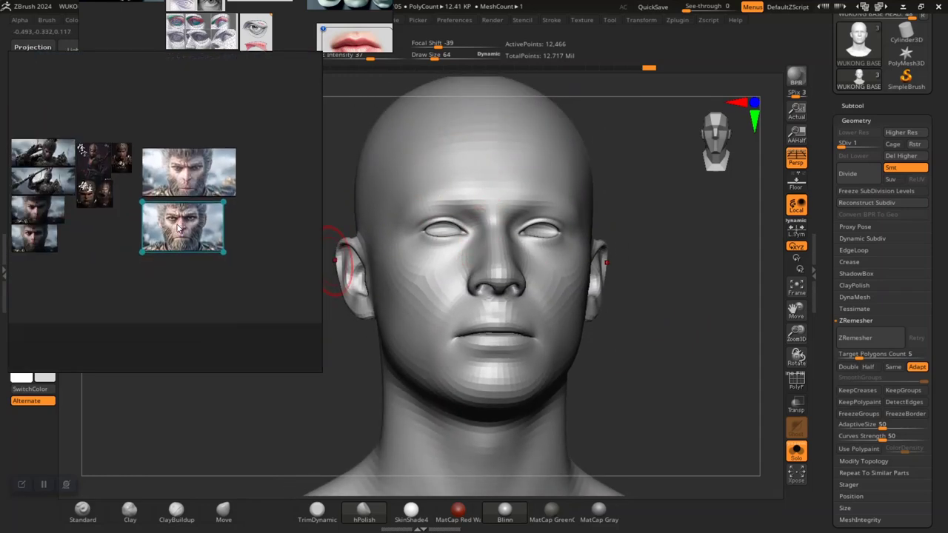
pyautogui.scroll(1, 130, 231)
pyautogui.scroll(5, 129, 231)
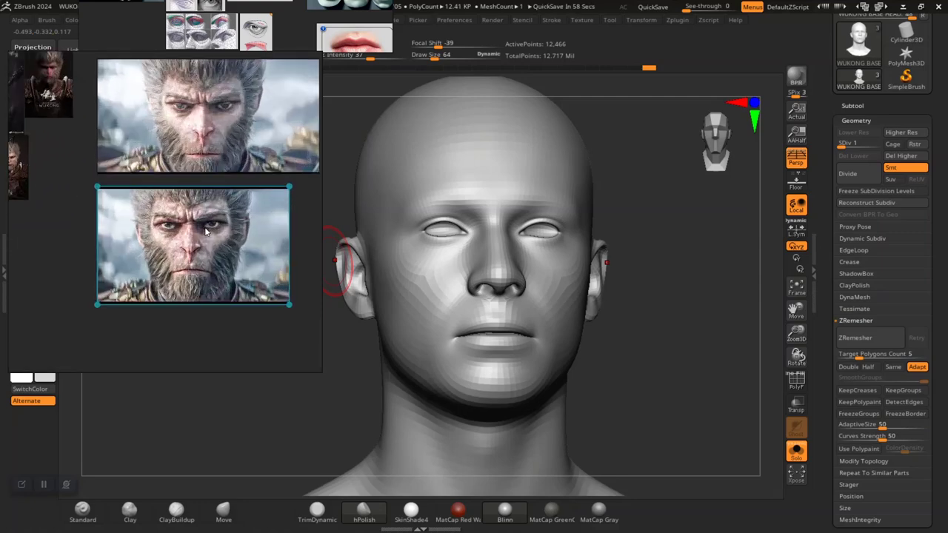
pyautogui.scroll(-5, 177, 232)
pyautogui.scroll(5, 194, 215)
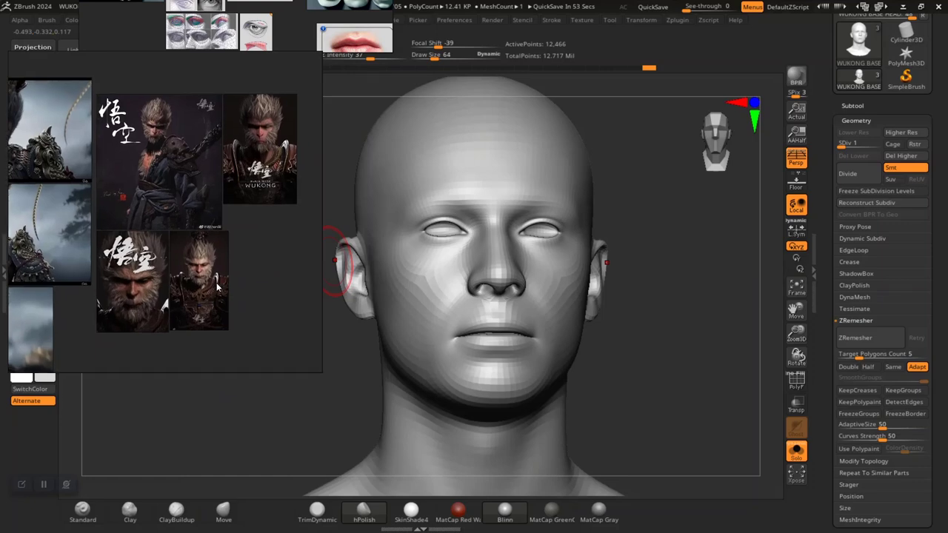
pyautogui.scroll(4, 196, 210)
pyautogui.scroll(6, 74, 152)
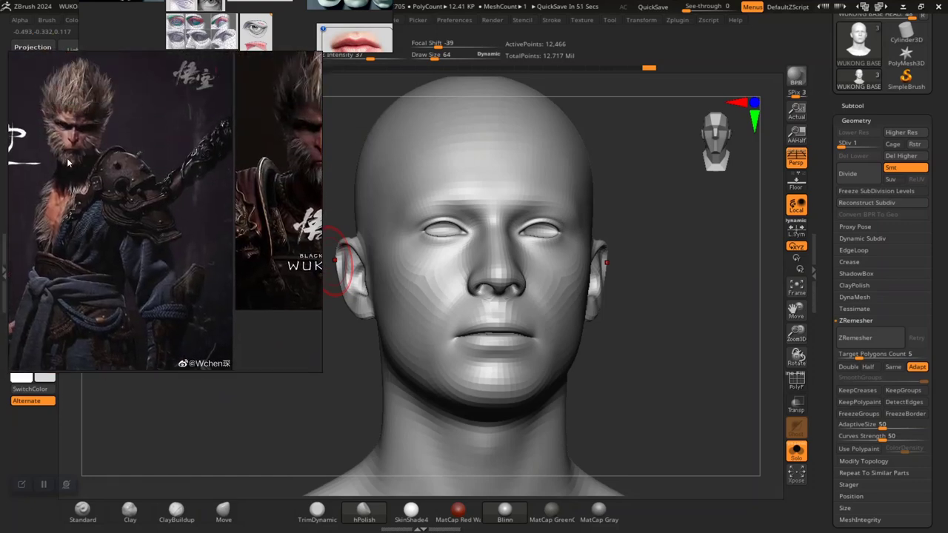
pyautogui.scroll(2, 131, 215)
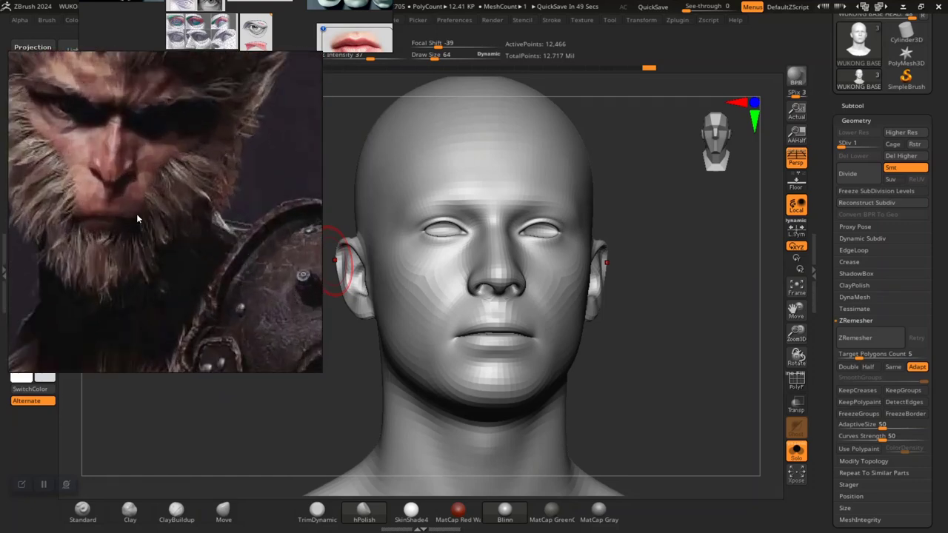
pyautogui.scroll(-5, 136, 213)
pyautogui.scroll(2, 148, 219)
pyautogui.scroll(4, 161, 223)
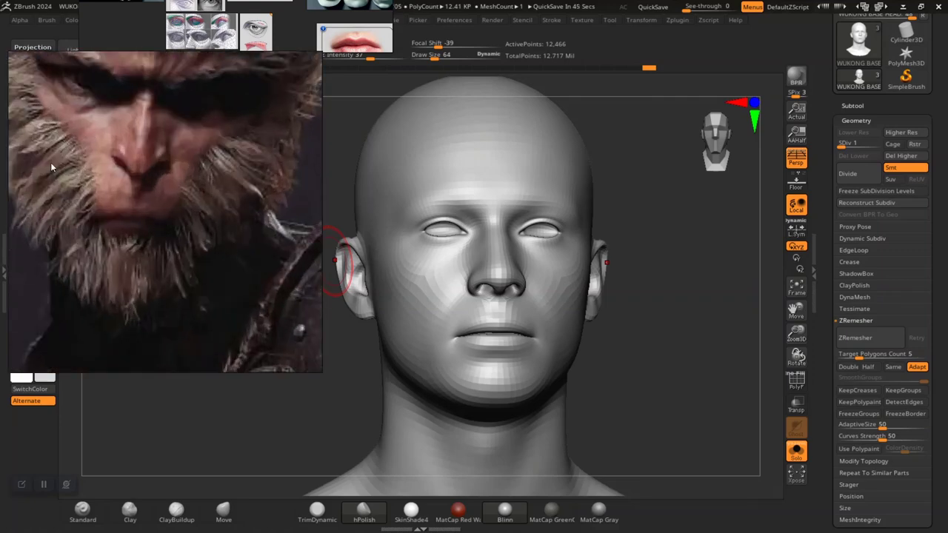
pyautogui.scroll(-1, 152, 123)
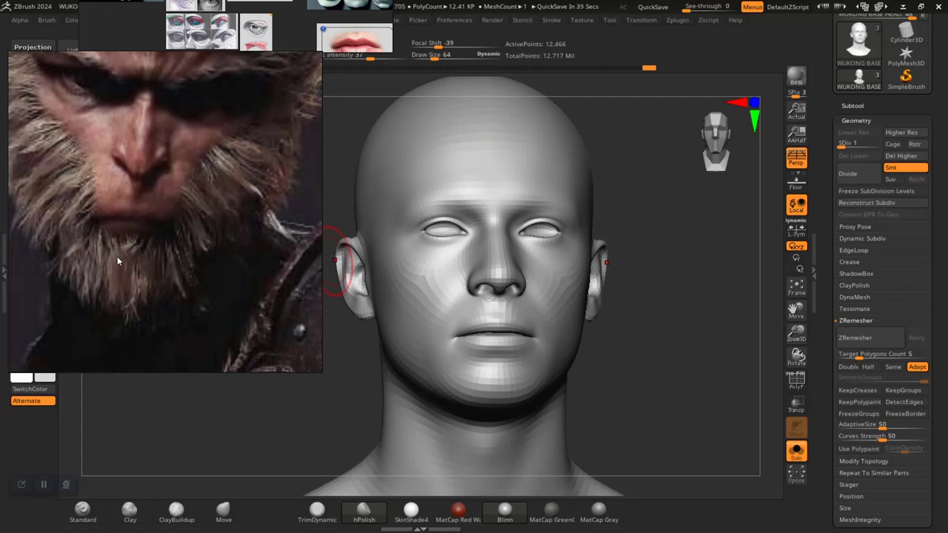
# Place numbered markers 1 to 4 on the poster face's nose, both sides of the beard and the chin beard.
pyautogui.click(23, 484)
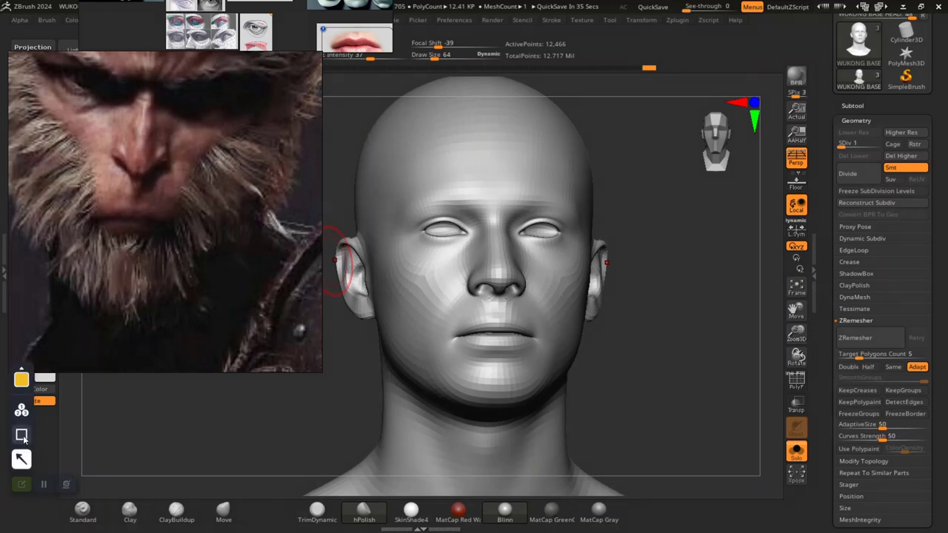
pyautogui.click(21, 410)
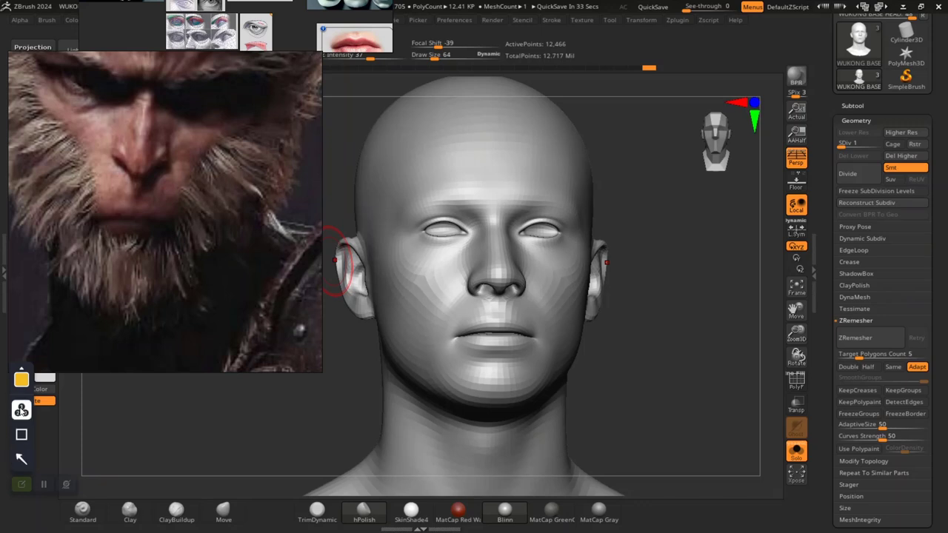
pyautogui.click(141, 127)
pyautogui.click(52, 217)
pyautogui.click(207, 229)
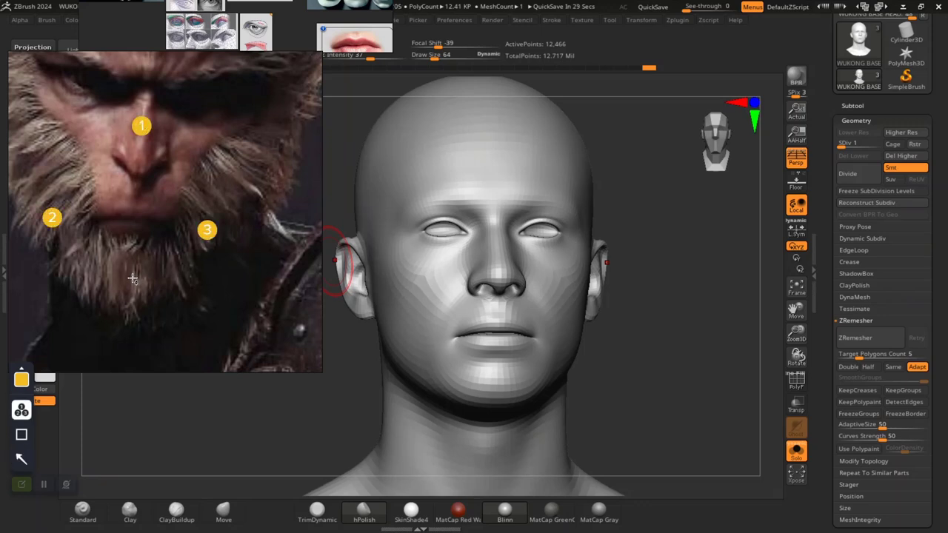
pyautogui.click(128, 291)
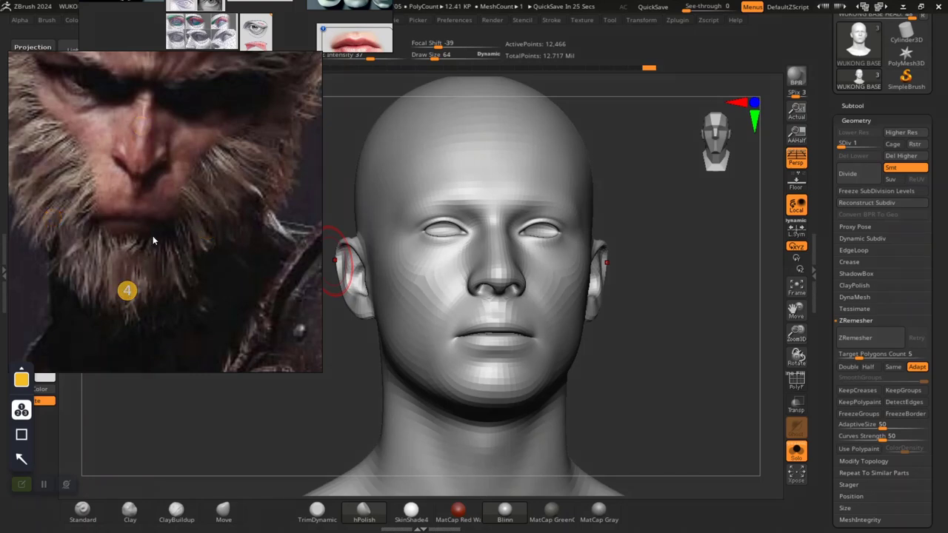
pyautogui.scroll(-8, 151, 241)
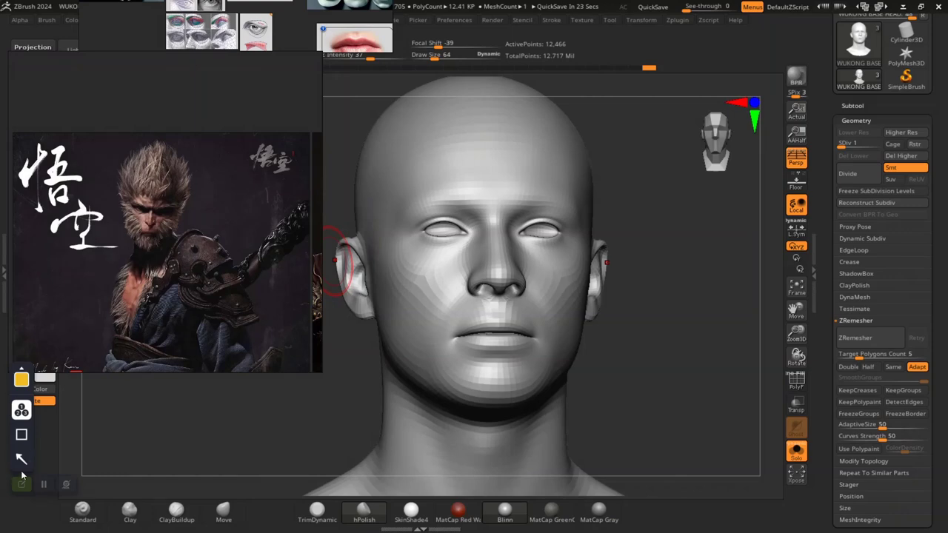
pyautogui.click(21, 484)
pyautogui.scroll(-5, 92, 236)
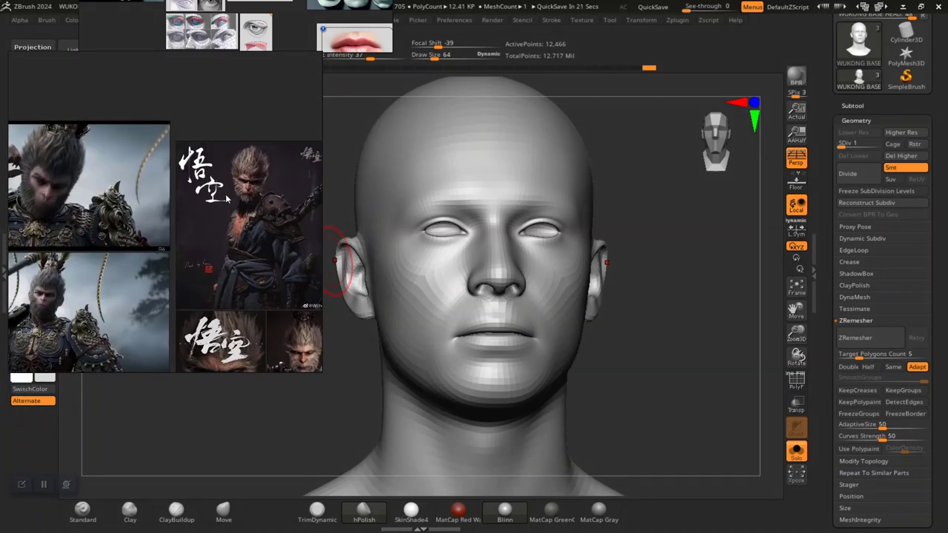
# Examine the macaque photos on the reference board, comparing the muzzle and chin shapes in the profile shots with the front views.
pyautogui.moveTo(107, 220); pyautogui.dragTo(196, 196, button='middle')
pyautogui.moveTo(23, 226); pyautogui.dragTo(151, 219, button='middle')
pyautogui.moveTo(272, 332); pyautogui.dragTo(226, 290, button='middle')
pyautogui.scroll(4, 226, 290)
pyautogui.scroll(10, 226, 291)
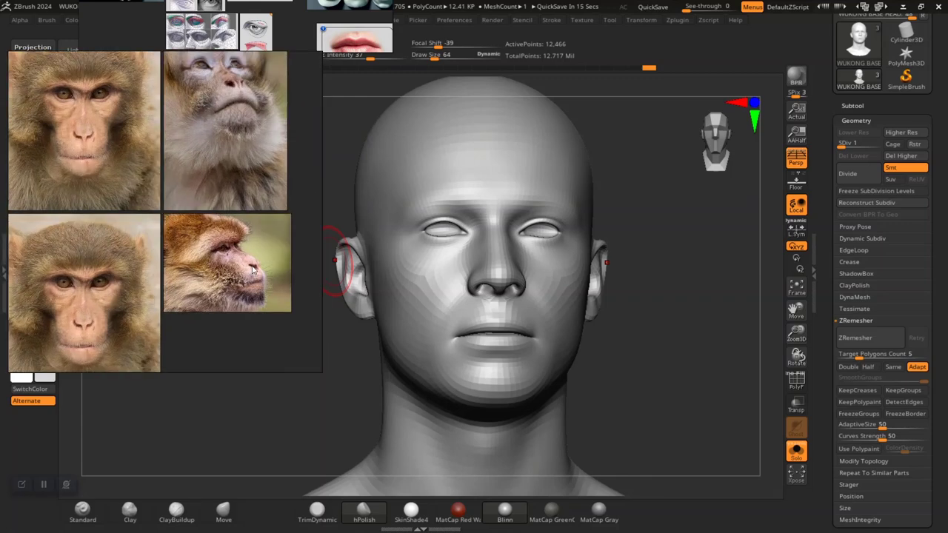
pyautogui.scroll(-2, 222, 282)
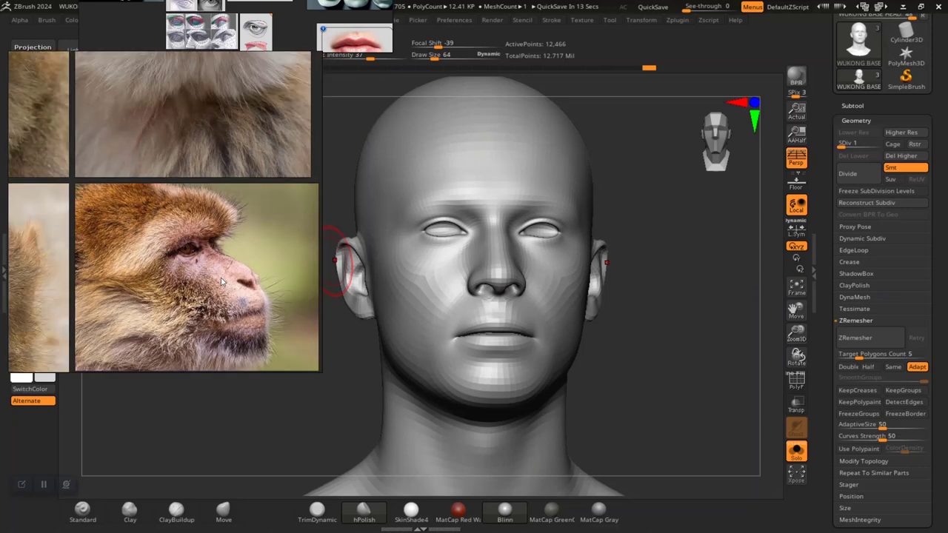
pyautogui.scroll(-8, 222, 282)
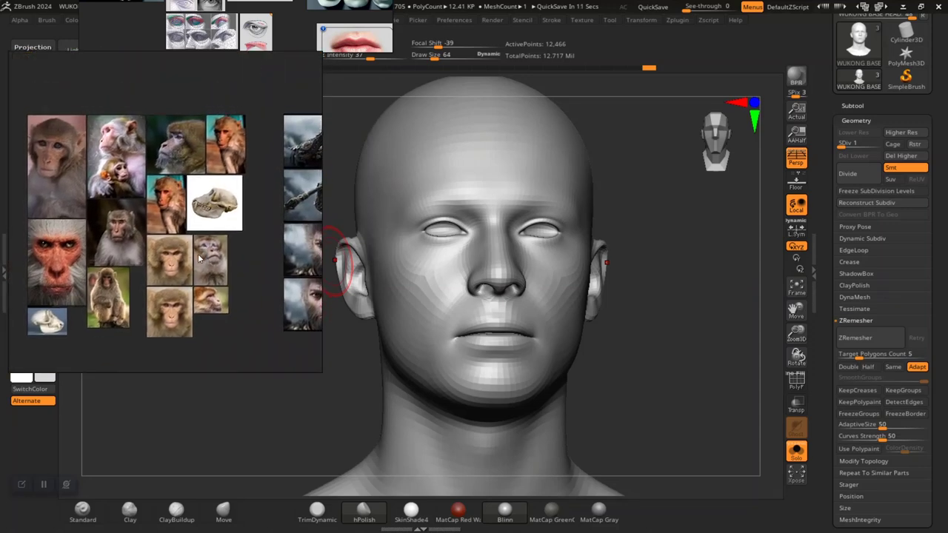
pyautogui.scroll(10, 193, 183)
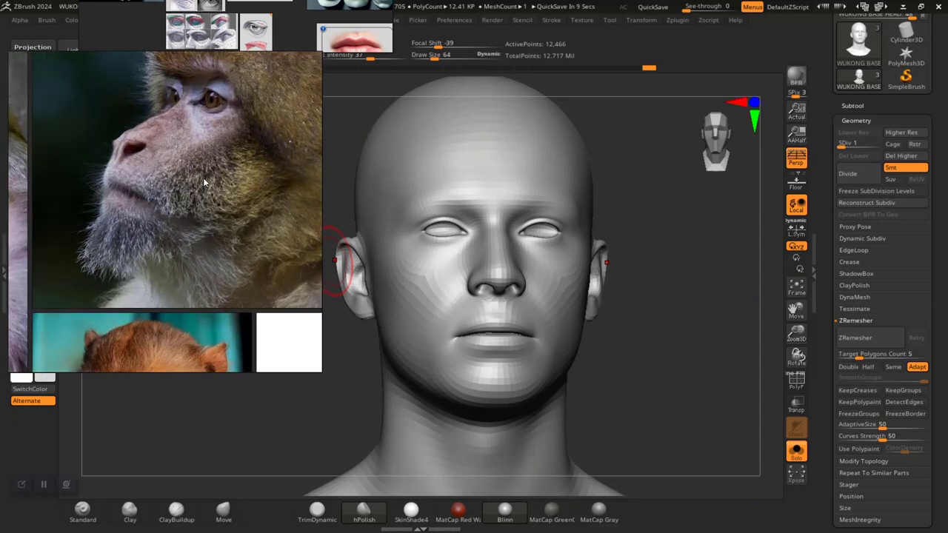
pyautogui.scroll(3, 190, 235)
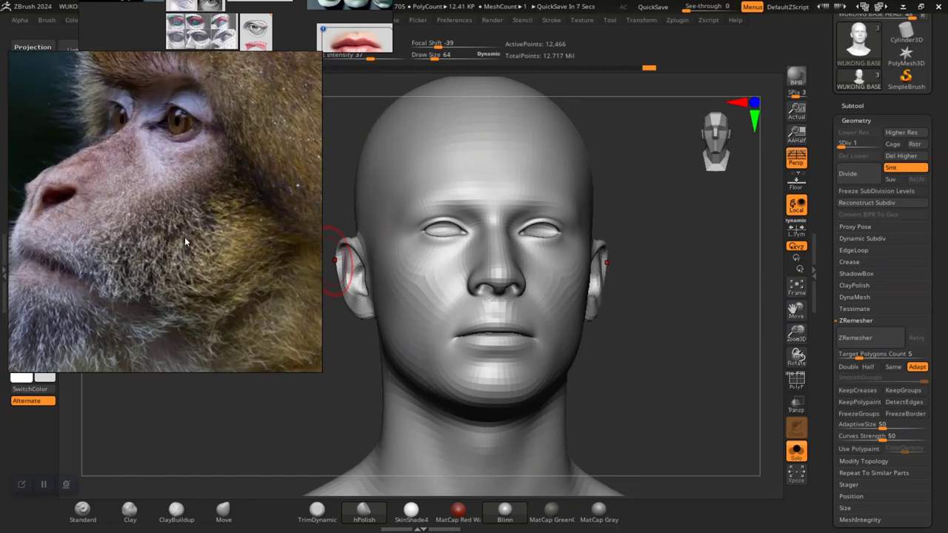
pyautogui.scroll(-3, 185, 242)
pyautogui.scroll(-10, 185, 243)
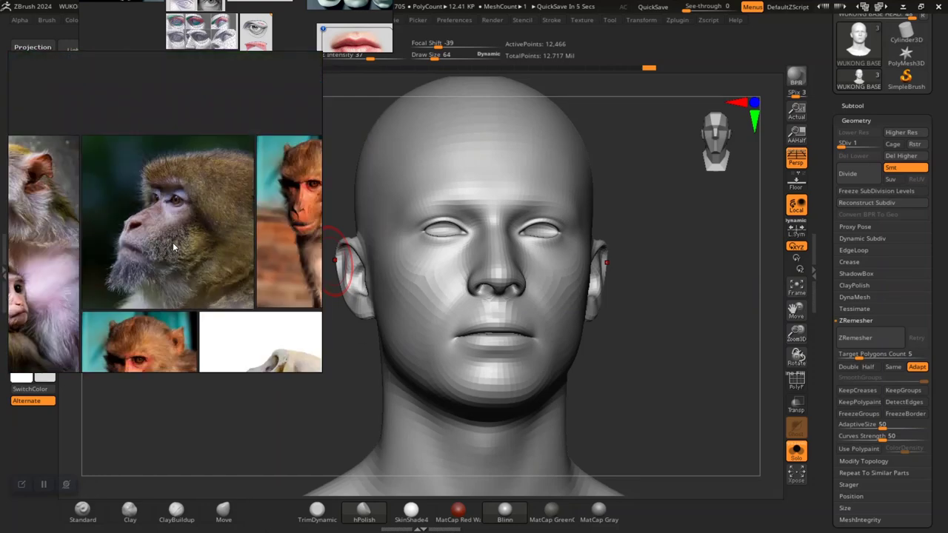
# Frame the bearded Wukong portrait close up on the reference board and study the nose, mouth and jaw proportions.
pyautogui.moveTo(248, 317); pyautogui.dragTo(208, 265, button='middle')
pyautogui.scroll(2, 240, 262)
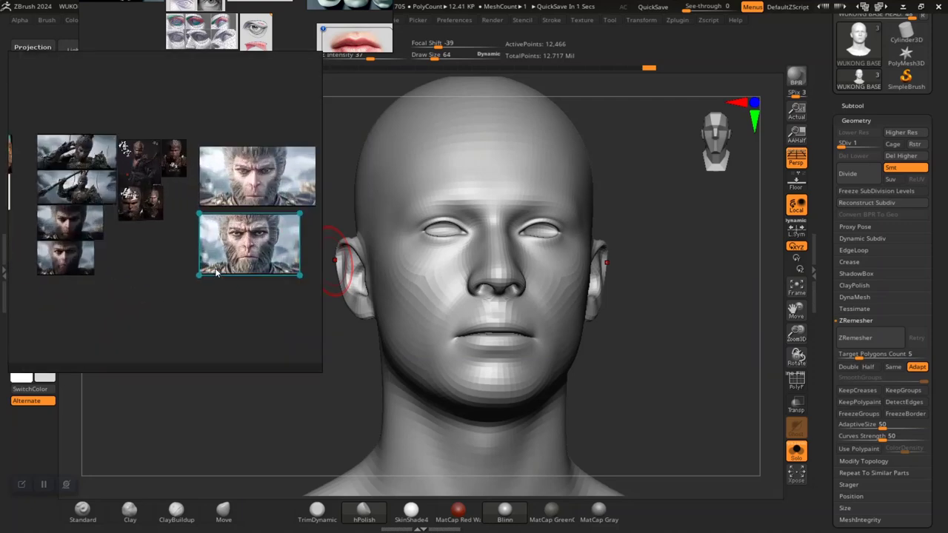
pyautogui.scroll(3, 224, 267)
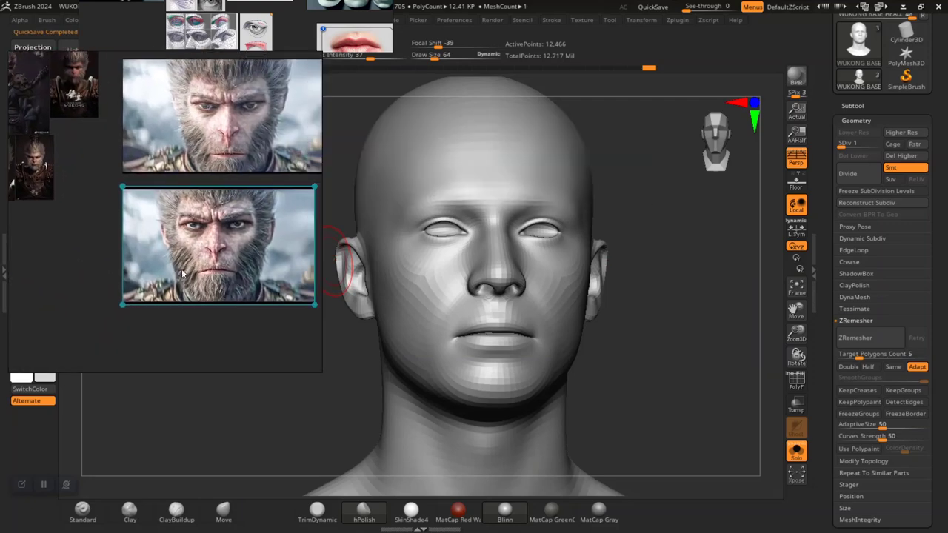
pyautogui.scroll(4, 211, 261)
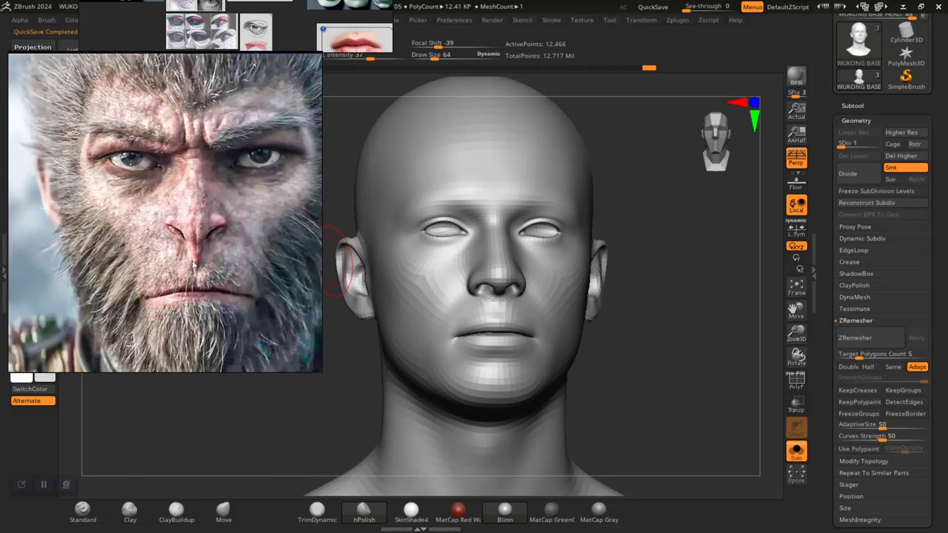
pyautogui.scroll(3, 191, 274)
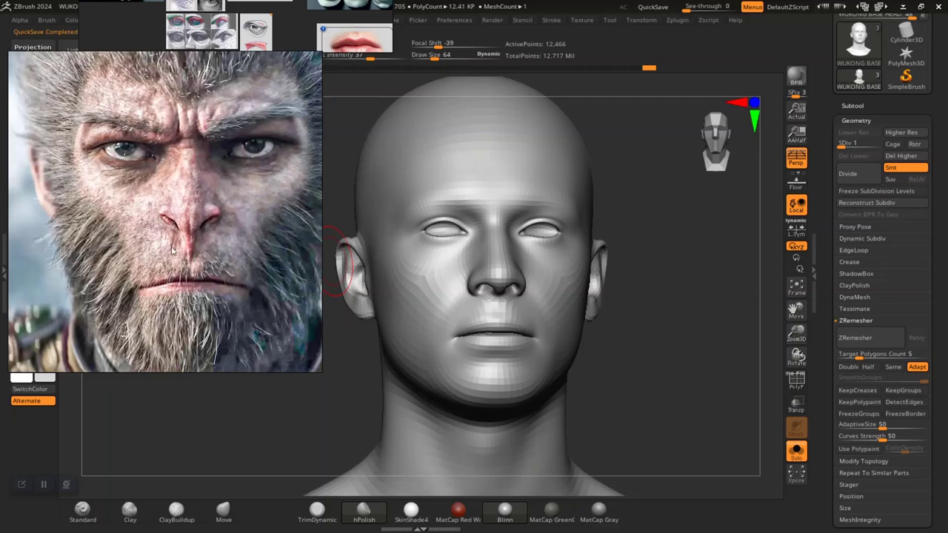
pyautogui.scroll(-1, 172, 250)
pyautogui.scroll(1, 172, 250)
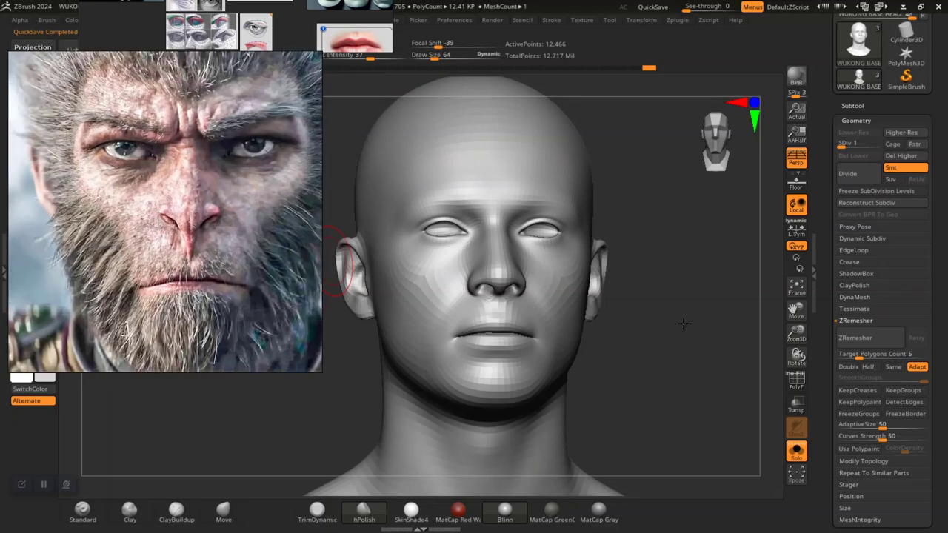
# Turn the head to a straight side profile and place the Wukong portrait in front of its face, clear of the model.
pyautogui.moveTo(660, 348); pyautogui.dragTo(666, 318)
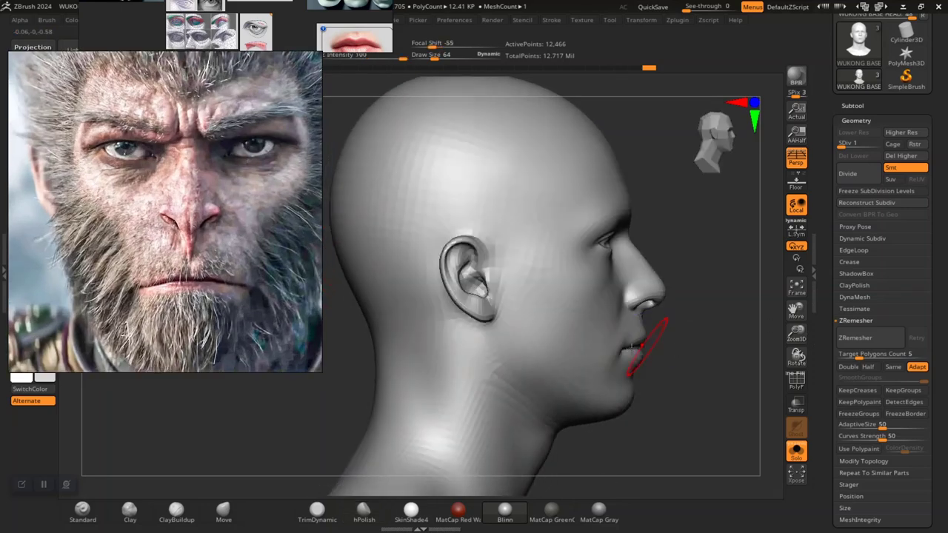
pyautogui.moveTo(685, 387); pyautogui.dragTo(583, 301)
pyautogui.moveTo(675, 341); pyautogui.dragTo(656, 328)
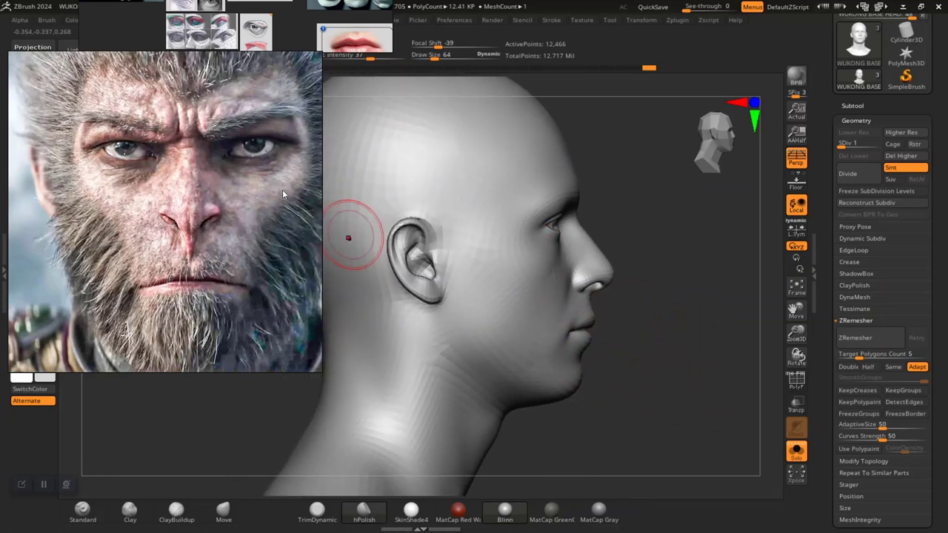
pyautogui.moveTo(103, 220); pyautogui.dragTo(735, 191)
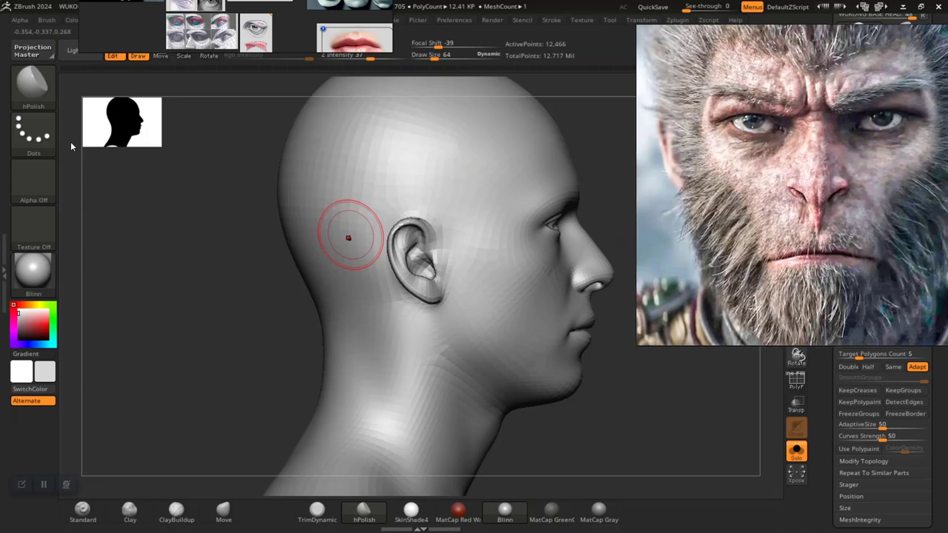
pyautogui.keyDown('shift'); pyautogui.moveTo(126, 249); pyautogui.dragTo(108, 235); pyautogui.keyUp('shift')
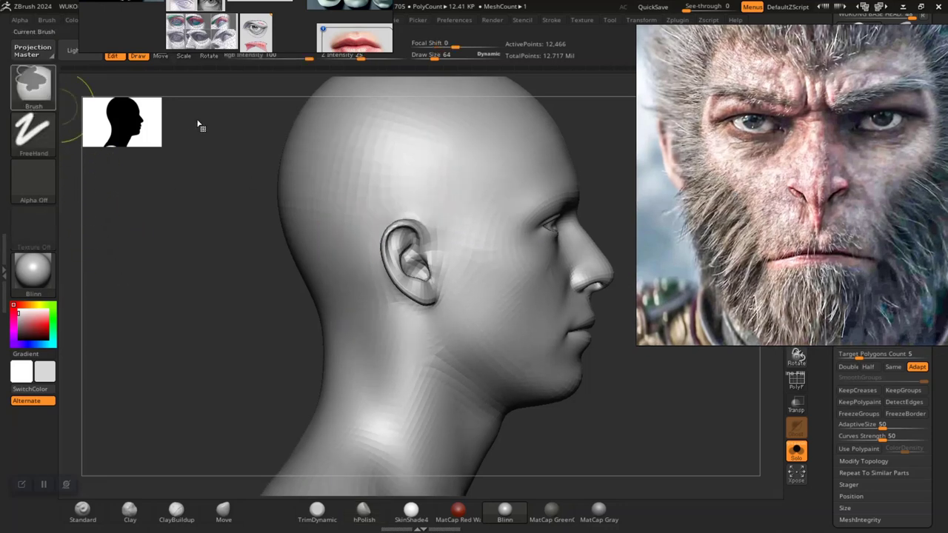
# Set the masking brush to MaskLasso, then isolate the lower face with an inverted, softened mask.
pyautogui.press('b')
pyautogui.click(243, 151)
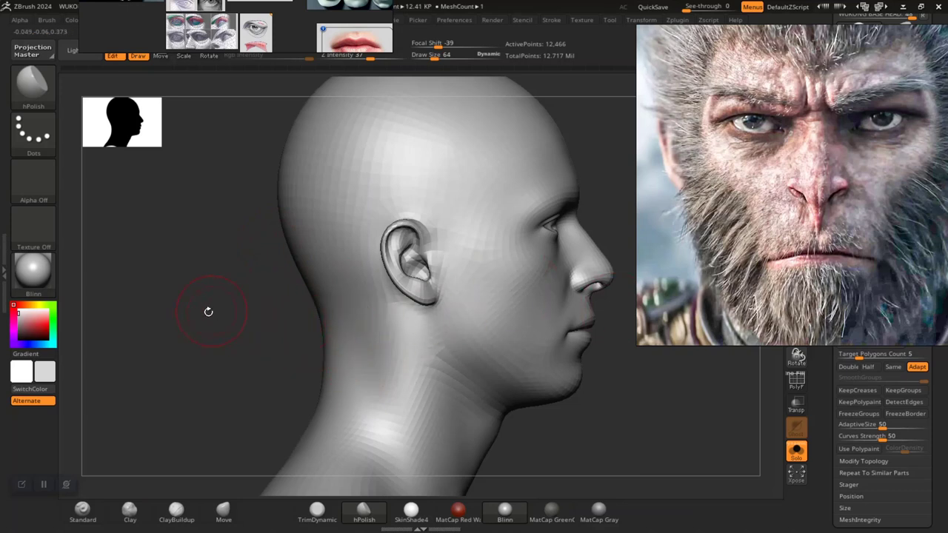
pyautogui.keyDown('shift'); pyautogui.moveTo(213, 309); pyautogui.dragTo(195, 316); pyautogui.keyUp('shift')
pyautogui.moveTo(642, 412)
pyautogui.mouseDown()
pyautogui.moveTo(560, 406)
pyautogui.moveTo(499, 322)
pyautogui.mouseUp()
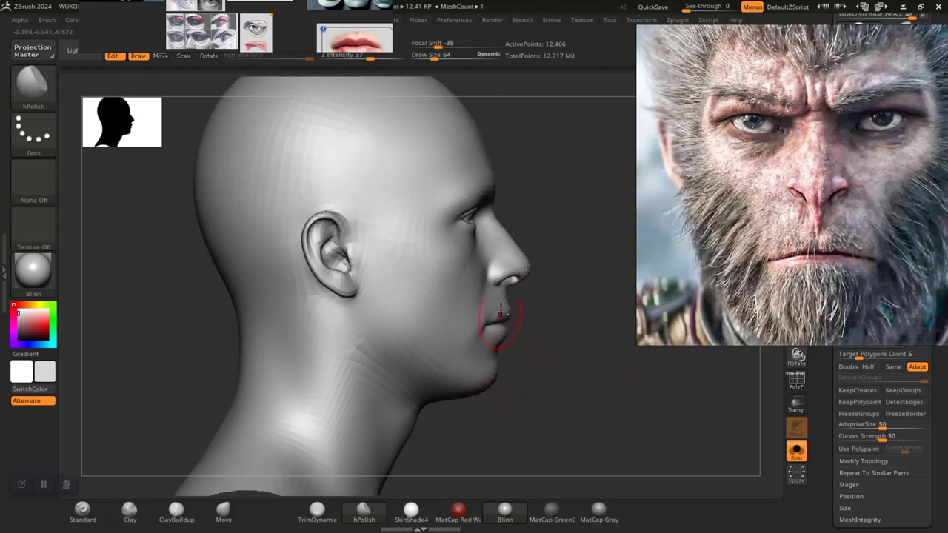
pyautogui.moveTo(535, 307); pyautogui.dragTo(517, 315)
pyautogui.moveTo(544, 423)
pyautogui.keyDown('ctrl'); pyautogui.mouseDown()
pyautogui.moveTo(441, 415)
pyautogui.moveTo(396, 378)
pyautogui.moveTo(392, 348)
pyautogui.moveTo(438, 266)
pyautogui.moveTo(453, 260)
pyautogui.moveTo(476, 275)
pyautogui.moveTo(544, 422)
pyautogui.mouseUp(); pyautogui.keyUp('ctrl')
pyautogui.moveTo(522, 380)
pyautogui.mouseDown()
pyautogui.moveTo(532, 374)
pyautogui.moveTo(498, 359)
pyautogui.moveTo(514, 343)
pyautogui.moveTo(542, 359)
pyautogui.moveTo(563, 342)
pyautogui.moveTo(596, 387)
pyautogui.moveTo(541, 383)
pyautogui.moveTo(440, 318)
pyautogui.mouseUp()
pyautogui.keyDown('ctrl'); pyautogui.click(545, 301); pyautogui.keyUp('ctrl')
pyautogui.keyDown('ctrl'); pyautogui.click(404, 298); pyautogui.keyUp('ctrl')
# Center the Gizmo on the unmasked lower face and try to move the jaw forward along its depth axis.
pyautogui.moveTo(510, 349)
pyautogui.mouseDown()
pyautogui.moveTo(474, 348)
pyautogui.moveTo(540, 349)
pyautogui.moveTo(522, 338)
pyautogui.moveTo(525, 360)
pyautogui.moveTo(473, 338)
pyautogui.moveTo(412, 359)
pyautogui.moveTo(522, 358)
pyautogui.mouseUp()
pyautogui.press('w')
pyautogui.keyDown('alt'); pyautogui.moveTo(343, 354); pyautogui.dragTo(372, 279); pyautogui.keyUp('alt')
pyautogui.click(263, 277)
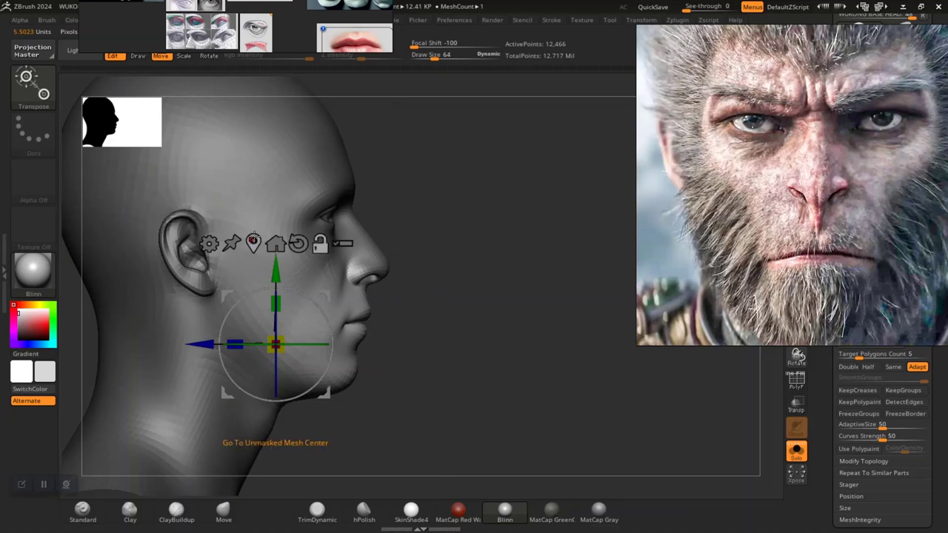
pyautogui.click(254, 242)
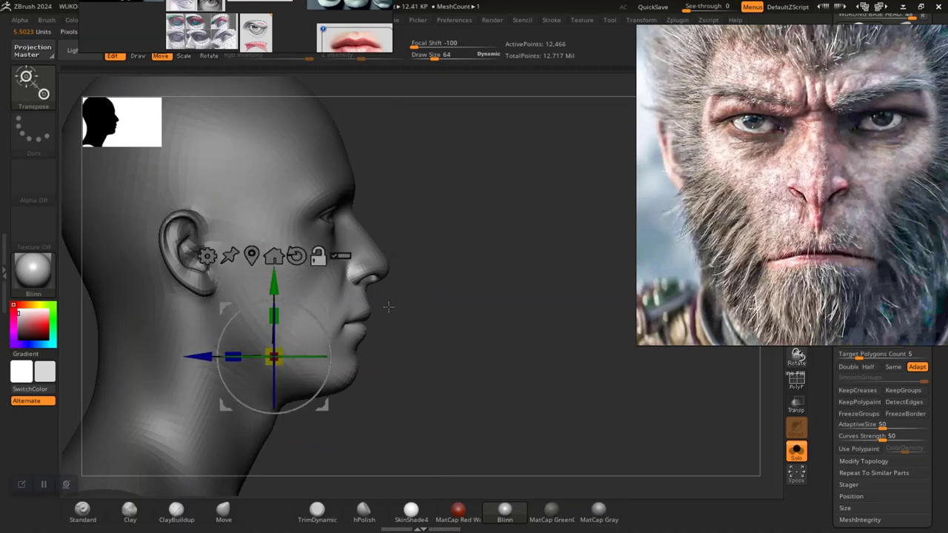
pyautogui.moveTo(444, 333); pyautogui.dragTo(471, 407)
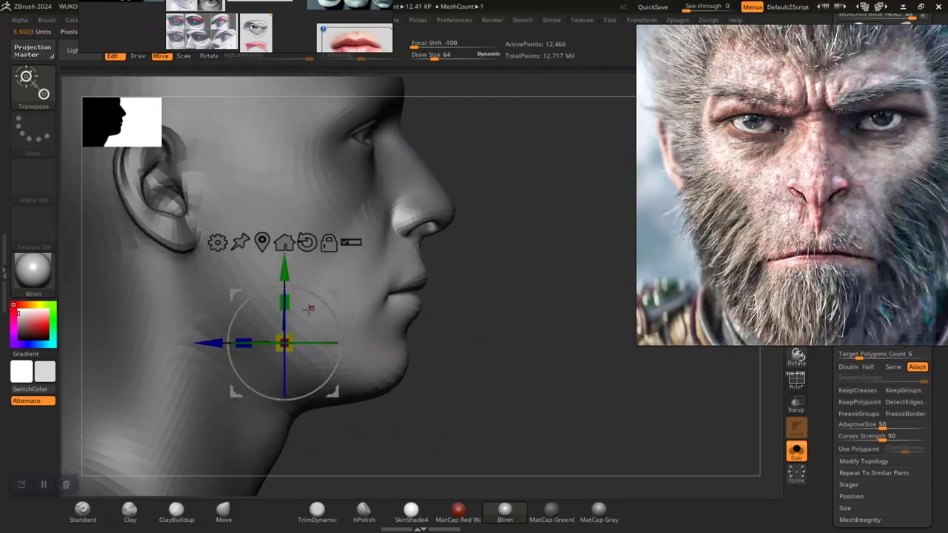
pyautogui.moveTo(214, 343); pyautogui.dragTo(223, 345)
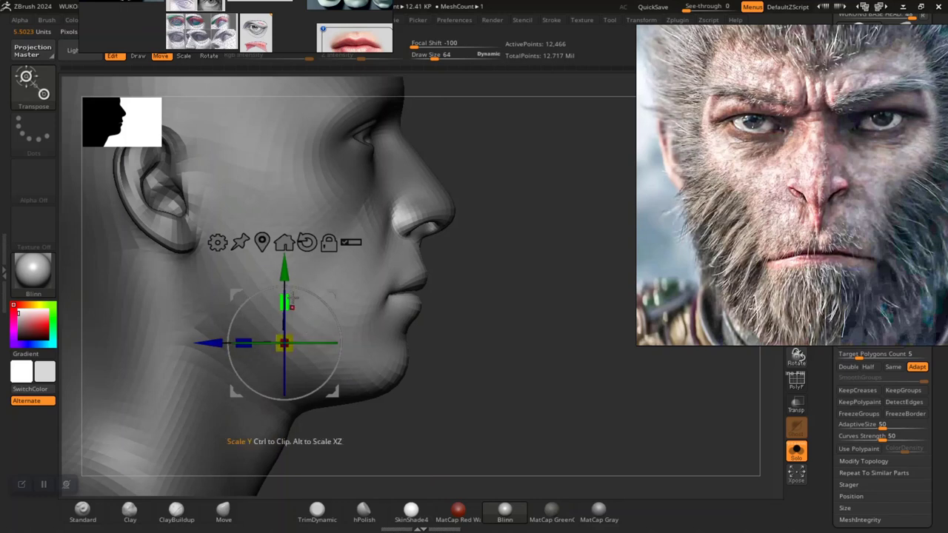
# Adjust the mask, re-center the Gizmo on the unmasked area, and push the muzzle and jaw slightly forward.
pyautogui.press('q')
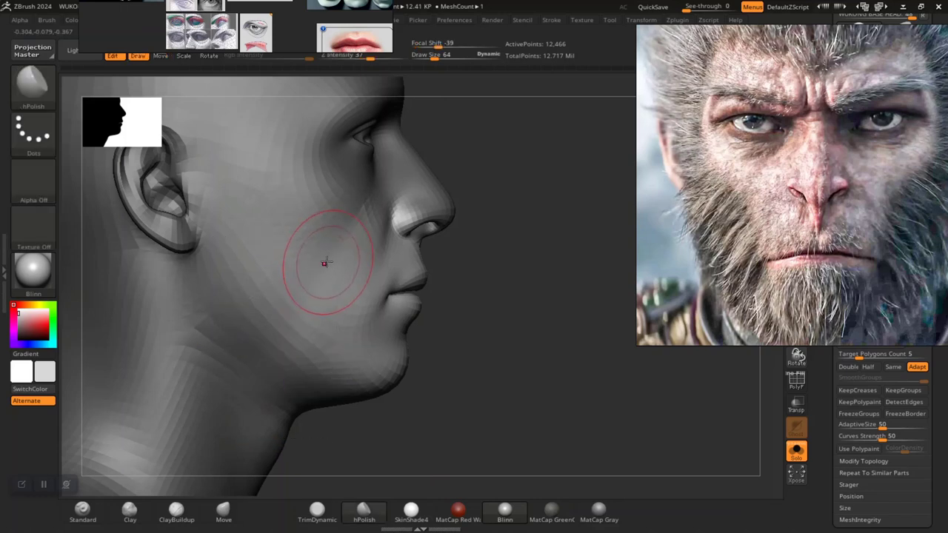
pyautogui.moveTo(506, 160)
pyautogui.keyDown('ctrl'); pyautogui.mouseDown()
pyautogui.moveTo(448, 228)
pyautogui.moveTo(354, 227)
pyautogui.moveTo(288, 185)
pyautogui.moveTo(485, 222)
pyautogui.mouseUp(); pyautogui.keyUp('ctrl')
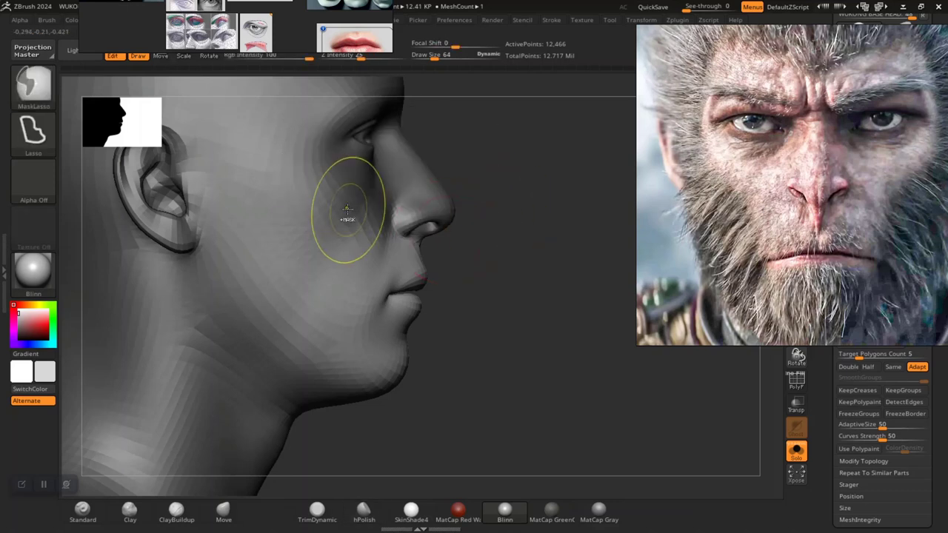
pyautogui.press('w')
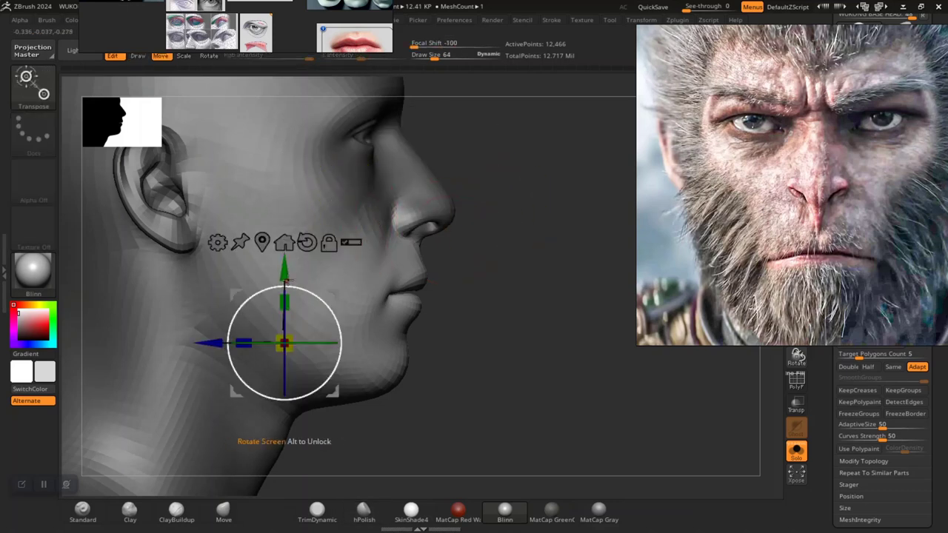
pyautogui.keyDown('alt'); pyautogui.click(265, 240); pyautogui.keyUp('alt')
pyautogui.moveTo(186, 362); pyautogui.dragTo(192, 361)
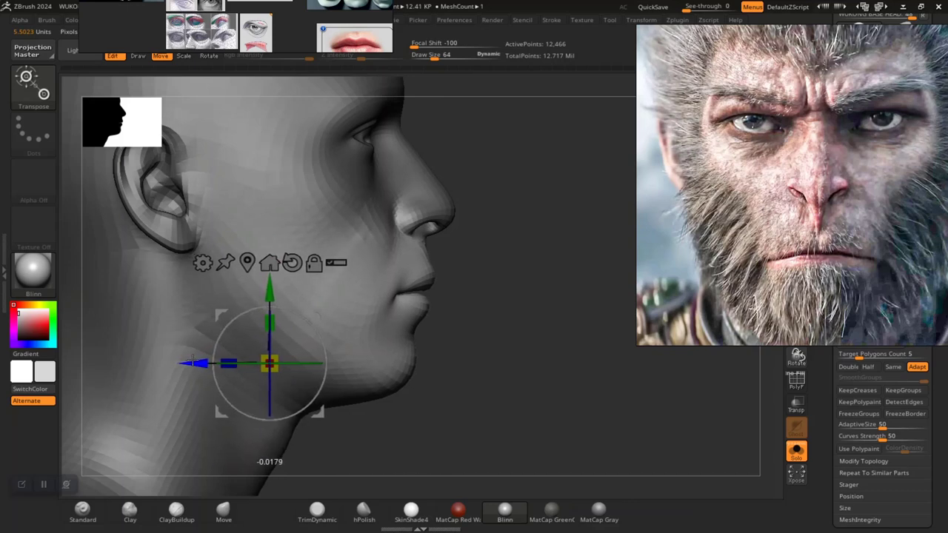
pyautogui.moveTo(316, 323); pyautogui.dragTo(306, 324)
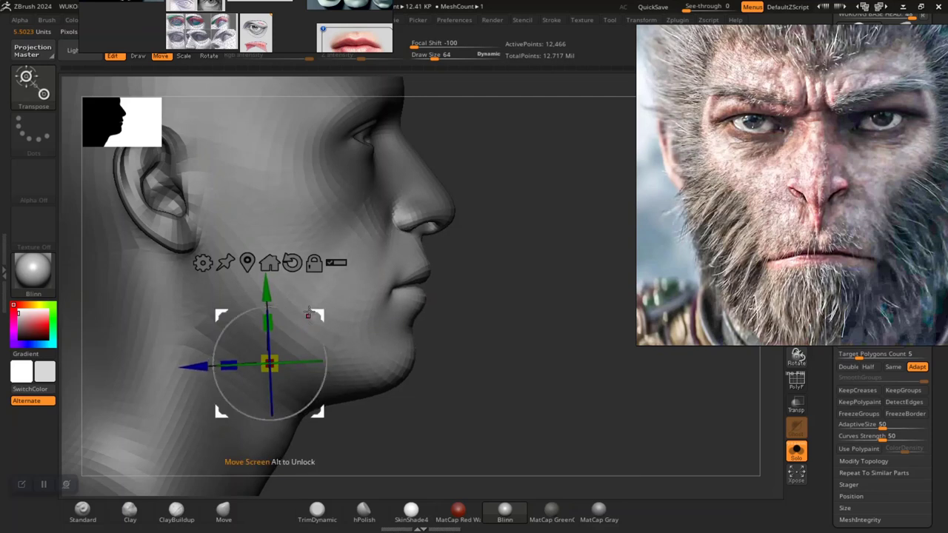
pyautogui.moveTo(267, 292); pyautogui.dragTo(267, 297)
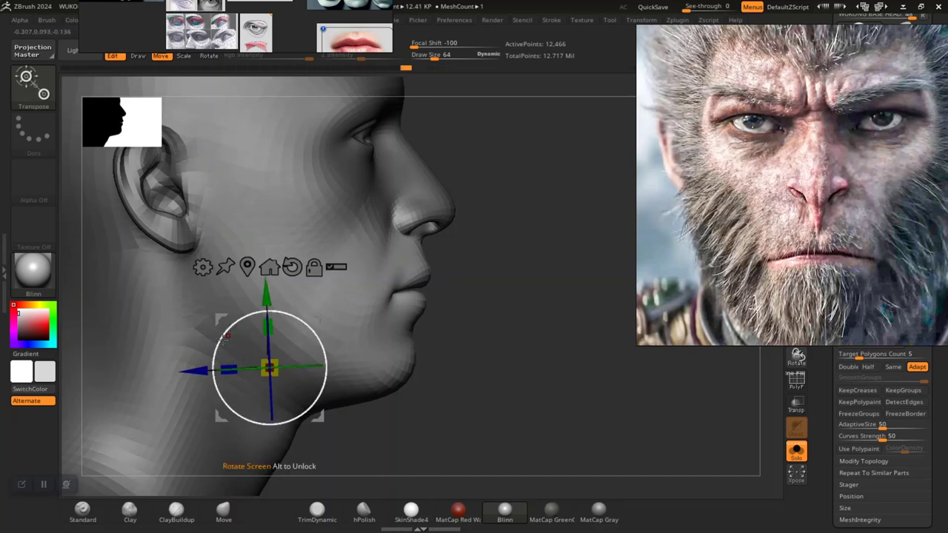
pyautogui.moveTo(201, 367); pyautogui.dragTo(204, 366)
# Fine-tune the jaw's position and tilt with the Gizmo, working from both side profiles of the head.
pyautogui.moveTo(447, 362); pyautogui.dragTo(471, 373)
pyautogui.moveTo(501, 343); pyautogui.dragTo(557, 370)
pyautogui.keyDown('alt'); pyautogui.moveTo(379, 328); pyautogui.dragTo(320, 294); pyautogui.keyUp('alt')
pyautogui.moveTo(345, 349); pyautogui.dragTo(342, 349)
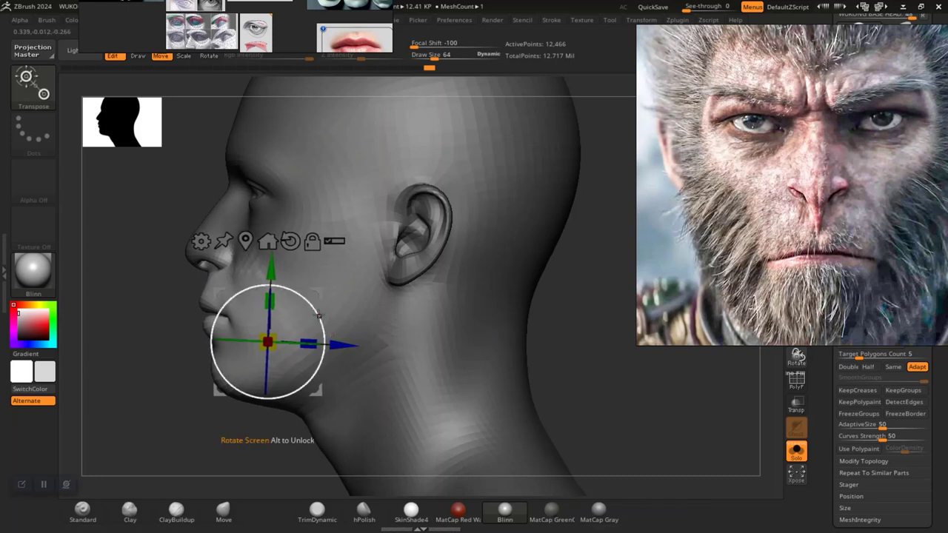
pyautogui.keyDown('alt'); pyautogui.moveTo(316, 296); pyautogui.dragTo(314, 296); pyautogui.keyUp('alt')
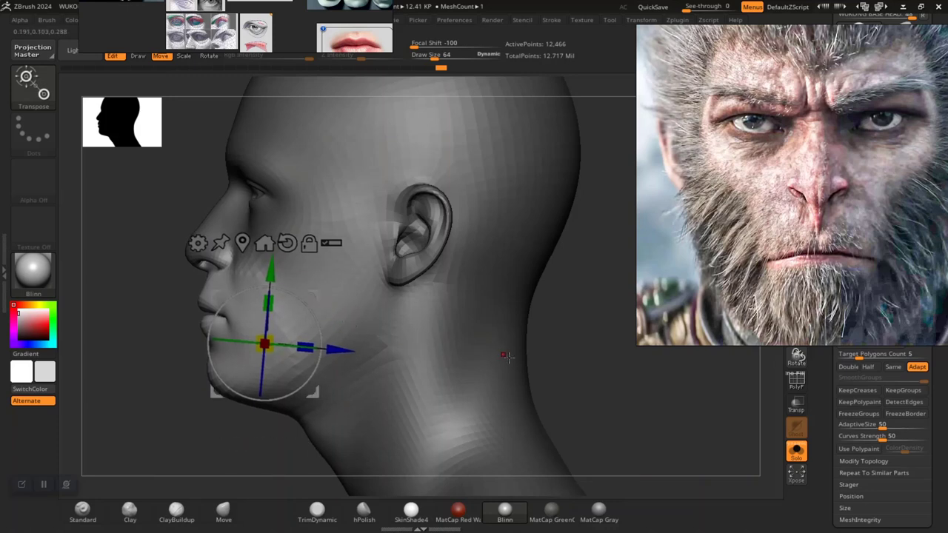
pyautogui.moveTo(578, 366); pyautogui.dragTo(558, 445)
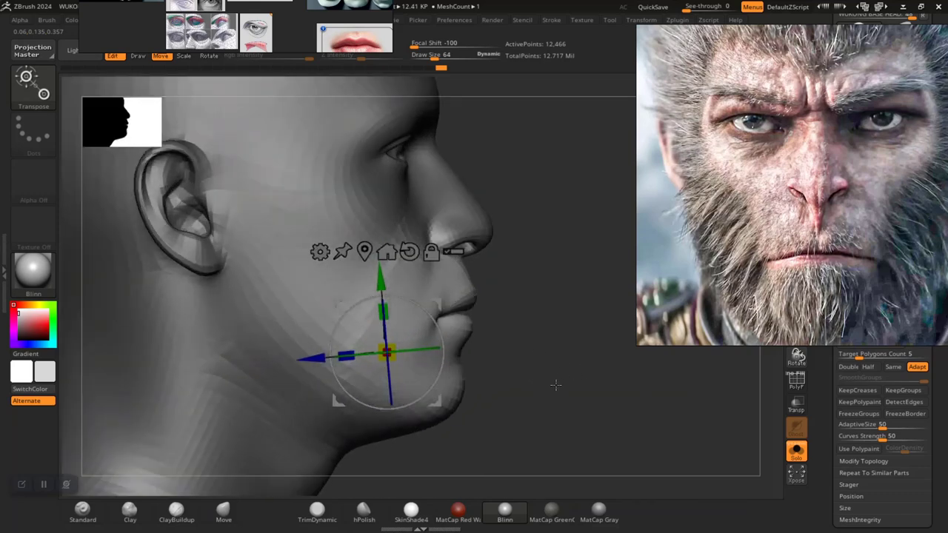
pyautogui.keyDown('alt'); pyautogui.moveTo(555, 385); pyautogui.dragTo(553, 414); pyautogui.keyUp('alt')
pyautogui.moveTo(431, 319); pyautogui.dragTo(433, 314)
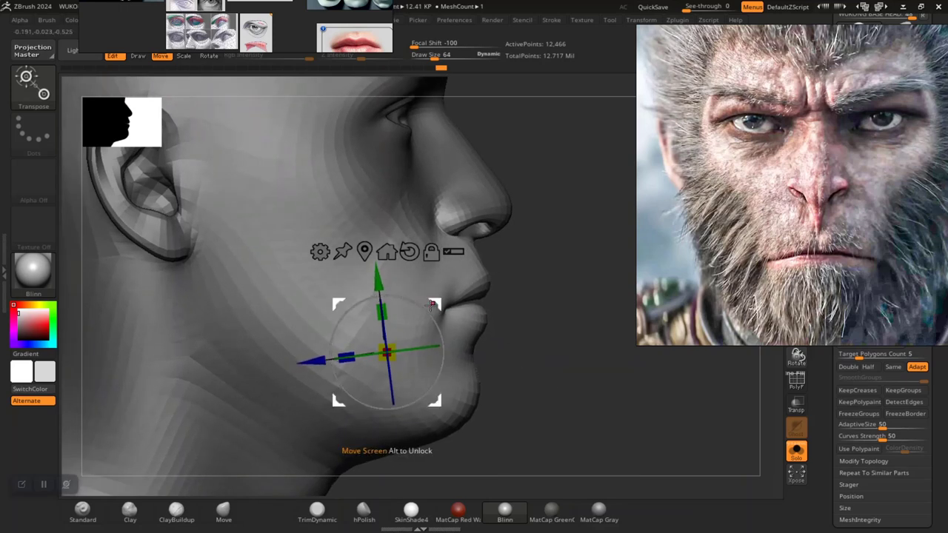
# Return to brush mode in a three-quarter view of the jaw and set the Smooth brush's Z Intensity to 2.
pyautogui.press('q')
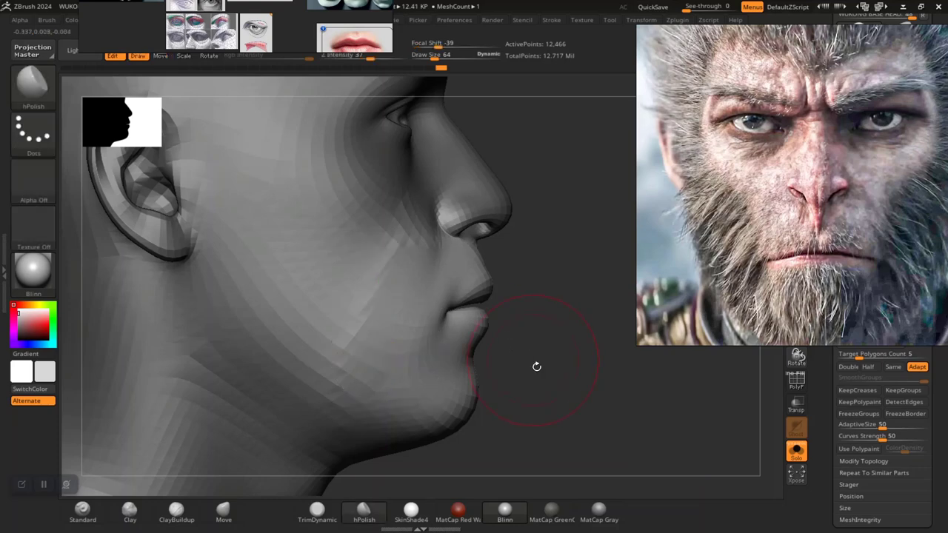
pyautogui.moveTo(597, 391)
pyautogui.mouseDown()
pyautogui.moveTo(575, 332)
pyautogui.moveTo(548, 380)
pyautogui.mouseUp()
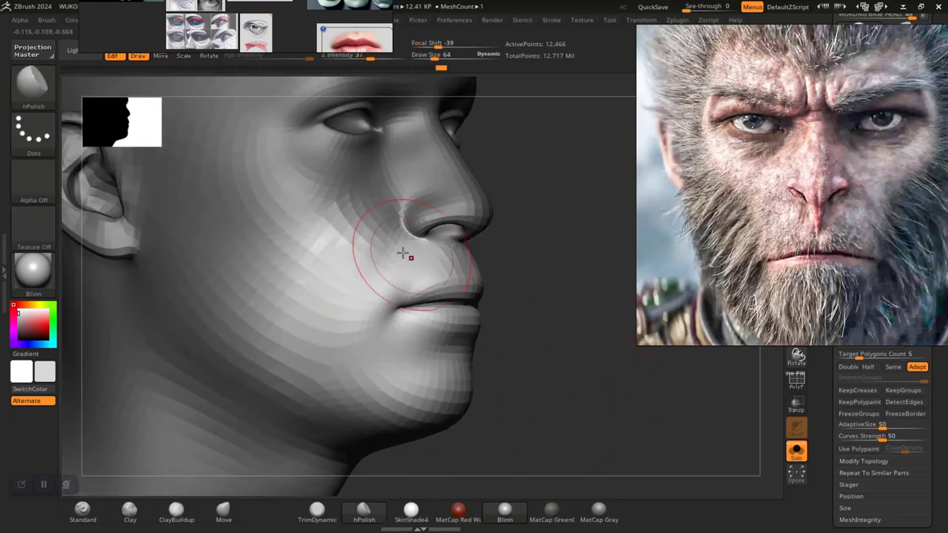
pyautogui.press('shift')
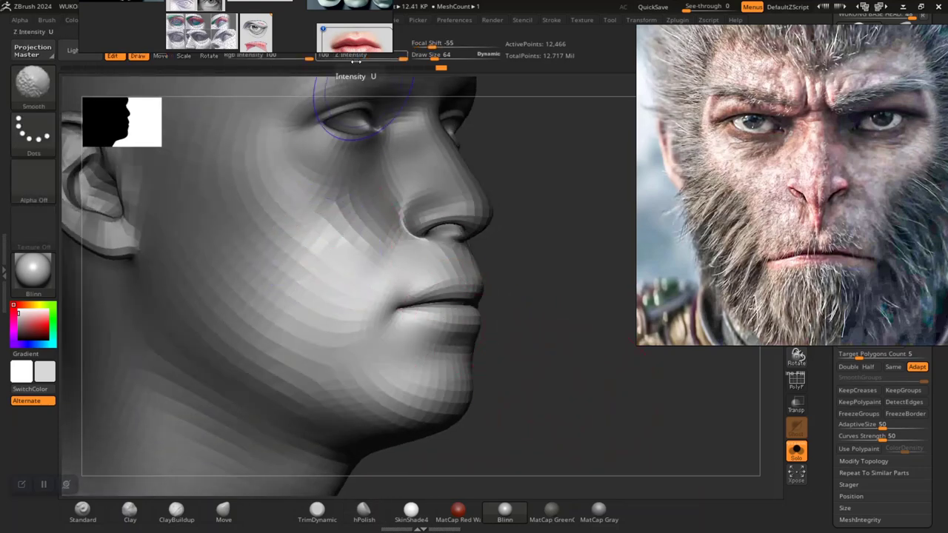
pyautogui.moveTo(366, 58); pyautogui.dragTo(338, 58)
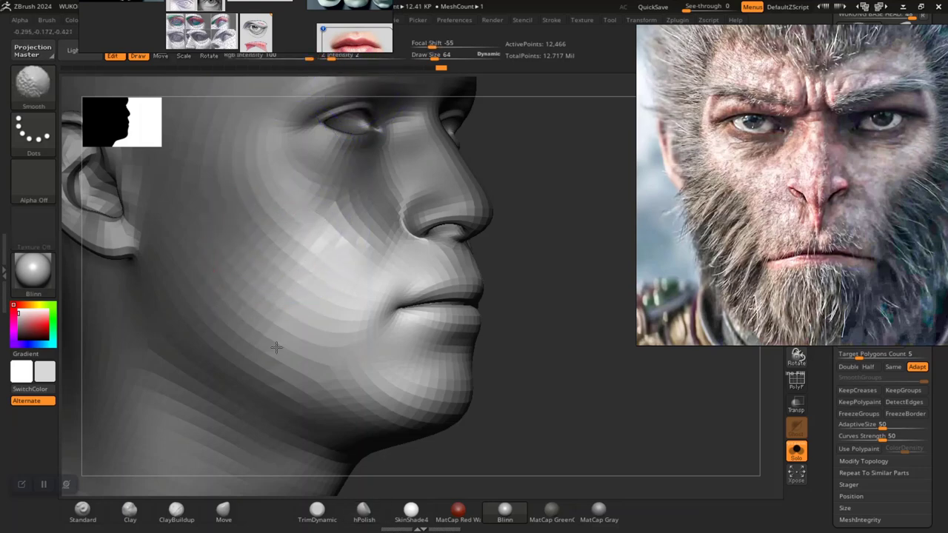
# Set the Smooth brush's Z Intensity to 11 and smooth the cheek beside the mouth.
pyautogui.moveTo(524, 332); pyautogui.dragTo(468, 317)
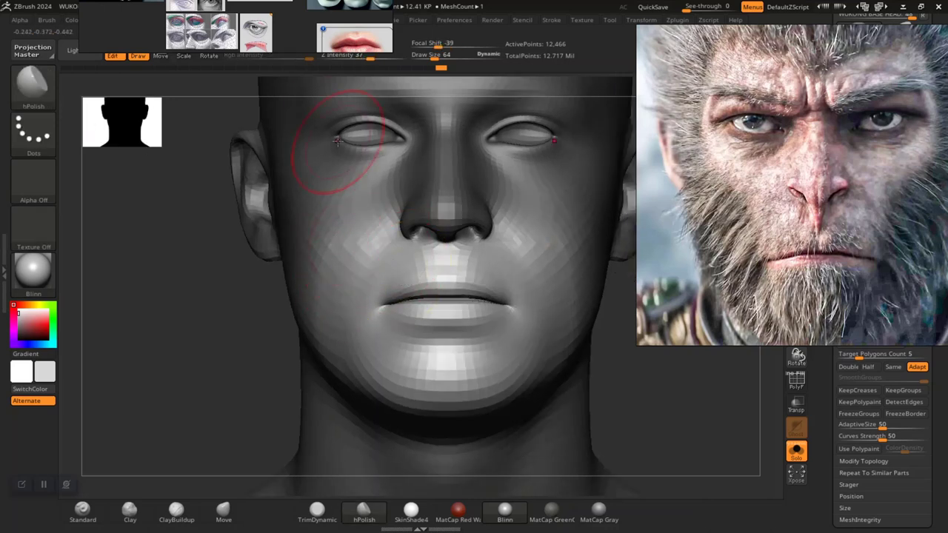
pyautogui.moveTo(340, 37); pyautogui.dragTo(320, 20)
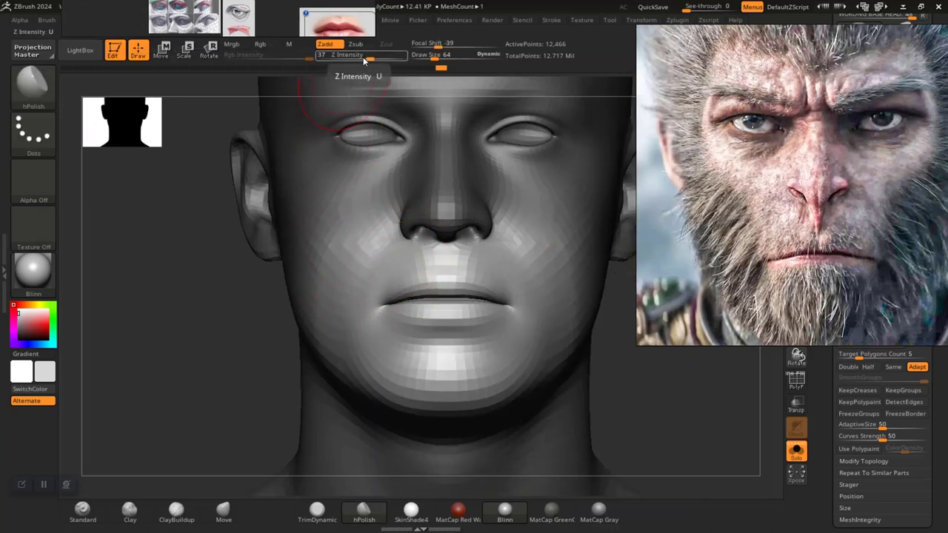
pyautogui.moveTo(194, 280); pyautogui.dragTo(185, 294)
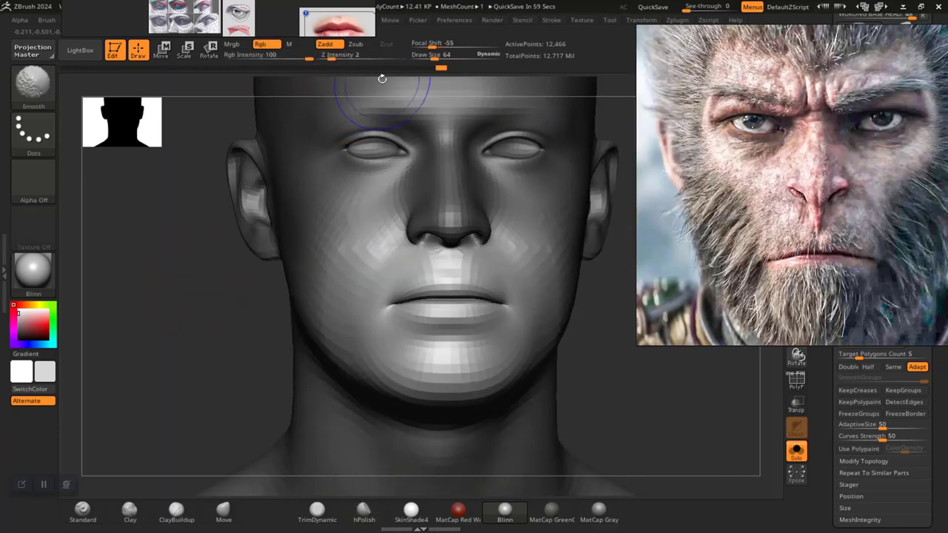
pyautogui.keyDown('shift'); pyautogui.moveTo(333, 57); pyautogui.dragTo(348, 56); pyautogui.keyUp('shift')
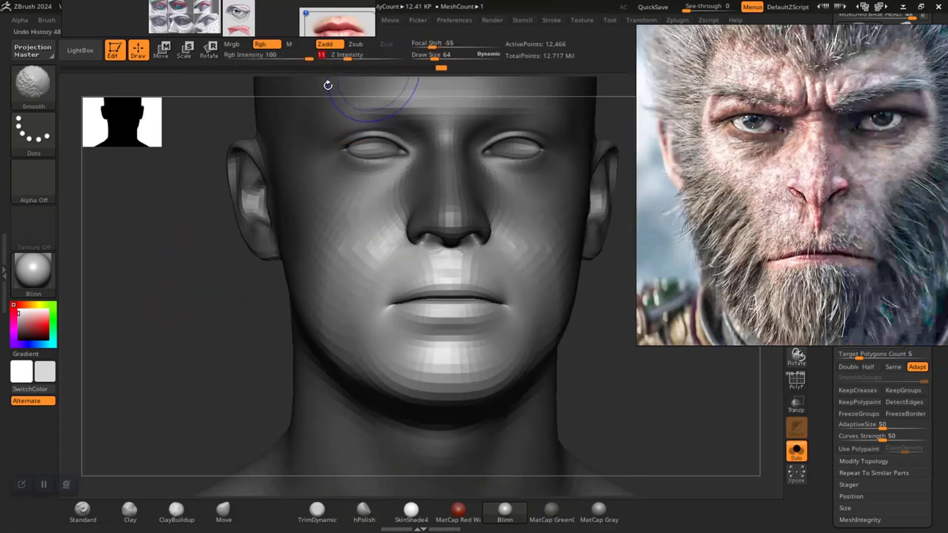
pyautogui.moveTo(175, 302); pyautogui.dragTo(213, 305)
pyautogui.keyDown('shift'); pyautogui.moveTo(314, 296); pyautogui.dragTo(340, 271); pyautogui.keyUp('shift')
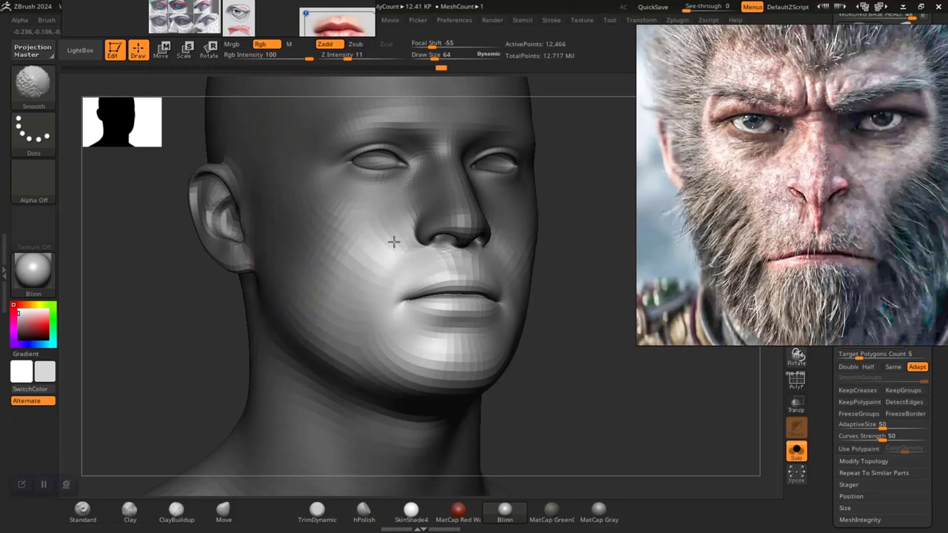
# Clear the mask from the head and check the reshaped jaw from three-quarter and front views.
pyautogui.moveTo(576, 371)
pyautogui.keyDown('ctrl'); pyautogui.mouseDown()
pyautogui.moveTo(589, 424)
pyautogui.moveTo(594, 415)
pyautogui.mouseUp(); pyautogui.keyUp('ctrl')
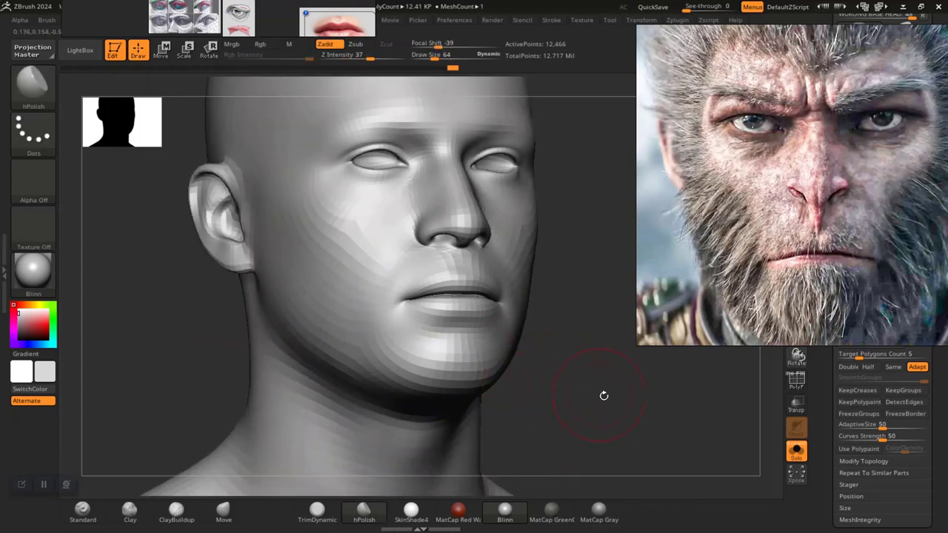
pyautogui.press('f')
pyautogui.keyDown('shift'); pyautogui.moveTo(584, 355); pyautogui.dragTo(456, 328); pyautogui.keyUp('shift')
pyautogui.keyDown('alt'); pyautogui.moveTo(519, 302); pyautogui.dragTo(525, 385); pyautogui.keyUp('alt')
pyautogui.moveTo(563, 360); pyautogui.dragTo(491, 380)
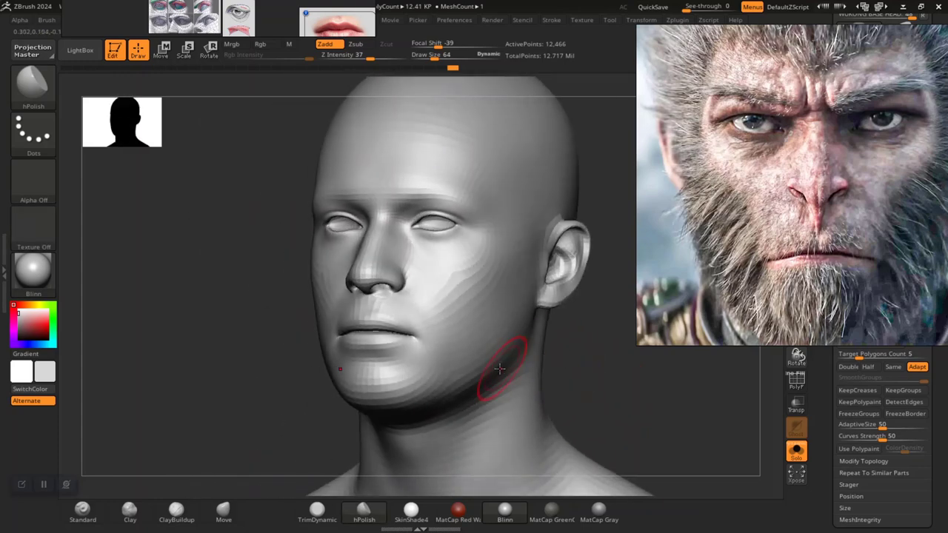
pyautogui.moveTo(253, 363)
pyautogui.mouseDown()
pyautogui.moveTo(228, 384)
pyautogui.moveTo(497, 390)
pyautogui.mouseUp()
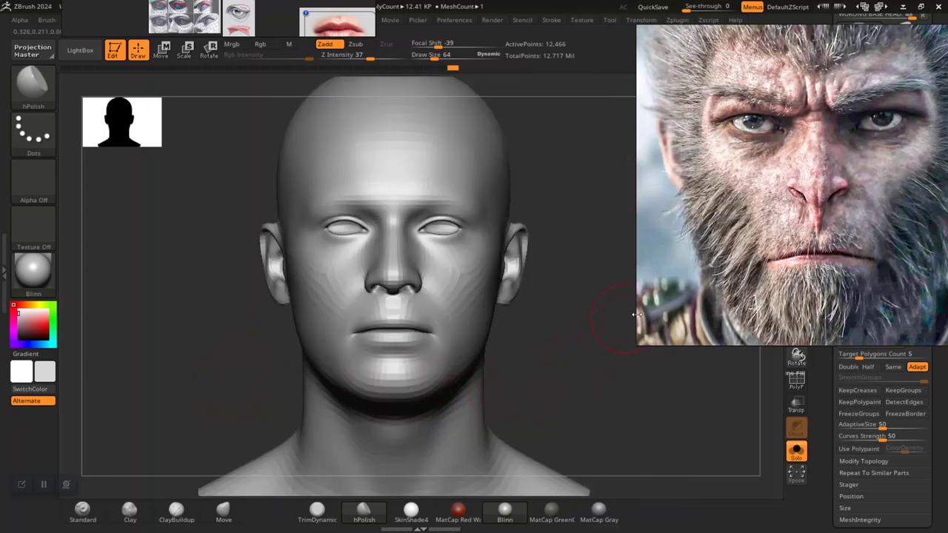
# Mask the area between the nose base and upper lip, reaching out to both mouth corners.
pyautogui.keyDown('alt'); pyautogui.moveTo(567, 388); pyautogui.dragTo(554, 417); pyautogui.keyUp('alt')
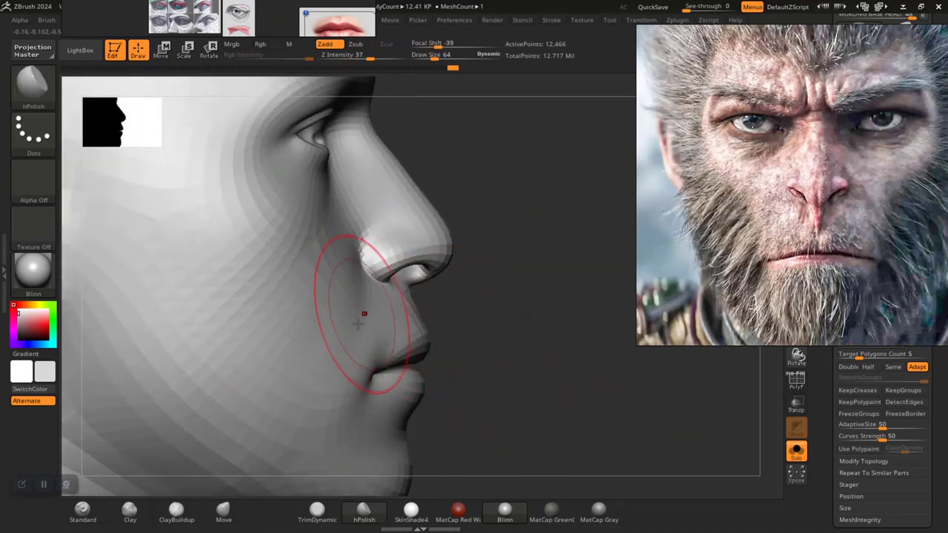
pyautogui.press('ctrl')
pyautogui.moveTo(481, 293)
pyautogui.keyDown('ctrl'); pyautogui.mouseDown()
pyautogui.moveTo(422, 354)
pyautogui.moveTo(353, 348)
pyautogui.moveTo(357, 307)
pyautogui.moveTo(378, 285)
pyautogui.mouseUp(); pyautogui.keyUp('ctrl')
pyautogui.moveTo(537, 370); pyautogui.dragTo(498, 343)
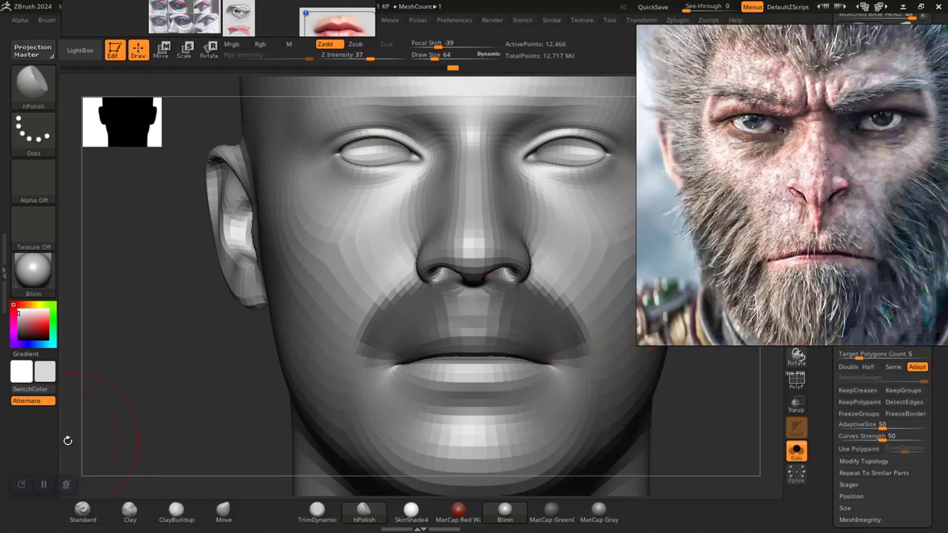
# Place numbered markers on the Wukong reference at the nose base, mouth corners and centre of the upper lip.
pyautogui.click(21, 485)
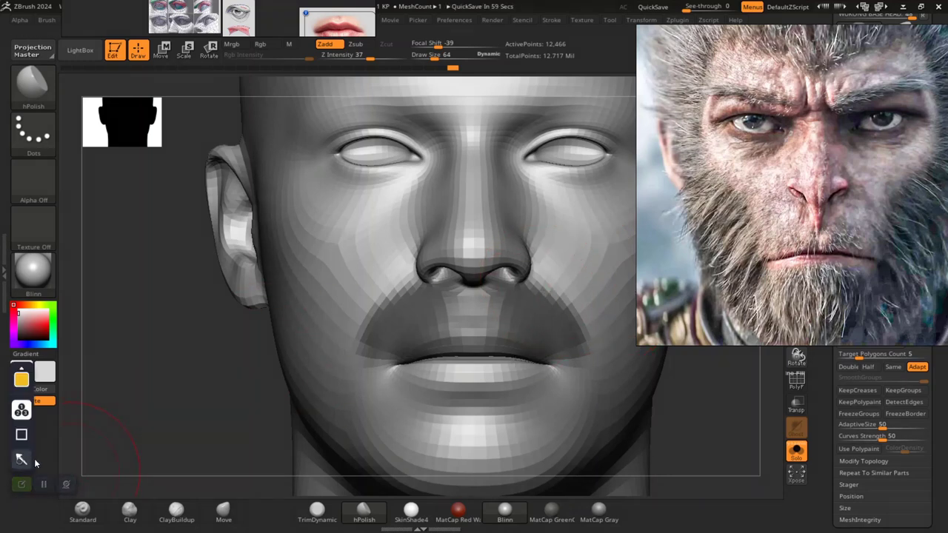
pyautogui.click(23, 461)
pyautogui.click(23, 411)
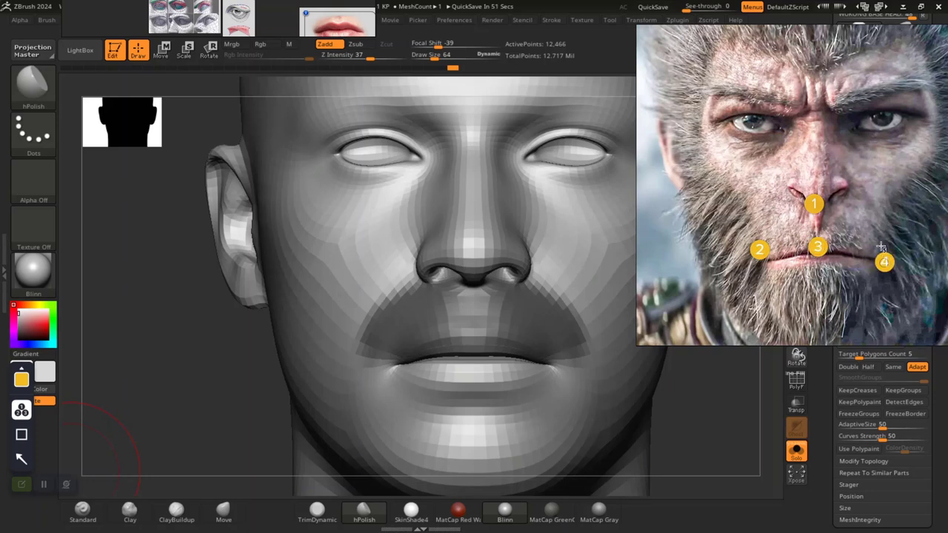
pyautogui.click(848, 206)
pyautogui.click(817, 205)
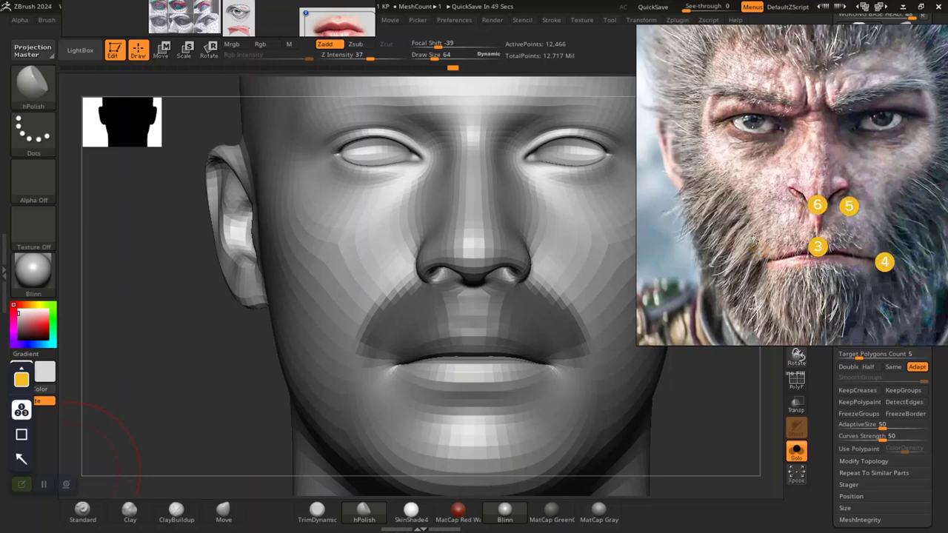
pyautogui.click(756, 252)
pyautogui.click(820, 250)
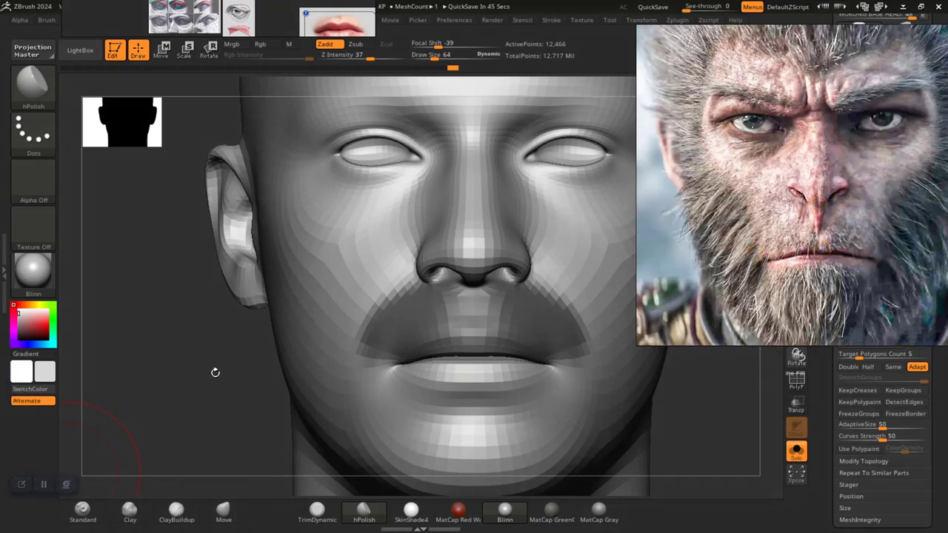
# Clear the upper-lip mask and bring up the frontal monkey face close-up on the reference board.
pyautogui.moveTo(195, 387)
pyautogui.mouseDown()
pyautogui.moveTo(152, 391)
pyautogui.moveTo(251, 377)
pyautogui.moveTo(243, 392)
pyautogui.moveTo(260, 370)
pyautogui.mouseUp()
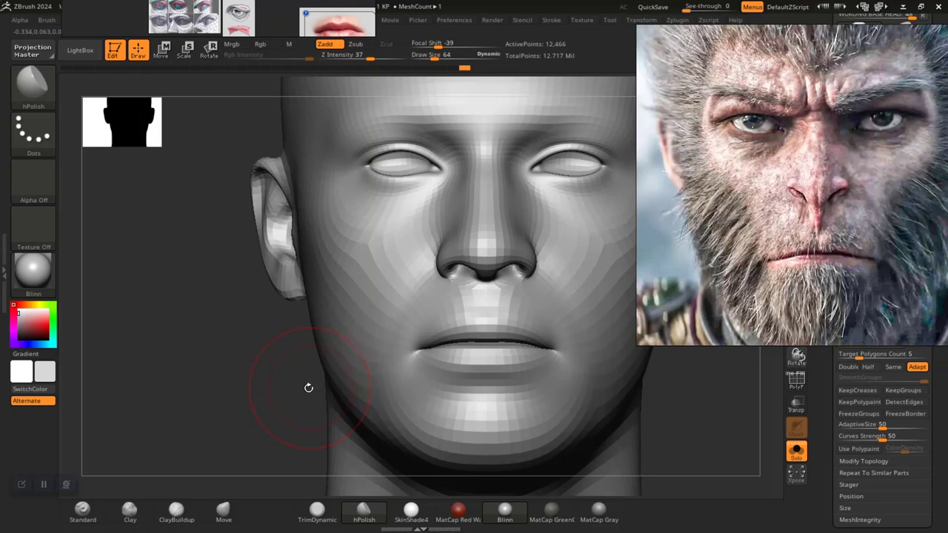
pyautogui.moveTo(271, 356)
pyautogui.mouseDown()
pyautogui.moveTo(561, 398)
pyautogui.moveTo(568, 410)
pyautogui.moveTo(584, 383)
pyautogui.moveTo(564, 374)
pyautogui.moveTo(549, 393)
pyautogui.mouseUp()
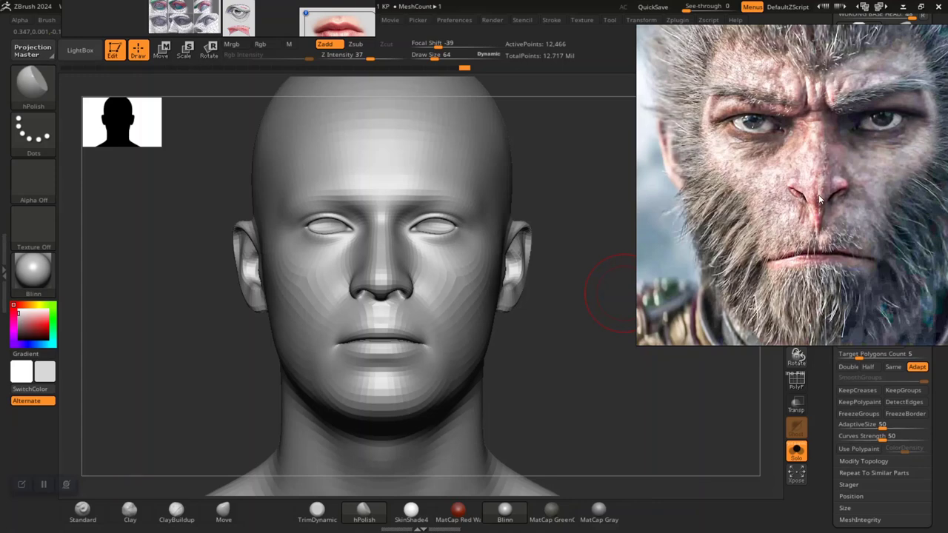
pyautogui.scroll(-3, 814, 200)
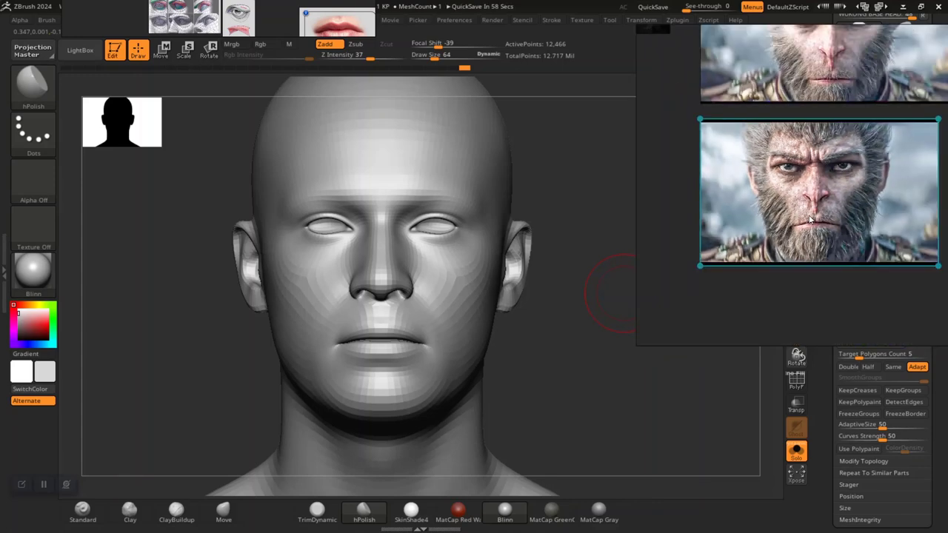
pyautogui.scroll(-6, 810, 219)
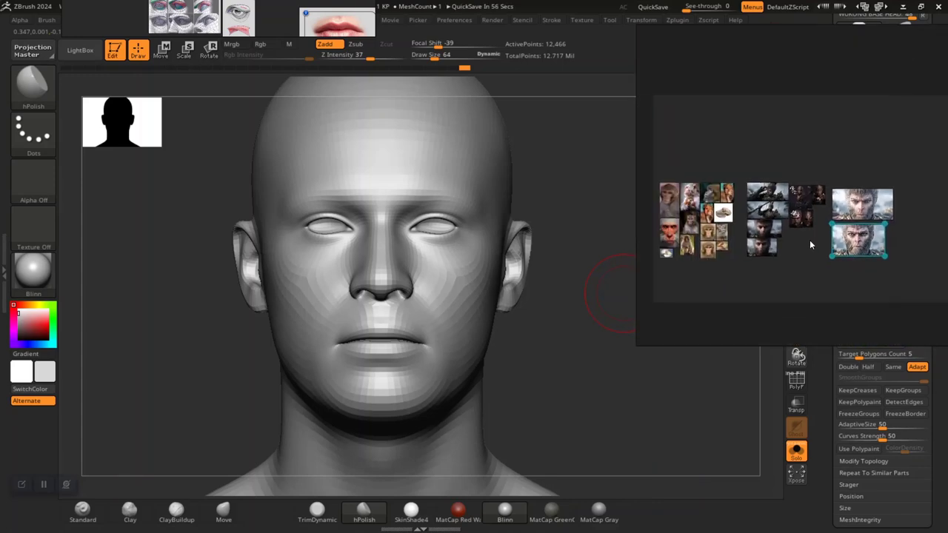
pyautogui.scroll(6, 763, 237)
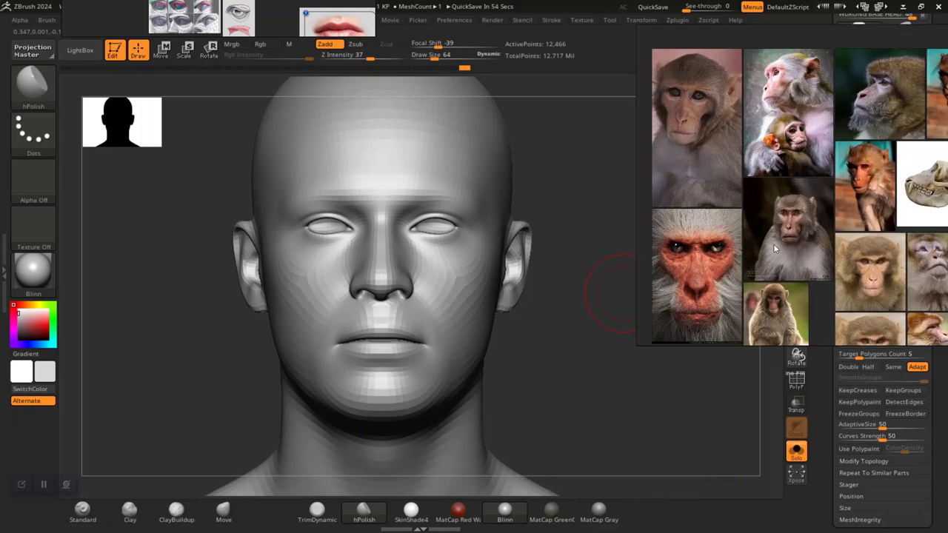
pyautogui.moveTo(779, 239); pyautogui.dragTo(790, 265, button='middle')
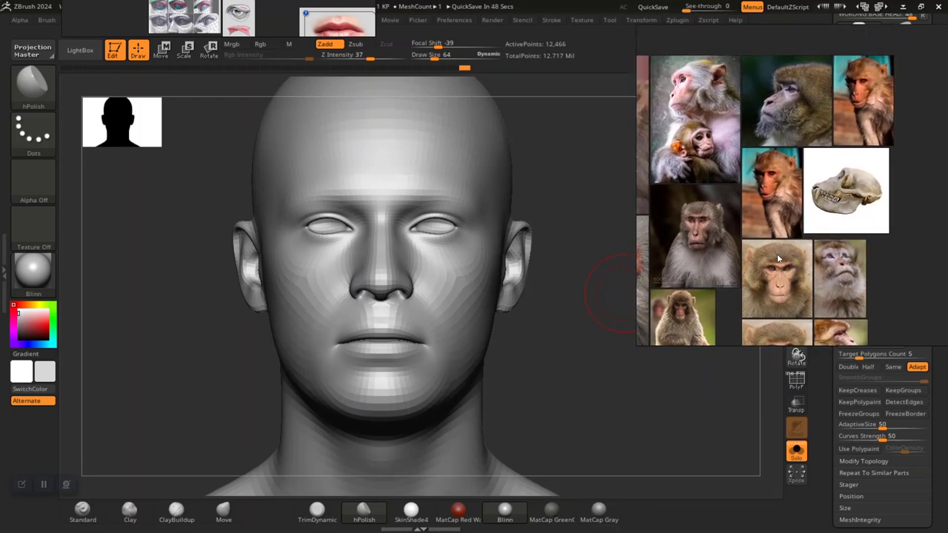
pyautogui.scroll(8, 777, 259)
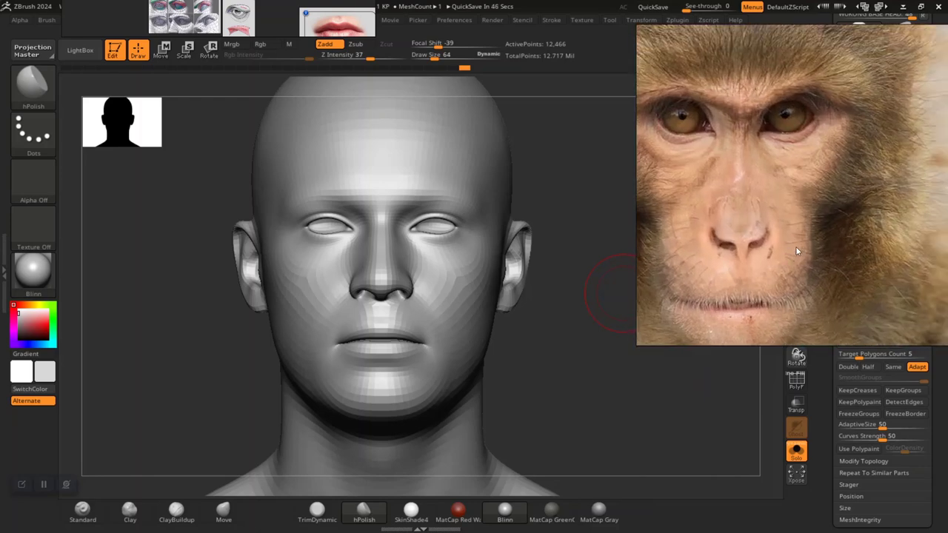
# Compare the head's muzzle in side profile with the frontal monkey face reference.
pyautogui.moveTo(547, 348); pyautogui.dragTo(581, 302)
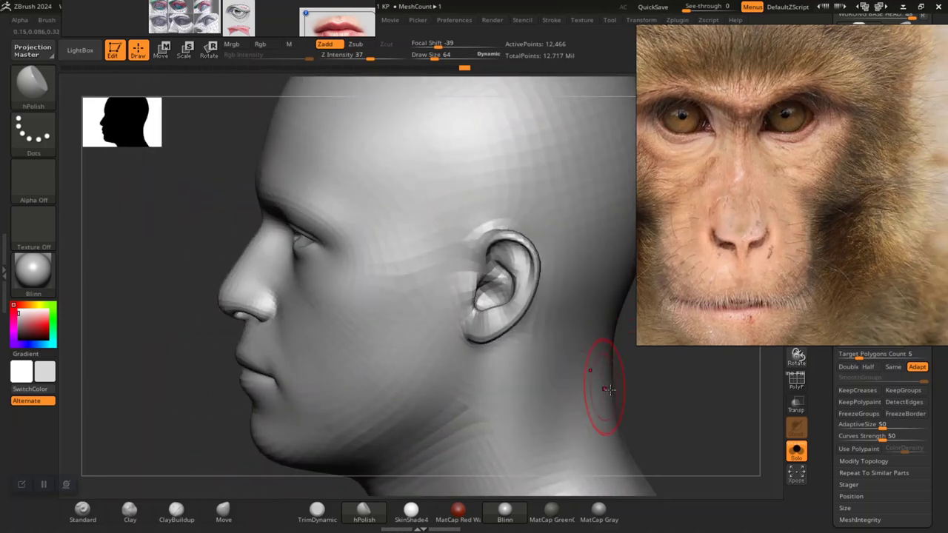
pyautogui.moveTo(650, 381); pyautogui.dragTo(541, 345)
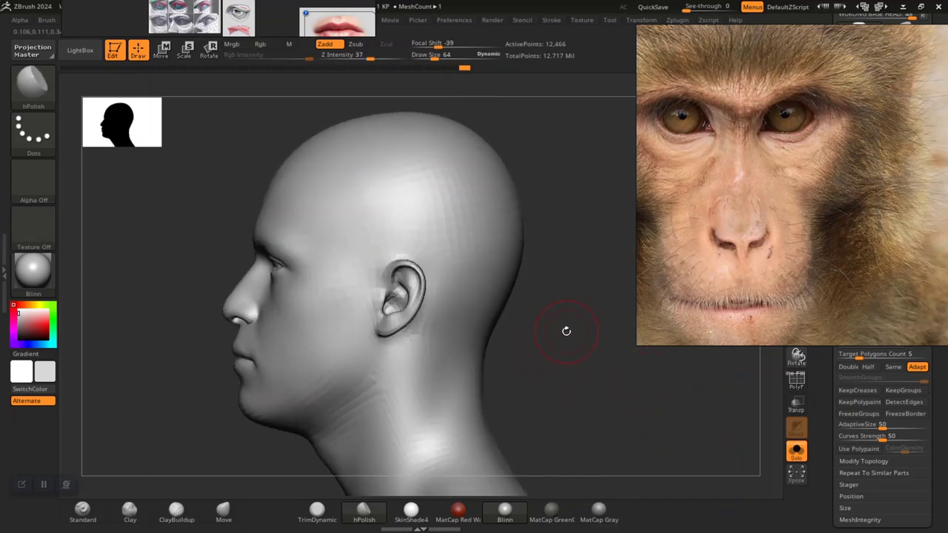
pyautogui.hotkey('shift', 'd')
pyautogui.moveTo(741, 260); pyautogui.dragTo(797, 254, button='middle')
pyautogui.moveTo(529, 360); pyautogui.dragTo(539, 359)
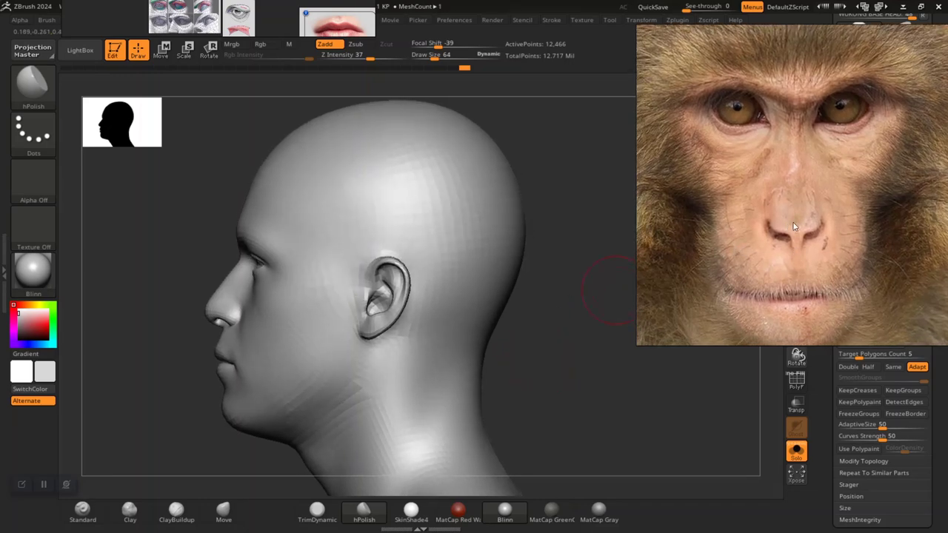
# Enlarge the reference board window and fill it with the frontal monkey face.
pyautogui.scroll(-3, 786, 226)
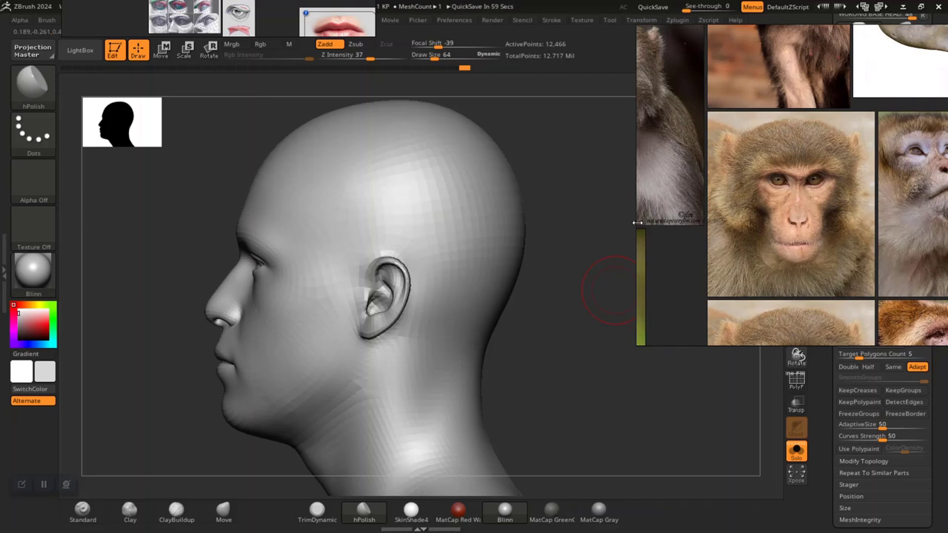
pyautogui.moveTo(636, 221); pyautogui.dragTo(555, 222)
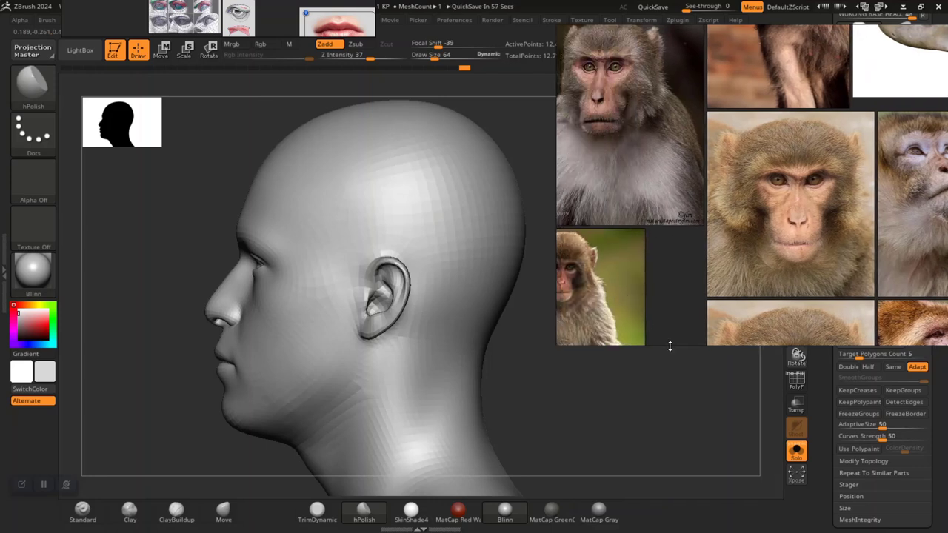
pyautogui.moveTo(672, 345); pyautogui.dragTo(670, 434)
pyautogui.scroll(2, 784, 264)
pyautogui.scroll(5, 747, 297)
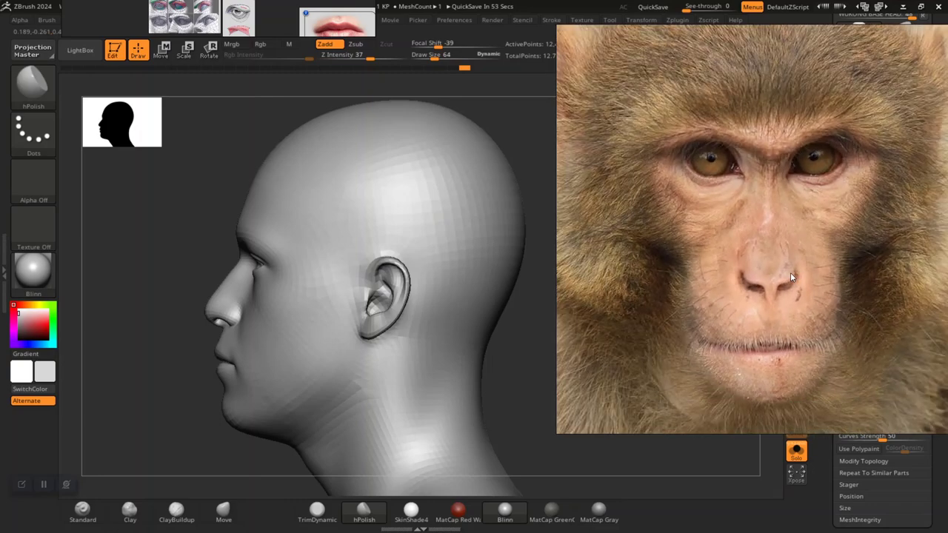
pyautogui.hotkey('alt', 'Tab')
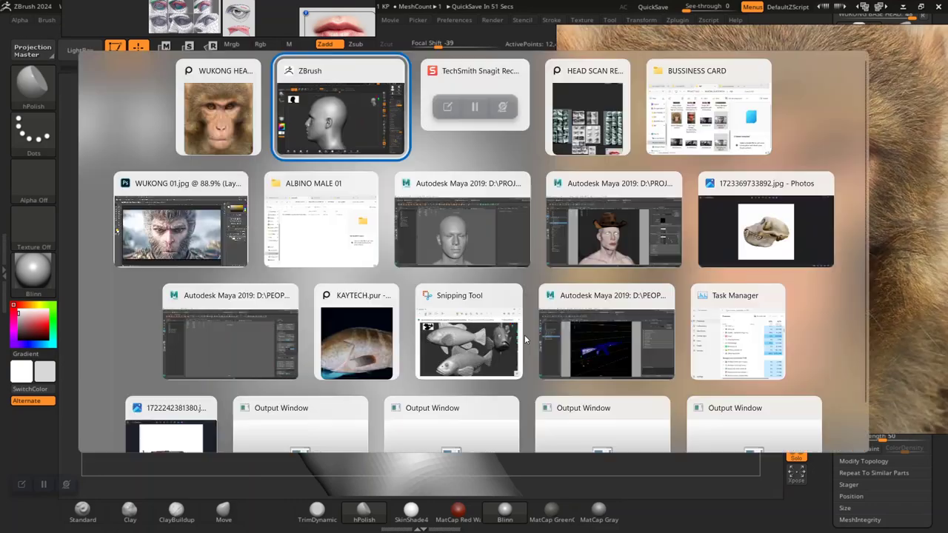
pyautogui.click(473, 342)
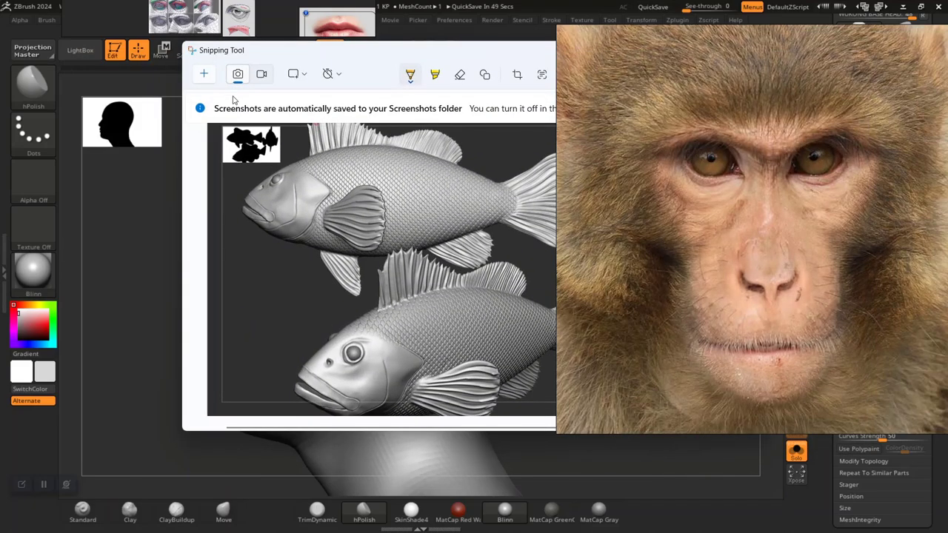
pyautogui.click(206, 75)
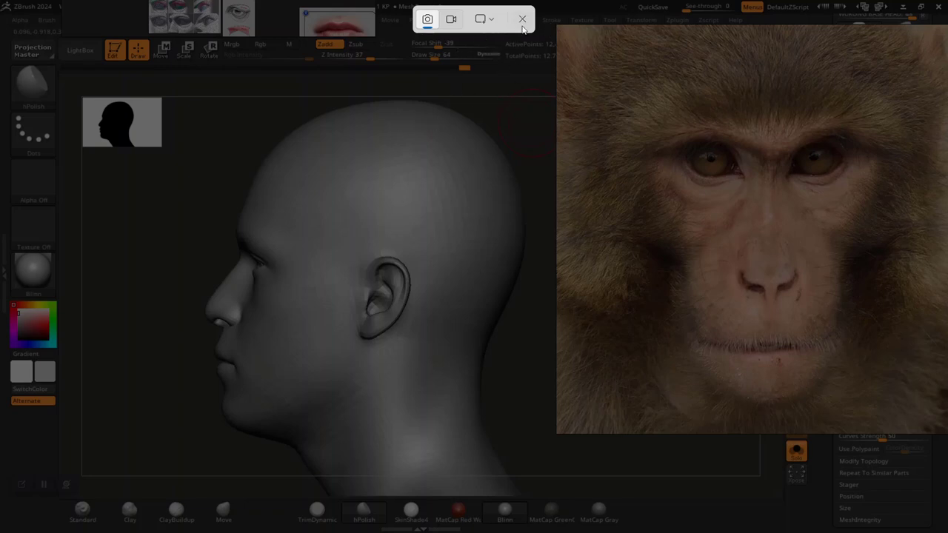
pyautogui.click(522, 25)
# Arrange the monkey face reference side by side with a front view of the sculpted head.
pyautogui.moveTo(668, 96); pyautogui.dragTo(676, 161)
pyautogui.click(697, 32)
pyautogui.moveTo(131, 335); pyautogui.dragTo(196, 338)
pyautogui.keyDown('alt'); pyautogui.moveTo(493, 359); pyautogui.dragTo(427, 371); pyautogui.keyUp('alt')
pyautogui.moveTo(758, 323); pyautogui.dragTo(771, 299, button='middle')
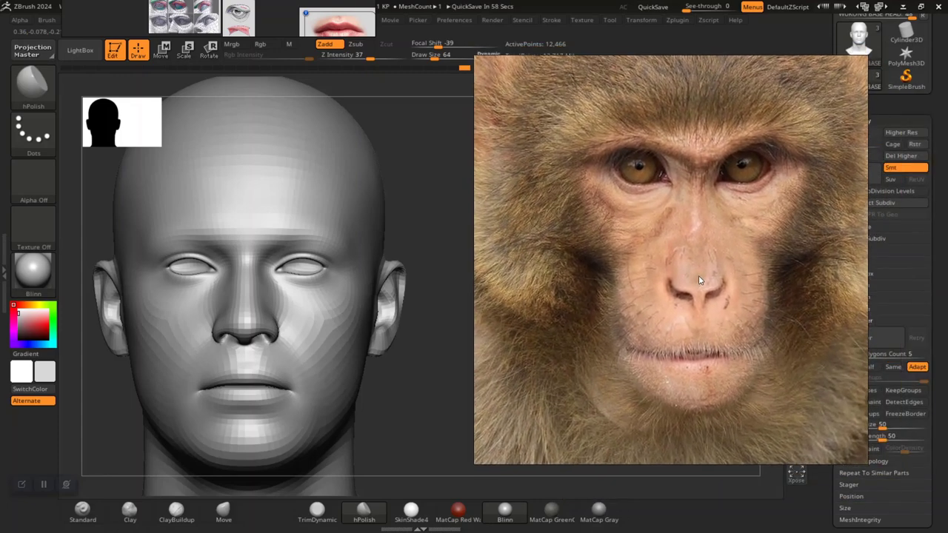
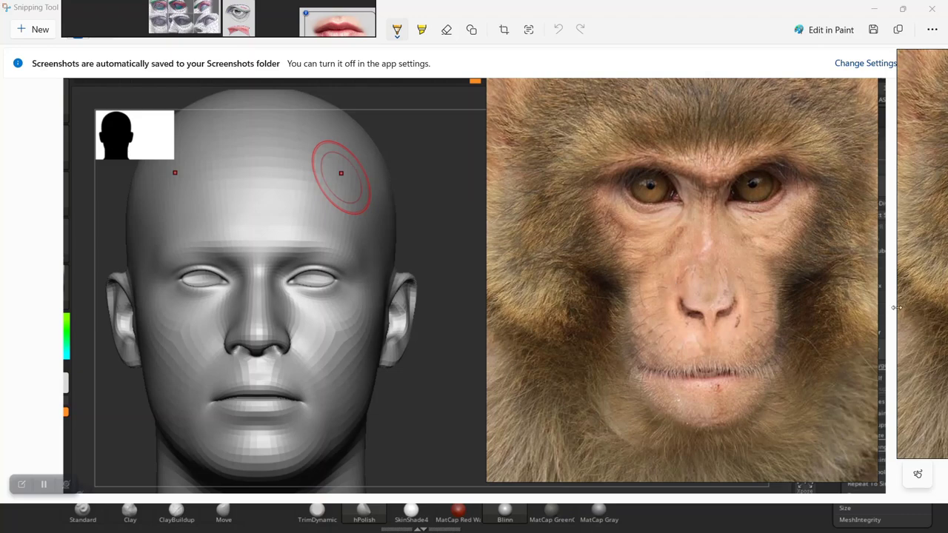
# Shrink the reference board around the monkey photos and move it clear of the comparison screenshot in Snipping Tool.
pyautogui.moveTo(922, 304); pyautogui.dragTo(241, 288, button='right')
pyautogui.scroll(-8, 277, 285)
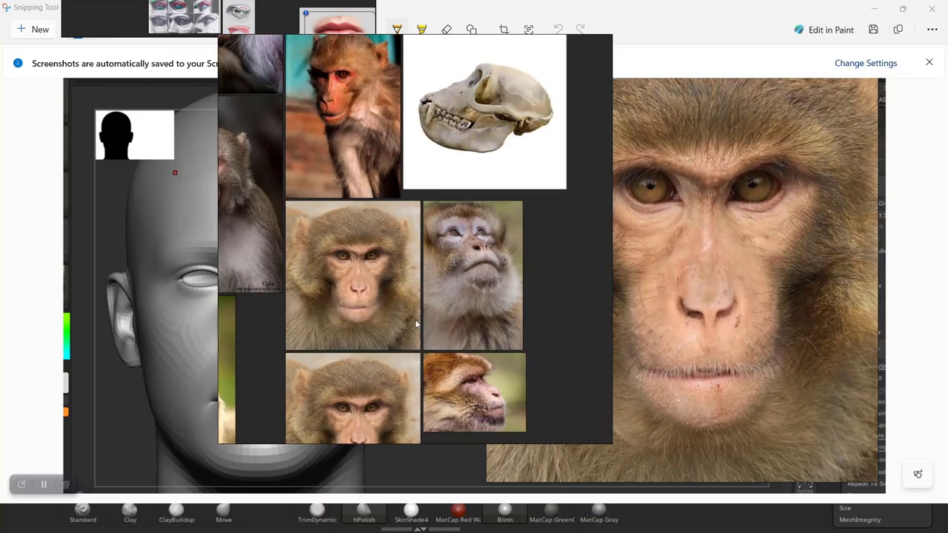
pyautogui.moveTo(609, 442); pyautogui.dragTo(490, 336)
pyautogui.scroll(4, 360, 216)
pyautogui.scroll(1, 363, 210)
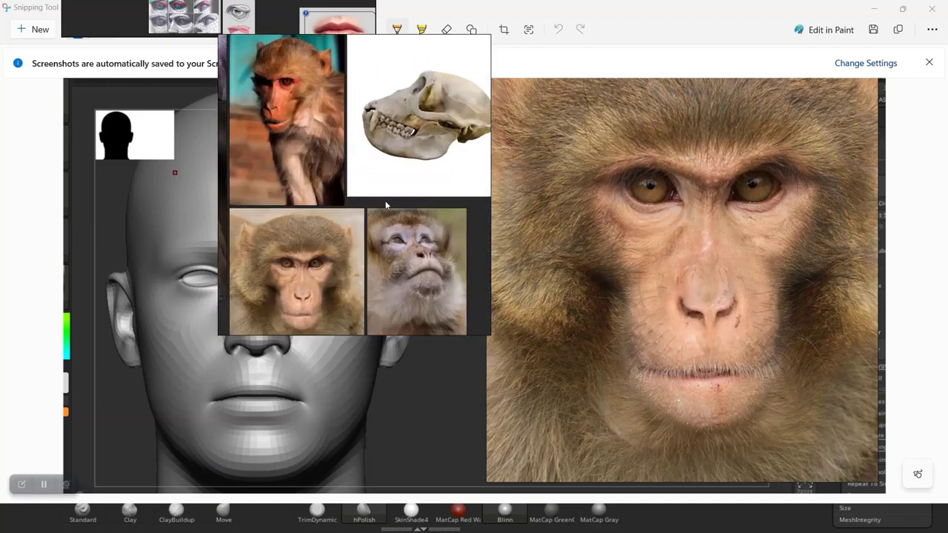
pyautogui.scroll(-5, 374, 208)
pyautogui.moveTo(374, 202); pyautogui.dragTo(424, 175, button='middle')
pyautogui.moveTo(370, 233); pyautogui.dragTo(221, 216, button='right')
pyautogui.moveTo(220, 219); pyautogui.dragTo(45, 152)
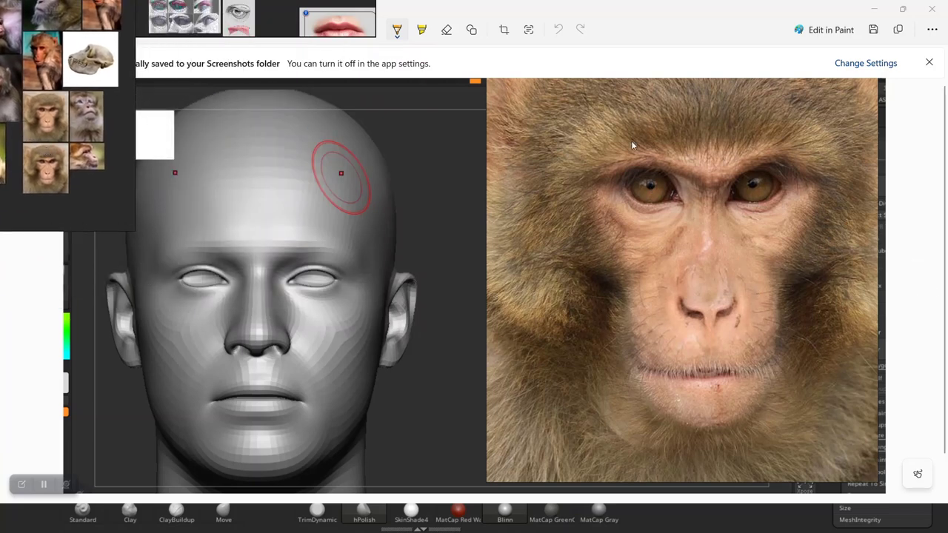
# Outline the shadowed side plane of the monkey's cheek and jaw in orange, clear of the reference board.
pyautogui.scroll(1, 797, 228)
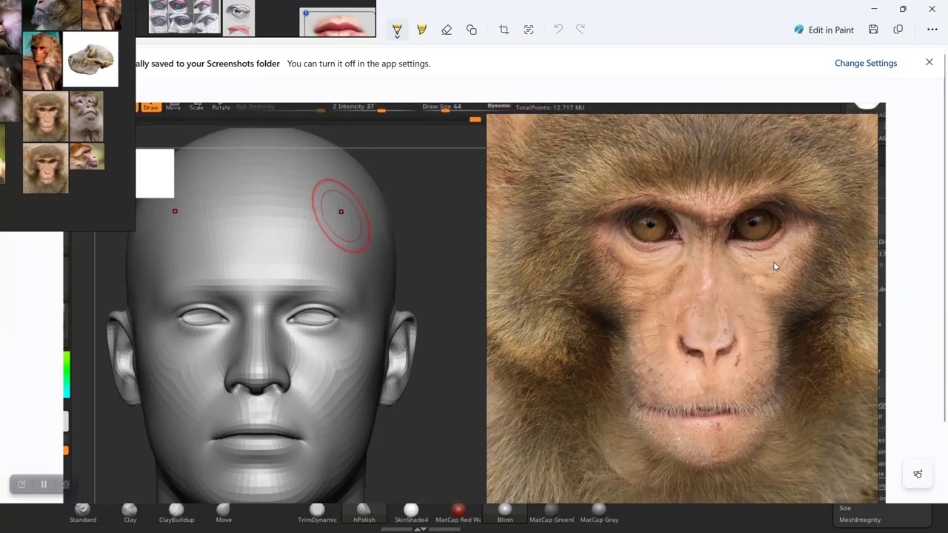
pyautogui.moveTo(331, 31); pyautogui.dragTo(190, 15, button='right')
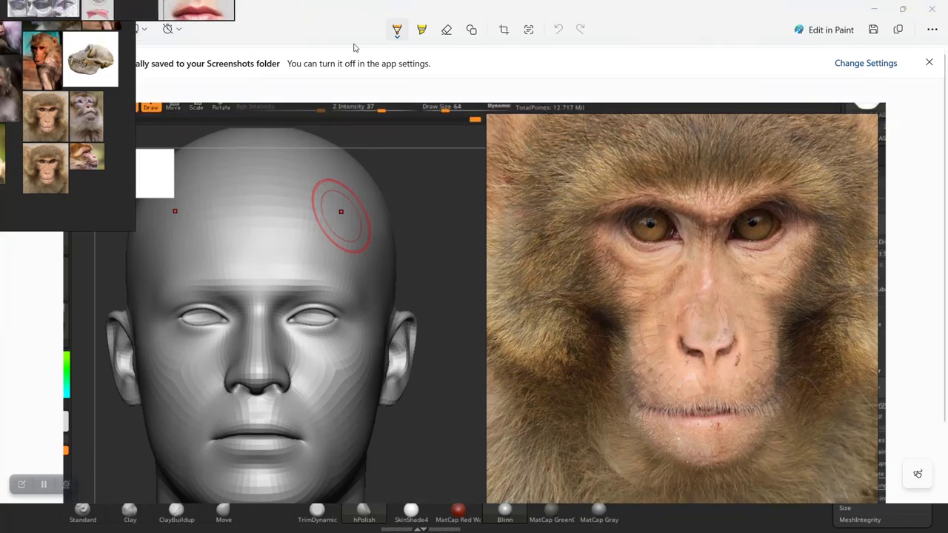
pyautogui.moveTo(585, 268); pyautogui.dragTo(612, 214)
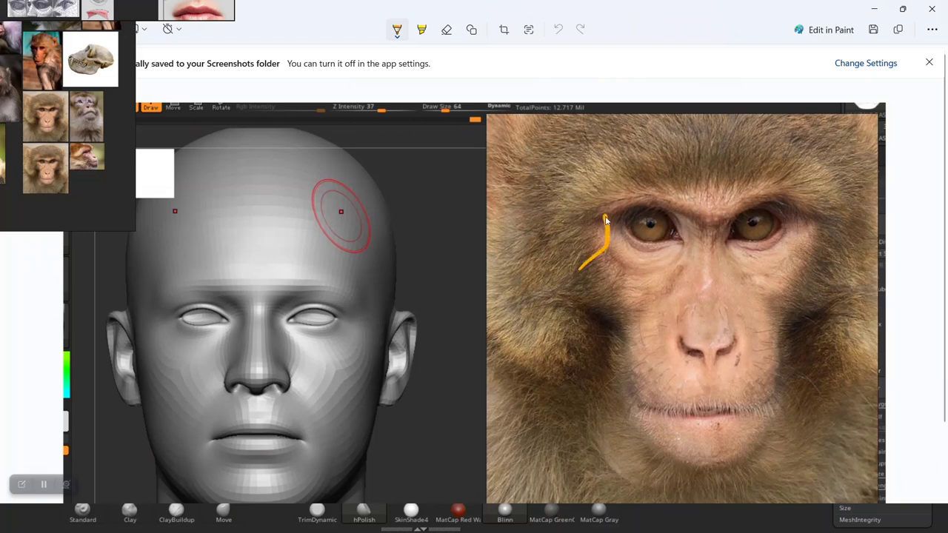
pyautogui.hotkey('ctrl', 'z')
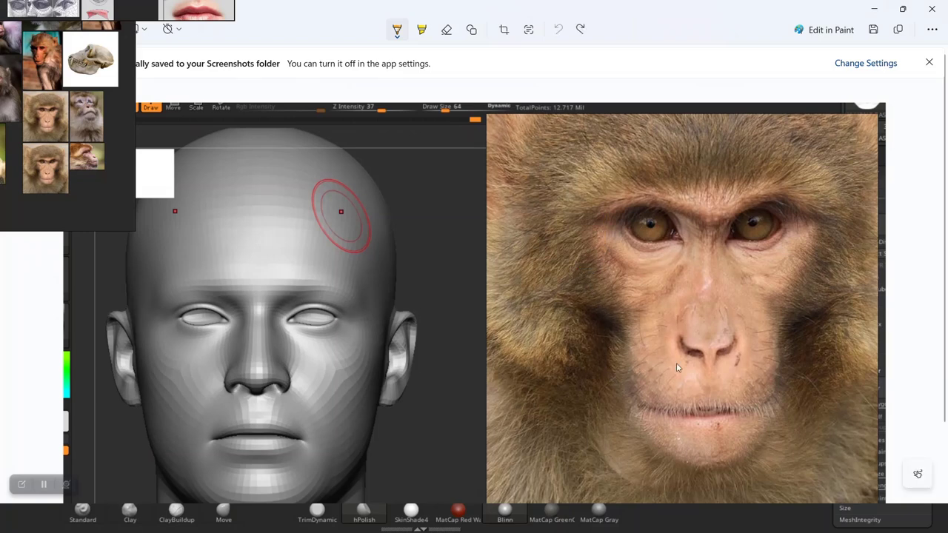
pyautogui.moveTo(824, 245); pyautogui.dragTo(787, 295)
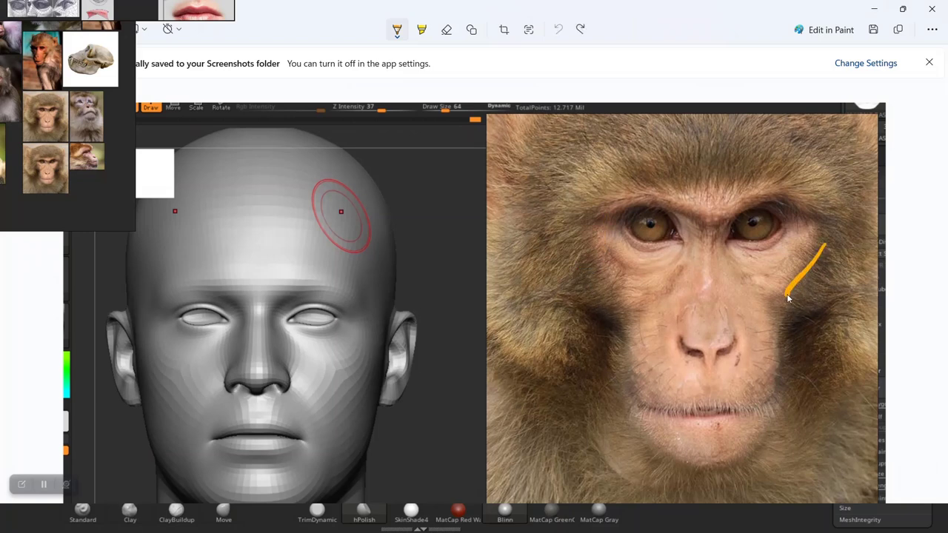
pyautogui.moveTo(777, 341); pyautogui.dragTo(781, 396)
pyautogui.moveTo(757, 449); pyautogui.dragTo(718, 466)
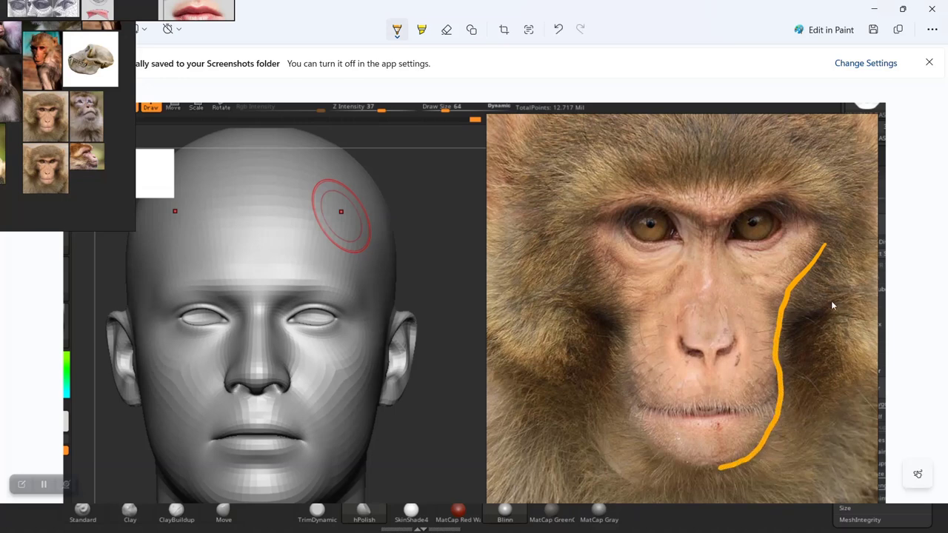
pyautogui.moveTo(824, 252)
pyautogui.mouseDown()
pyautogui.moveTo(808, 378)
pyautogui.moveTo(781, 451)
pyautogui.moveTo(709, 469)
pyautogui.mouseUp()
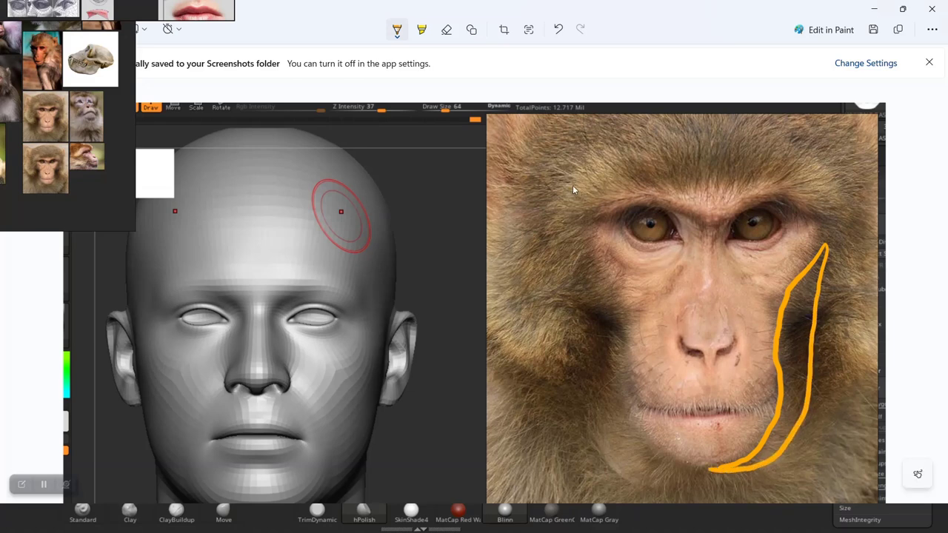
# Set the pen colour to red and cross-hatch the area outlined on the monkey's cheek.
pyautogui.click(397, 30)
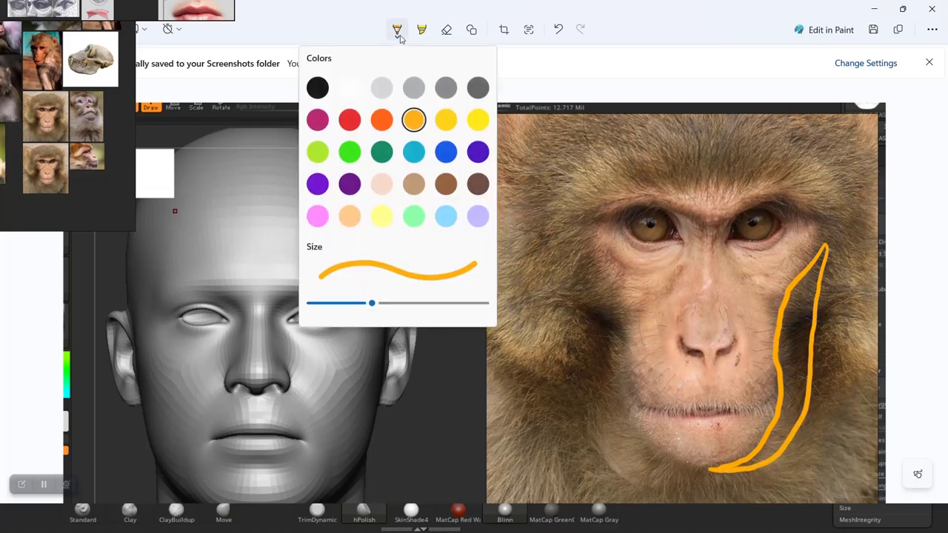
pyautogui.click(350, 119)
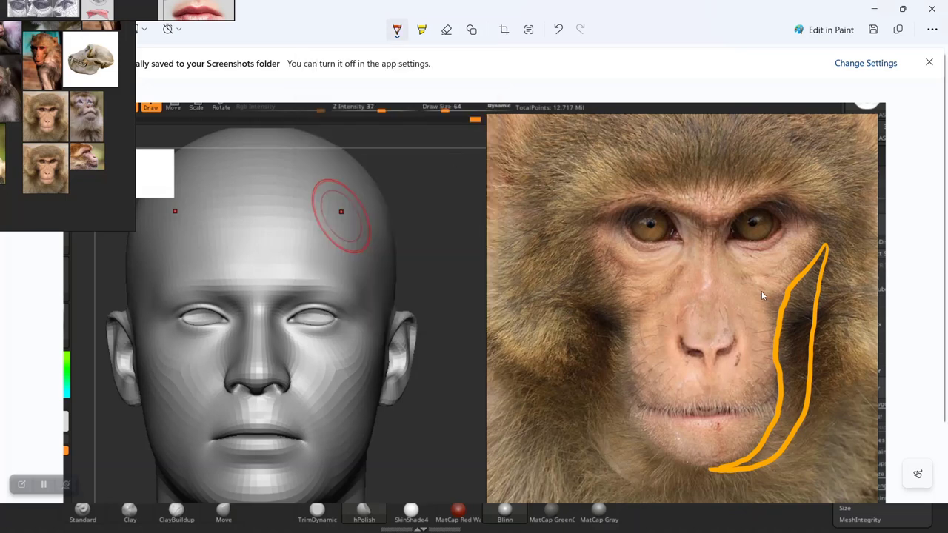
pyautogui.moveTo(790, 287); pyautogui.dragTo(823, 284)
pyautogui.moveTo(778, 311); pyautogui.dragTo(807, 307)
pyautogui.moveTo(773, 336); pyautogui.dragTo(816, 335)
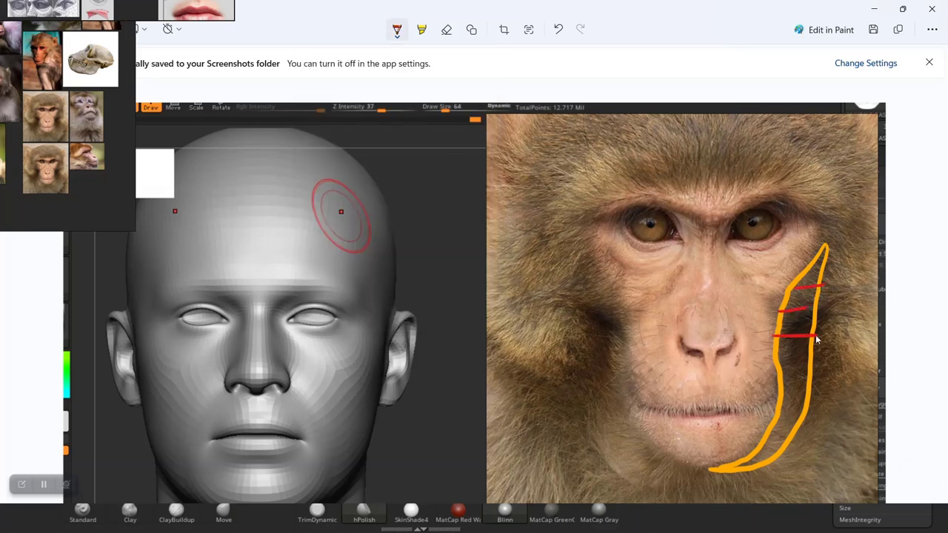
pyautogui.moveTo(776, 367)
pyautogui.mouseDown()
pyautogui.moveTo(813, 364)
pyautogui.moveTo(806, 380)
pyautogui.mouseUp()
pyautogui.moveTo(782, 414); pyautogui.dragTo(798, 412)
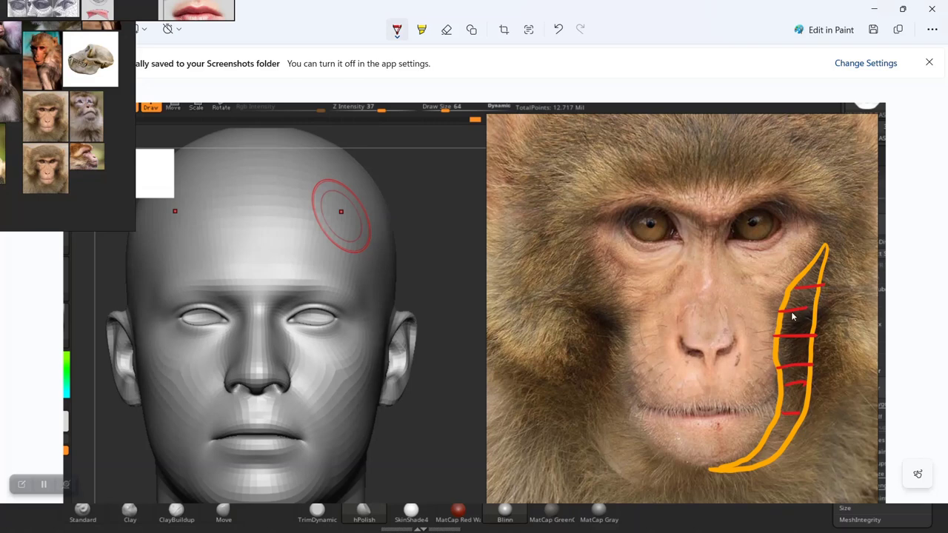
pyautogui.moveTo(795, 288)
pyautogui.mouseDown()
pyautogui.moveTo(765, 397)
pyautogui.moveTo(787, 383)
pyautogui.moveTo(791, 412)
pyautogui.mouseUp()
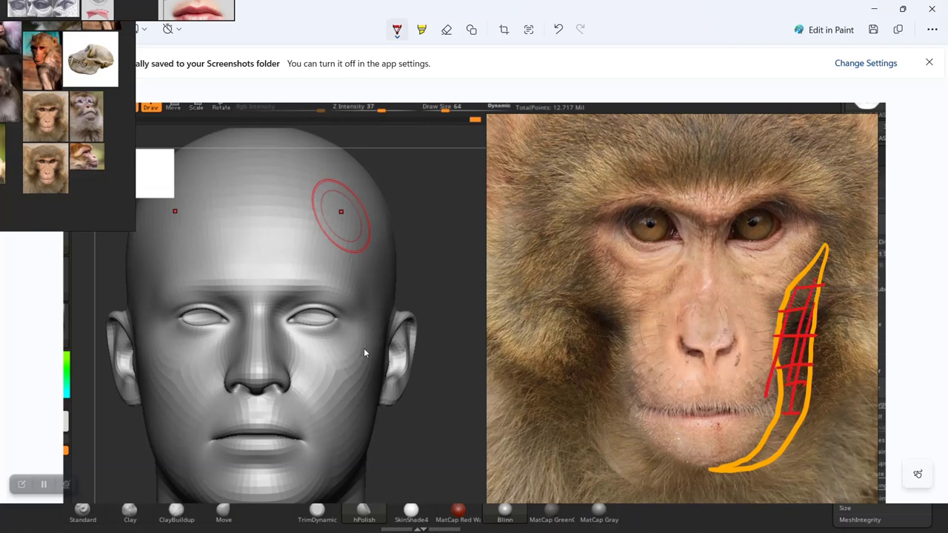
# Outline the matching lower cheek plane on the sculpted head in red and cross-hatch it in orange.
pyautogui.moveTo(380, 340); pyautogui.dragTo(370, 364)
pyautogui.moveTo(326, 485)
pyautogui.mouseDown()
pyautogui.moveTo(345, 482)
pyautogui.moveTo(370, 453)
pyautogui.moveTo(391, 359)
pyautogui.moveTo(379, 342)
pyautogui.mouseUp()
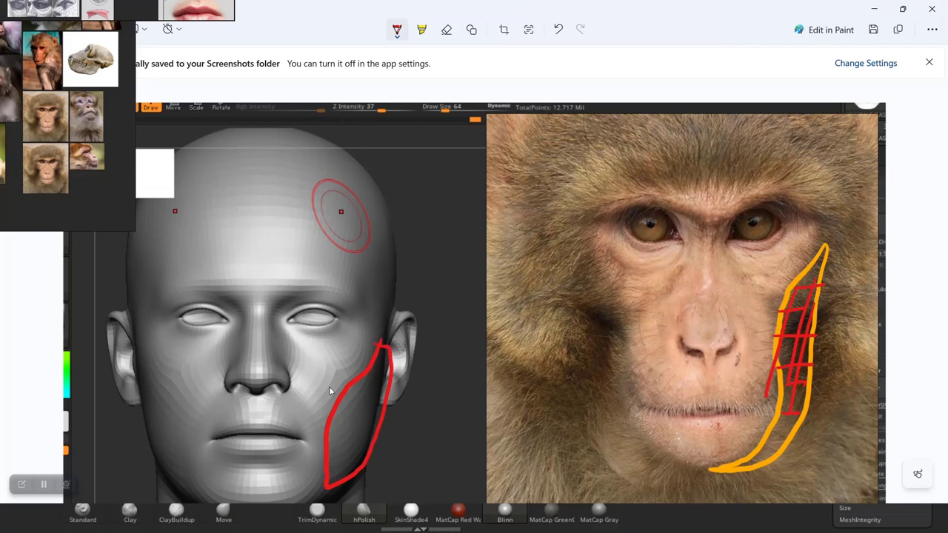
pyautogui.click(398, 32)
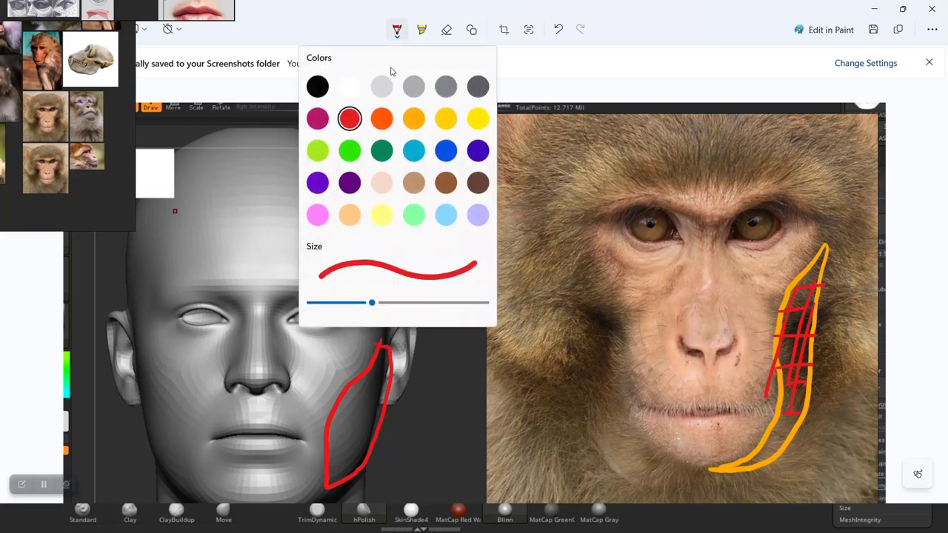
pyautogui.click(413, 121)
pyautogui.click(303, 340)
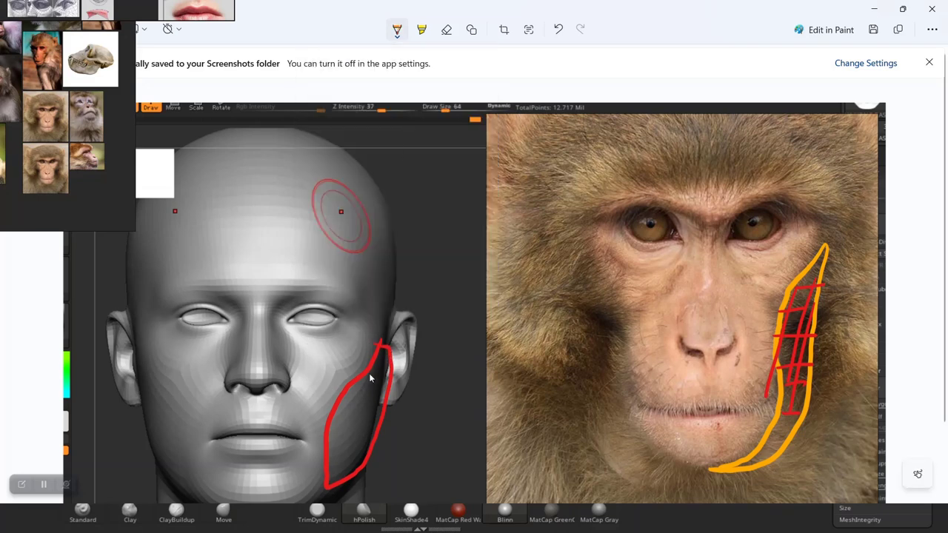
pyautogui.moveTo(361, 374)
pyautogui.mouseDown()
pyautogui.moveTo(376, 406)
pyautogui.moveTo(351, 440)
pyautogui.moveTo(345, 474)
pyautogui.mouseUp()
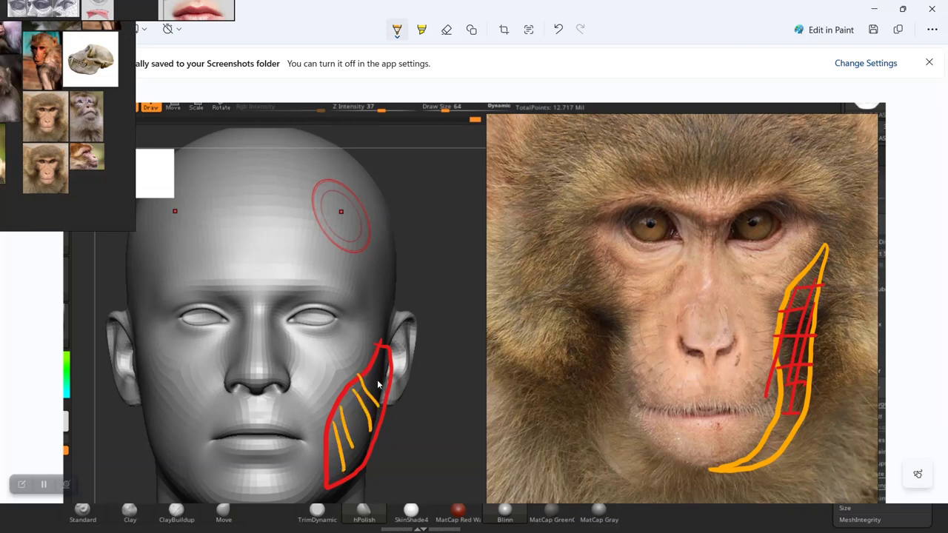
pyautogui.moveTo(376, 365)
pyautogui.mouseDown()
pyautogui.moveTo(385, 395)
pyautogui.moveTo(342, 474)
pyautogui.mouseUp()
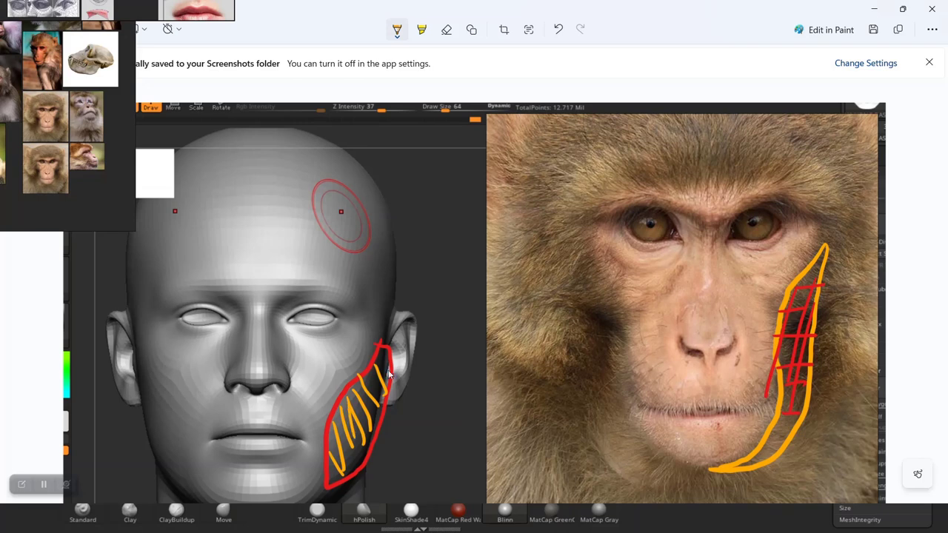
pyautogui.moveTo(385, 392)
pyautogui.mouseDown()
pyautogui.moveTo(344, 457)
pyautogui.moveTo(318, 456)
pyautogui.mouseUp()
pyautogui.moveTo(386, 373); pyautogui.dragTo(332, 473)
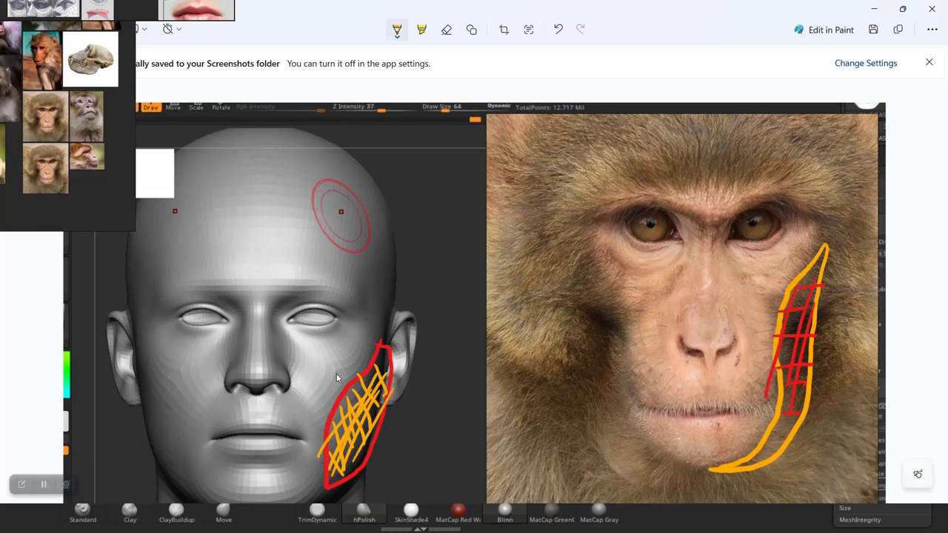
pyautogui.moveTo(331, 374); pyautogui.dragTo(319, 427)
pyautogui.moveTo(345, 375); pyautogui.dragTo(333, 393)
# Minimise Snipping Tool to return to ZBrush, move the monkey reference board beside the head and fill it with the frontal Wukong portrait.
pyautogui.click(873, 8)
pyautogui.moveTo(346, 214); pyautogui.dragTo(730, 241)
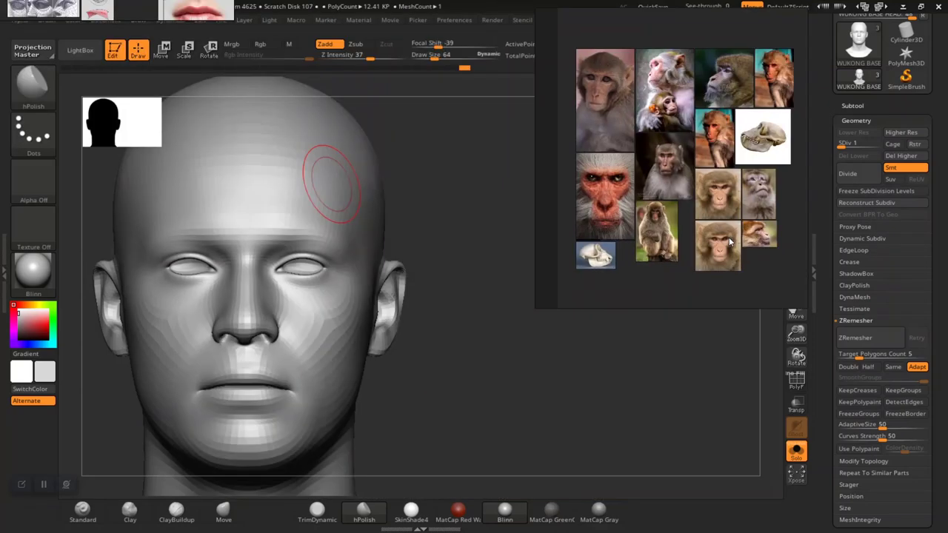
pyautogui.scroll(-7, 698, 228)
pyautogui.moveTo(770, 225); pyautogui.dragTo(663, 225, button='middle')
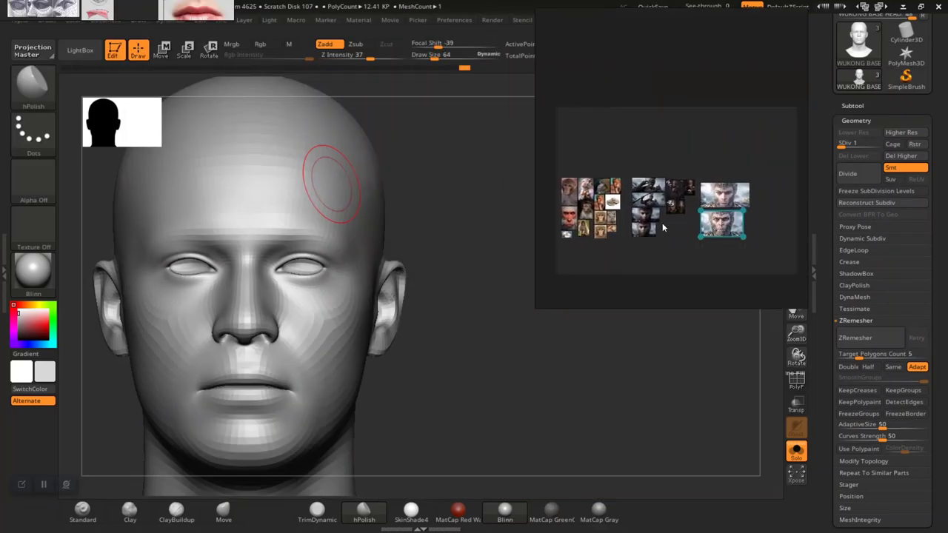
pyautogui.scroll(5, 743, 226)
pyautogui.scroll(6, 733, 237)
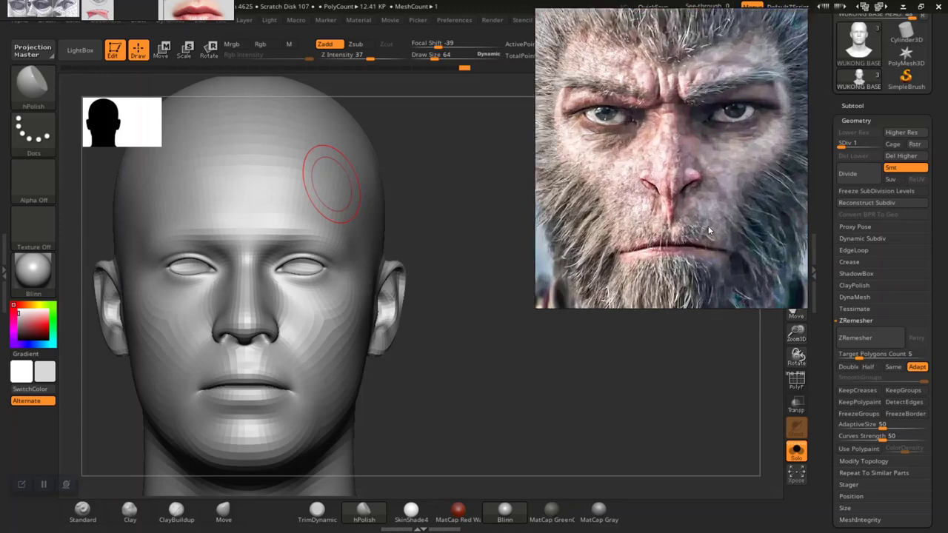
# Inspect Wukong's cheek and mouth area, fit his whole face in the reference board and move the board farther from the sculpted head.
pyautogui.scroll(-4, 705, 233)
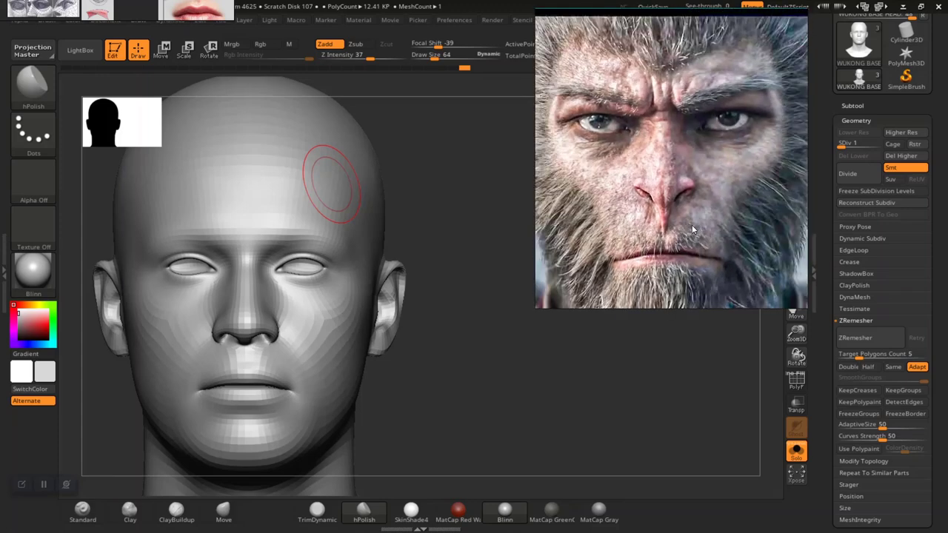
pyautogui.scroll(-2, 690, 230)
pyautogui.scroll(5, 696, 222)
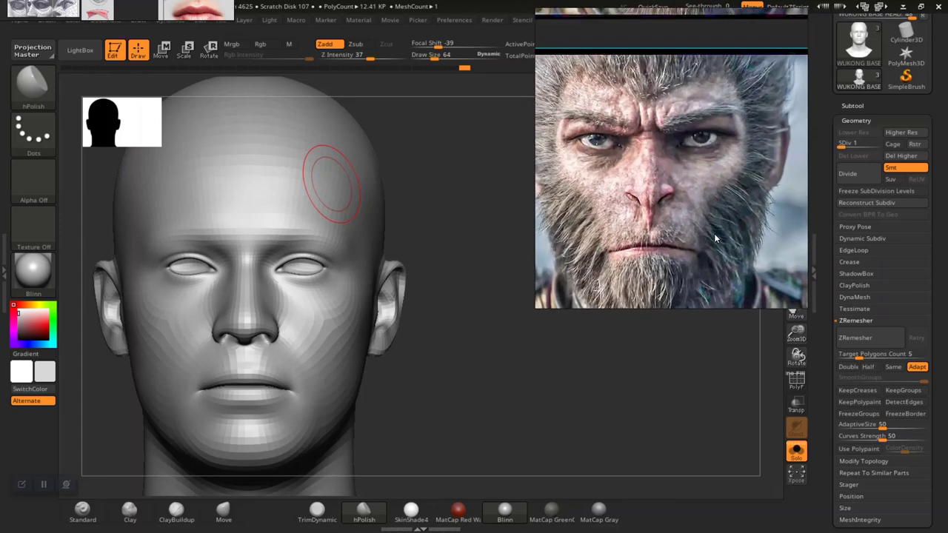
pyautogui.moveTo(707, 215); pyautogui.dragTo(711, 227, button='middle')
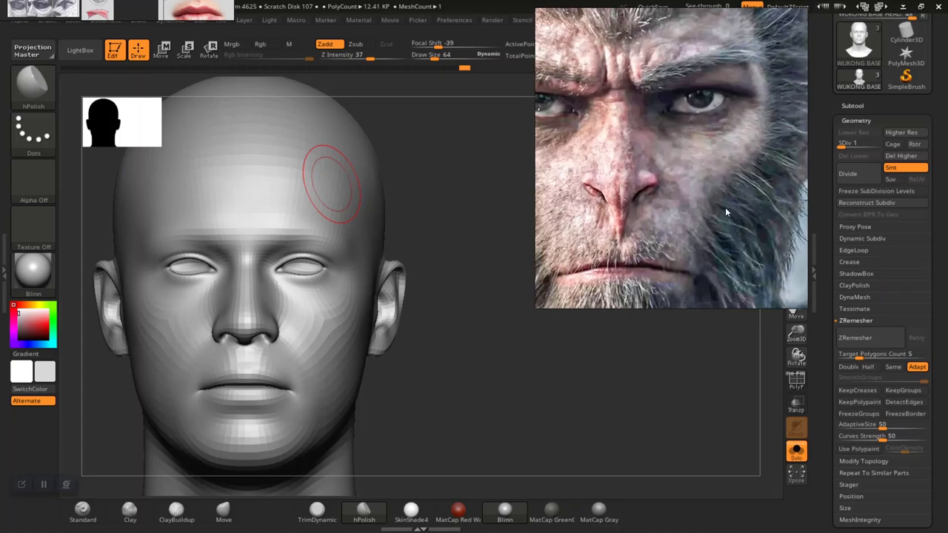
pyautogui.scroll(-6, 670, 232)
pyautogui.scroll(5, 669, 232)
pyautogui.moveTo(629, 246); pyautogui.dragTo(744, 256, button='right')
pyautogui.moveTo(744, 259); pyautogui.dragTo(786, 237)
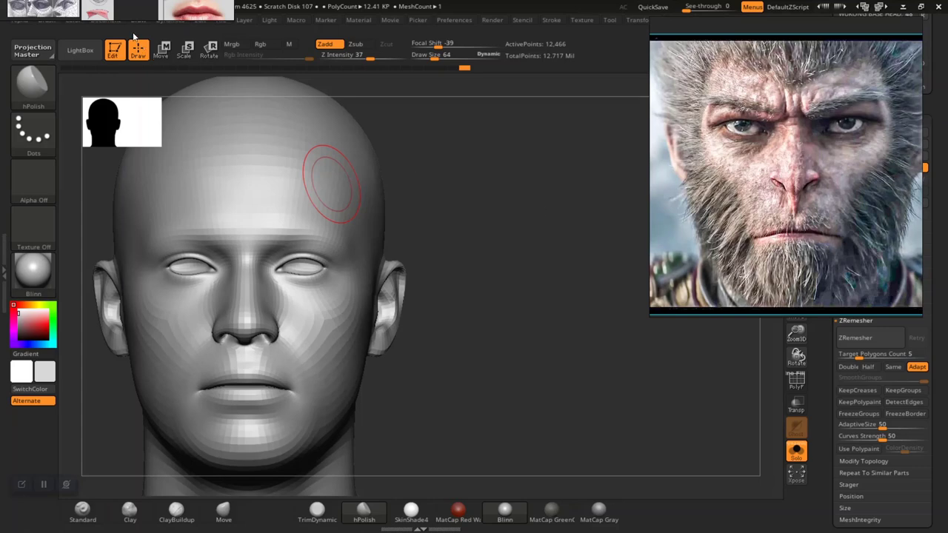
# Move the anatomy reference board between the sculpted head and the Wukong portrait, and bring up its Cheek Zone chart.
pyautogui.moveTo(115, 5); pyautogui.dragTo(558, 325, button='right')
pyautogui.scroll(-3, 490, 281)
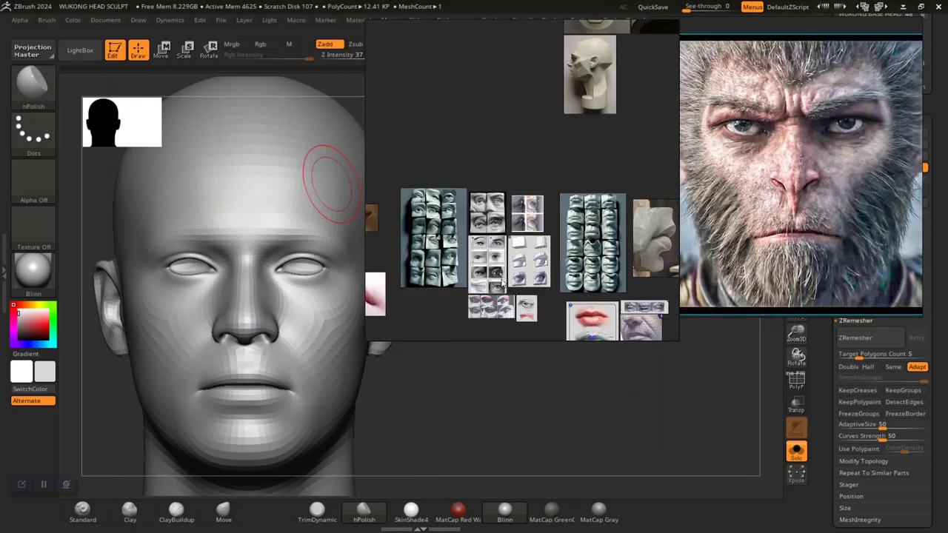
pyautogui.scroll(-4, 504, 283)
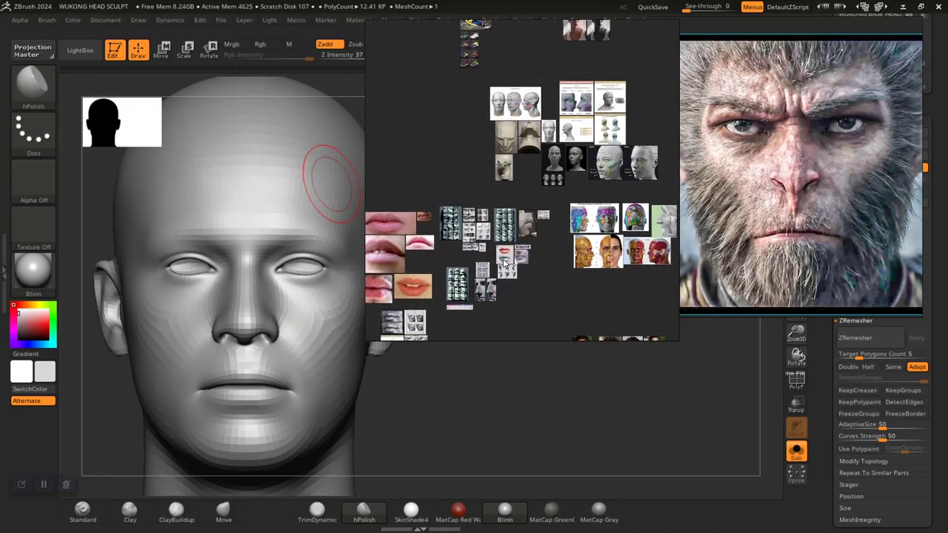
pyautogui.moveTo(503, 262); pyautogui.dragTo(523, 259, button='middle')
pyautogui.scroll(5, 546, 135)
pyautogui.moveTo(546, 135); pyautogui.dragTo(564, 216, button='middle')
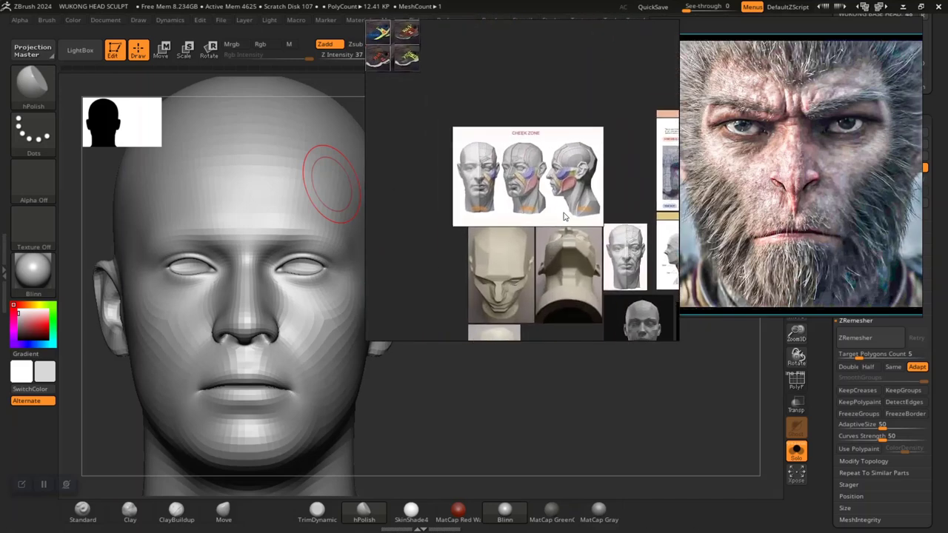
pyautogui.scroll(6, 563, 217)
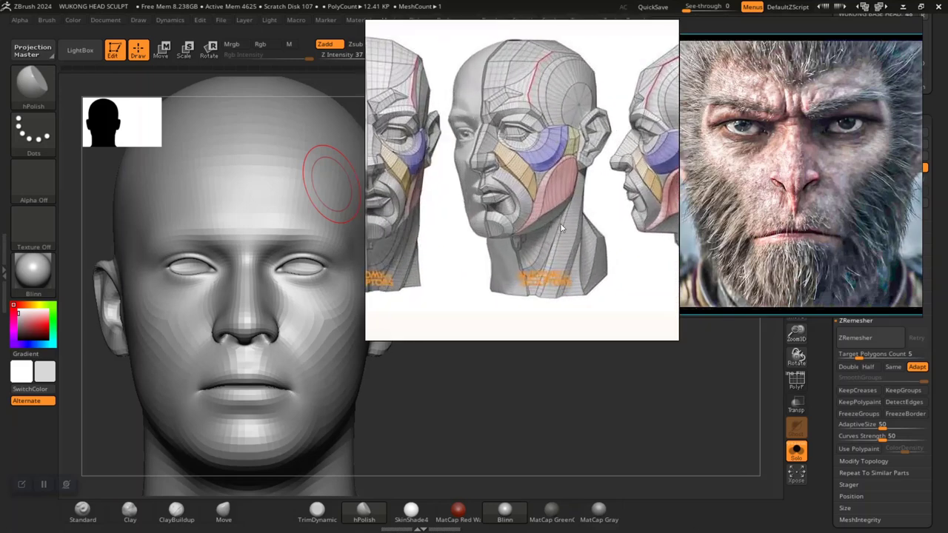
# Examine the coloured cheek and jaw planes on the three-quarter head of the Cheek Zone chart.
pyautogui.scroll(-3, 566, 220)
pyautogui.scroll(3, 519, 225)
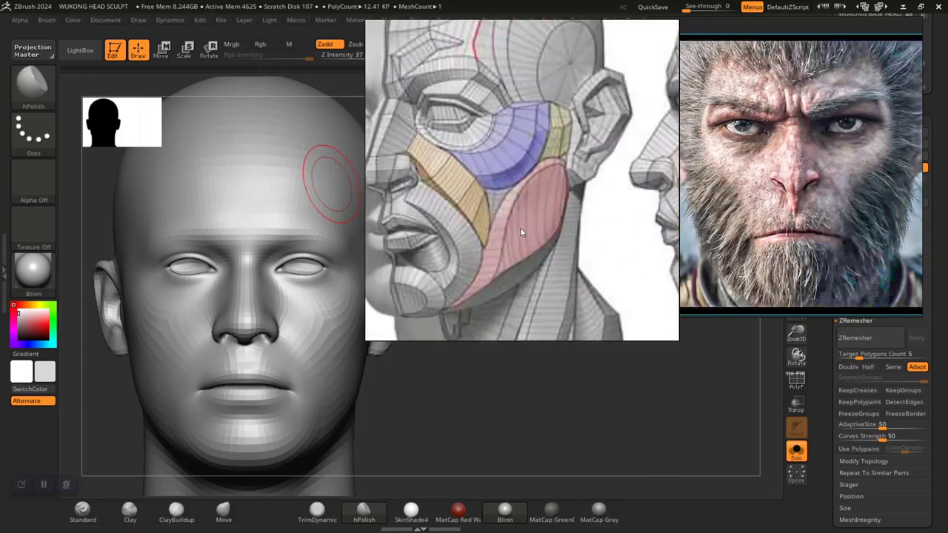
pyautogui.scroll(-3, 520, 228)
pyautogui.scroll(5, 518, 232)
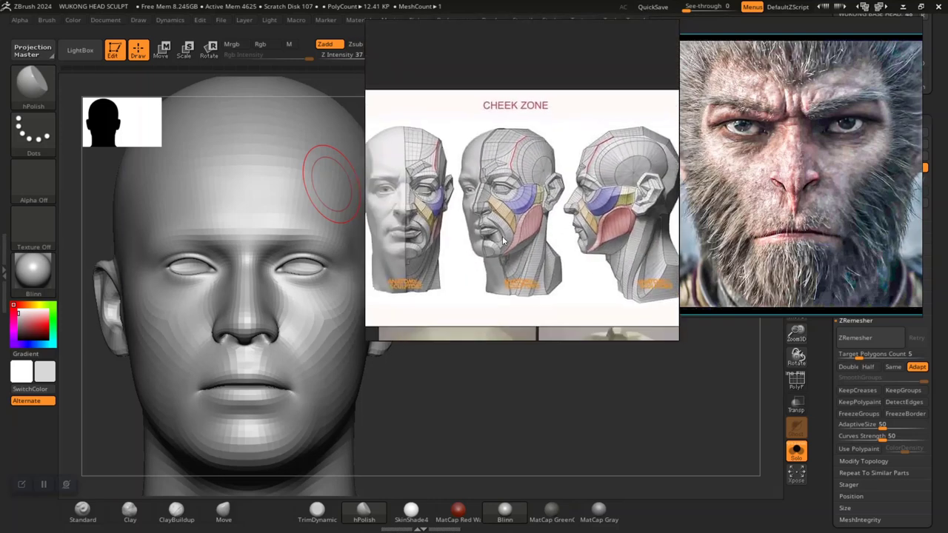
pyautogui.scroll(-2, 546, 232)
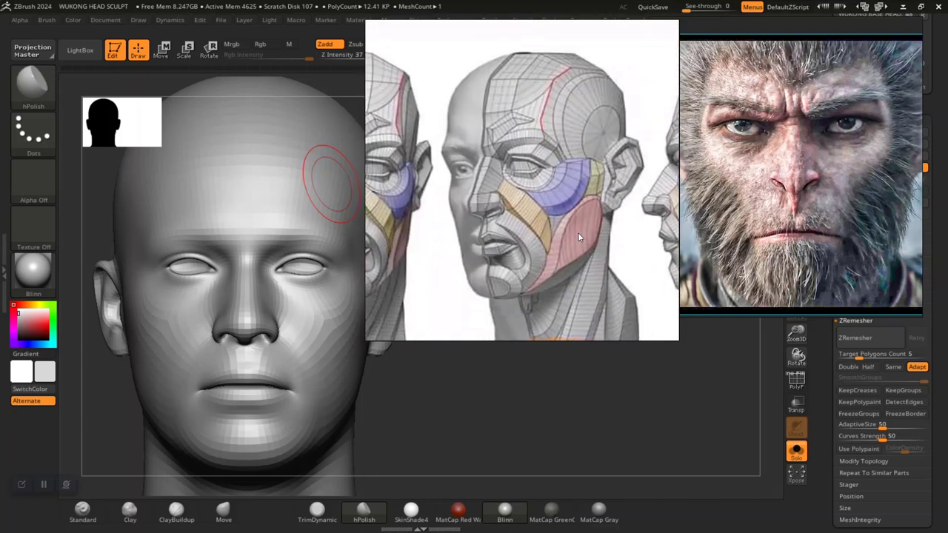
pyautogui.scroll(-1, 546, 240)
pyautogui.scroll(1, 557, 257)
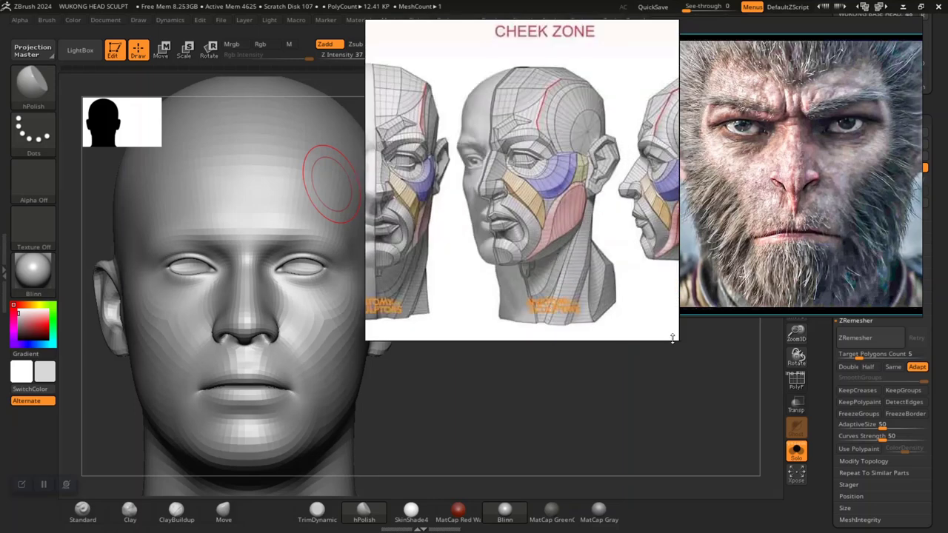
# Enlarge the anatomy reference board window and show the planar head busts together with the Cheek Zone chart.
pyautogui.moveTo(673, 338); pyautogui.dragTo(759, 432)
pyautogui.scroll(-3, 572, 296)
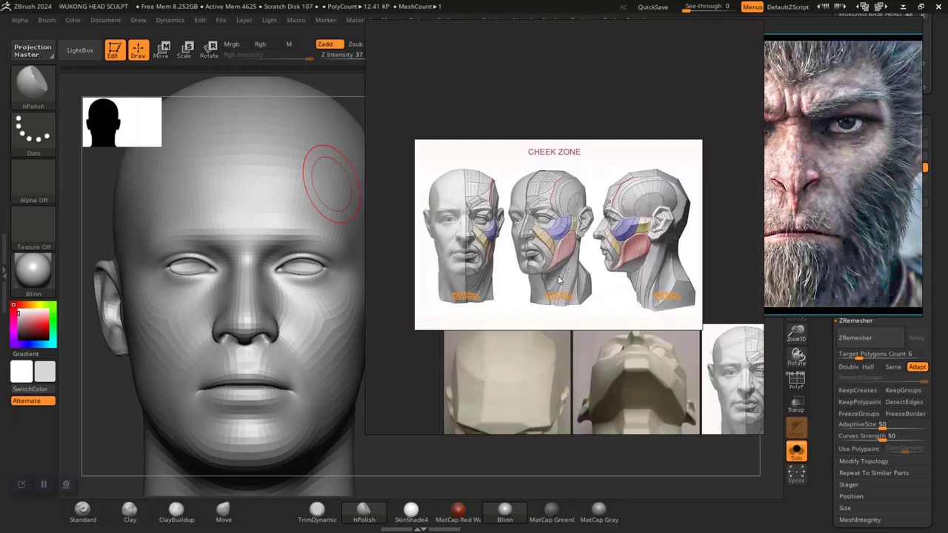
pyautogui.moveTo(559, 278); pyautogui.dragTo(537, 218, button='middle')
pyautogui.moveTo(578, 260); pyautogui.dragTo(415, 251, button='middle')
pyautogui.scroll(-1, 415, 252)
pyautogui.scroll(-3, 546, 245)
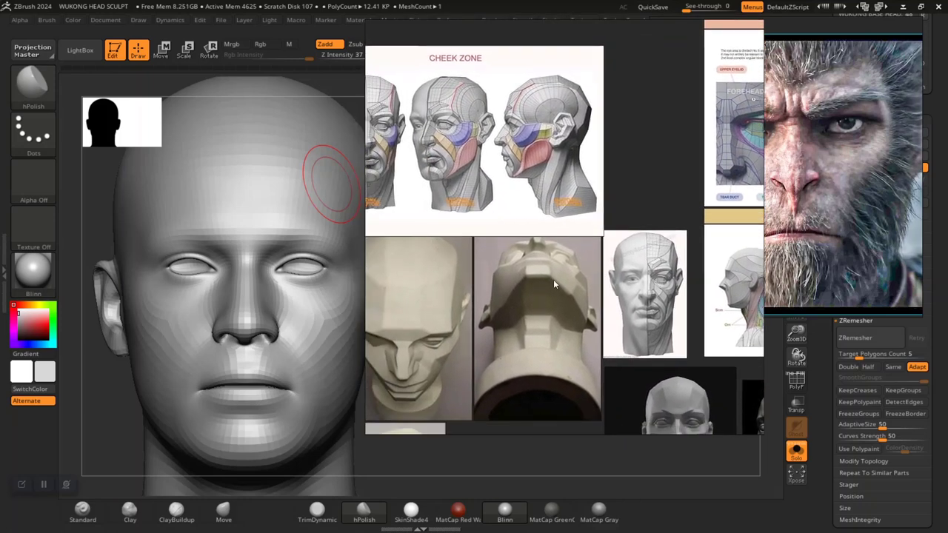
# Browse the planar busts, neck and eye charts on the anatomy board, and enlarge the Cheek Zone chart's three-quarter head.
pyautogui.moveTo(549, 340); pyautogui.dragTo(427, 361, button='middle')
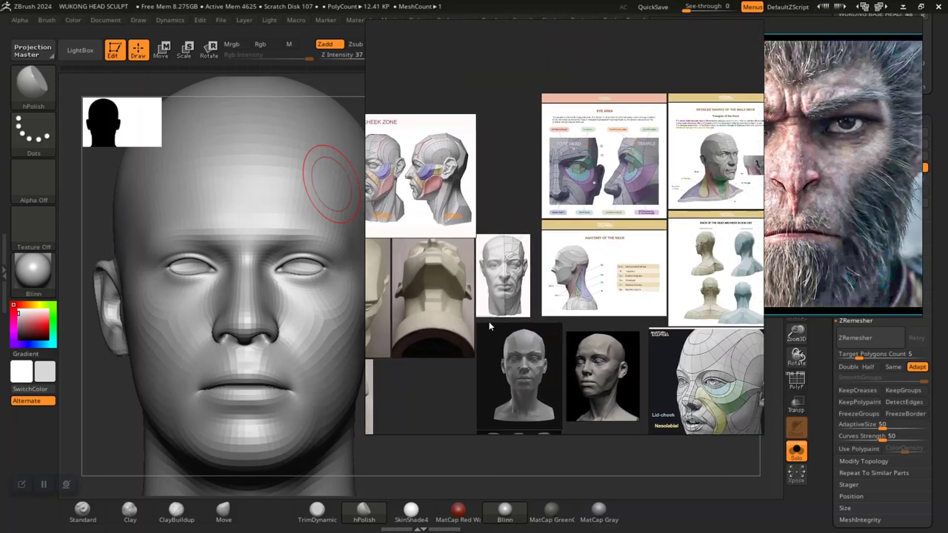
pyautogui.moveTo(575, 283); pyautogui.dragTo(465, 237, button='middle')
pyautogui.moveTo(540, 271); pyautogui.dragTo(550, 212, button='middle')
pyautogui.moveTo(598, 278); pyautogui.dragTo(716, 308, button='middle')
pyautogui.moveTo(427, 187); pyautogui.dragTo(497, 236, button='middle')
pyautogui.scroll(10, 497, 236)
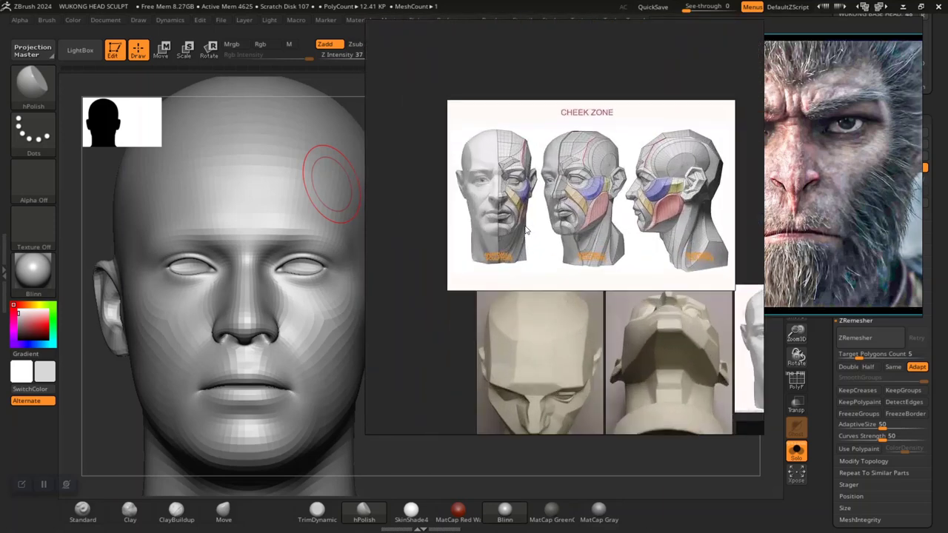
pyautogui.moveTo(544, 275); pyautogui.dragTo(562, 262, button='middle')
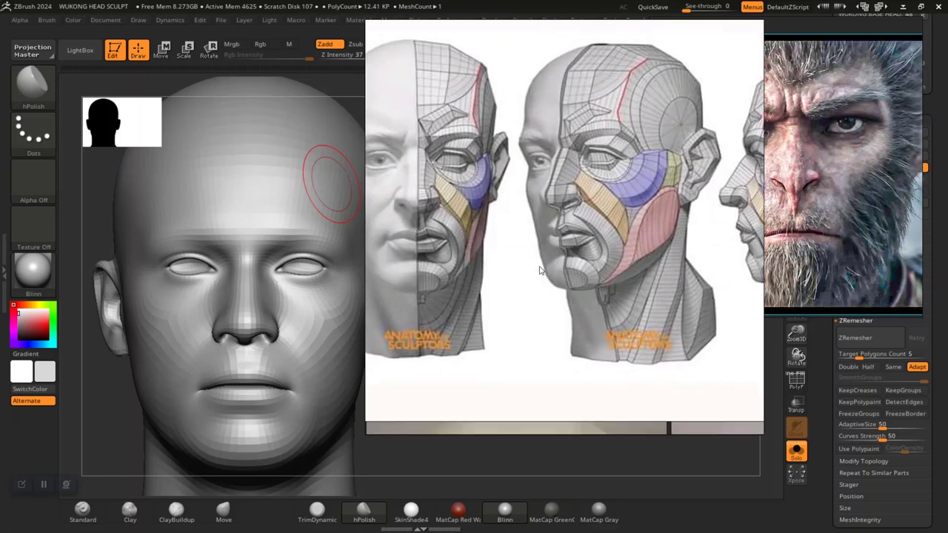
# Shrink the anatomy reference board around the front and three-quarter Cheek Zone heads and place it between the sculpt and Wukong's portrait.
pyautogui.moveTo(600, 260); pyautogui.dragTo(444, 256, button='right')
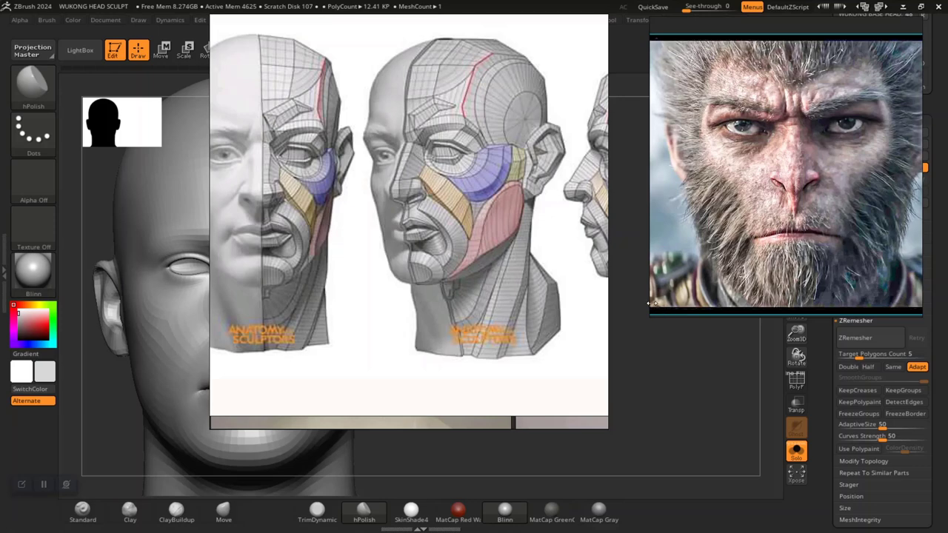
pyautogui.moveTo(606, 427); pyautogui.dragTo(536, 314)
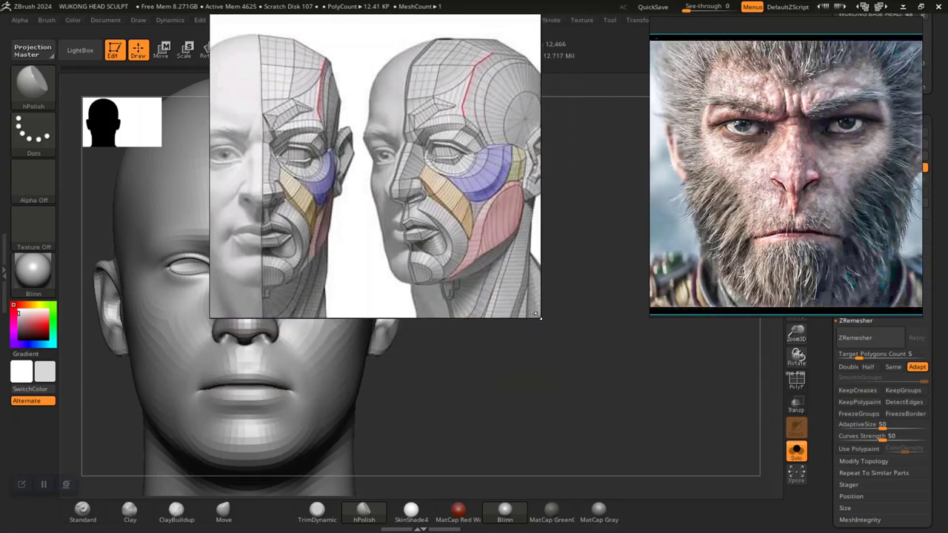
pyautogui.moveTo(409, 257); pyautogui.dragTo(539, 282, button='right')
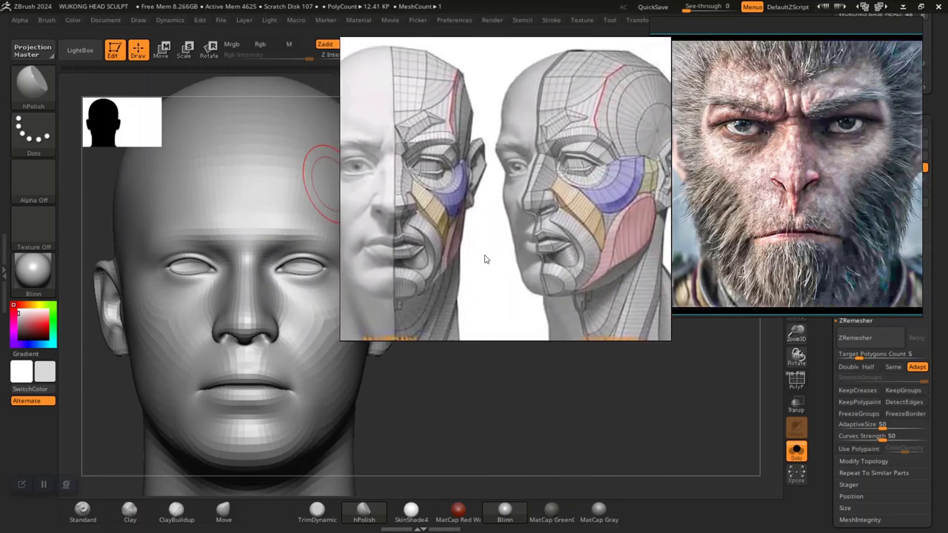
pyautogui.moveTo(778, 235); pyautogui.dragTo(789, 245)
pyautogui.moveTo(540, 254); pyautogui.dragTo(575, 261)
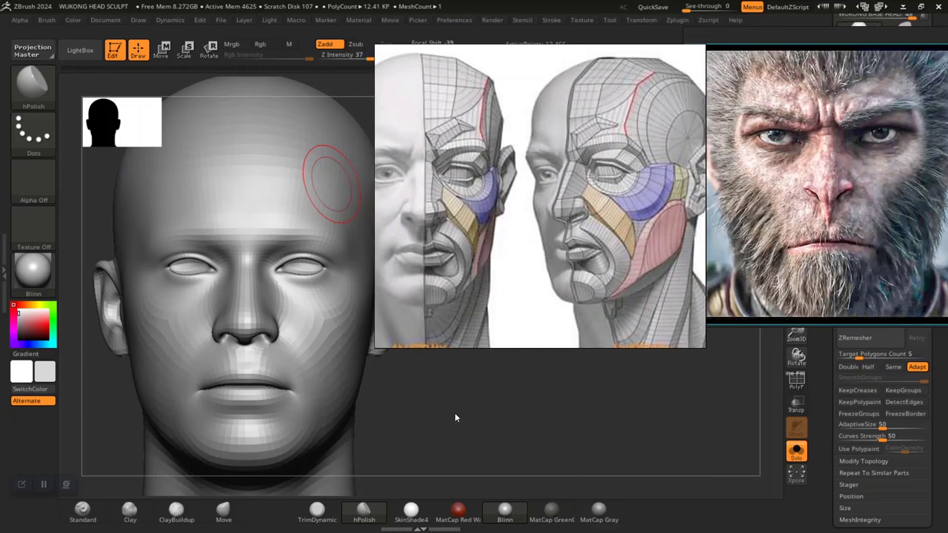
# Switch to Snipping Tool and capture a new full-screen snip of the sculpted head, Cheek Zone chart and Wukong portrait.
pyautogui.moveTo(457, 417); pyautogui.dragTo(426, 383)
pyautogui.hotkey('alt', 'Tab')
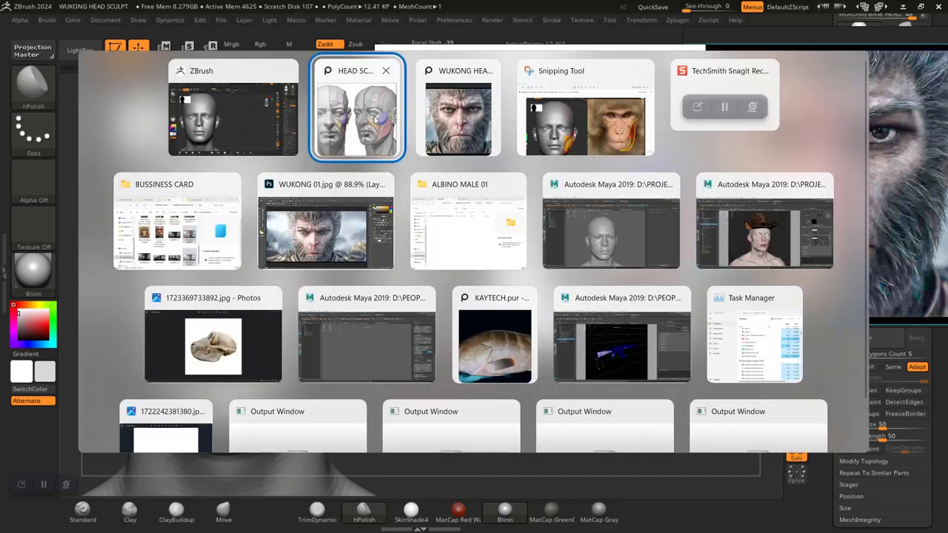
pyautogui.click(553, 135)
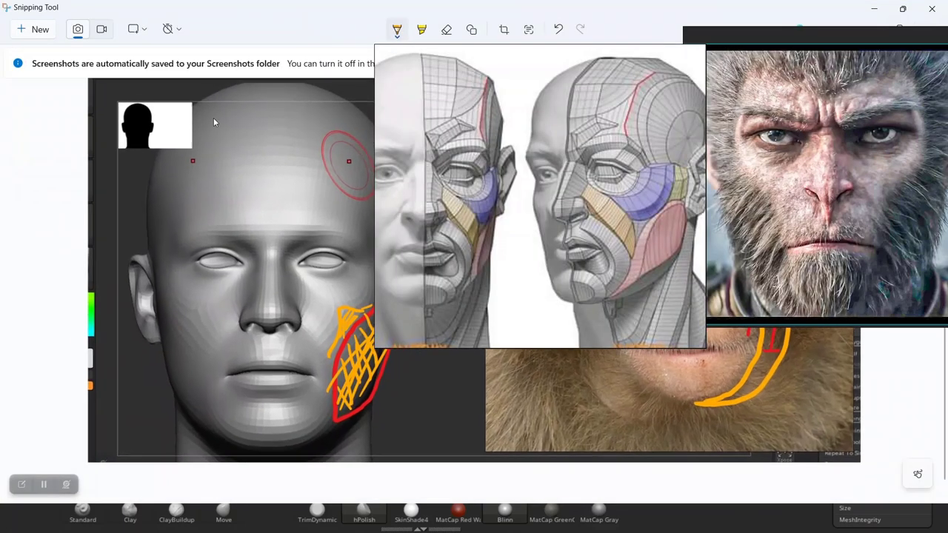
pyautogui.click(24, 29)
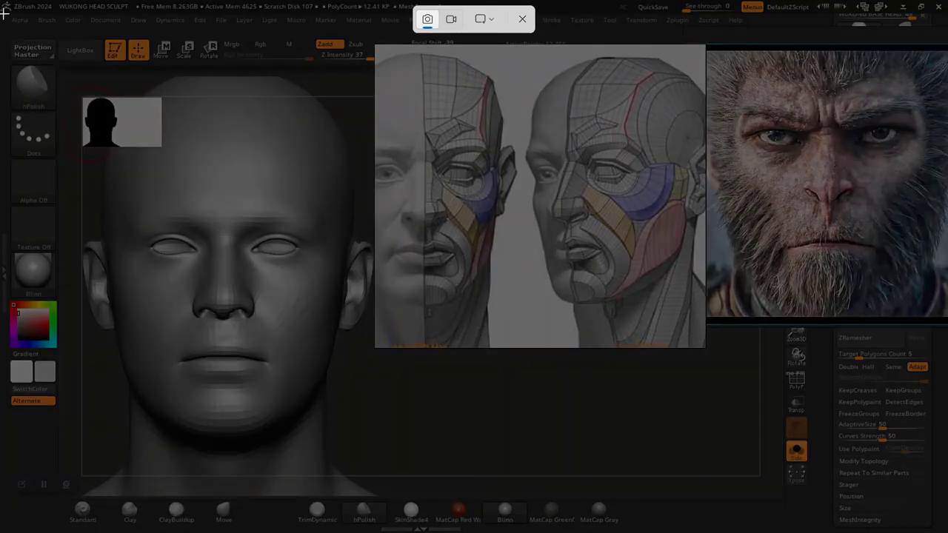
pyautogui.moveTo(3, 4); pyautogui.dragTo(947, 532)
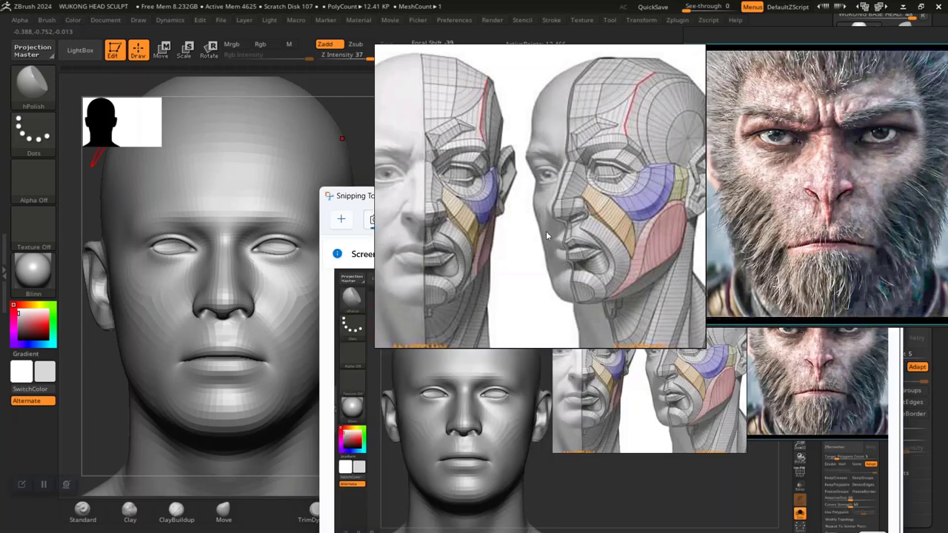
# Move the two floating reference boards clear of the new snip and maximize the Snipping Tool window.
pyautogui.moveTo(339, 195); pyautogui.dragTo(90, 116)
pyautogui.moveTo(421, 194); pyautogui.dragTo(788, 194)
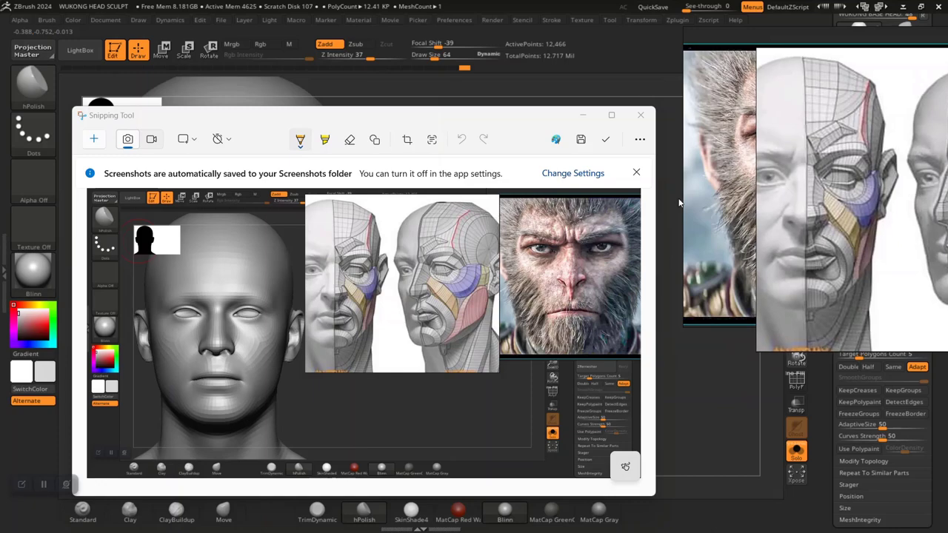
pyautogui.moveTo(720, 192); pyautogui.dragTo(877, 187)
pyautogui.moveTo(801, 226); pyautogui.dragTo(860, 223)
pyautogui.moveTo(860, 219); pyautogui.dragTo(922, 224, button='middle')
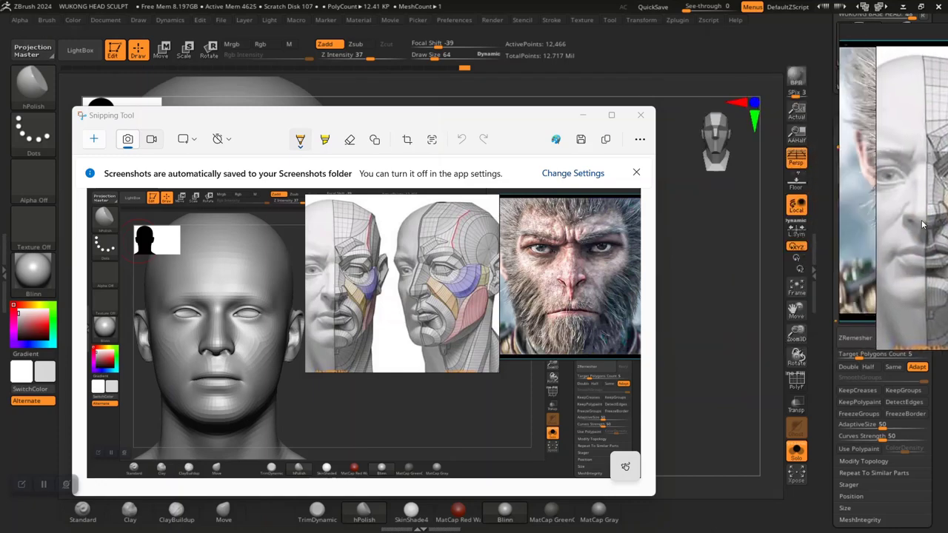
pyautogui.click(611, 115)
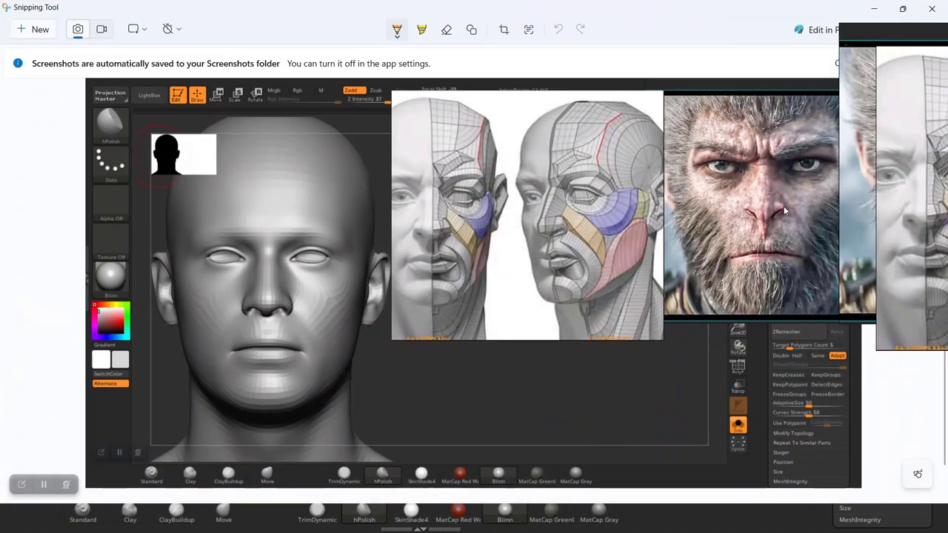
pyautogui.moveTo(909, 221); pyautogui.dragTo(946, 221)
pyautogui.moveTo(887, 206); pyautogui.dragTo(940, 212)
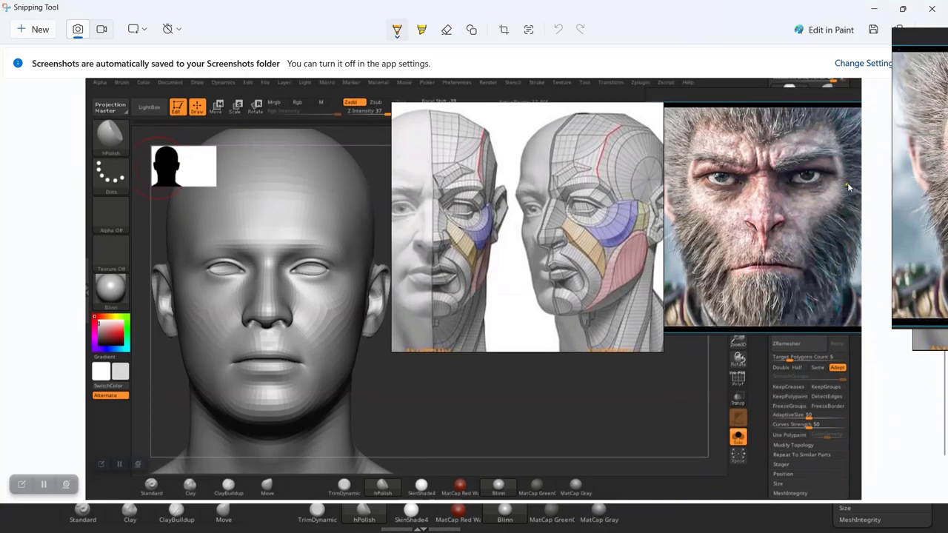
# Outline the cheek-to-jaw plane in orange on Wukong, both Cheek Zone heads and the sculpted head in the snip.
pyautogui.moveTo(848, 185)
pyautogui.mouseDown()
pyautogui.moveTo(812, 234)
pyautogui.moveTo(808, 292)
pyautogui.moveTo(845, 270)
pyautogui.moveTo(852, 182)
pyautogui.mouseUp()
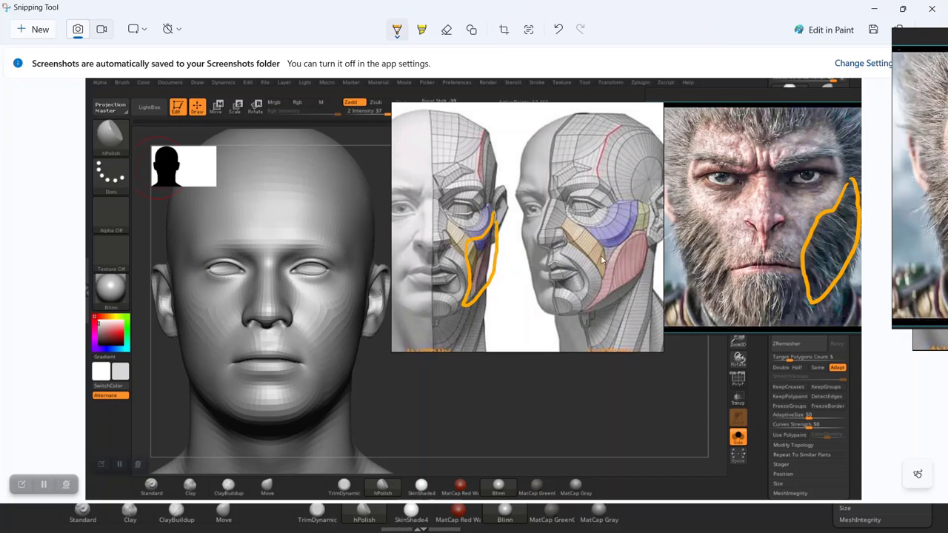
pyautogui.moveTo(640, 208); pyautogui.dragTo(624, 243)
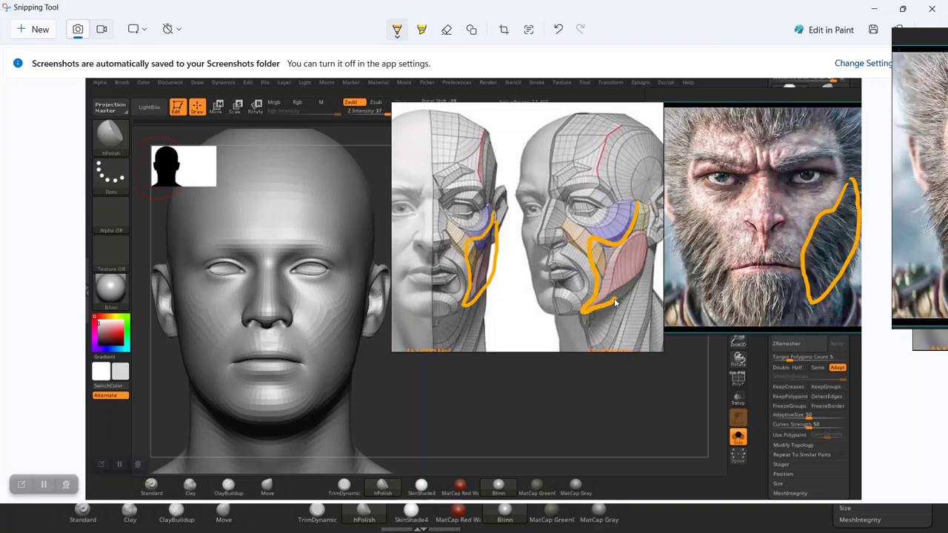
pyautogui.moveTo(638, 280); pyautogui.dragTo(650, 219)
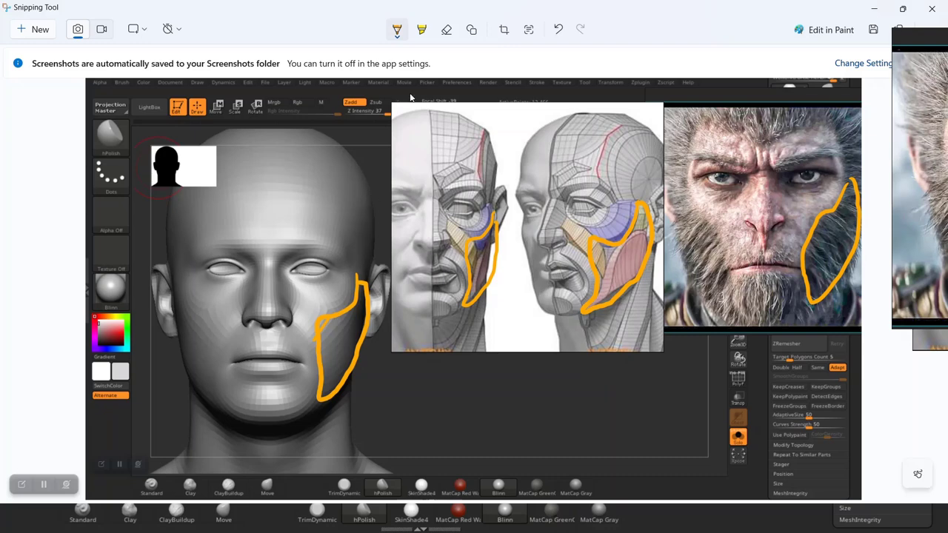
# Set the pen to orange-red and hatch the outlined cheek planes on the sculpt, the frontal chart head and Wukong.
pyautogui.click(396, 33)
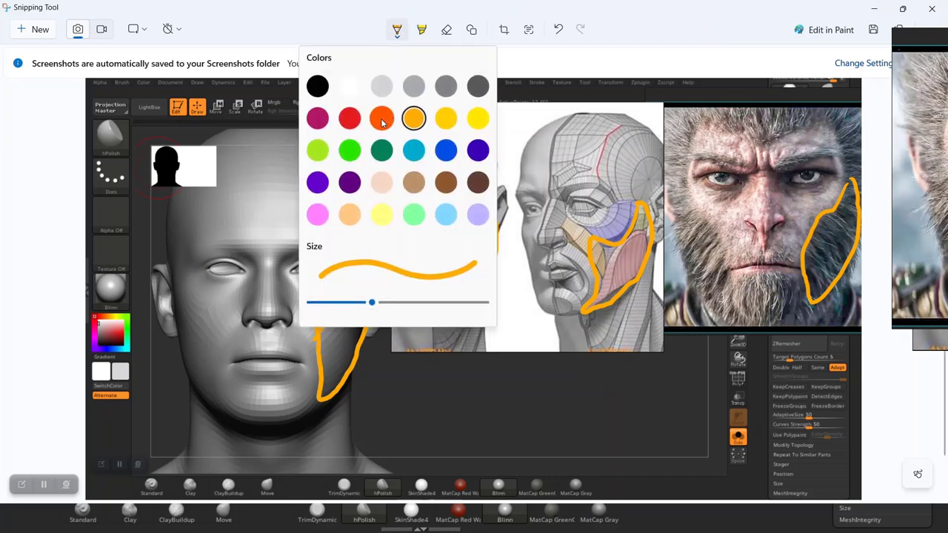
pyautogui.moveTo(329, 319)
pyautogui.mouseDown()
pyautogui.moveTo(321, 339)
pyautogui.moveTo(355, 313)
pyautogui.moveTo(337, 362)
pyautogui.mouseUp()
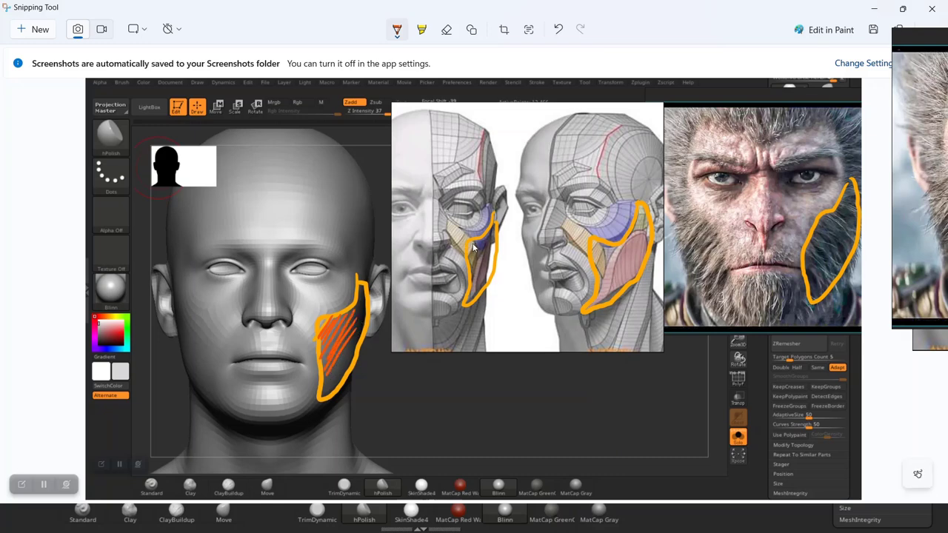
pyautogui.moveTo(474, 248)
pyautogui.mouseDown()
pyautogui.moveTo(461, 274)
pyautogui.moveTo(487, 241)
pyautogui.moveTo(468, 276)
pyautogui.moveTo(499, 274)
pyautogui.mouseUp()
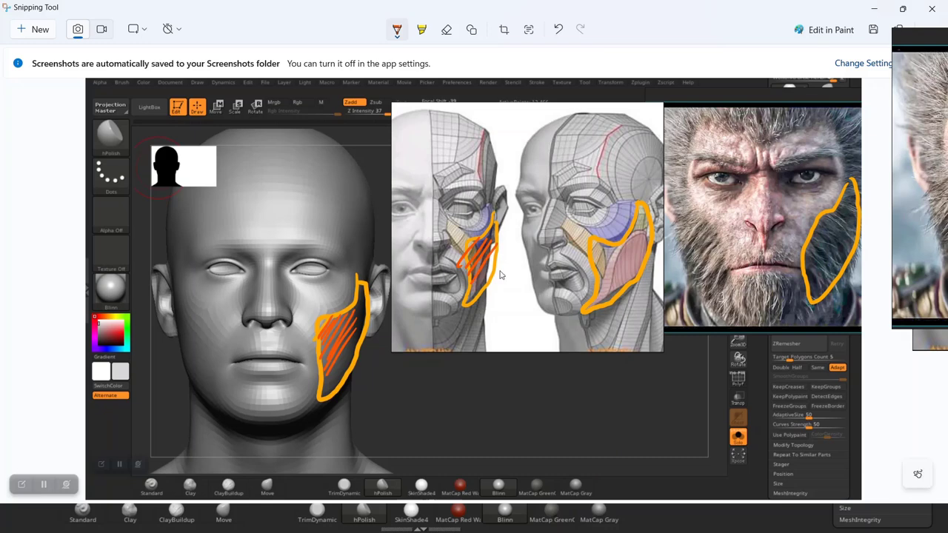
pyautogui.moveTo(835, 212)
pyautogui.mouseDown()
pyautogui.moveTo(800, 258)
pyautogui.moveTo(848, 222)
pyautogui.mouseUp()
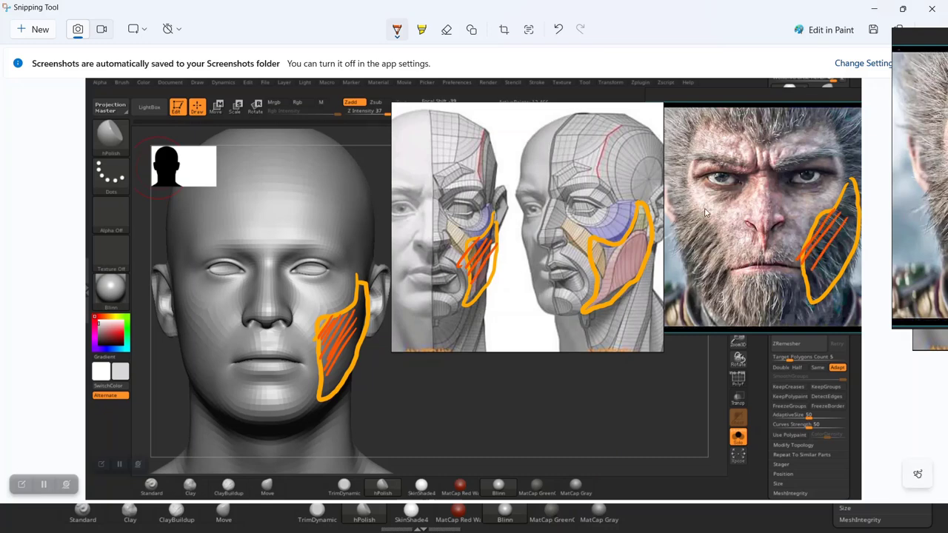
# Return to ZBrush, bring both reference boards back beside the sculpt and frame the Cheek Zone heads.
pyautogui.click(874, 12)
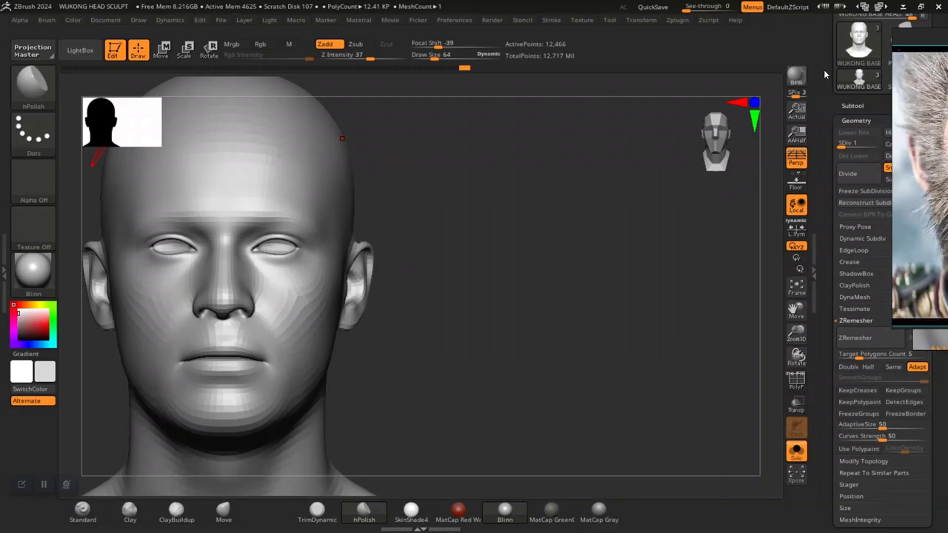
pyautogui.moveTo(916, 245); pyautogui.dragTo(600, 238)
pyautogui.moveTo(924, 242); pyautogui.dragTo(396, 200)
pyautogui.scroll(-5, 541, 179)
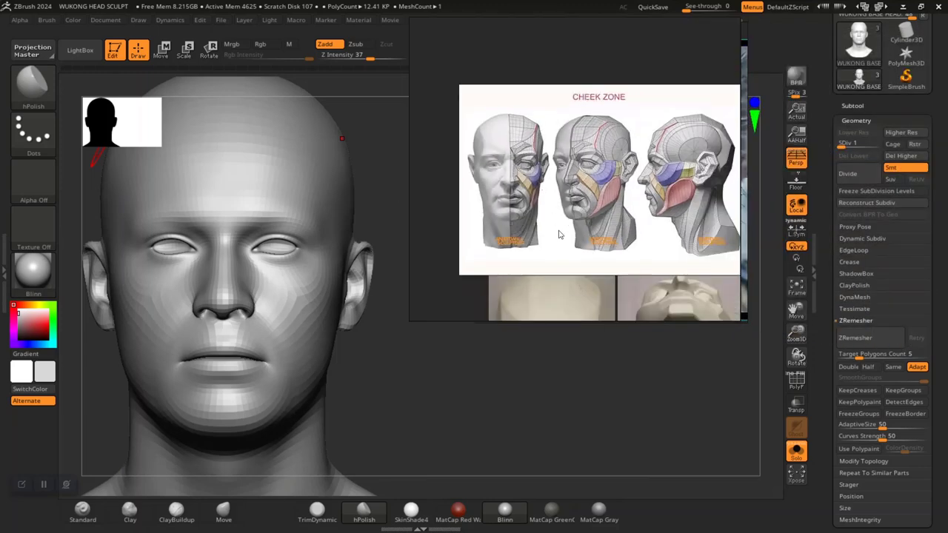
pyautogui.scroll(5, 570, 225)
pyautogui.moveTo(632, 220); pyautogui.dragTo(539, 220, button='middle')
pyautogui.scroll(-3, 615, 230)
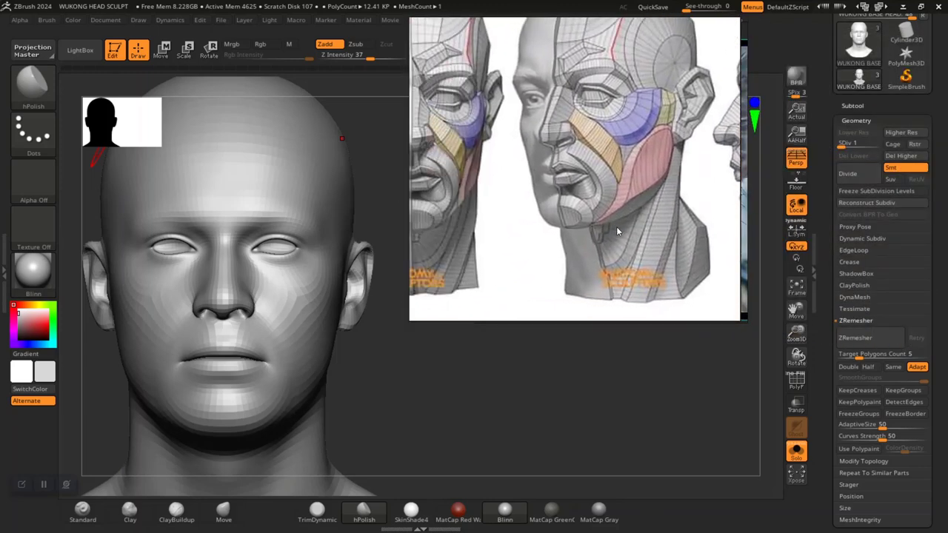
# Place the Cheek Zone chart and Wukong's portrait on opposite sides above the sculpt and centre the head between them.
pyautogui.moveTo(601, 229); pyautogui.dragTo(691, 119)
pyautogui.scroll(-4, 230, 134)
pyautogui.scroll(3, 222, 138)
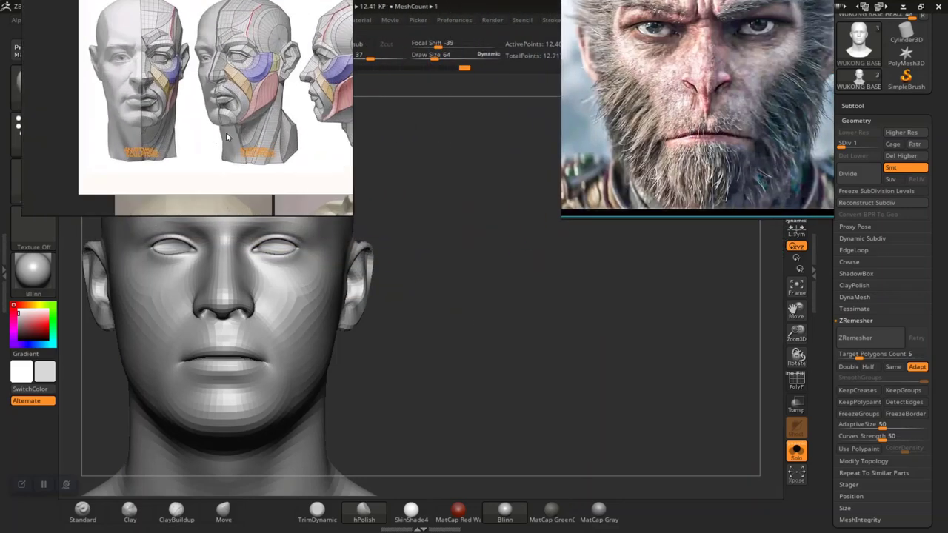
pyautogui.moveTo(225, 132); pyautogui.dragTo(187, 161)
pyautogui.keyDown('alt'); pyautogui.moveTo(522, 318); pyautogui.dragTo(664, 289); pyautogui.keyUp('alt')
pyautogui.keyDown('alt'); pyautogui.moveTo(592, 321); pyautogui.dragTo(521, 357); pyautogui.keyUp('alt')
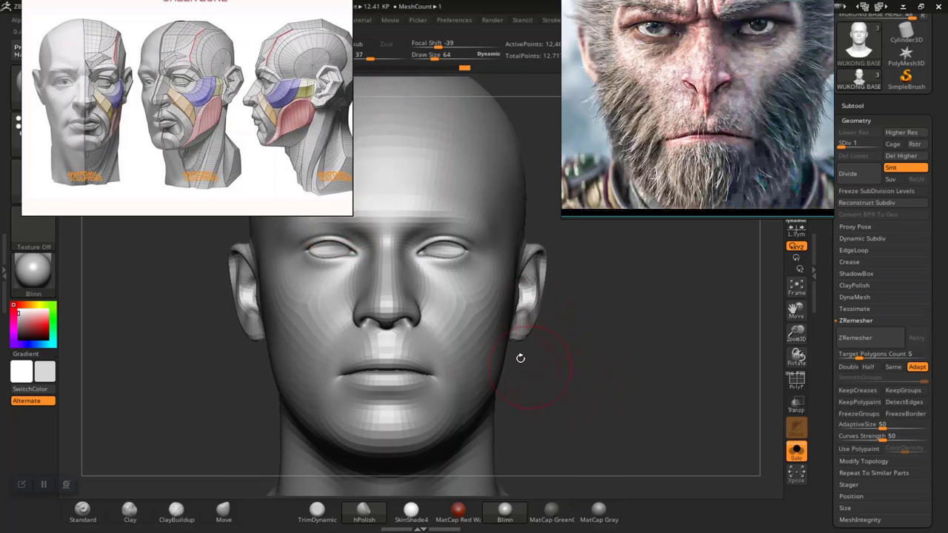
# Mask the cheek and jaw sides of the sculpted head, from beside the mouth back past the ears to the neck.
pyautogui.moveTo(592, 361)
pyautogui.keyDown('ctrl'); pyautogui.mouseDown()
pyautogui.moveTo(517, 447)
pyautogui.moveTo(469, 444)
pyautogui.moveTo(463, 363)
pyautogui.moveTo(441, 322)
pyautogui.moveTo(522, 237)
pyautogui.moveTo(577, 226)
pyautogui.moveTo(589, 373)
pyautogui.moveTo(580, 385)
pyautogui.moveTo(571, 379)
pyautogui.mouseUp(); pyautogui.keyUp('ctrl')
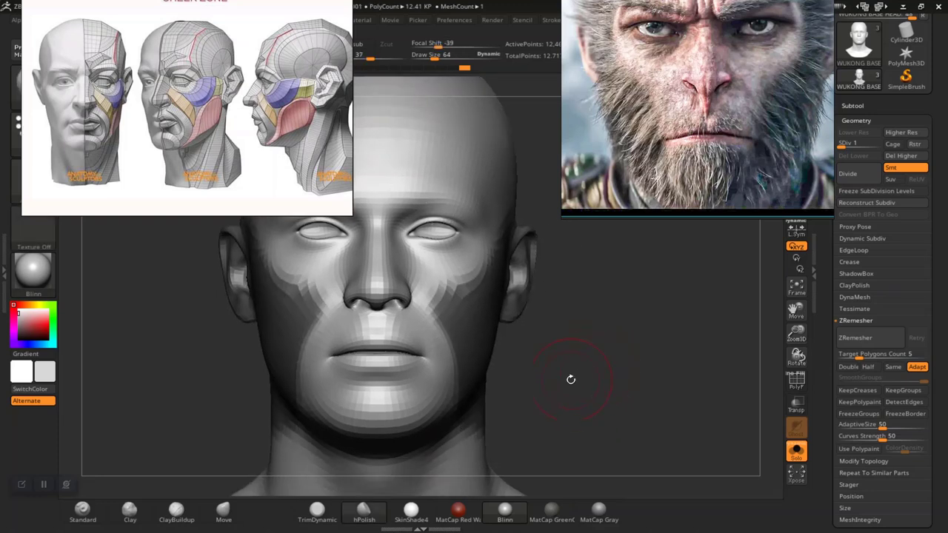
pyautogui.moveTo(621, 399)
pyautogui.mouseDown()
pyautogui.moveTo(522, 393)
pyautogui.moveTo(612, 396)
pyautogui.moveTo(519, 382)
pyautogui.mouseUp()
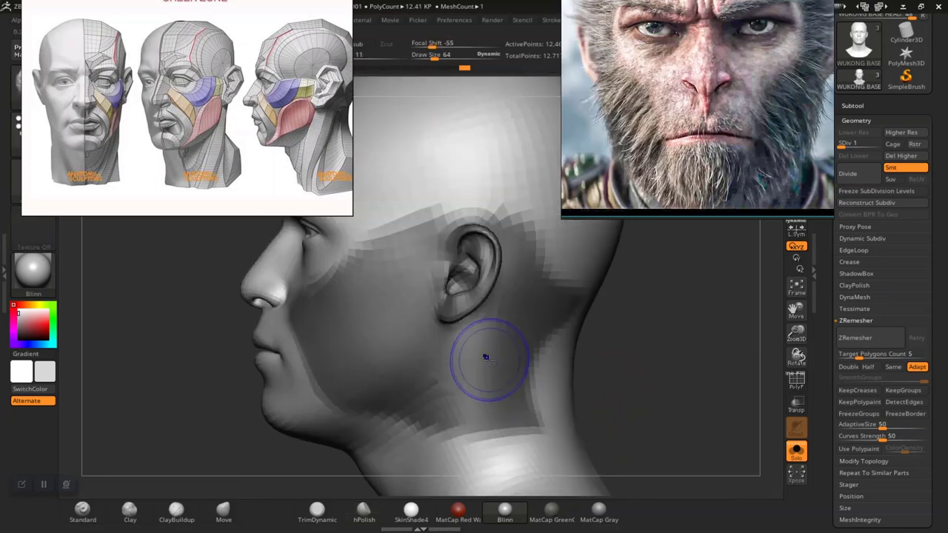
pyautogui.moveTo(204, 372); pyautogui.dragTo(228, 374)
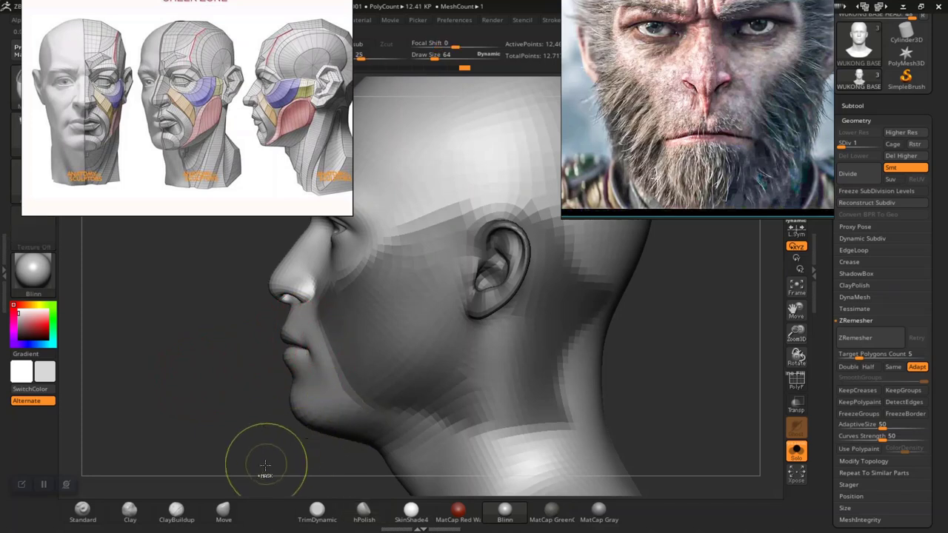
# Invert the mask to protect the muzzle and leave the cheek and jaw sides editable, checking it from the front.
pyautogui.moveTo(628, 379)
pyautogui.keyDown('ctrl'); pyautogui.mouseDown()
pyautogui.moveTo(566, 406)
pyautogui.moveTo(357, 412)
pyautogui.moveTo(330, 401)
pyautogui.moveTo(309, 339)
pyautogui.moveTo(315, 295)
pyautogui.mouseUp(); pyautogui.keyUp('ctrl')
pyautogui.moveTo(675, 377)
pyautogui.mouseDown()
pyautogui.moveTo(639, 364)
pyautogui.moveTo(615, 377)
pyautogui.moveTo(631, 387)
pyautogui.moveTo(614, 382)
pyautogui.moveTo(619, 388)
pyautogui.mouseUp()
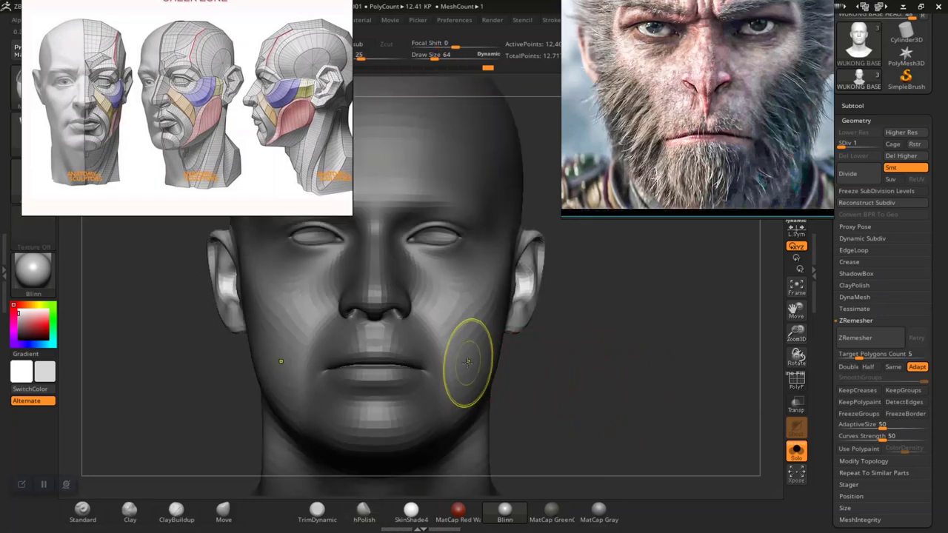
pyautogui.moveTo(516, 373)
pyautogui.mouseDown()
pyautogui.moveTo(607, 408)
pyautogui.moveTo(624, 402)
pyautogui.moveTo(607, 375)
pyautogui.moveTo(614, 391)
pyautogui.moveTo(588, 408)
pyautogui.moveTo(607, 363)
pyautogui.moveTo(480, 368)
pyautogui.mouseUp()
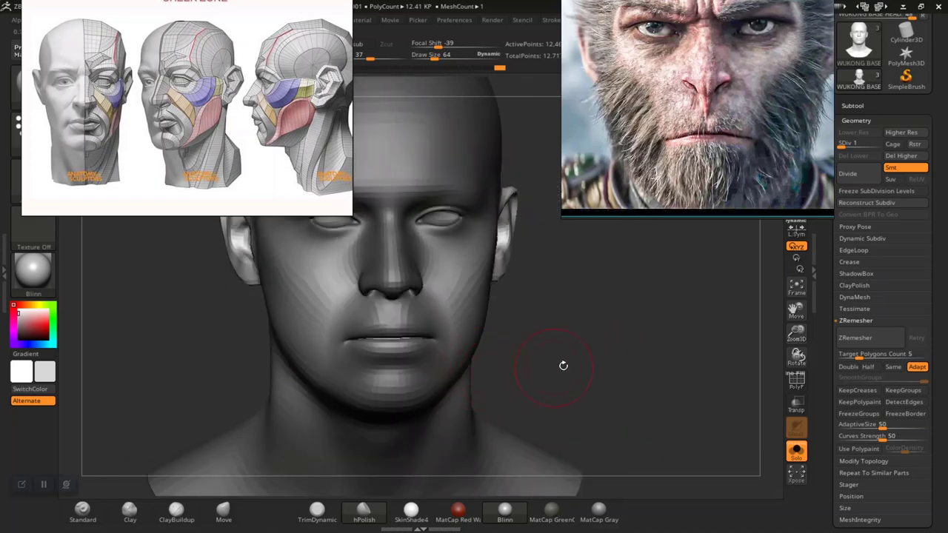
pyautogui.moveTo(563, 366)
pyautogui.mouseDown()
pyautogui.moveTo(556, 353)
pyautogui.moveTo(571, 339)
pyautogui.moveTo(609, 408)
pyautogui.moveTo(357, 403)
pyautogui.mouseUp()
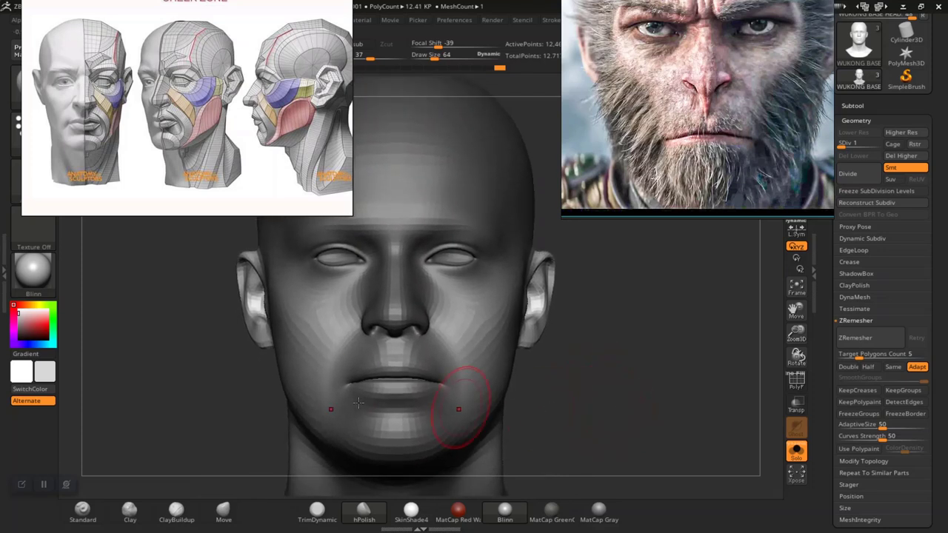
# Set the Move brush's draw size to about 95 and shape the unmasked cheek and jaw sides from a low angle.
pyautogui.click(225, 509)
pyautogui.press('space')
pyautogui.moveTo(459, 313); pyautogui.dragTo(467, 313)
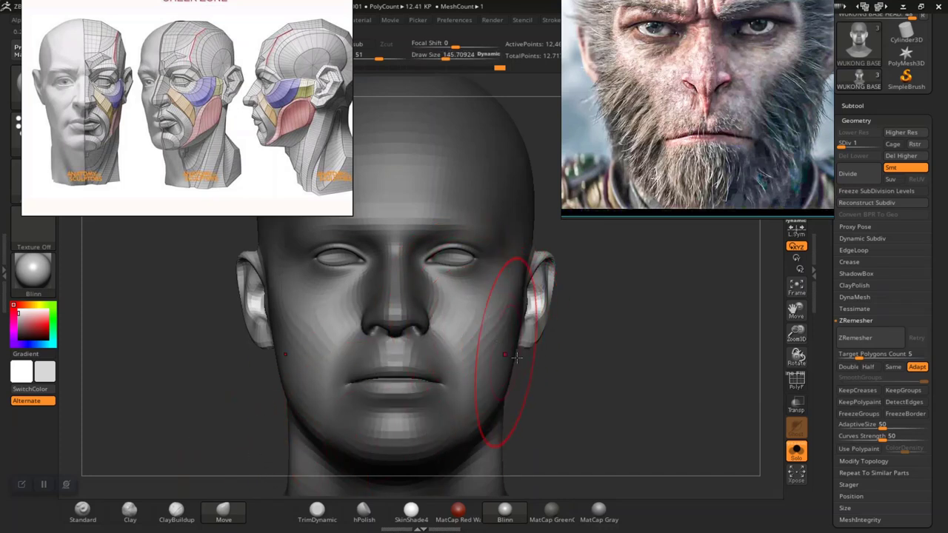
pyautogui.moveTo(596, 386); pyautogui.dragTo(633, 313)
pyautogui.moveTo(637, 347); pyautogui.dragTo(622, 314)
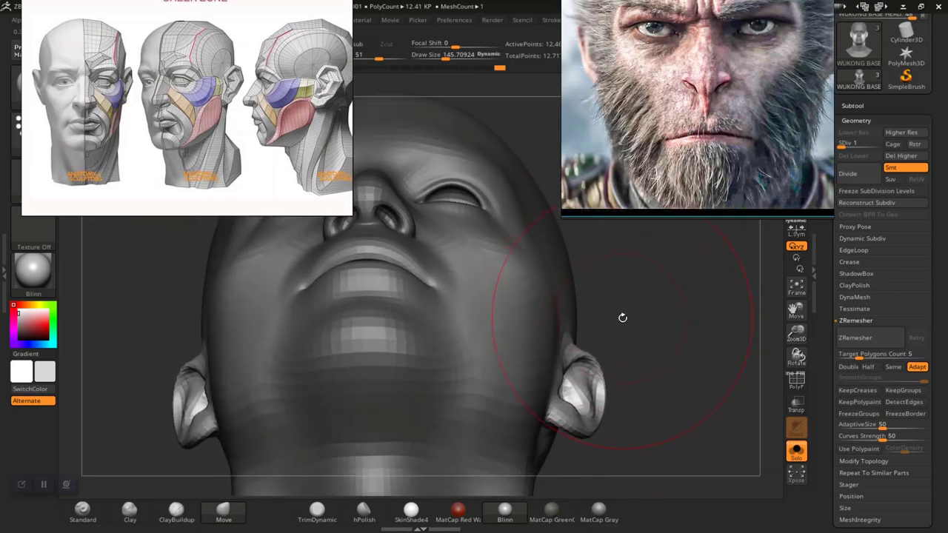
pyautogui.press('space')
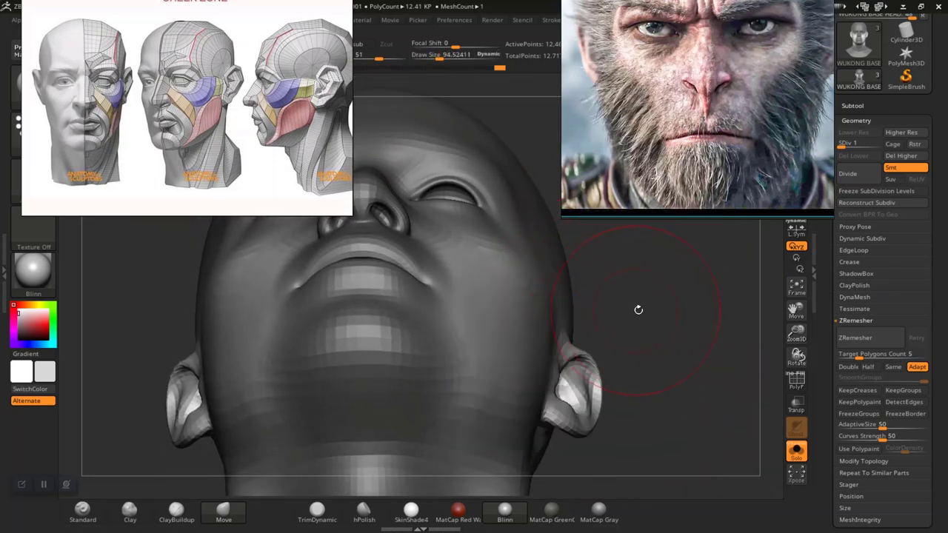
pyautogui.moveTo(673, 327); pyautogui.dragTo(522, 308)
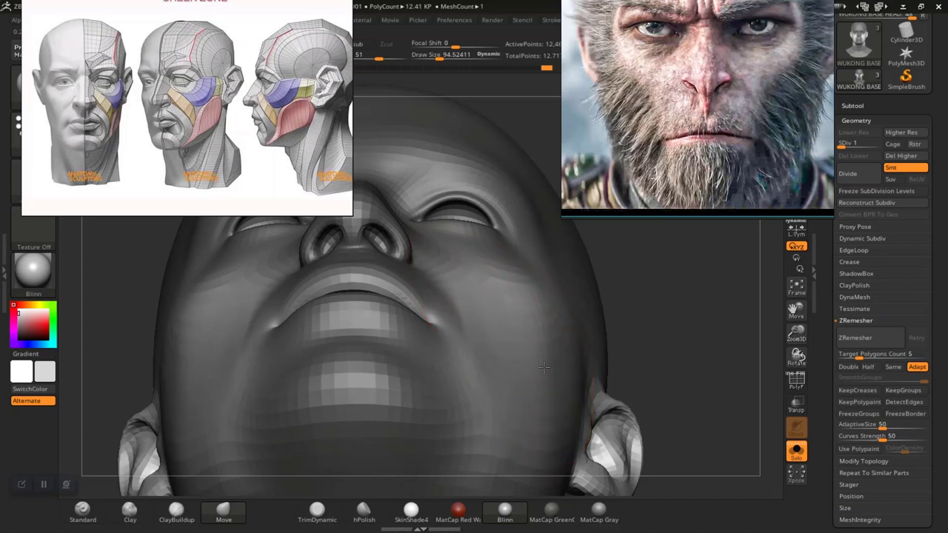
# Refine the contour of the cheeks and jaw sides with the Move brush from the front, and clear the mask.
pyautogui.keyDown('alt'); pyautogui.moveTo(647, 378); pyautogui.dragTo(652, 325); pyautogui.keyUp('alt')
pyautogui.moveTo(651, 325)
pyautogui.mouseDown()
pyautogui.moveTo(660, 382)
pyautogui.moveTo(631, 354)
pyautogui.moveTo(645, 431)
pyautogui.moveTo(619, 359)
pyautogui.moveTo(612, 383)
pyautogui.moveTo(634, 393)
pyautogui.moveTo(602, 380)
pyautogui.moveTo(635, 393)
pyautogui.moveTo(596, 380)
pyautogui.moveTo(639, 375)
pyautogui.moveTo(628, 401)
pyautogui.moveTo(592, 389)
pyautogui.mouseUp()
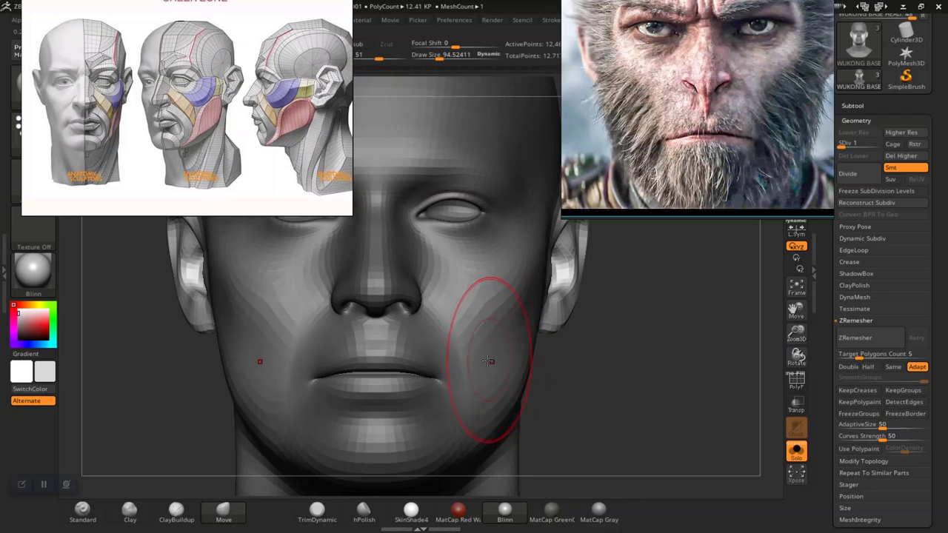
pyautogui.moveTo(544, 363)
pyautogui.mouseDown()
pyautogui.moveTo(615, 362)
pyautogui.moveTo(546, 350)
pyautogui.mouseUp()
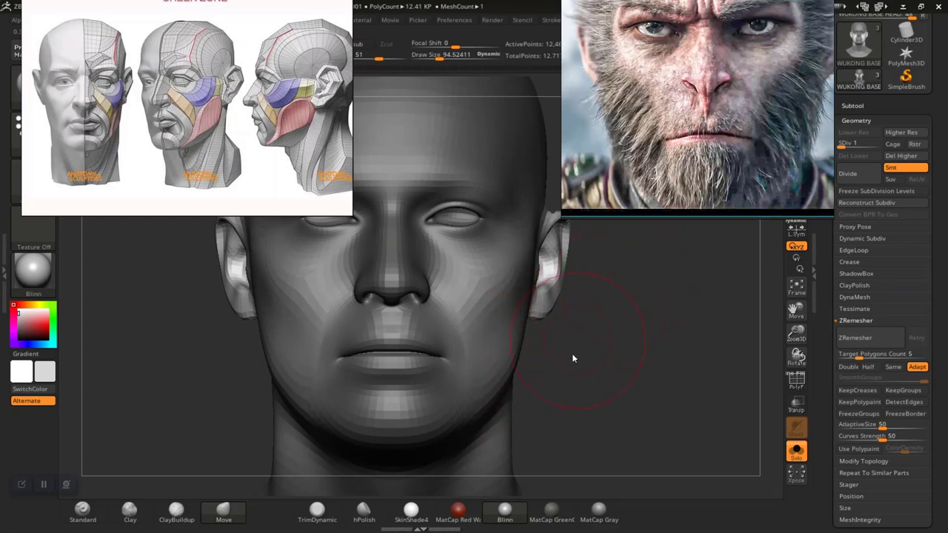
pyautogui.moveTo(571, 359)
pyautogui.mouseDown()
pyautogui.moveTo(585, 390)
pyautogui.moveTo(550, 360)
pyautogui.mouseUp()
pyautogui.keyDown('alt'); pyautogui.moveTo(591, 393); pyautogui.dragTo(655, 380); pyautogui.keyUp('alt')
pyautogui.moveTo(690, 410); pyautogui.dragTo(592, 346)
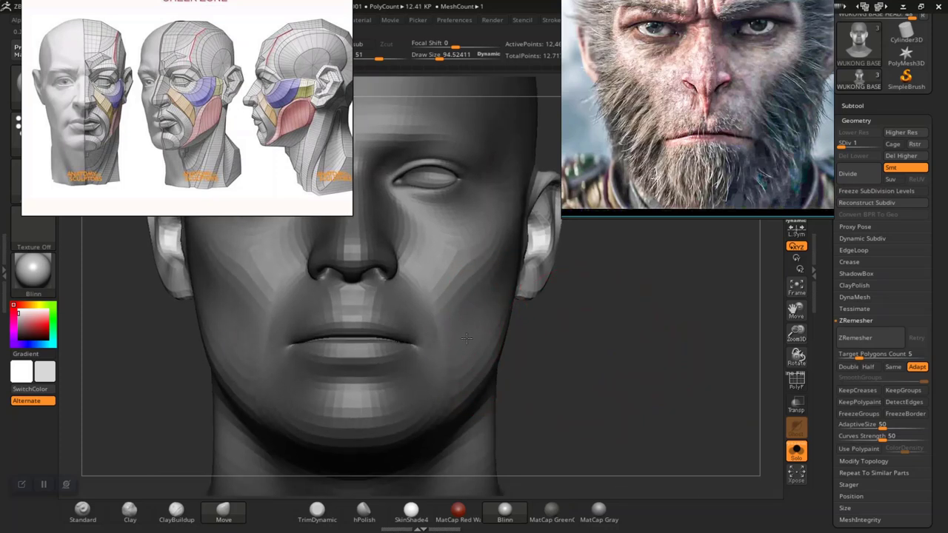
pyautogui.moveTo(461, 359); pyautogui.dragTo(461, 362)
pyautogui.moveTo(608, 386); pyautogui.dragTo(627, 370)
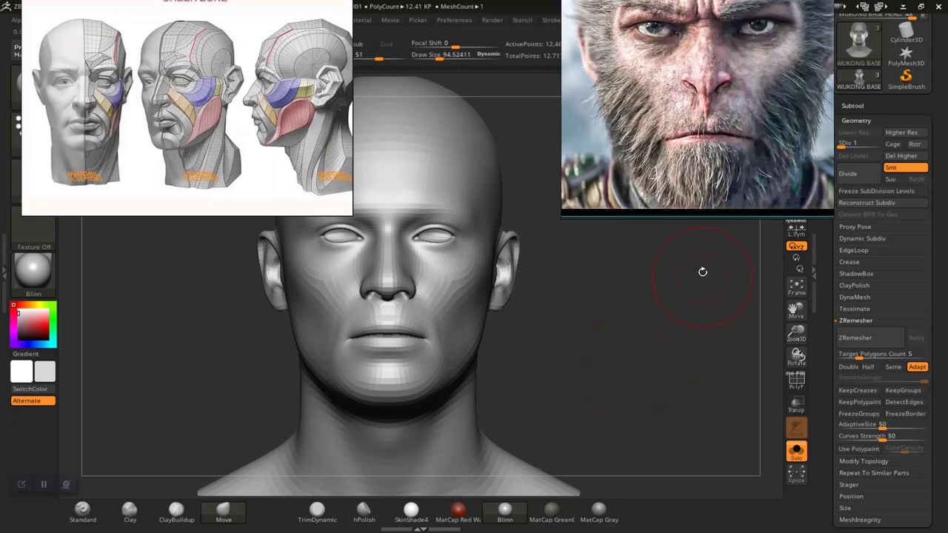
# Reposition the Wukong reference board beside the head and widen its view to show both frontal portraits.
pyautogui.scroll(-2, 683, 151)
pyautogui.moveTo(693, 76); pyautogui.dragTo(712, 185, button='right')
pyautogui.scroll(5, 711, 189)
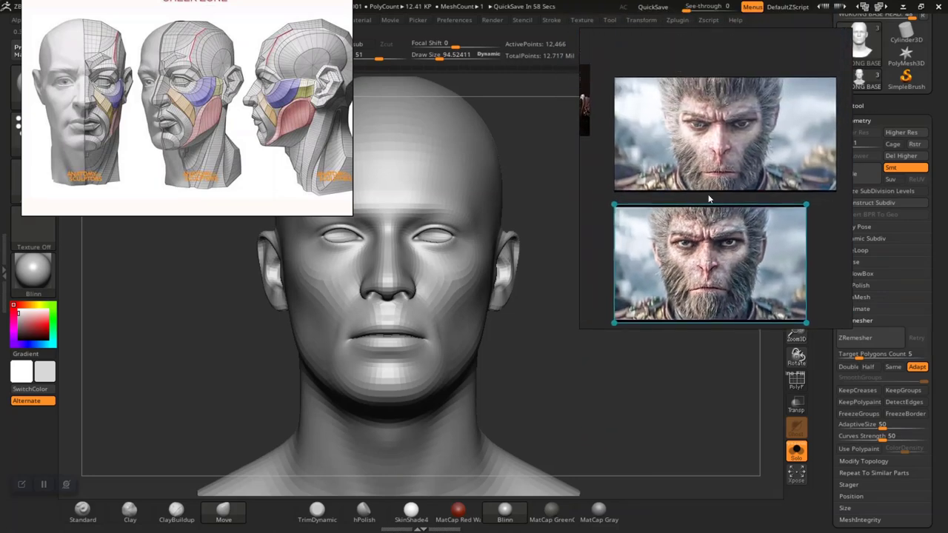
pyautogui.scroll(-3, 714, 236)
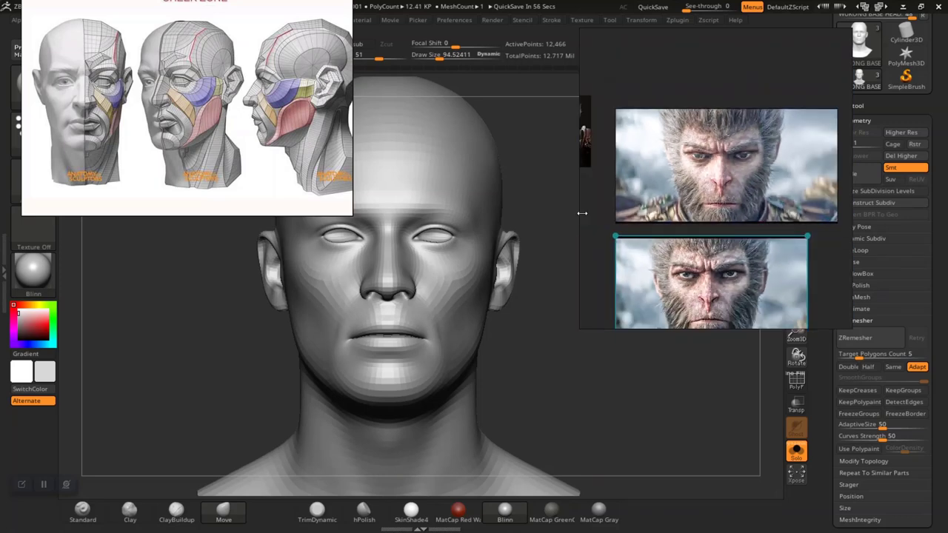
# Move the anatomy board beside the Wukong portraits and examine the cheek and jaw planes in the colour photo of the male model.
pyautogui.moveTo(182, 116); pyautogui.dragTo(476, 202)
pyautogui.scroll(-10, 476, 202)
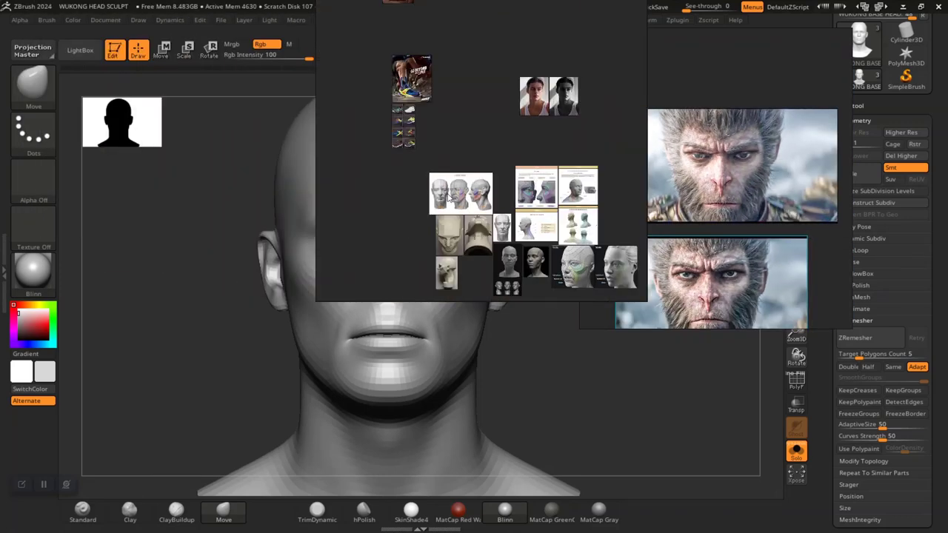
pyautogui.scroll(10, 474, 137)
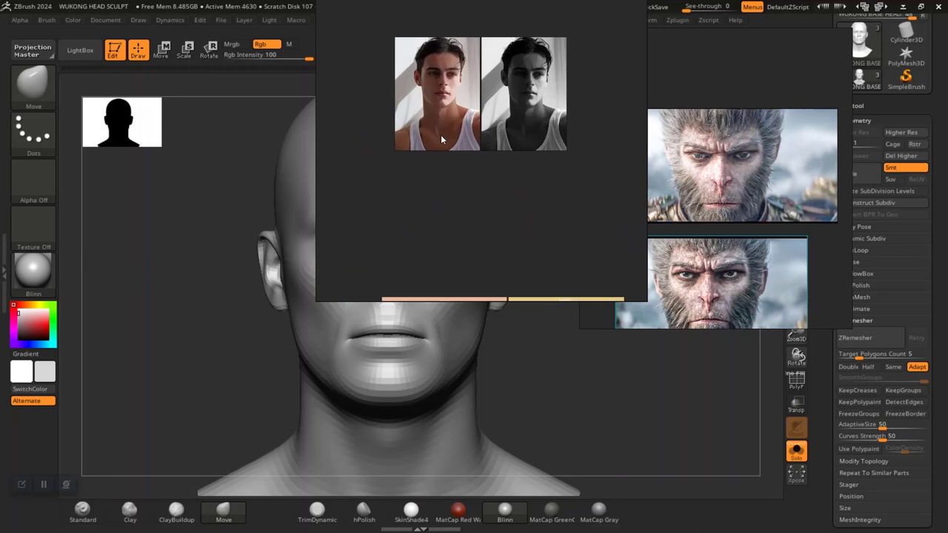
pyautogui.scroll(4, 474, 177)
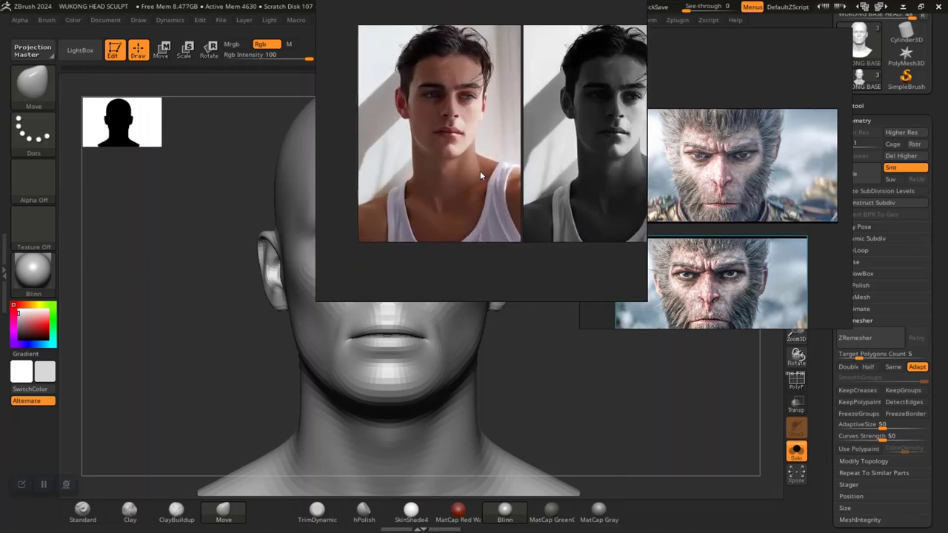
pyautogui.scroll(5, 473, 175)
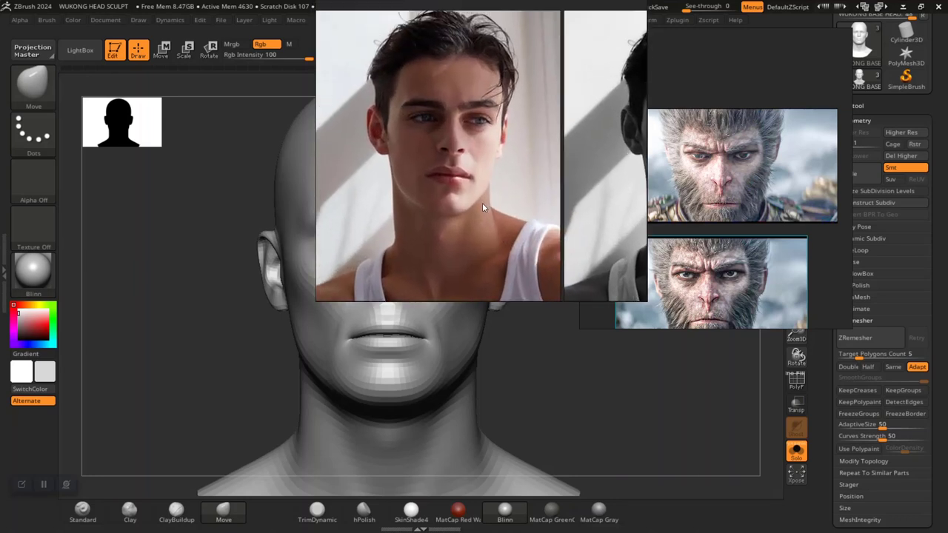
pyautogui.scroll(3, 481, 190)
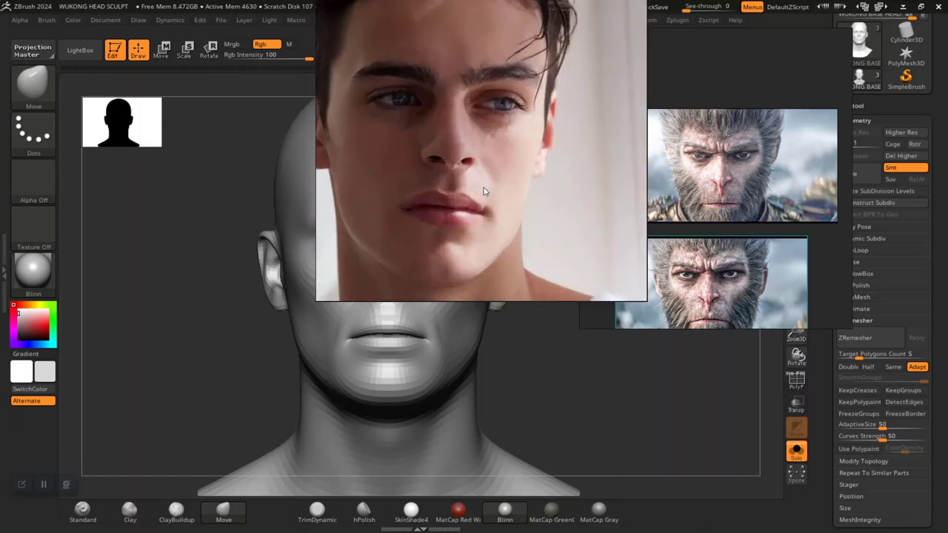
pyautogui.scroll(-3, 486, 194)
pyautogui.scroll(5, 489, 191)
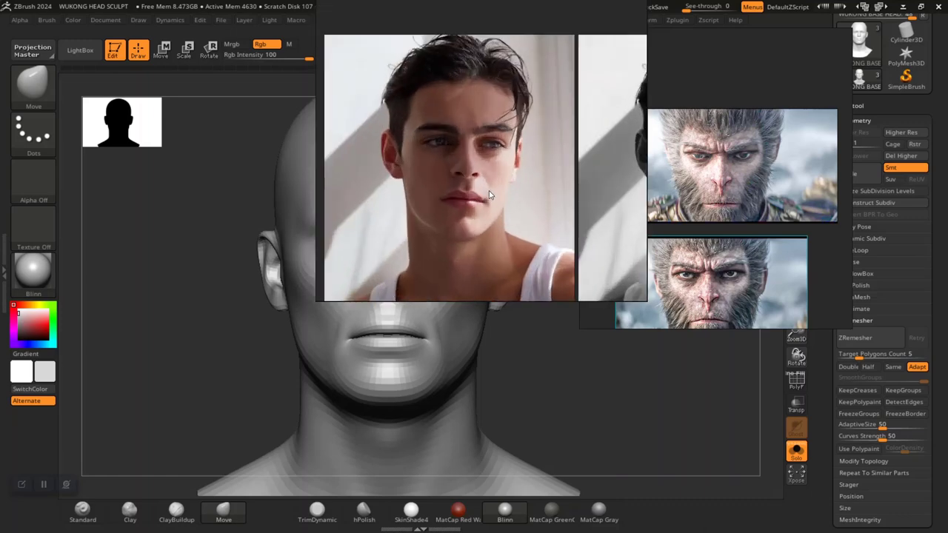
# Examine the facial proportions and jaw in the young man's portrait, and shift the reference board aside.
pyautogui.scroll(-2, 500, 195)
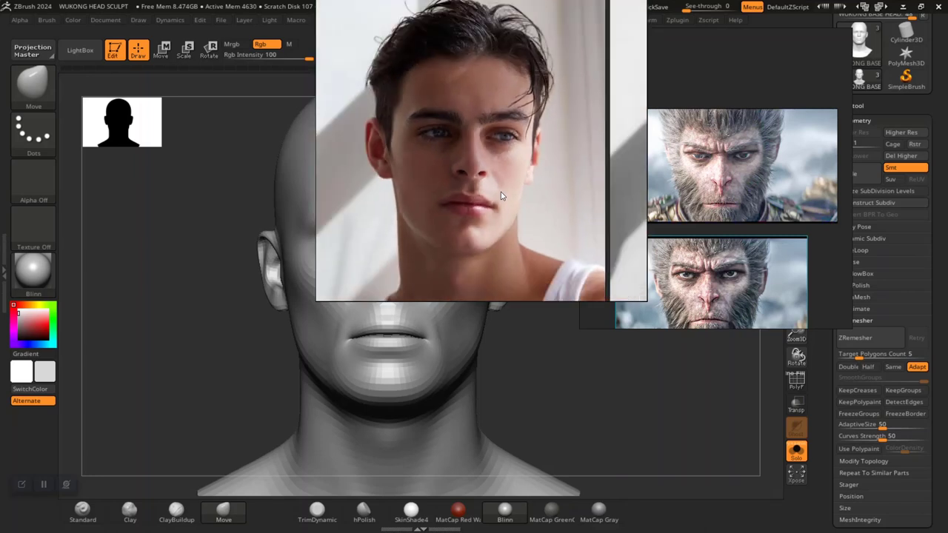
pyautogui.moveTo(506, 210); pyautogui.dragTo(506, 201, button='middle')
pyautogui.scroll(2, 506, 206)
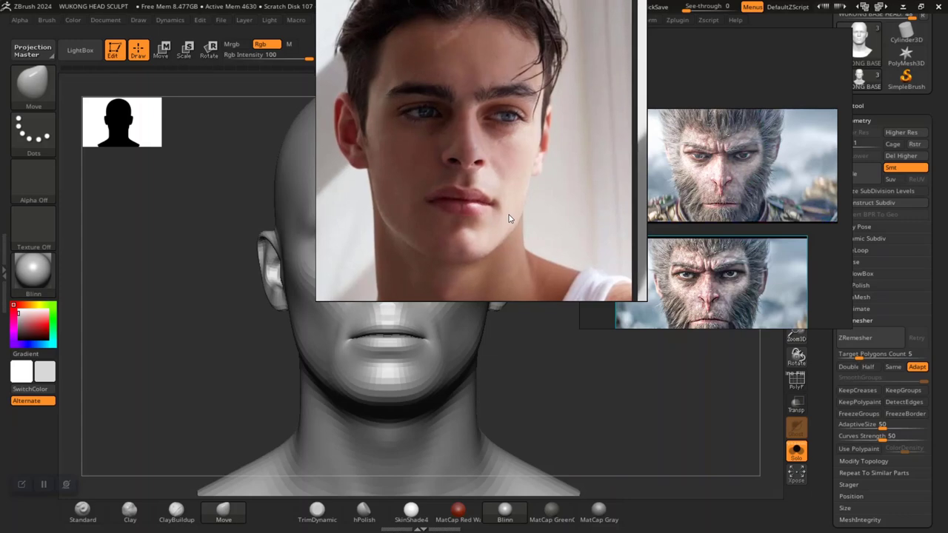
pyautogui.scroll(-5, 508, 211)
pyautogui.moveTo(474, 217); pyautogui.dragTo(317, 164)
pyautogui.scroll(-5, 707, 222)
# Examine the macaque photos and skull references on the second board for face, muzzle and jaw structure.
pyautogui.scroll(10, 703, 209)
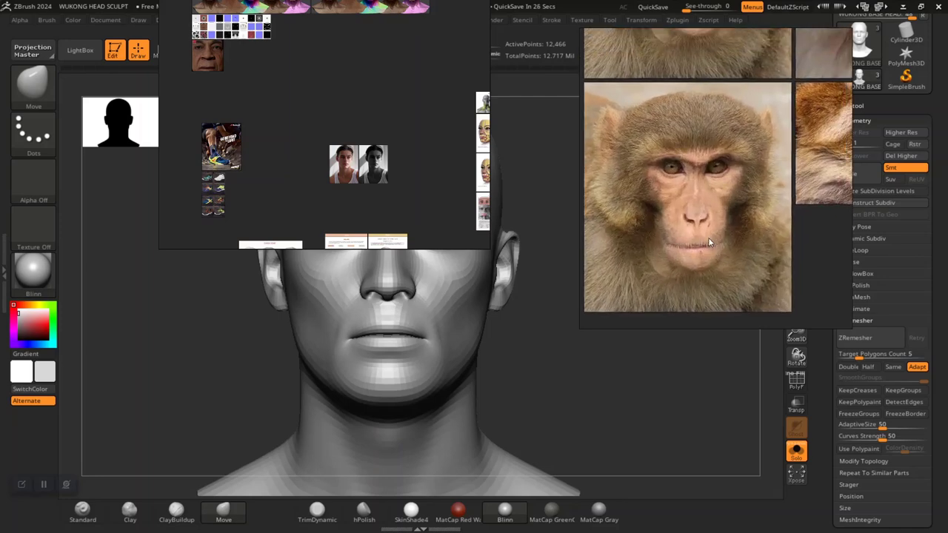
pyautogui.scroll(-5, 711, 229)
pyautogui.moveTo(714, 226); pyautogui.dragTo(716, 242, button='middle')
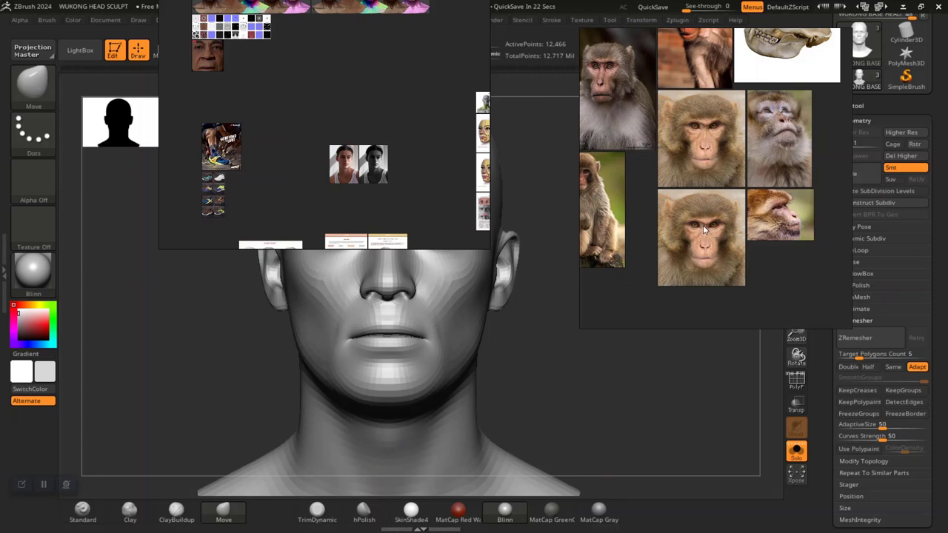
pyautogui.scroll(5, 712, 235)
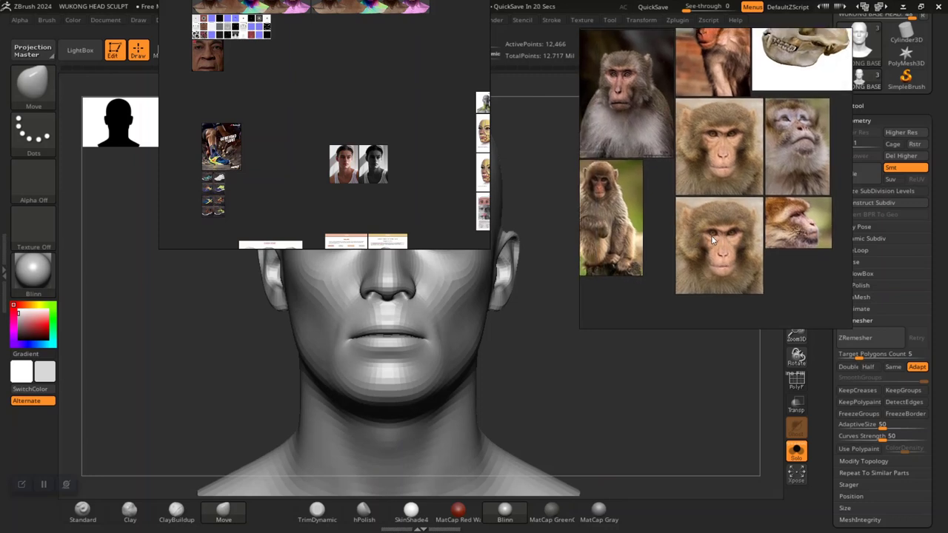
pyautogui.moveTo(716, 241); pyautogui.dragTo(617, 259, button='middle')
pyautogui.moveTo(702, 205); pyautogui.dragTo(726, 232, button='middle')
pyautogui.moveTo(660, 215); pyautogui.dragTo(696, 304, button='middle')
pyautogui.scroll(-5, 704, 215)
pyautogui.scroll(7, 692, 159)
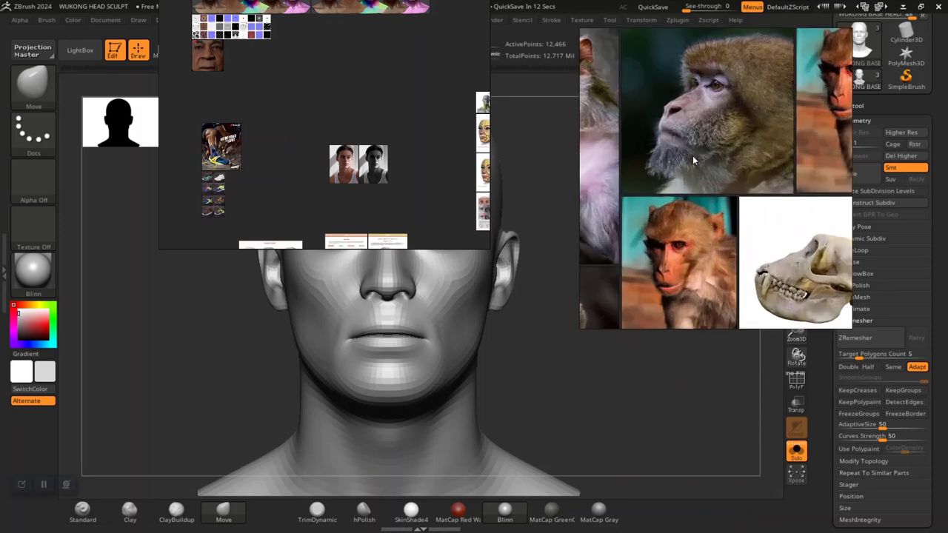
pyautogui.scroll(-4, 689, 167)
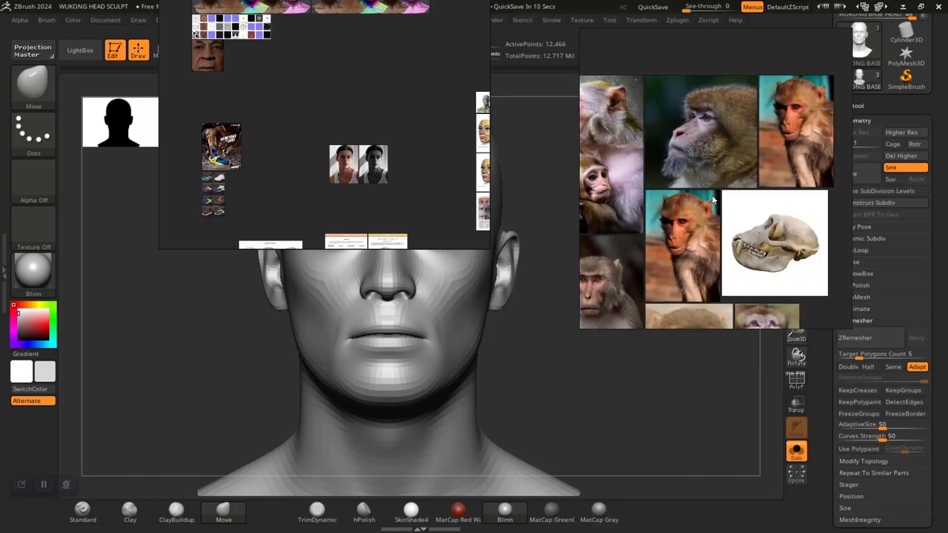
pyautogui.scroll(2, 714, 200)
pyautogui.scroll(-6, 727, 224)
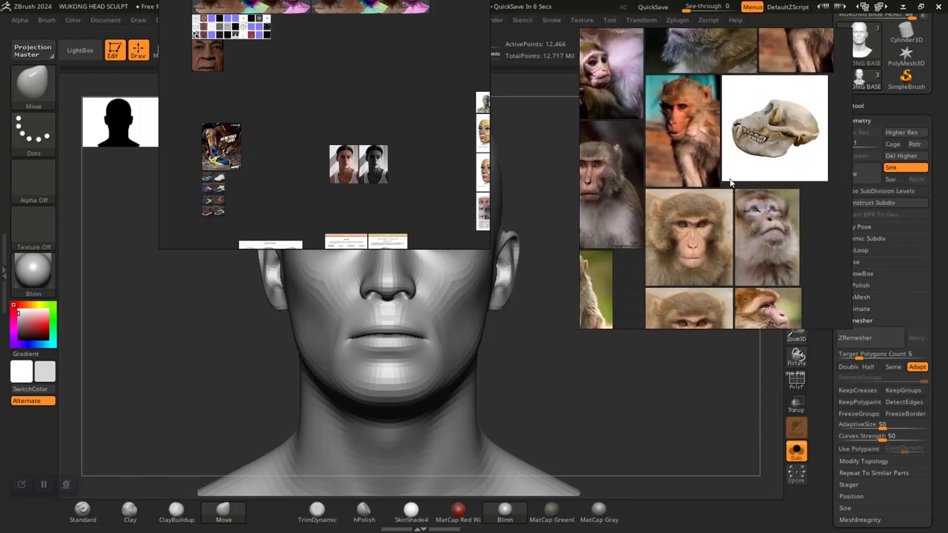
pyautogui.scroll(5, 683, 196)
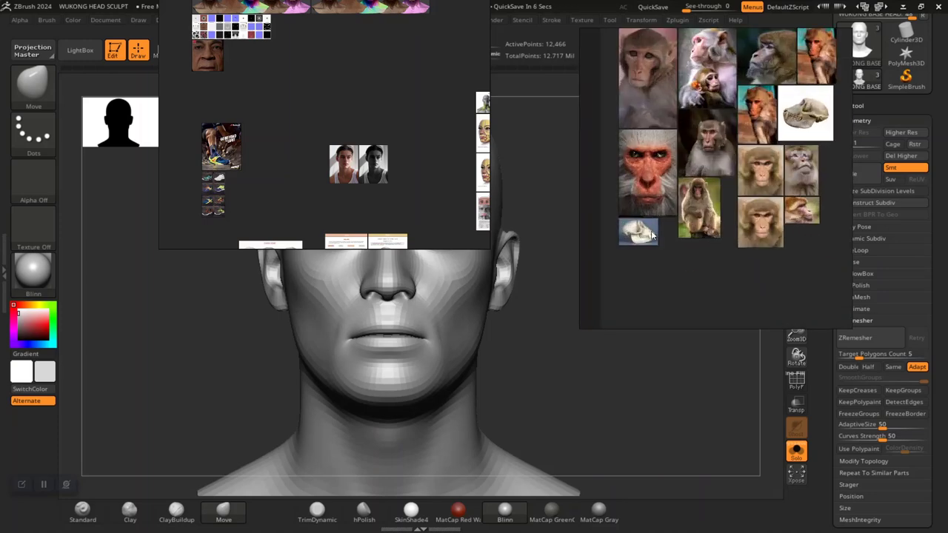
pyautogui.scroll(4, 657, 250)
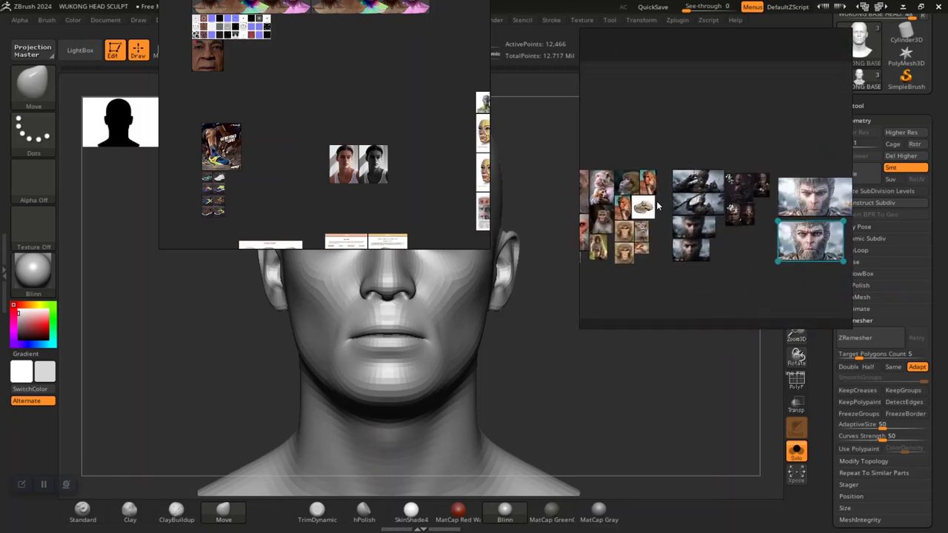
# Frame a close-up of the lower Wukong face image on the second reference board.
pyautogui.scroll(8, 782, 239)
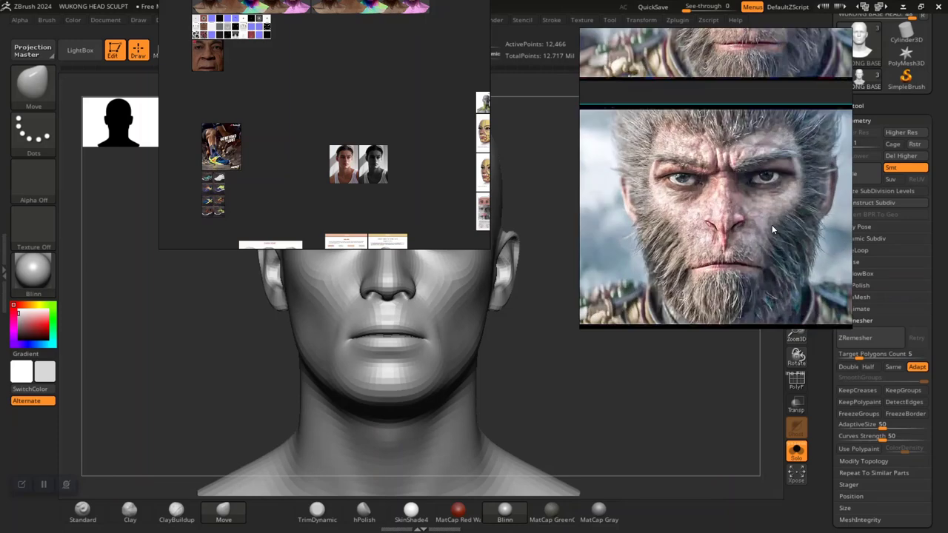
pyautogui.moveTo(771, 226); pyautogui.dragTo(766, 208, button='middle')
pyautogui.scroll(3, 757, 214)
pyautogui.scroll(3, 761, 221)
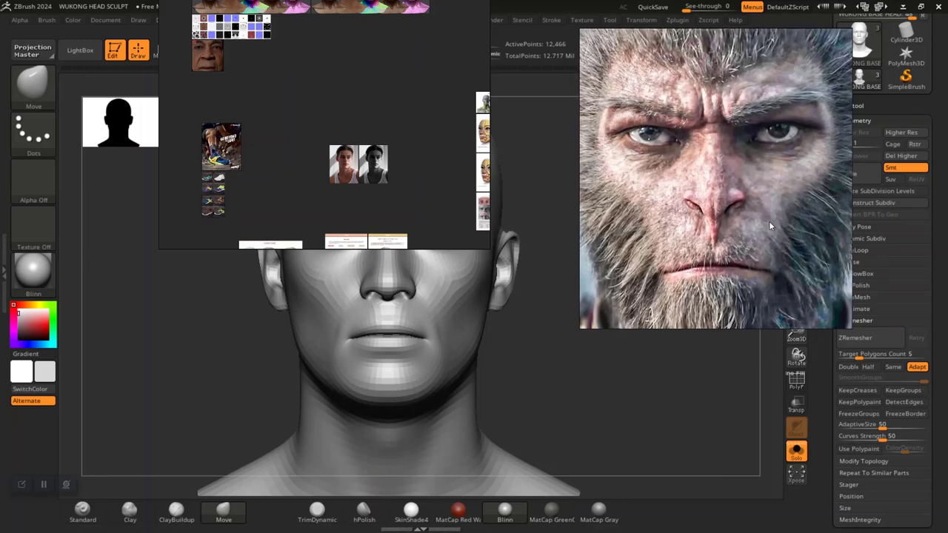
# Move the portrait reference board clear of the sculpted head and focus it on the colour portrait.
pyautogui.moveTo(348, 197)
pyautogui.mouseDown(button='right')
pyautogui.moveTo(306, 27)
pyautogui.moveTo(295, 14)
pyautogui.moveTo(331, 2)
pyautogui.moveTo(329, 59)
pyautogui.moveTo(344, 95)
pyautogui.mouseUp(button='right')
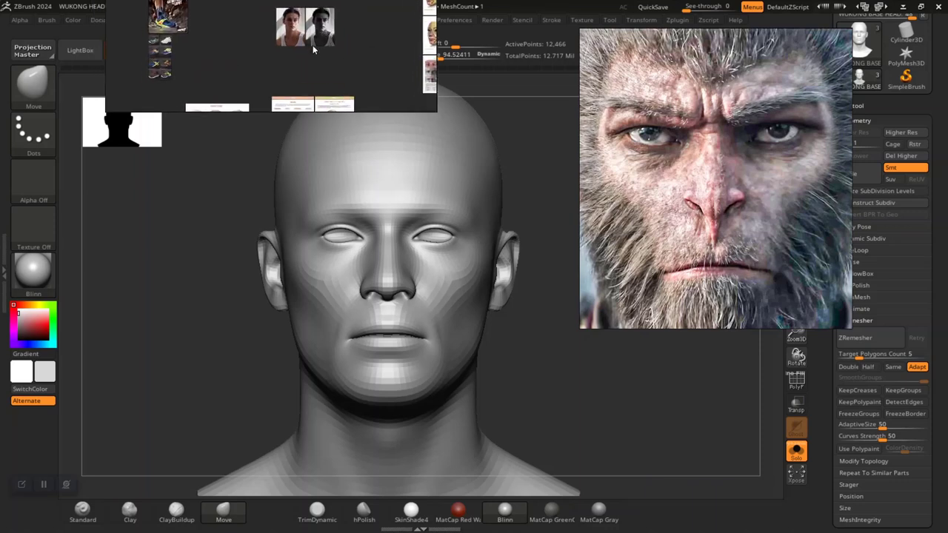
pyautogui.moveTo(300, 67); pyautogui.dragTo(325, 115, button='middle')
pyautogui.doubleClick(315, 83)
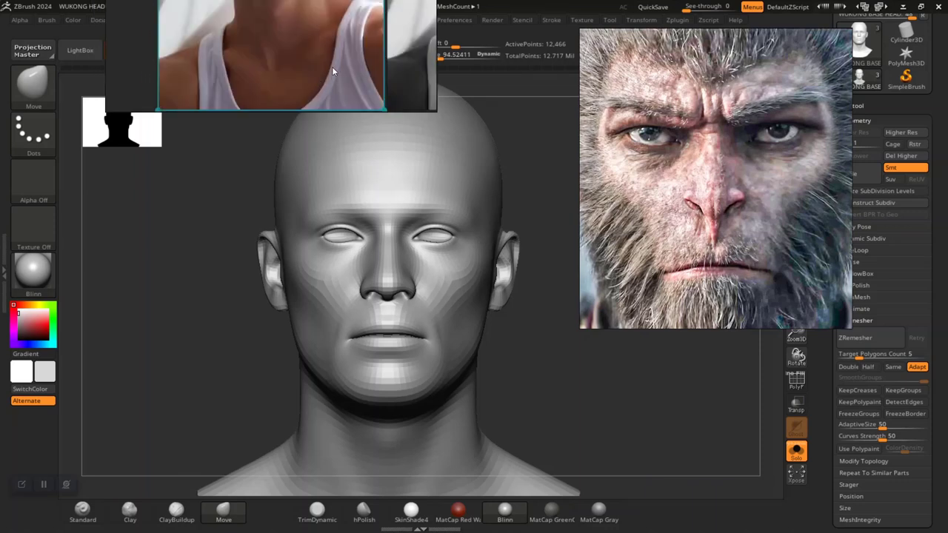
pyautogui.moveTo(332, 70); pyautogui.dragTo(338, 48)
pyautogui.click(517, 381)
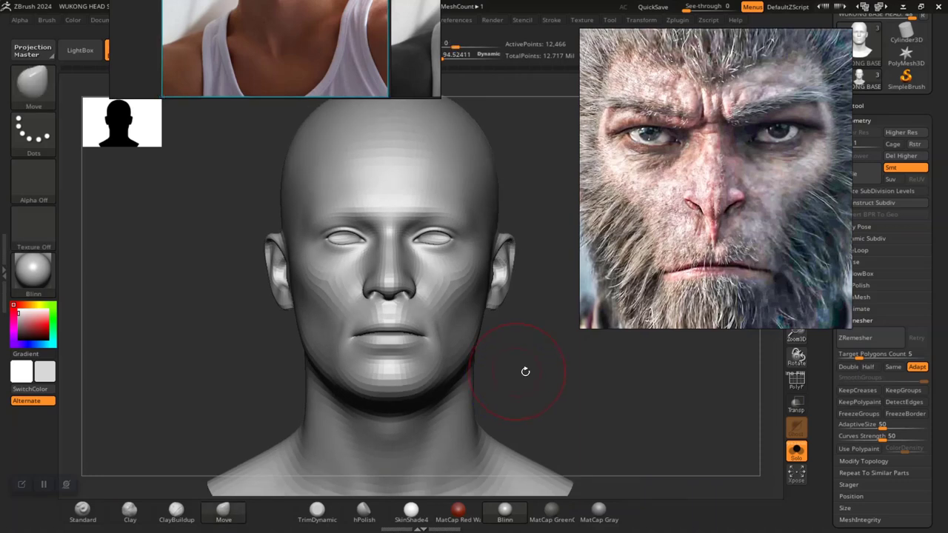
# Adjust the jaw with the Move brush at a Draw Size of about 129 and Focal Shift -32.
pyautogui.moveTo(554, 387)
pyautogui.keyDown('alt'); pyautogui.mouseDown()
pyautogui.moveTo(563, 421)
pyautogui.moveTo(547, 406)
pyautogui.moveTo(540, 348)
pyautogui.mouseUp(); pyautogui.keyUp('alt')
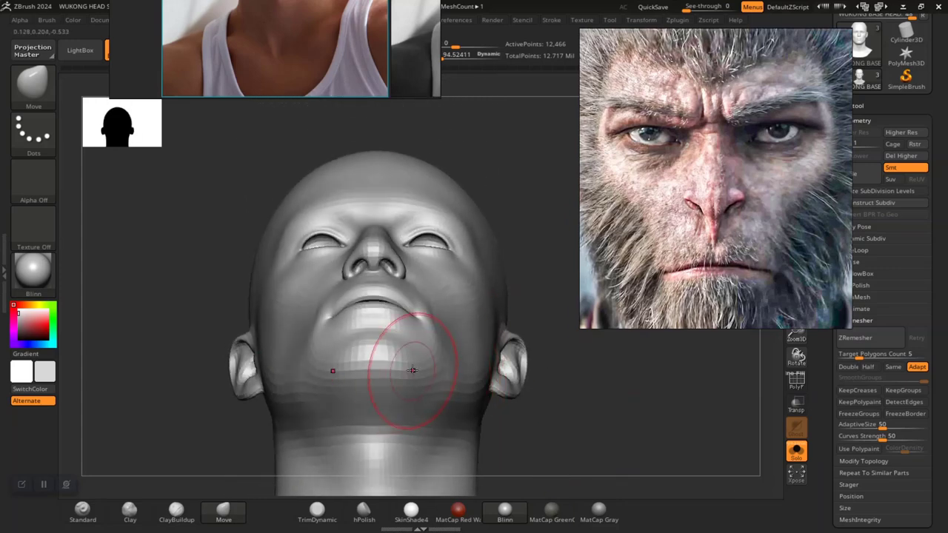
pyautogui.press('space')
pyautogui.click(424, 362)
pyautogui.moveTo(423, 351); pyautogui.dragTo(426, 352)
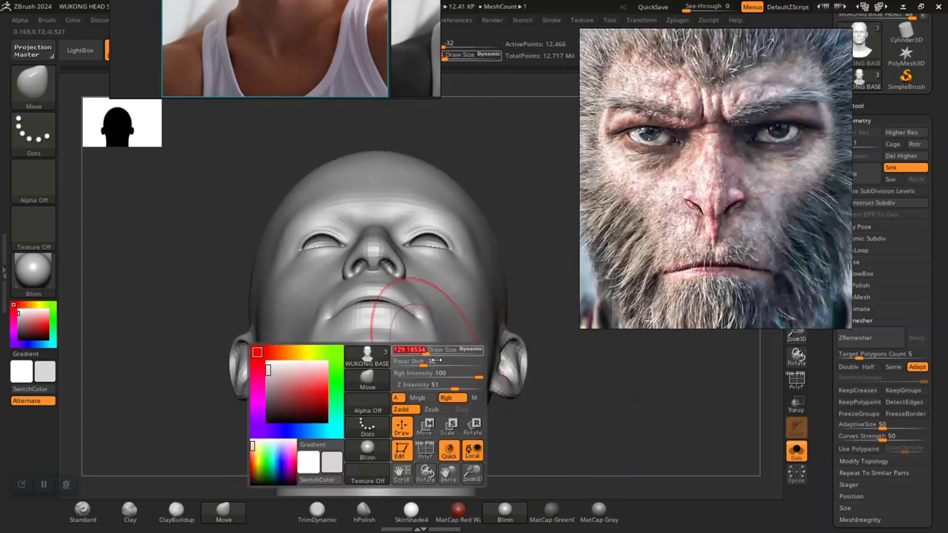
pyautogui.keyDown('alt'); pyautogui.moveTo(505, 431); pyautogui.dragTo(554, 434); pyautogui.keyUp('alt')
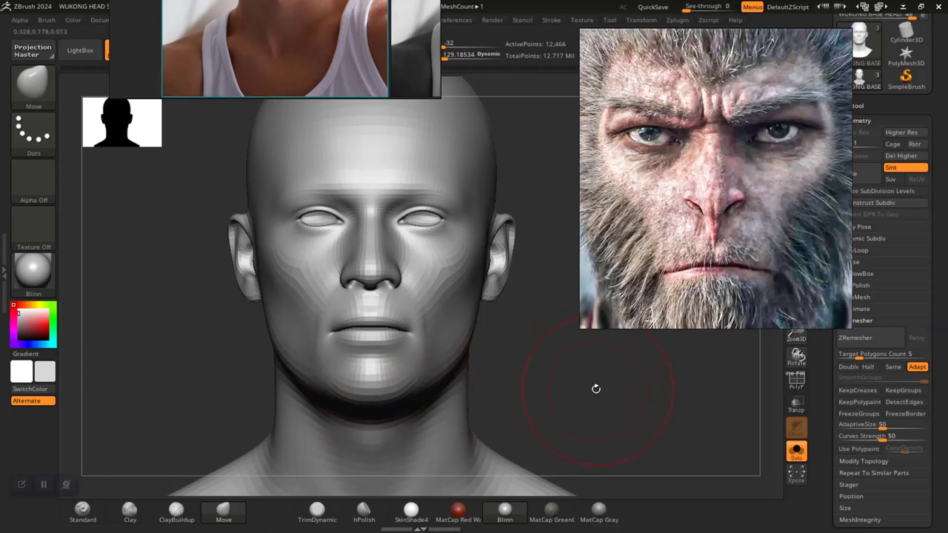
pyautogui.moveTo(596, 389); pyautogui.dragTo(474, 405)
pyautogui.moveTo(593, 409)
pyautogui.keyDown('alt'); pyautogui.mouseDown()
pyautogui.moveTo(564, 382)
pyautogui.moveTo(581, 393)
pyautogui.moveTo(527, 397)
pyautogui.moveTo(554, 407)
pyautogui.moveTo(520, 392)
pyautogui.mouseUp(); pyautogui.keyUp('alt')
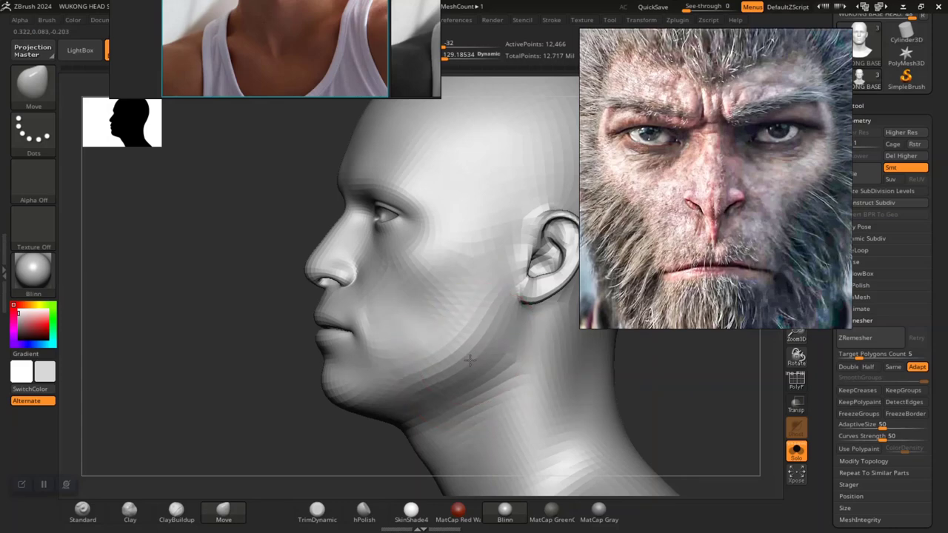
# Refine the jawline and upper neck below the ears with the Move brush, and undo the last stroke.
pyautogui.moveTo(331, 431); pyautogui.dragTo(392, 418)
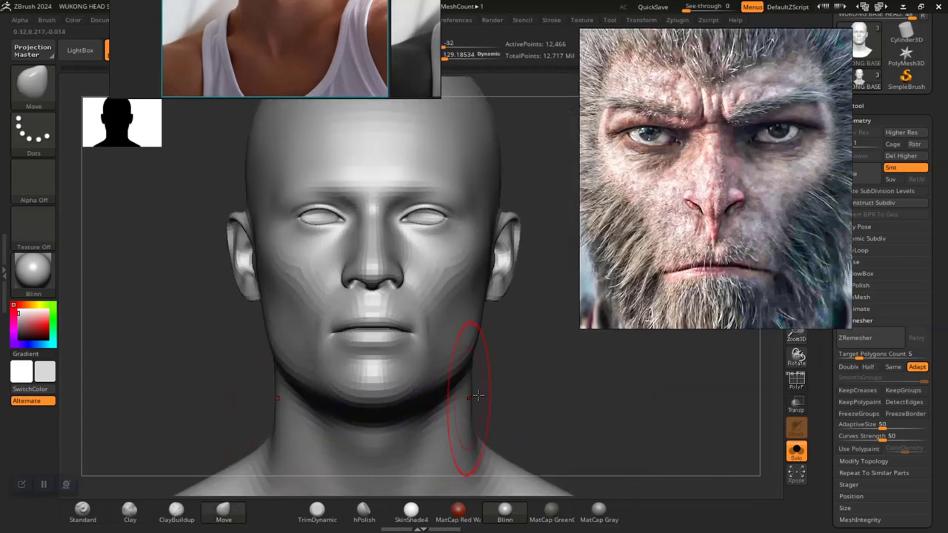
pyautogui.keyDown('alt'); pyautogui.moveTo(558, 395); pyautogui.dragTo(487, 356); pyautogui.keyUp('alt')
pyautogui.moveTo(552, 370)
pyautogui.keyDown('alt'); pyautogui.mouseDown()
pyautogui.moveTo(539, 361)
pyautogui.moveTo(531, 389)
pyautogui.moveTo(490, 386)
pyautogui.mouseUp(); pyautogui.keyUp('alt')
pyautogui.moveTo(482, 313); pyautogui.dragTo(421, 276)
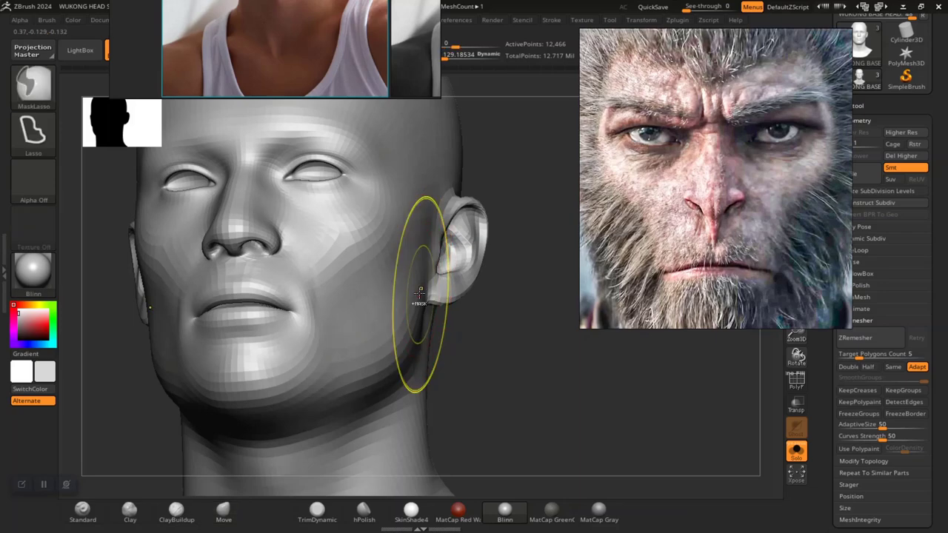
pyautogui.hotkey('ctrl', 'z')
pyautogui.moveTo(490, 350)
pyautogui.mouseDown()
pyautogui.moveTo(476, 349)
pyautogui.moveTo(504, 339)
pyautogui.mouseUp()
# Set the Draw Size to about 99 and reshape the rear corner of the jaw below the ear.
pyautogui.press('space')
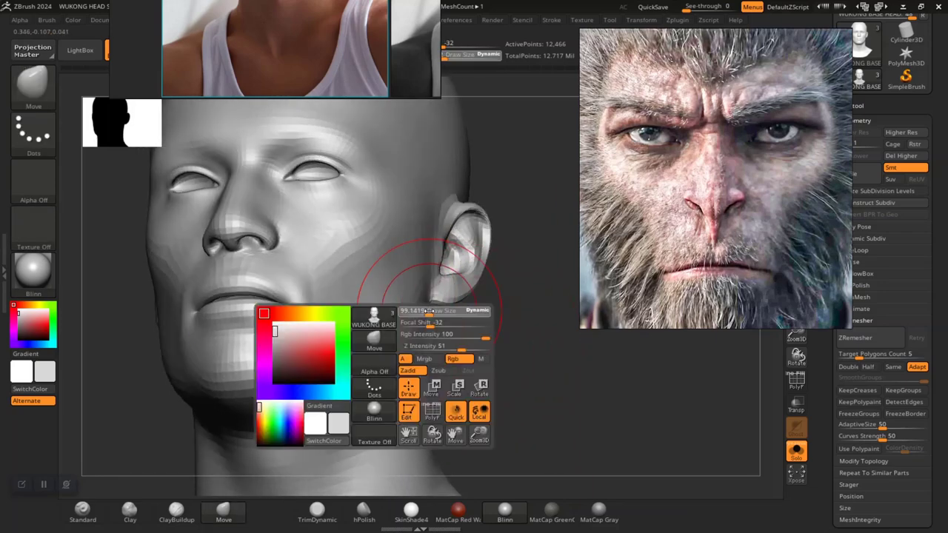
pyautogui.moveTo(429, 322); pyautogui.dragTo(422, 321)
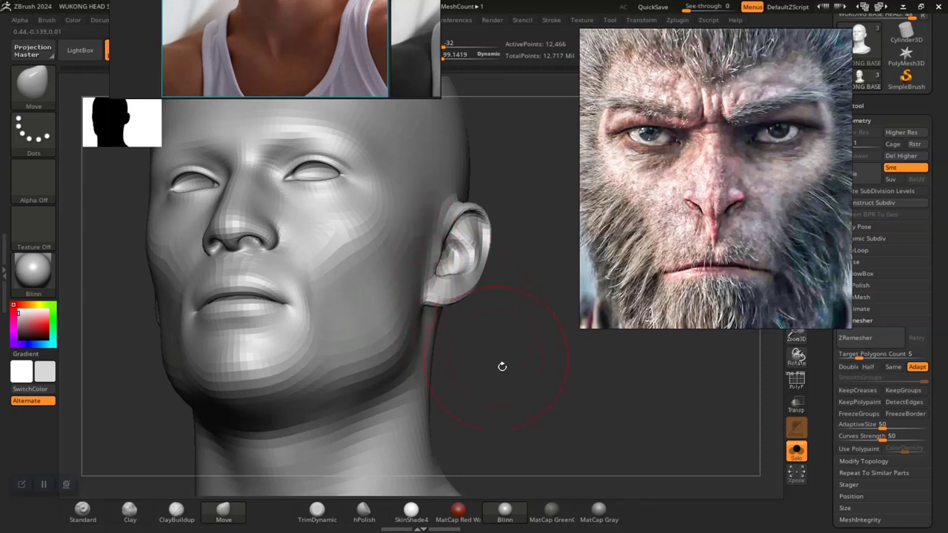
pyautogui.keyDown('alt'); pyautogui.moveTo(482, 312); pyautogui.dragTo(476, 288); pyautogui.keyUp('alt')
pyautogui.moveTo(482, 318)
pyautogui.mouseDown()
pyautogui.moveTo(520, 337)
pyautogui.moveTo(513, 368)
pyautogui.moveTo(499, 321)
pyautogui.moveTo(510, 341)
pyautogui.moveTo(501, 360)
pyautogui.moveTo(489, 344)
pyautogui.moveTo(424, 348)
pyautogui.mouseUp()
# Set the Draw Size to about 124 and adjust the side of the jaw and lower cheek.
pyautogui.press('space')
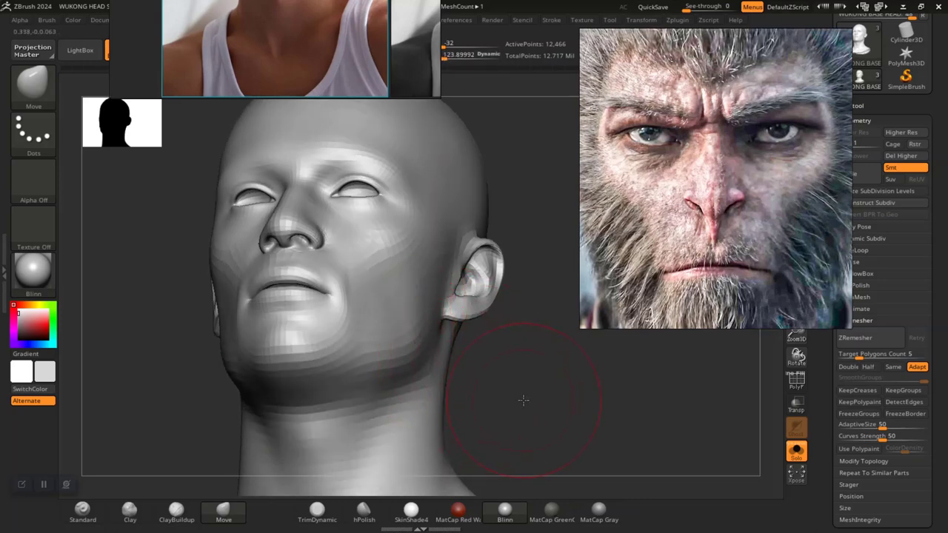
pyautogui.moveTo(522, 399)
pyautogui.mouseDown()
pyautogui.moveTo(556, 398)
pyautogui.moveTo(510, 345)
pyautogui.moveTo(484, 353)
pyautogui.moveTo(444, 339)
pyautogui.moveTo(513, 383)
pyautogui.moveTo(483, 348)
pyautogui.moveTo(454, 341)
pyautogui.moveTo(503, 338)
pyautogui.moveTo(458, 307)
pyautogui.mouseUp()
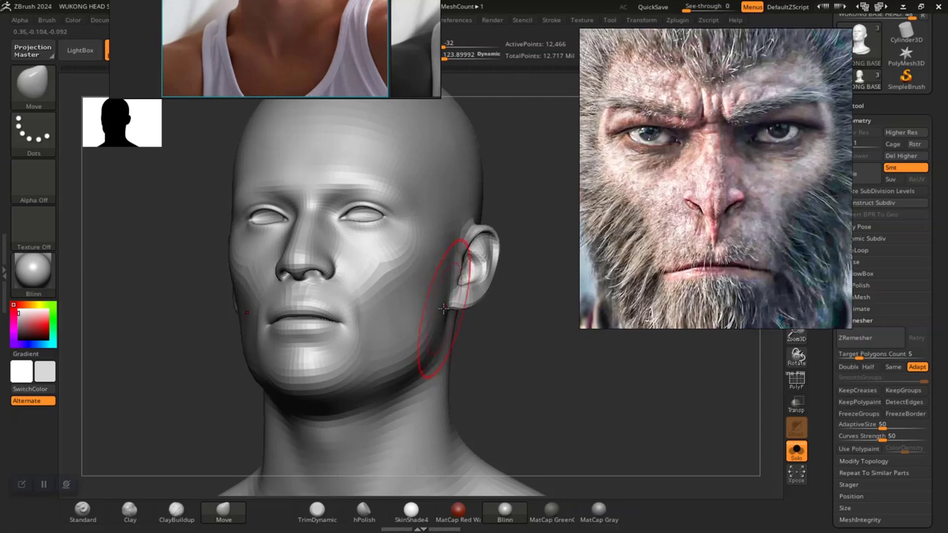
pyautogui.keyDown('shift'); pyautogui.moveTo(512, 367); pyautogui.dragTo(503, 413); pyautogui.keyUp('shift')
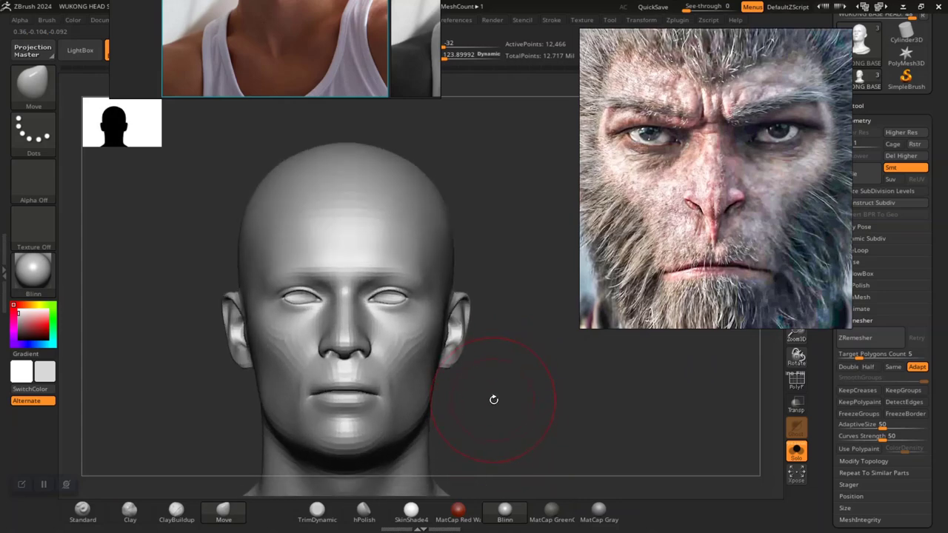
pyautogui.keyDown('alt'); pyautogui.moveTo(509, 382); pyautogui.dragTo(473, 376); pyautogui.keyUp('alt')
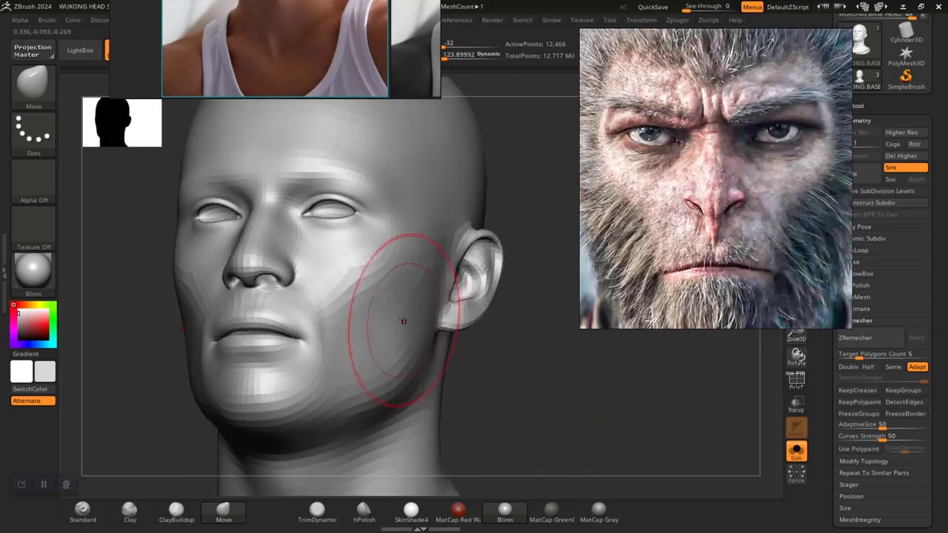
pyautogui.moveTo(390, 307)
pyautogui.mouseDown()
pyautogui.moveTo(374, 321)
pyautogui.moveTo(375, 310)
pyautogui.mouseUp()
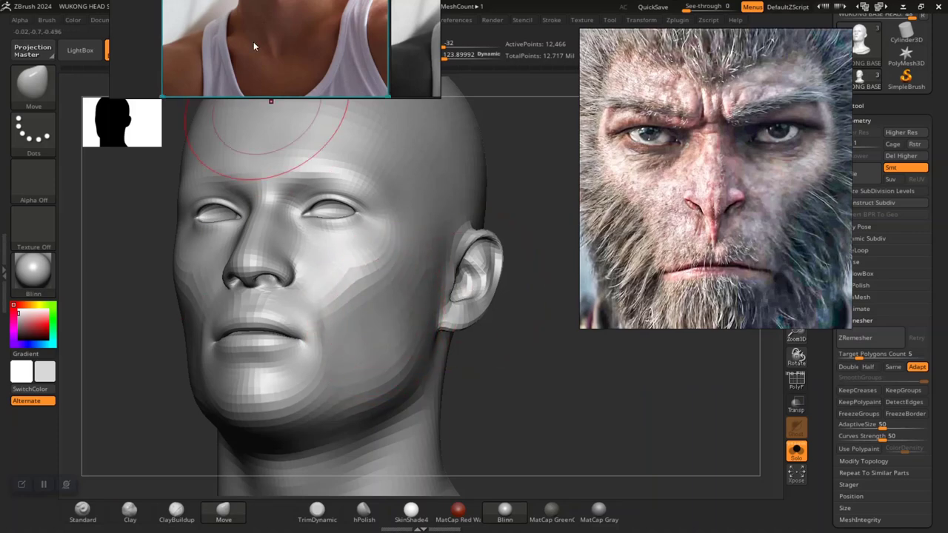
# Browse the anatomy board for head-plane references and examine the jaw planes and cheek zone diagram.
pyautogui.scroll(-5, 254, 40)
pyautogui.moveTo(262, 49); pyautogui.dragTo(357, 305, button='right')
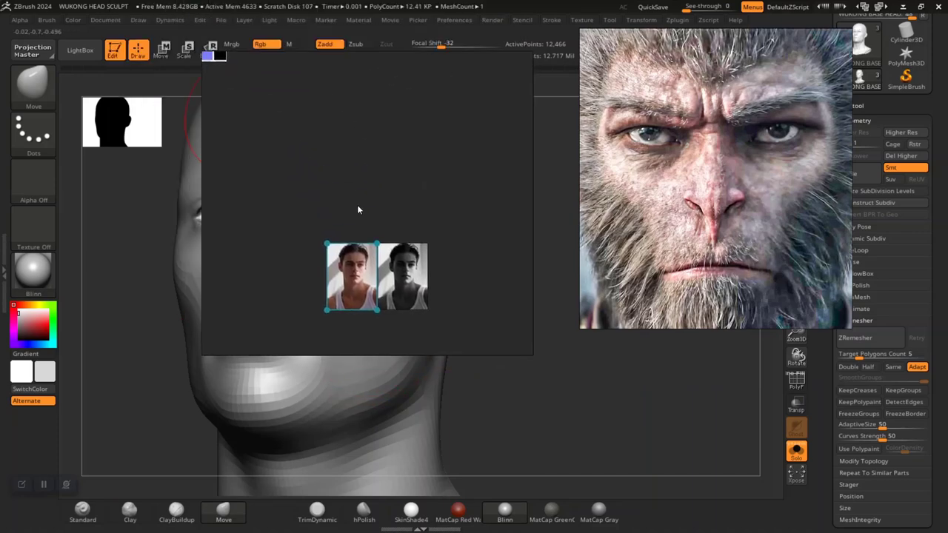
pyautogui.scroll(-5, 370, 182)
pyautogui.moveTo(379, 178); pyautogui.dragTo(387, 150, button='middle')
pyautogui.scroll(8, 348, 170)
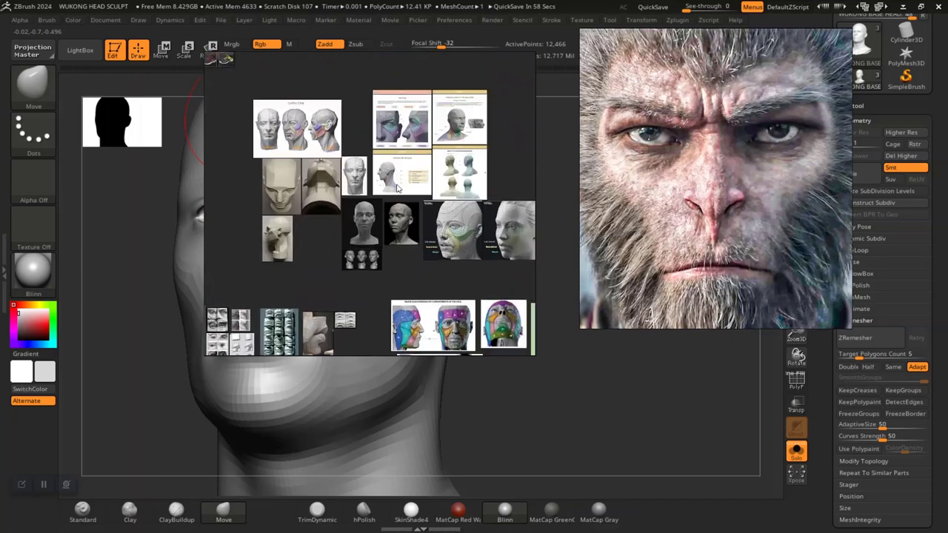
pyautogui.scroll(5, 309, 159)
pyautogui.moveTo(316, 203); pyautogui.dragTo(377, 191, button='middle')
pyautogui.scroll(-3, 406, 206)
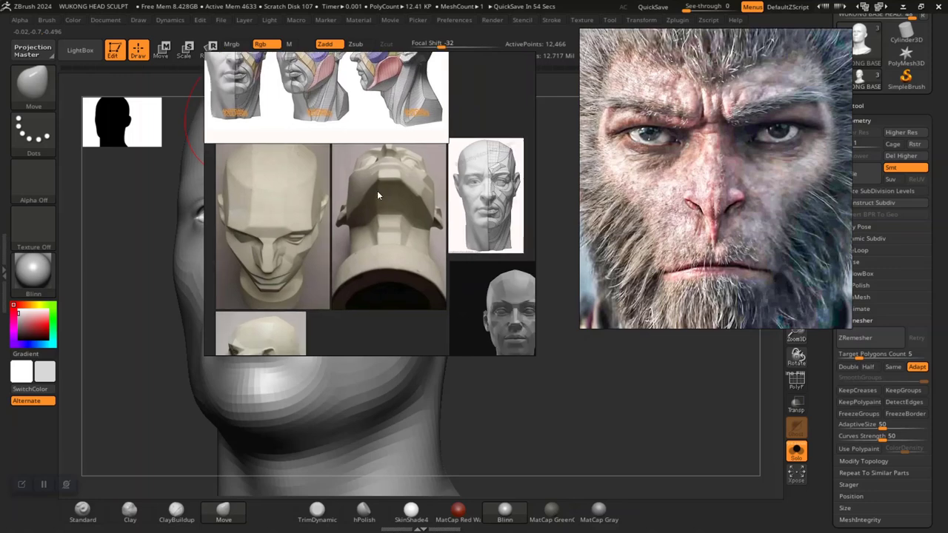
pyautogui.moveTo(385, 223); pyautogui.dragTo(389, 245, button='middle')
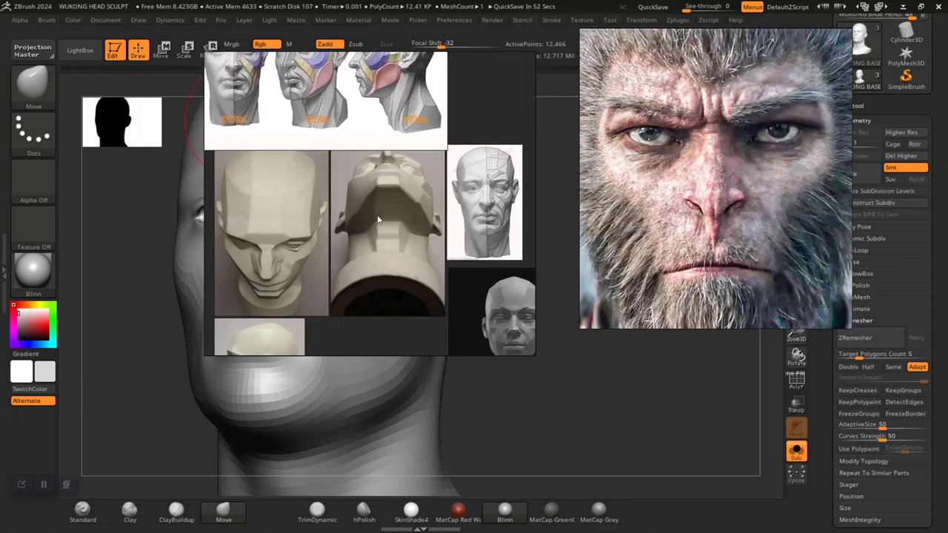
pyautogui.moveTo(352, 164); pyautogui.dragTo(386, 255, button='middle')
pyautogui.scroll(4, 361, 200)
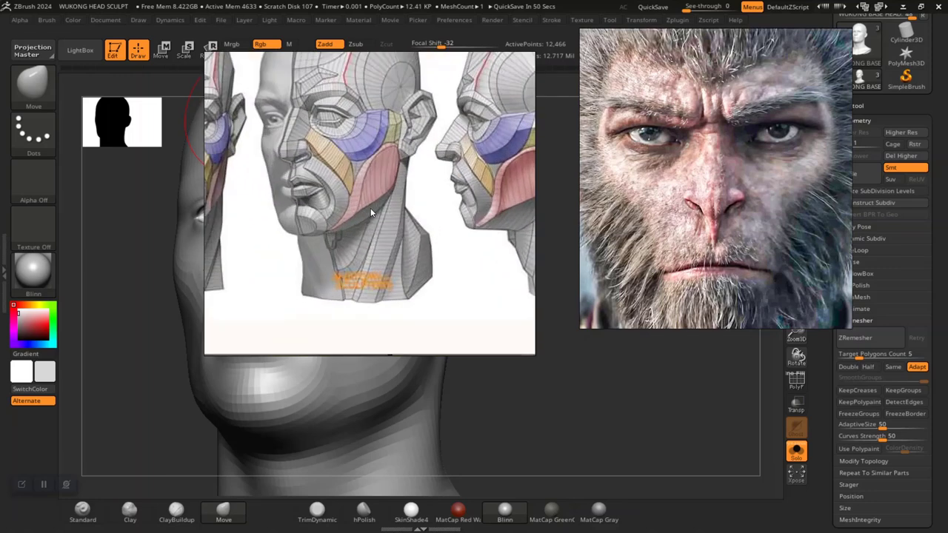
# Place the reference board over the Wukong image, framed on the cheek zone diagram, and view the head from the front.
pyautogui.moveTo(370, 208)
pyautogui.mouseDown()
pyautogui.moveTo(566, 220)
pyautogui.moveTo(583, 200)
pyautogui.mouseUp()
pyautogui.scroll(-4, 583, 200)
pyautogui.scroll(2, 545, 211)
pyautogui.moveTo(545, 210); pyautogui.dragTo(595, 236, button='middle')
pyautogui.moveTo(595, 236)
pyautogui.mouseDown(button='right')
pyautogui.moveTo(642, 217)
pyautogui.moveTo(701, 218)
pyautogui.mouseUp(button='right')
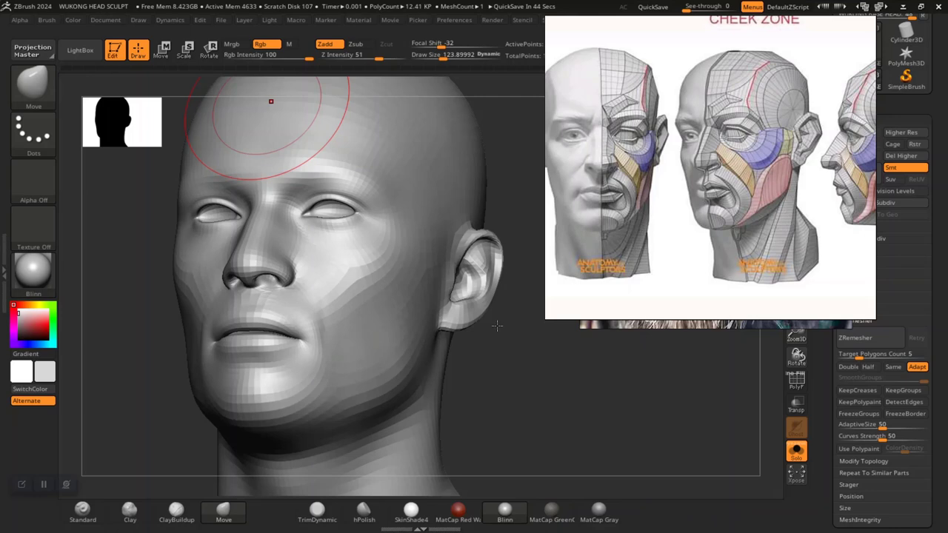
pyautogui.moveTo(501, 384)
pyautogui.mouseDown()
pyautogui.moveTo(474, 383)
pyautogui.moveTo(431, 361)
pyautogui.moveTo(466, 370)
pyautogui.moveTo(457, 389)
pyautogui.mouseUp()
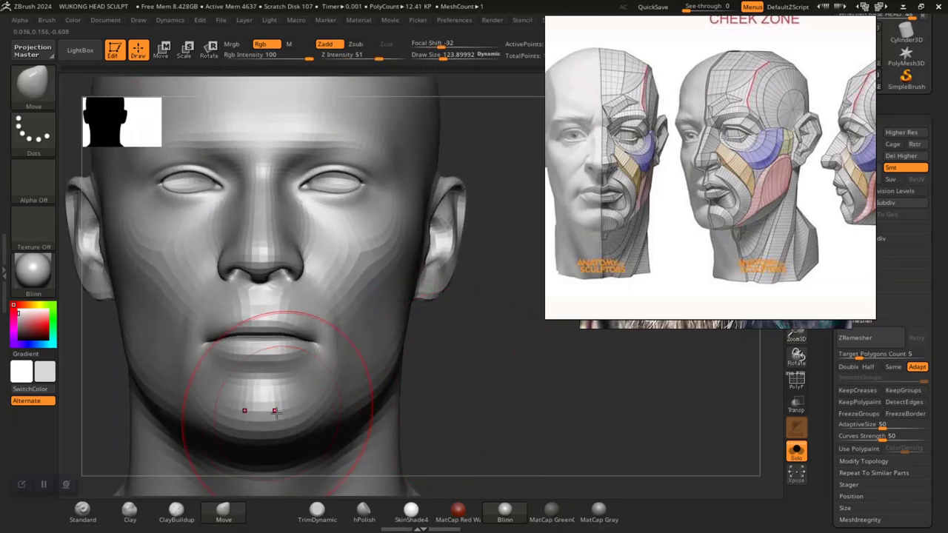
# Switch to the DamStandard brush and set the Draw Size to about 77.
pyautogui.click(319, 512)
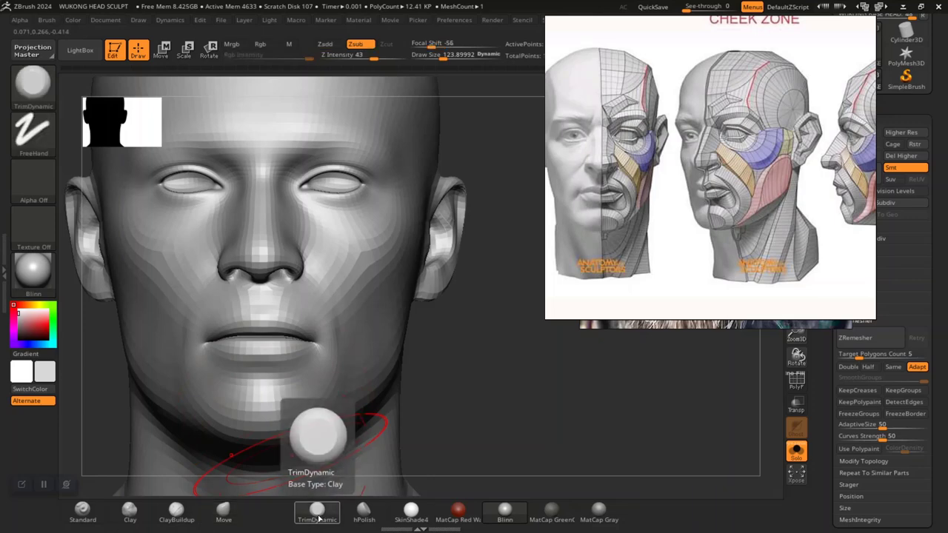
pyautogui.press('b')
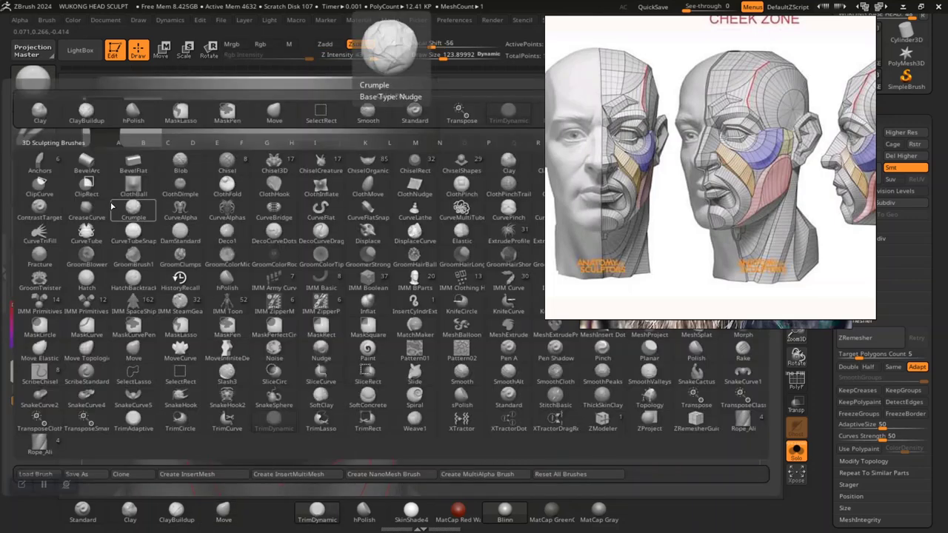
pyautogui.click(180, 236)
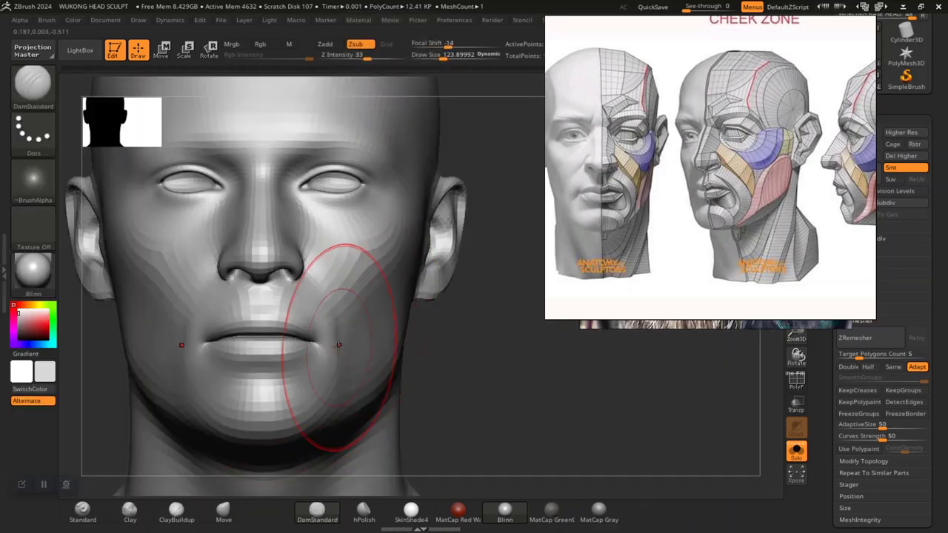
pyautogui.press('space')
pyautogui.moveTo(402, 300); pyautogui.dragTo(400, 299)
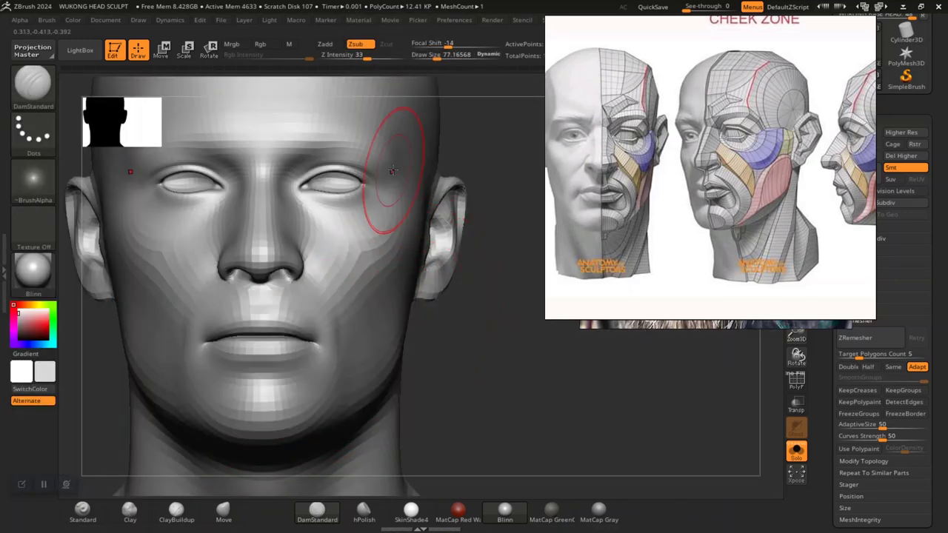
# Open the brush's Lazy Mouse settings and carve the crease under the cheekbone back toward the ear.
pyautogui.moveTo(480, 303)
pyautogui.mouseDown()
pyautogui.moveTo(497, 349)
pyautogui.moveTo(490, 364)
pyautogui.moveTo(404, 359)
pyautogui.moveTo(433, 345)
pyautogui.mouseUp()
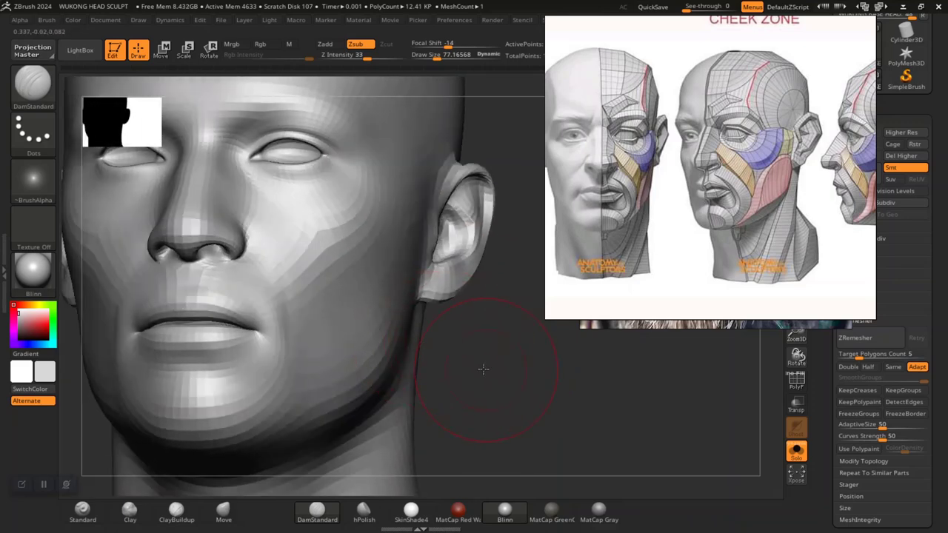
pyautogui.moveTo(483, 368); pyautogui.dragTo(390, 290)
pyautogui.moveTo(463, 359); pyautogui.dragTo(400, 243)
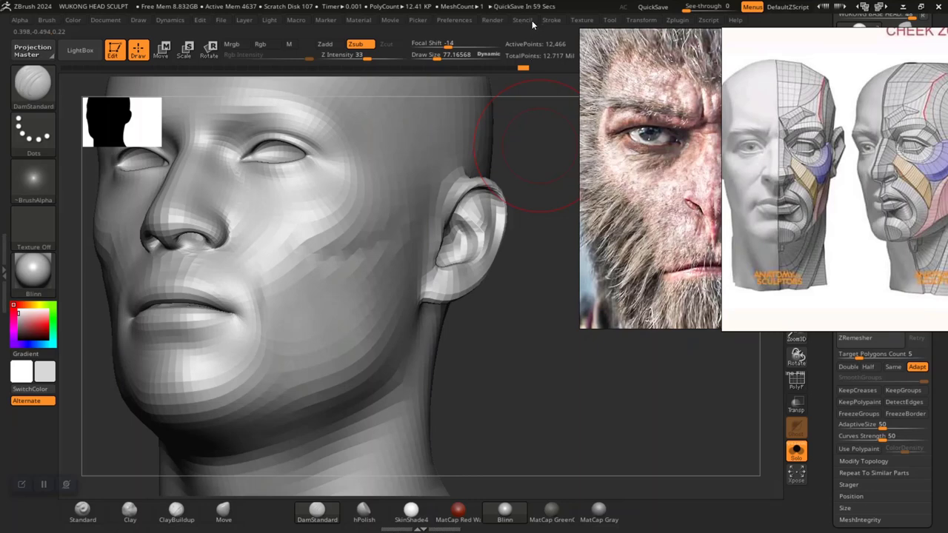
pyautogui.click(550, 20)
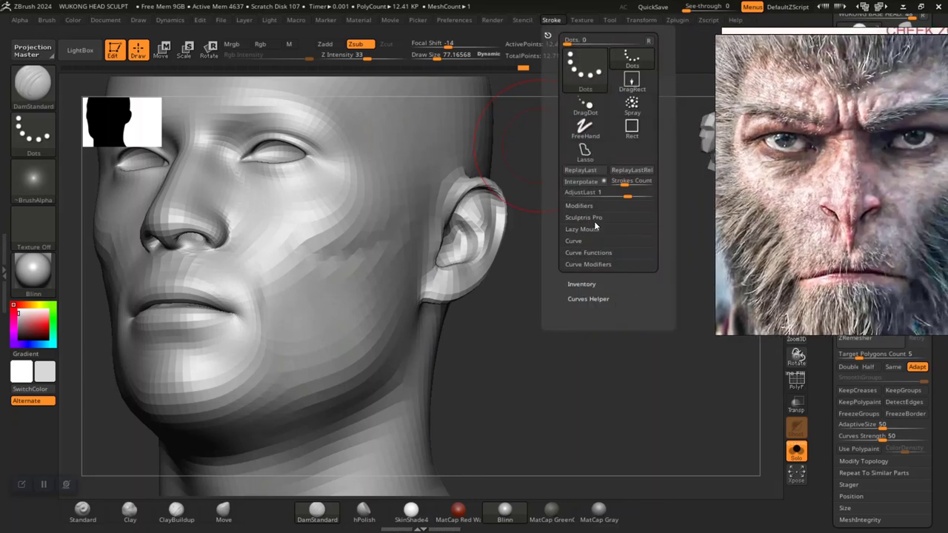
pyautogui.click(581, 229)
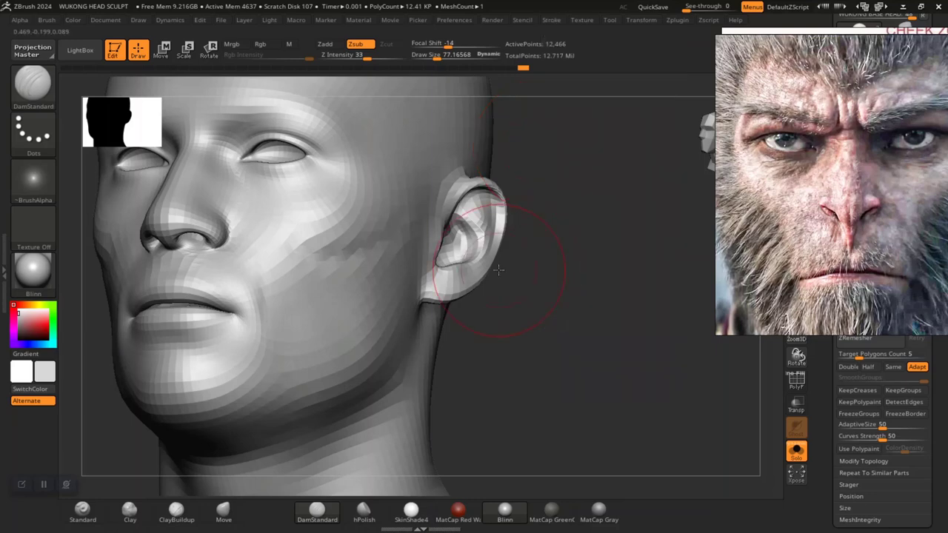
pyautogui.moveTo(509, 334); pyautogui.dragTo(552, 354)
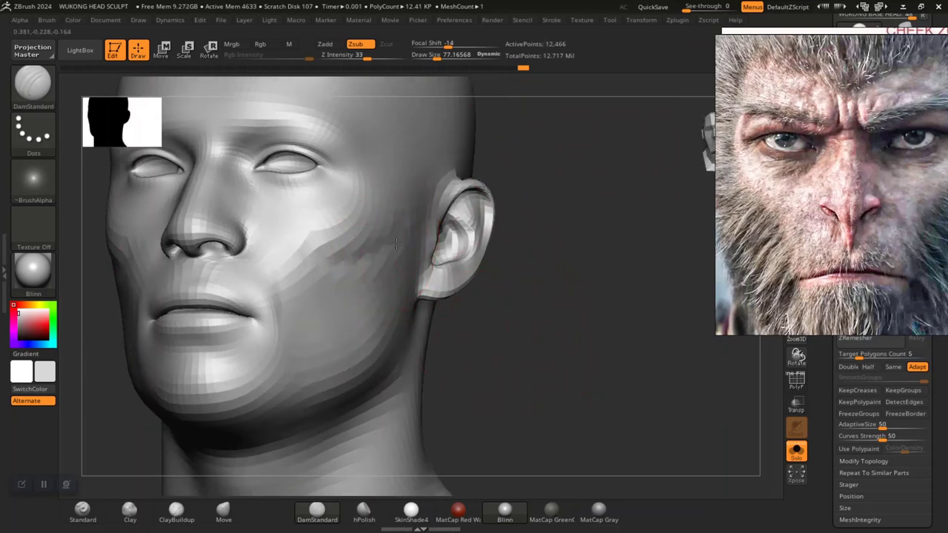
pyautogui.moveTo(503, 328); pyautogui.dragTo(494, 369)
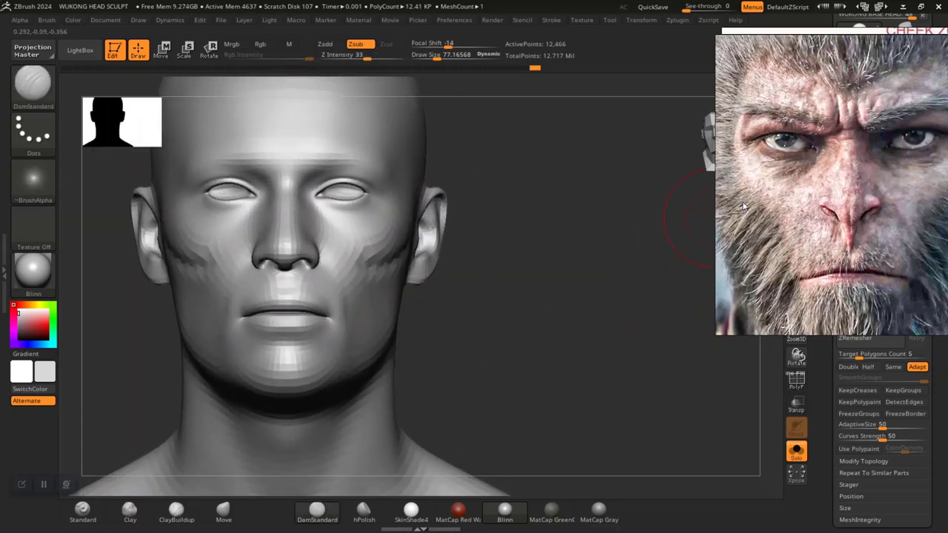
# Reposition the Wukong image and the cheek zone board beside the head.
pyautogui.moveTo(829, 168); pyautogui.dragTo(632, 158)
pyautogui.rightClick(838, 191)
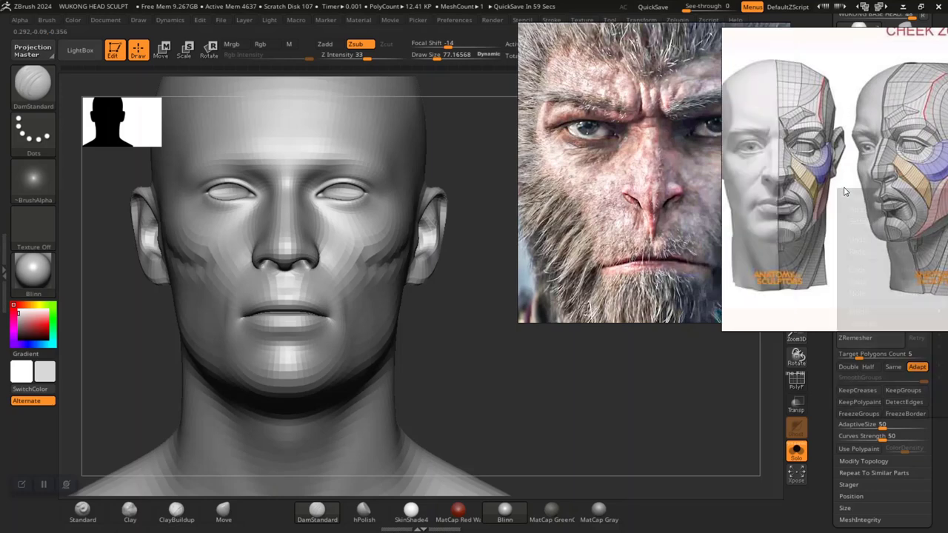
pyautogui.moveTo(820, 171)
pyautogui.mouseDown()
pyautogui.moveTo(796, 168)
pyautogui.moveTo(809, 174)
pyautogui.mouseUp()
pyautogui.moveTo(847, 175); pyautogui.dragTo(716, 158, button='right')
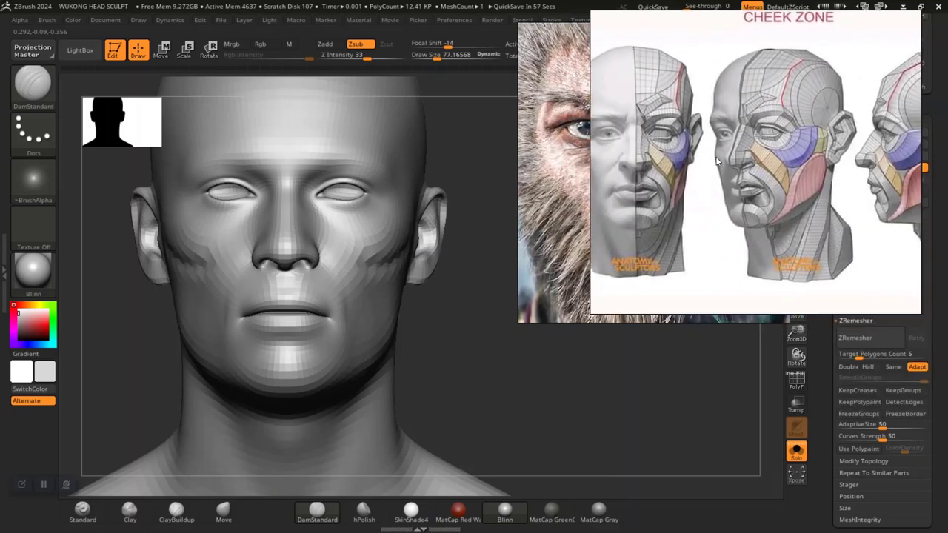
pyautogui.moveTo(736, 159); pyautogui.dragTo(725, 159)
# Browse the anatomy board for a front-view head reference and examine the facial planes on its half-wireframe head.
pyautogui.scroll(-10, 726, 196)
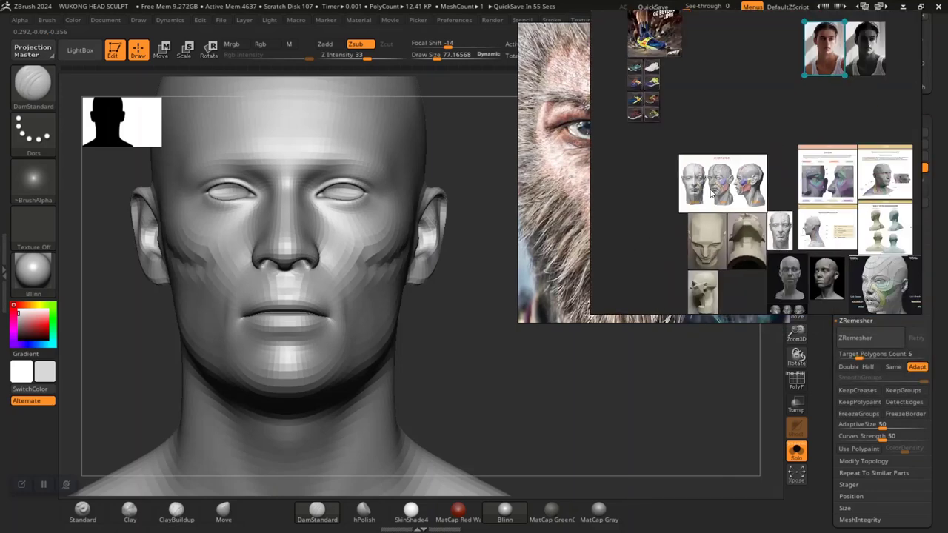
pyautogui.moveTo(726, 202); pyautogui.dragTo(722, 175, button='middle')
pyautogui.moveTo(781, 254)
pyautogui.mouseDown(button='middle')
pyautogui.moveTo(771, 211)
pyautogui.moveTo(748, 215)
pyautogui.mouseUp(button='middle')
pyautogui.scroll(8, 748, 219)
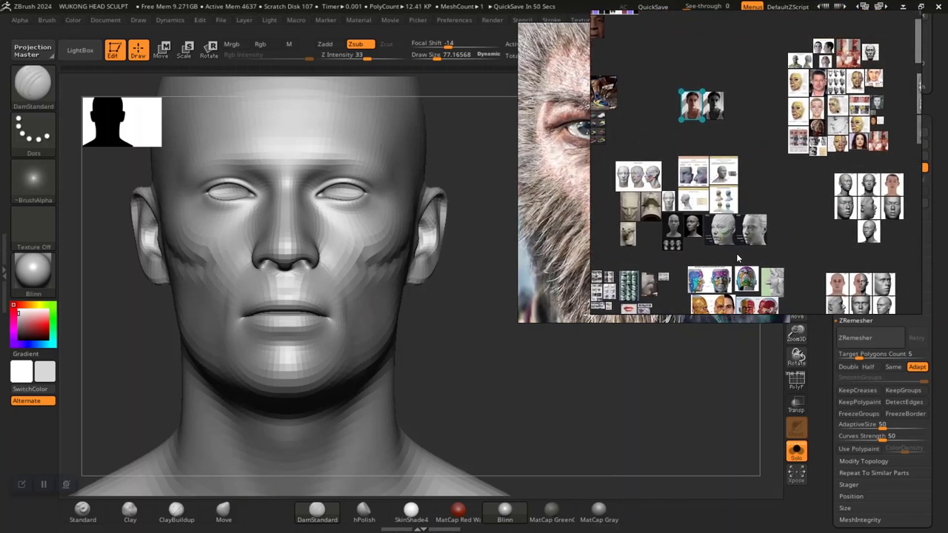
pyautogui.moveTo(666, 156); pyautogui.dragTo(737, 192, button='middle')
pyautogui.scroll(-6, 739, 216)
pyautogui.scroll(6, 735, 192)
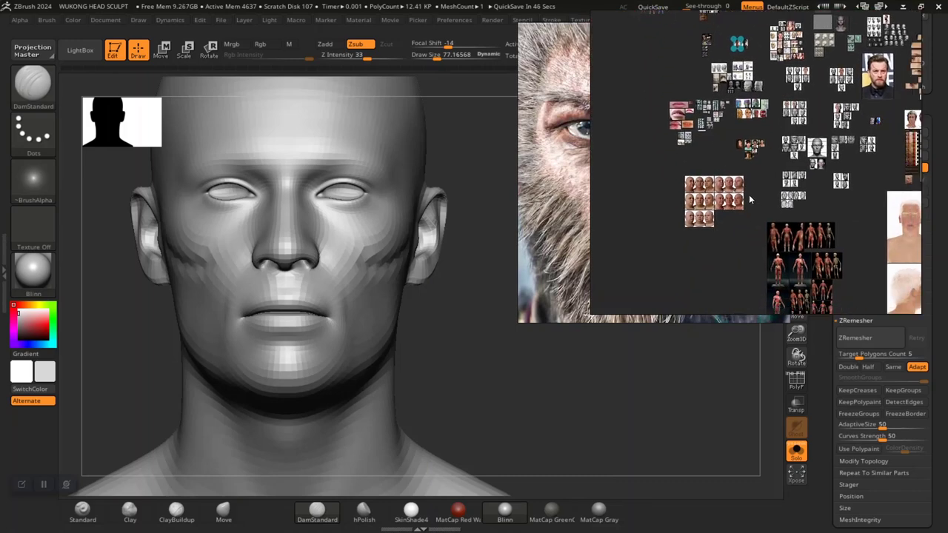
pyautogui.scroll(-6, 707, 162)
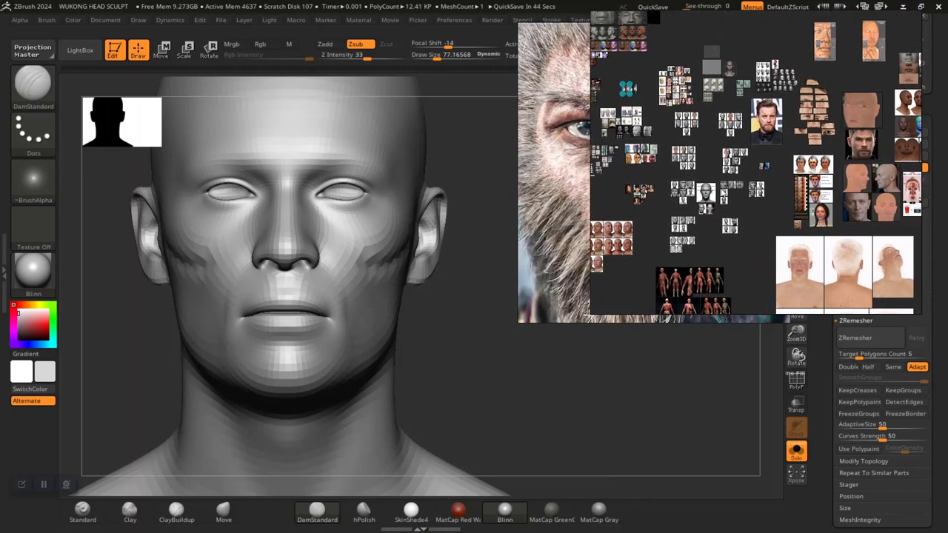
pyautogui.scroll(6, 713, 195)
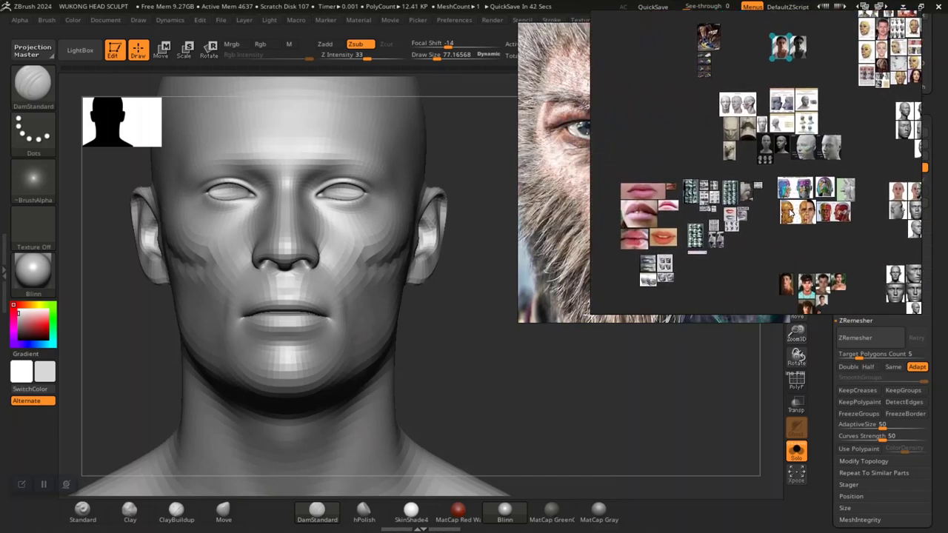
pyautogui.scroll(6, 746, 216)
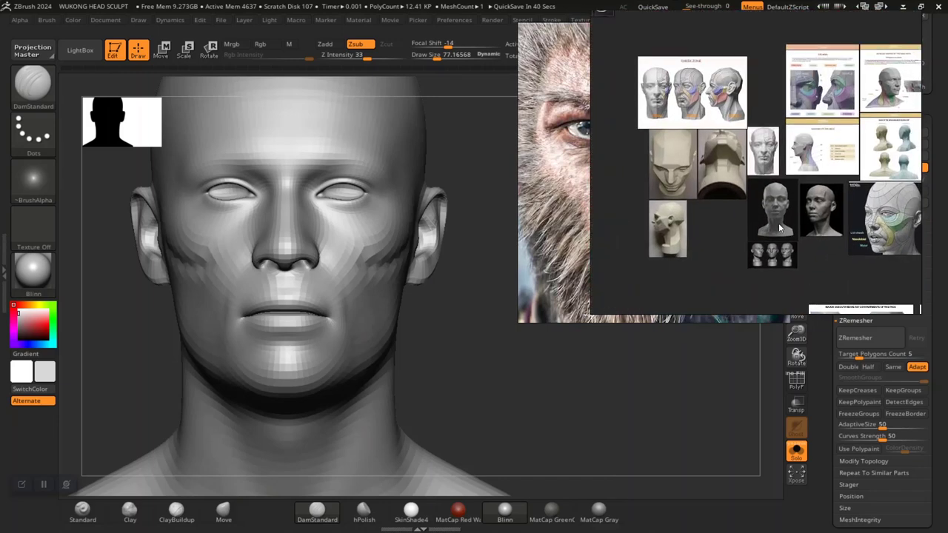
pyautogui.scroll(2, 786, 240)
pyautogui.scroll(4, 766, 244)
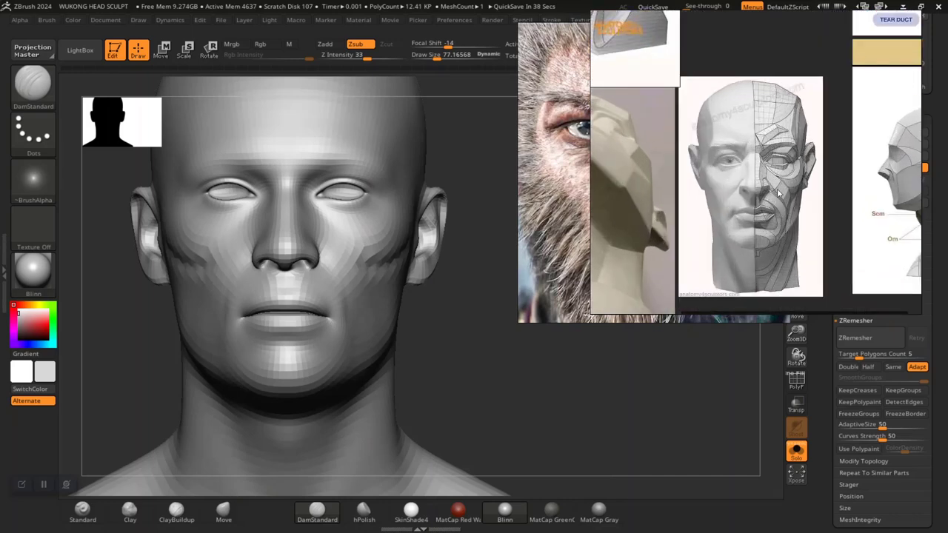
pyautogui.scroll(4, 778, 217)
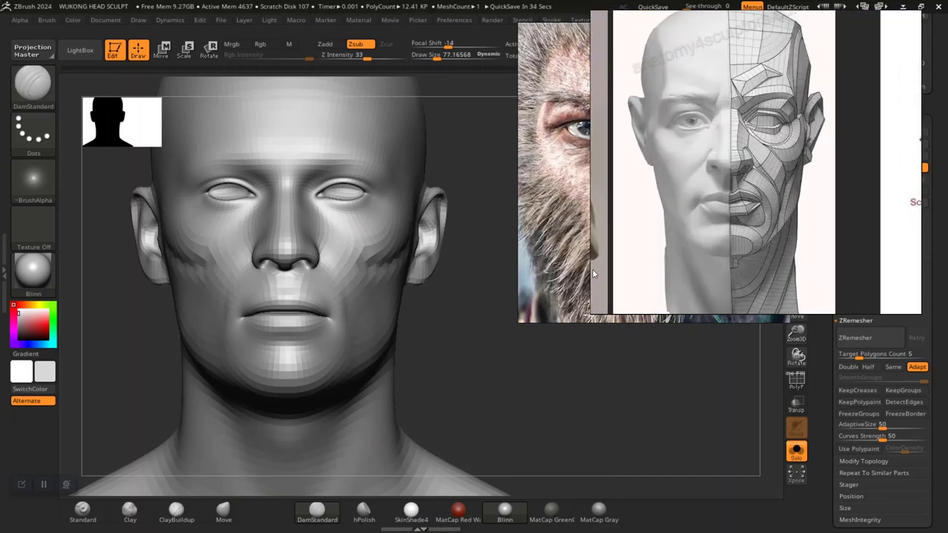
# Deepen the cheekbone crease and carve a line down the side of the cheek toward the jaw.
pyautogui.moveTo(467, 352)
pyautogui.mouseDown()
pyautogui.moveTo(482, 383)
pyautogui.moveTo(438, 366)
pyautogui.moveTo(428, 291)
pyautogui.mouseUp()
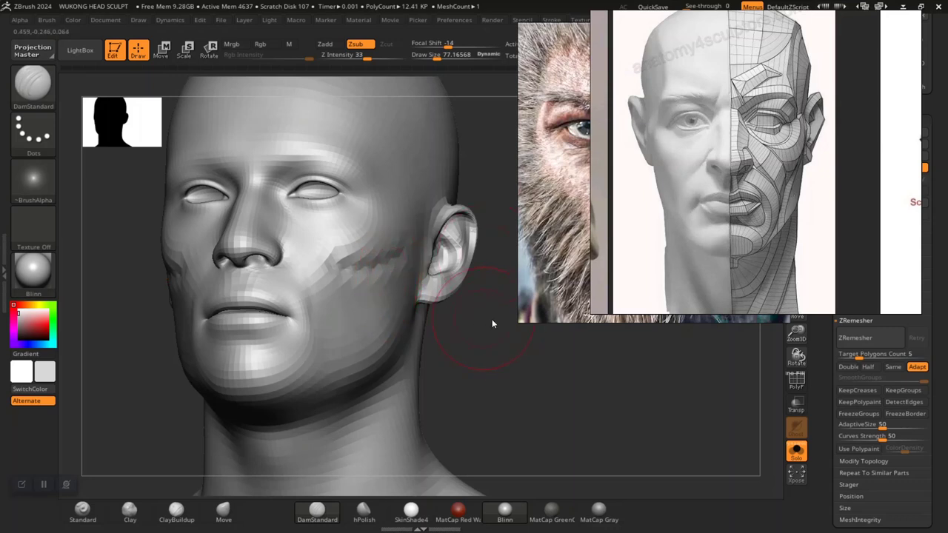
pyautogui.moveTo(493, 324); pyautogui.dragTo(519, 320)
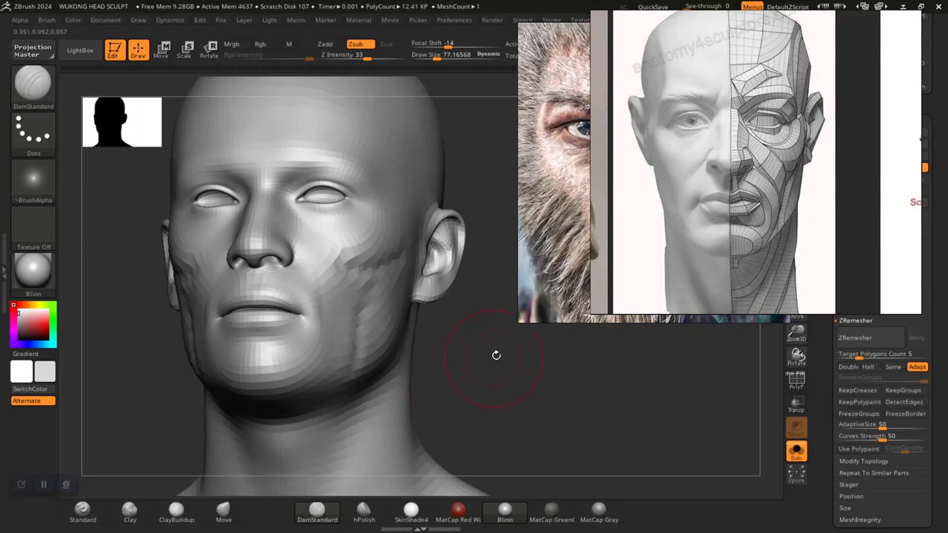
pyautogui.moveTo(495, 356); pyautogui.dragTo(360, 338)
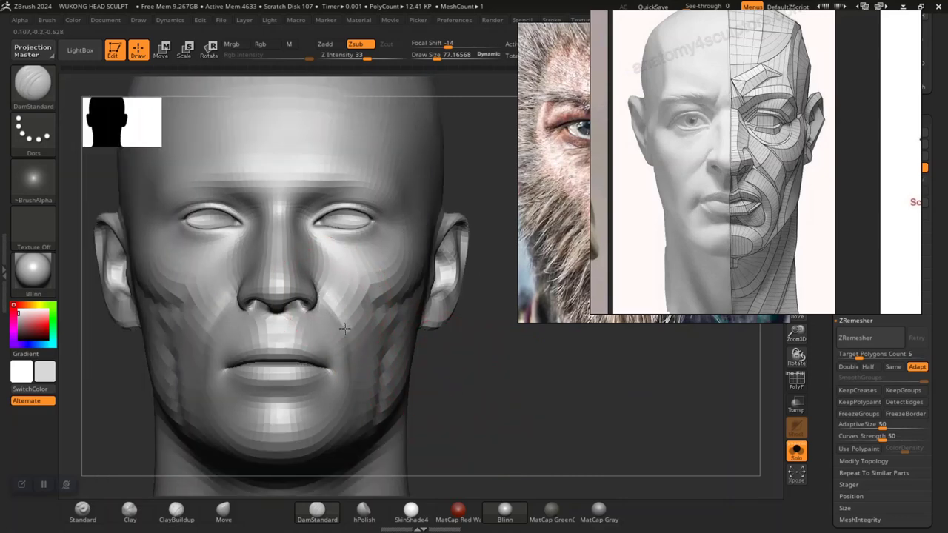
pyautogui.moveTo(470, 382); pyautogui.dragTo(491, 468)
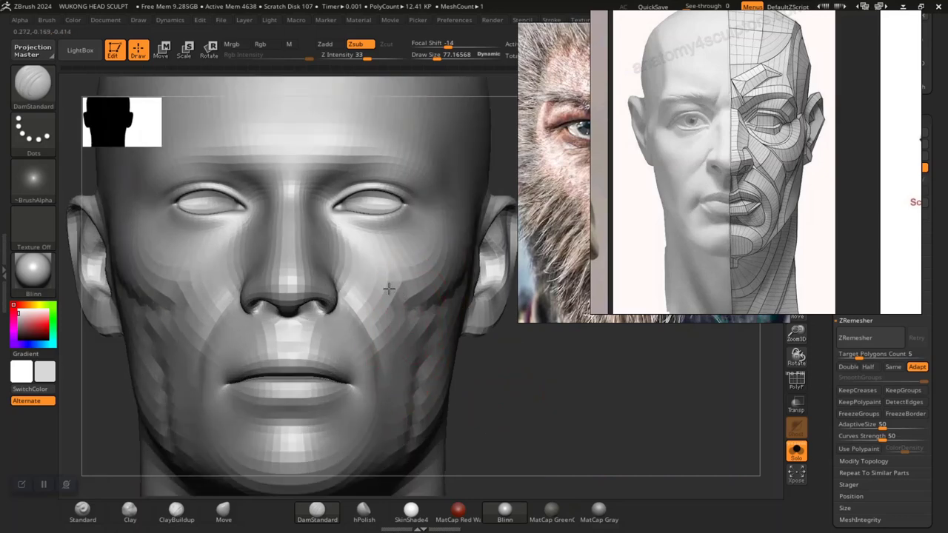
# Carve the plane edges from the nose wing around the mouth corner and down the lower cheek.
pyautogui.moveTo(525, 415)
pyautogui.keyDown('alt'); pyautogui.mouseDown()
pyautogui.moveTo(461, 337)
pyautogui.moveTo(479, 398)
pyautogui.moveTo(466, 405)
pyautogui.moveTo(487, 396)
pyautogui.moveTo(531, 411)
pyautogui.moveTo(539, 397)
pyautogui.moveTo(537, 436)
pyautogui.moveTo(368, 359)
pyautogui.mouseUp(); pyautogui.keyUp('alt')
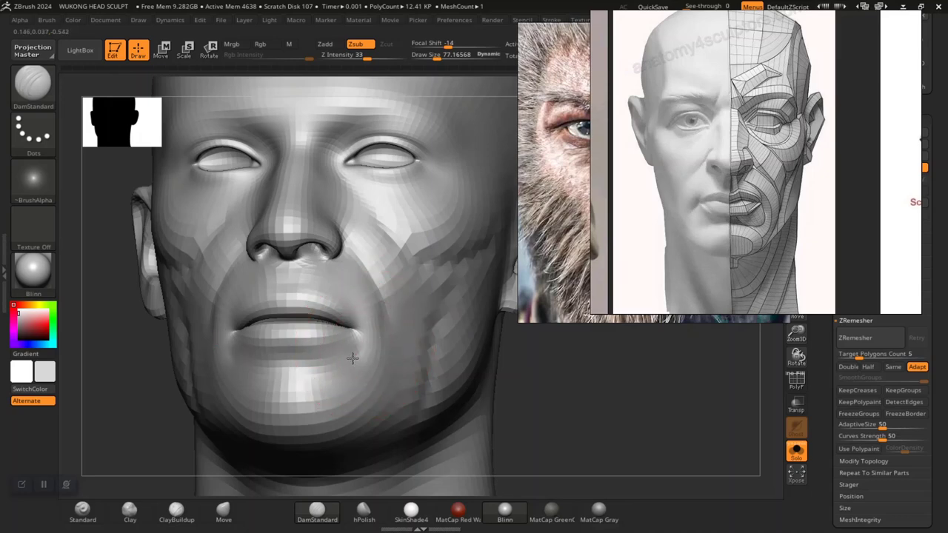
pyautogui.moveTo(504, 400); pyautogui.dragTo(416, 349)
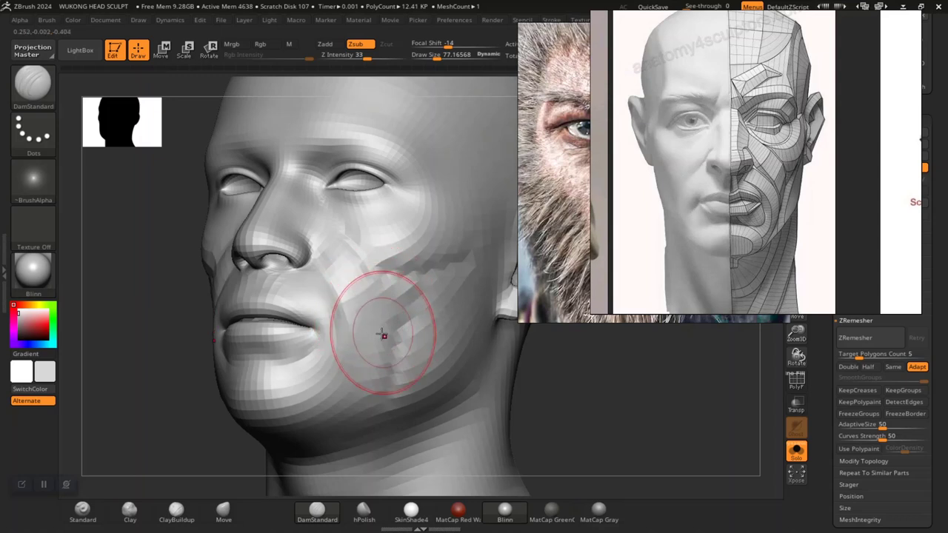
pyautogui.moveTo(596, 413); pyautogui.dragTo(599, 415)
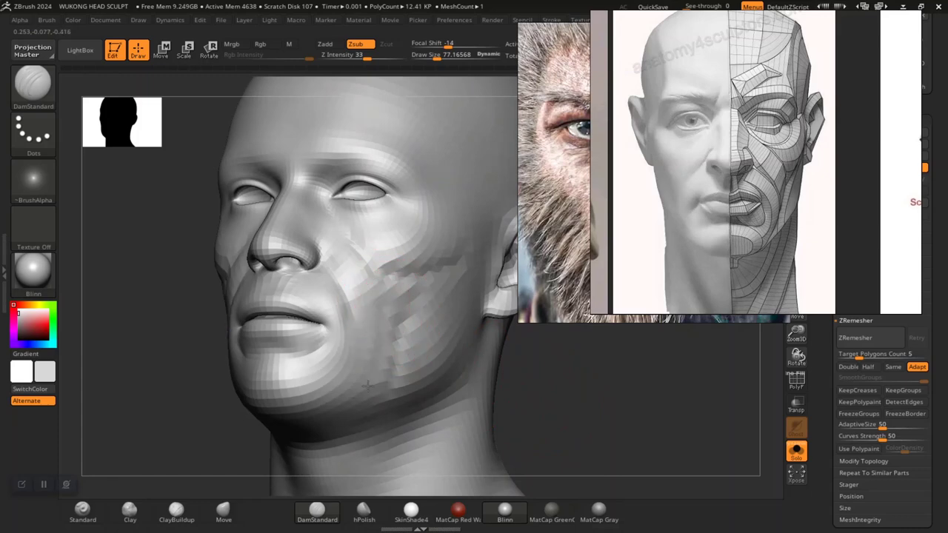
pyautogui.moveTo(529, 401); pyautogui.dragTo(581, 409)
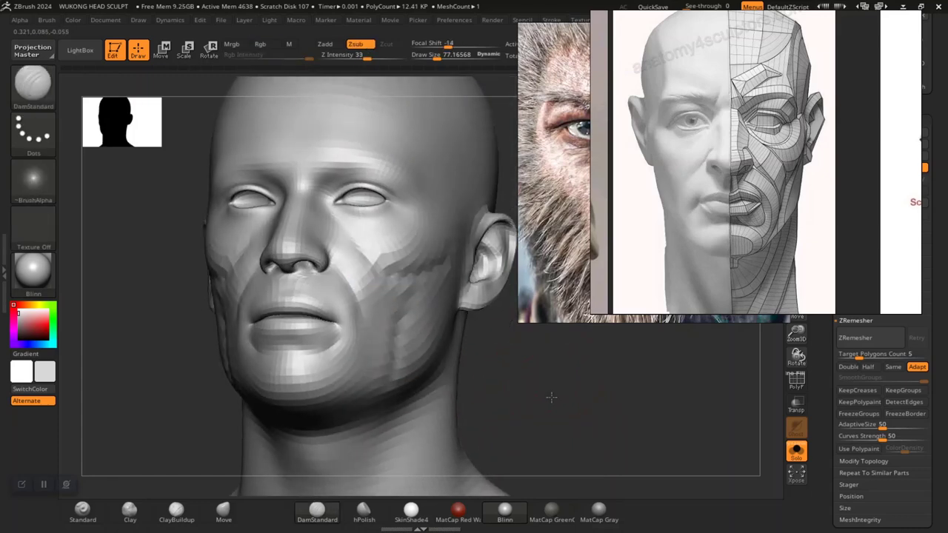
# Move the anatomy board aside, frame the Wukong portrait, and compare it with the head from the front.
pyautogui.keyDown('ctrl'); pyautogui.moveTo(553, 398); pyautogui.dragTo(549, 437, button='right'); pyautogui.keyUp('ctrl')
pyautogui.moveTo(417, 350); pyautogui.dragTo(439, 355, button='right')
pyautogui.moveTo(601, 385)
pyautogui.keyDown('ctrl'); pyautogui.mouseDown(button='right')
pyautogui.moveTo(560, 336)
pyautogui.moveTo(593, 437)
pyautogui.mouseUp(button='right'); pyautogui.keyUp('ctrl')
pyautogui.moveTo(533, 411); pyautogui.dragTo(582, 406, button='right')
pyautogui.moveTo(562, 403); pyautogui.dragTo(589, 400)
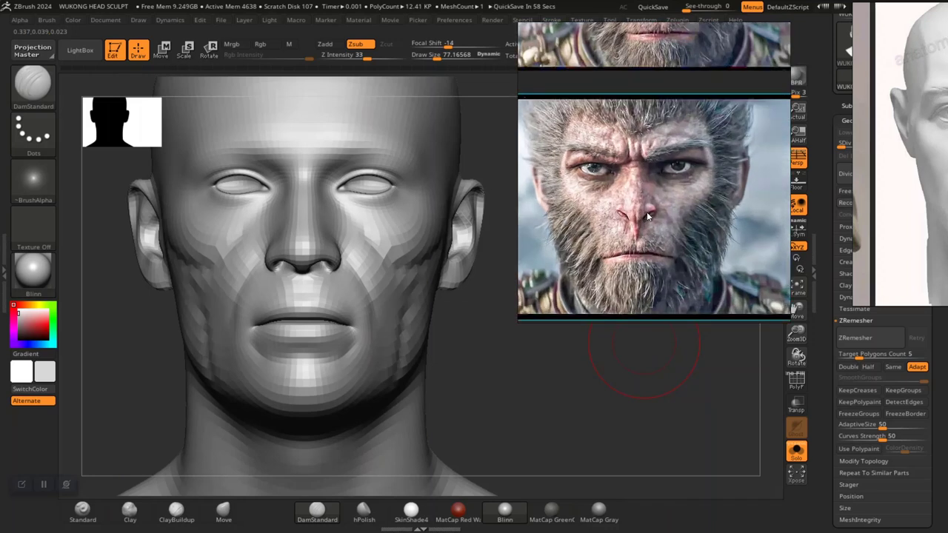
pyautogui.moveTo(529, 392); pyautogui.dragTo(651, 291)
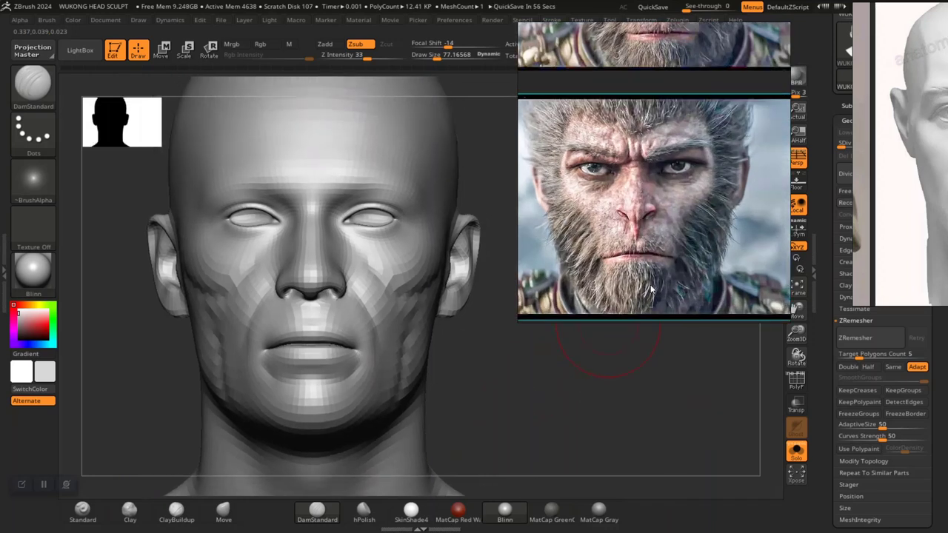
pyautogui.keyDown('alt'); pyautogui.moveTo(544, 359); pyautogui.dragTo(503, 435); pyautogui.keyUp('alt')
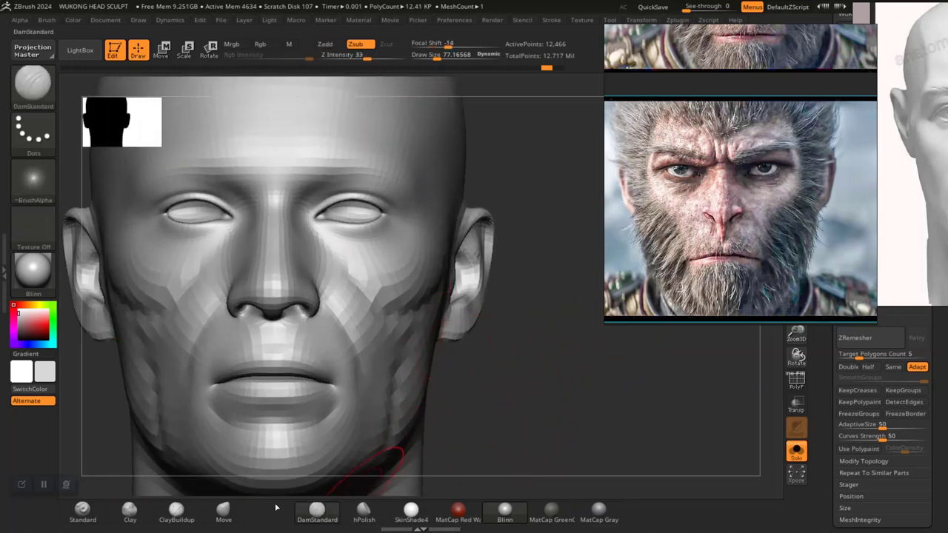
# Switch to the Move brush, set the Draw Size to about 77, and adjust the side of the jaw below the ear.
pyautogui.click(222, 509)
pyautogui.press('space')
pyautogui.moveTo(489, 352); pyautogui.dragTo(457, 348)
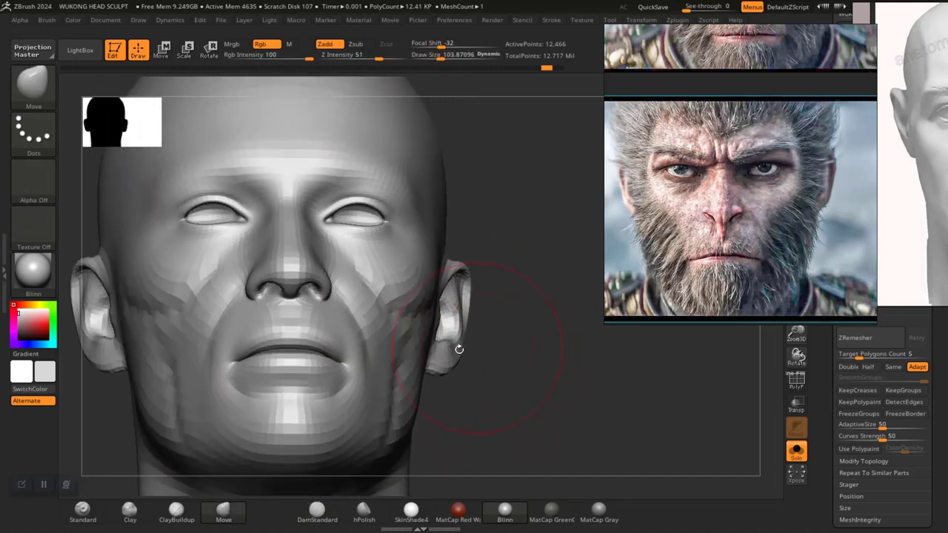
pyautogui.press('space')
pyautogui.moveTo(401, 332); pyautogui.dragTo(392, 343)
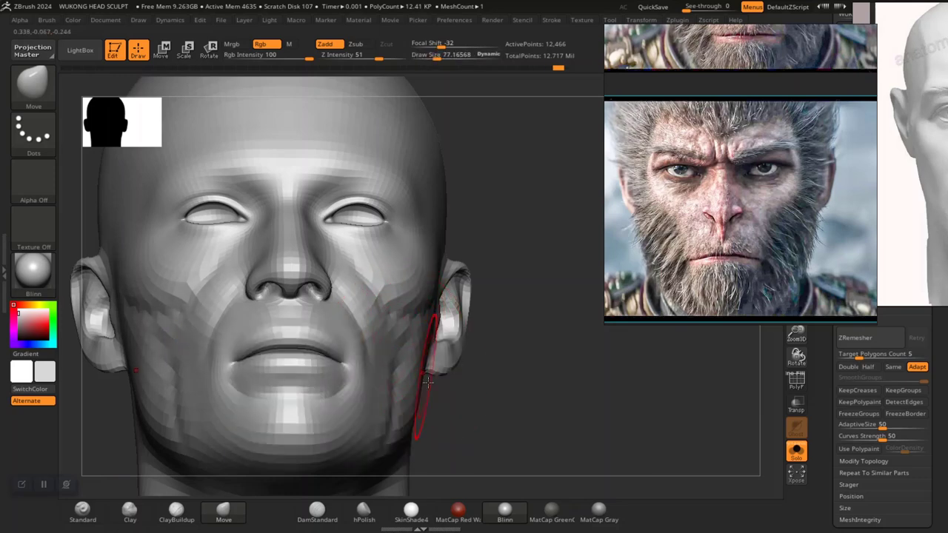
# Adjust the shape of the nose bridge and nostrils from the front with the Move brush.
pyautogui.moveTo(466, 404)
pyautogui.mouseDown()
pyautogui.moveTo(541, 419)
pyautogui.moveTo(535, 403)
pyautogui.moveTo(520, 411)
pyautogui.moveTo(518, 379)
pyautogui.moveTo(550, 442)
pyautogui.moveTo(560, 403)
pyautogui.moveTo(651, 448)
pyautogui.mouseUp()
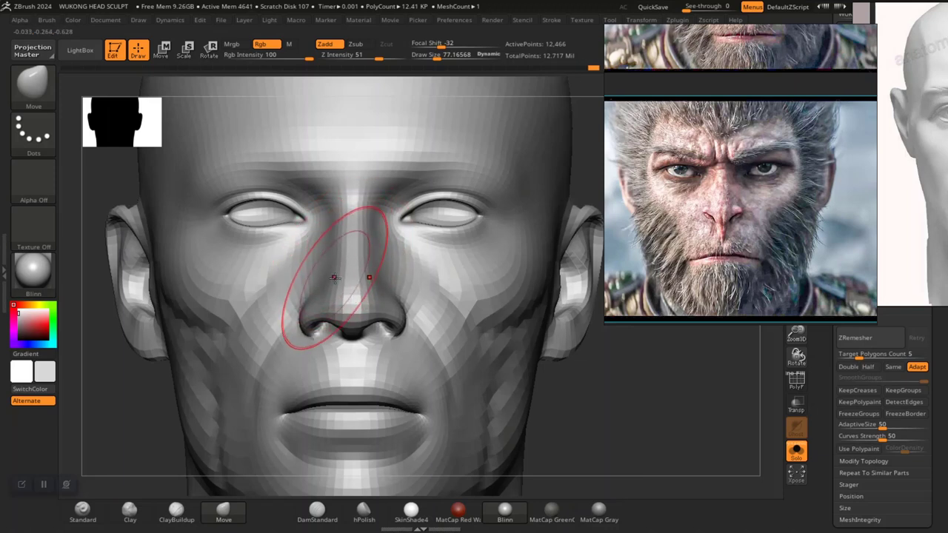
pyautogui.keyDown('alt'); pyautogui.moveTo(565, 374); pyautogui.dragTo(535, 397); pyautogui.keyUp('alt')
pyautogui.moveTo(619, 393); pyautogui.dragTo(607, 383)
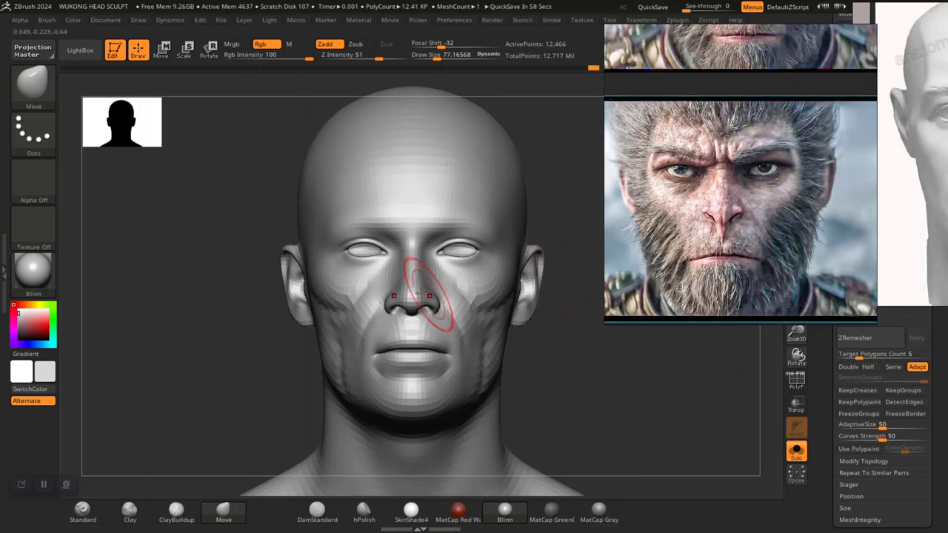
# Reduce the Move brush Draw Size to about 54 and reshape the nose wing and nostril in a three-quarter view.
pyautogui.keyDown('alt'); pyautogui.moveTo(555, 385); pyautogui.dragTo(566, 429); pyautogui.keyUp('alt')
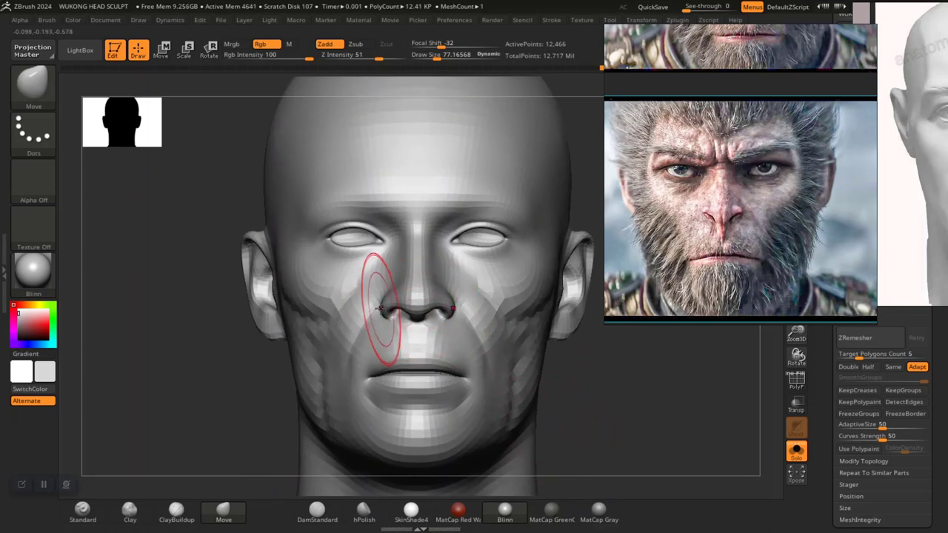
pyautogui.keyDown('alt'); pyautogui.moveTo(602, 402); pyautogui.dragTo(584, 458); pyautogui.keyUp('alt')
pyautogui.moveTo(621, 404); pyautogui.dragTo(670, 422)
pyautogui.keyDown('alt'); pyautogui.moveTo(600, 365); pyautogui.dragTo(608, 404); pyautogui.keyUp('alt')
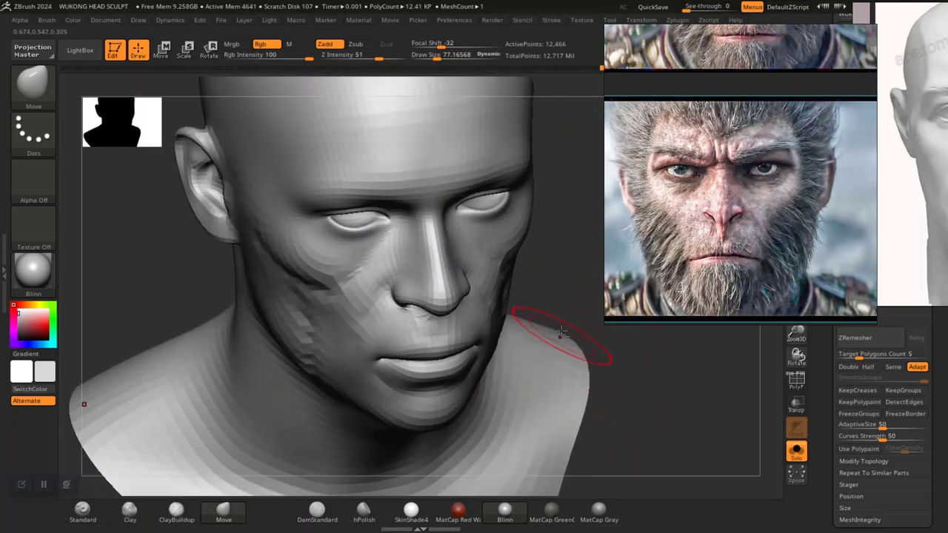
pyautogui.keyDown('alt'); pyautogui.moveTo(566, 295); pyautogui.dragTo(509, 341); pyautogui.keyUp('alt')
pyautogui.moveTo(512, 281)
pyautogui.mouseDown(button='right')
pyautogui.moveTo(516, 339)
pyautogui.moveTo(364, 317)
pyautogui.mouseUp(button='right')
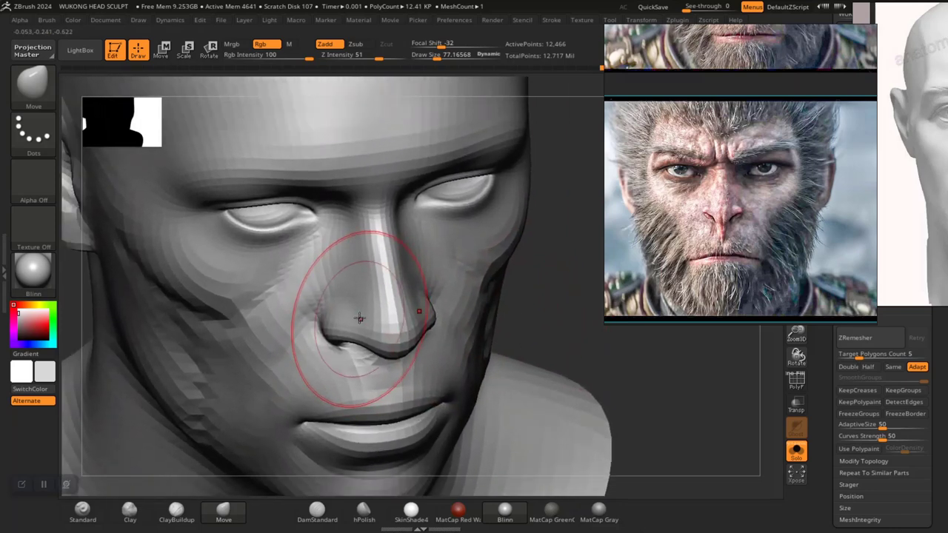
pyautogui.press('space')
pyautogui.moveTo(372, 312); pyautogui.dragTo(357, 313)
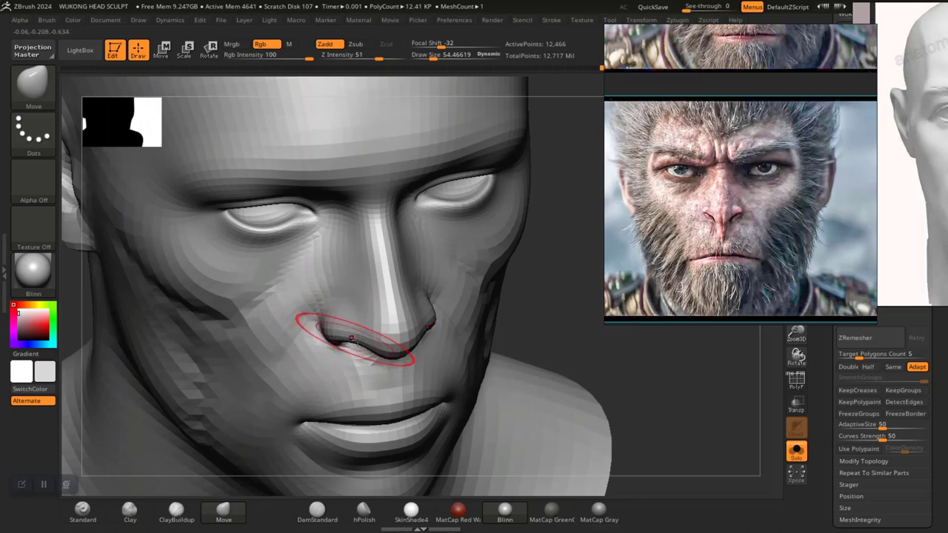
# Set the Draw Size to about 33 and refine the nostril rim from the three-quarter view and from below.
pyautogui.press('space')
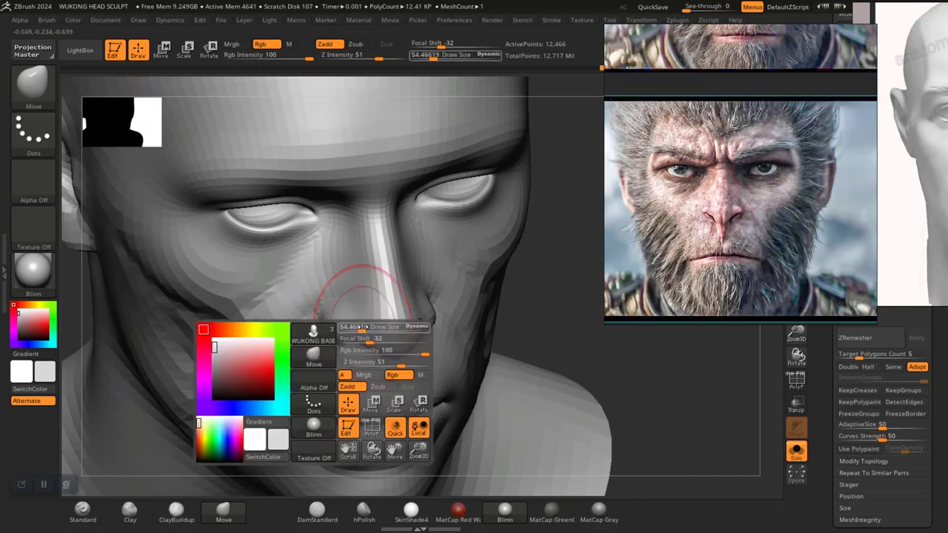
pyautogui.moveTo(357, 328); pyautogui.dragTo(350, 328)
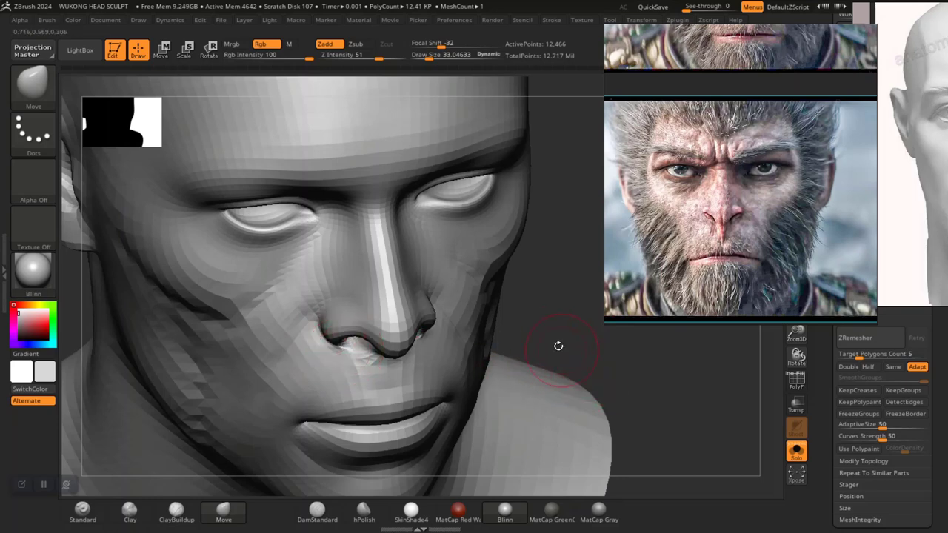
pyautogui.moveTo(558, 345); pyautogui.dragTo(546, 234)
pyautogui.moveTo(547, 173)
pyautogui.keyDown('alt'); pyautogui.mouseDown()
pyautogui.moveTo(564, 161)
pyautogui.moveTo(573, 174)
pyautogui.mouseUp(); pyautogui.keyUp('alt')
pyautogui.moveTo(370, 349)
pyautogui.mouseDown()
pyautogui.moveTo(361, 361)
pyautogui.moveTo(372, 344)
pyautogui.mouseUp()
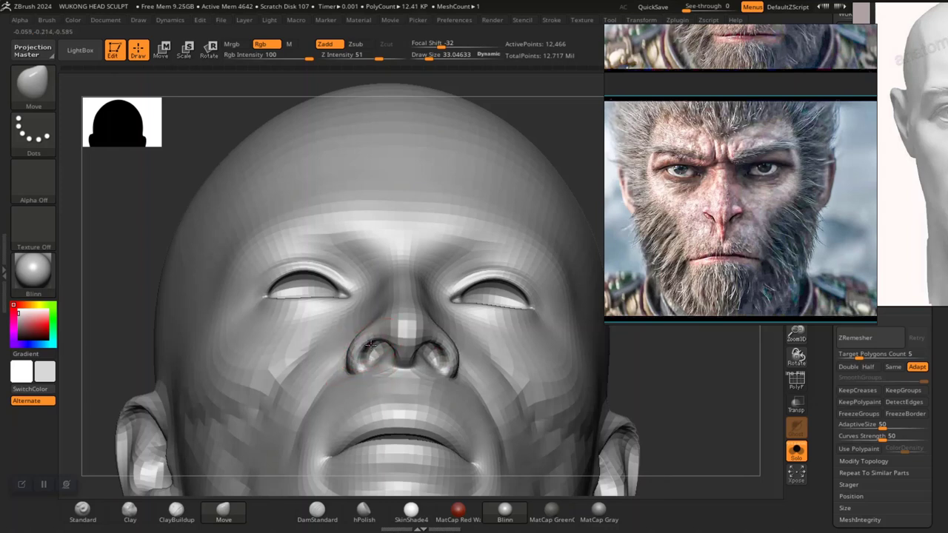
# Examine the nose and nostril in profile, at a distance, and up close in a three-quarter view.
pyautogui.moveTo(702, 368); pyautogui.dragTo(439, 430)
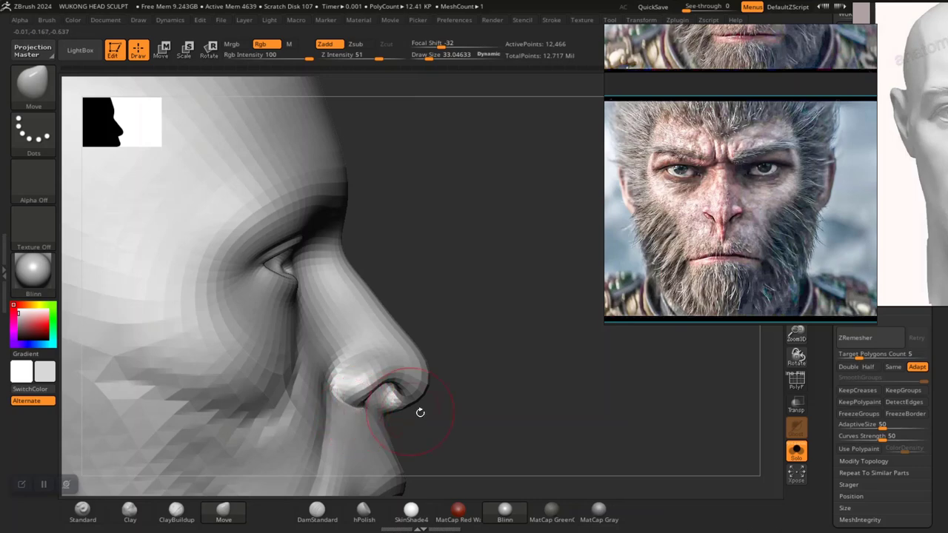
pyautogui.moveTo(474, 422); pyautogui.dragTo(401, 419)
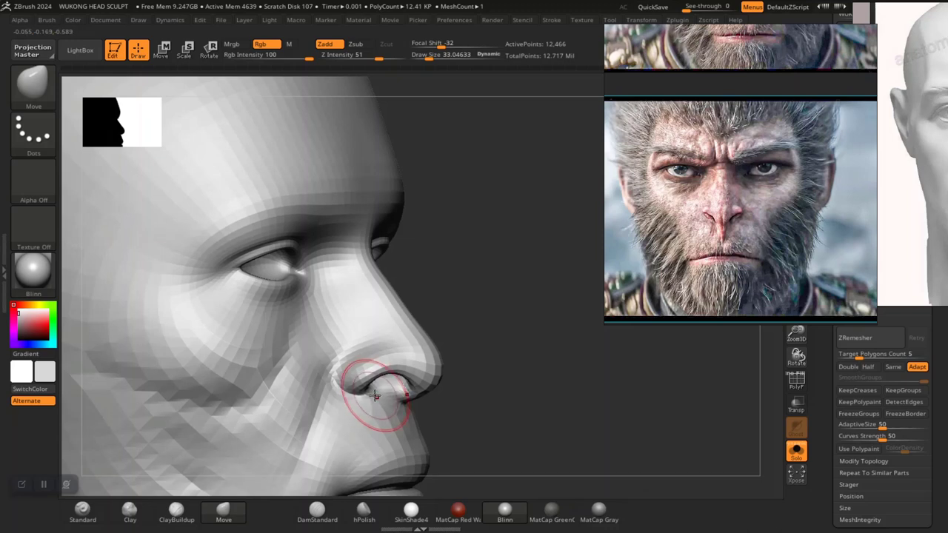
pyautogui.keyDown('ctrl'); pyautogui.moveTo(541, 417); pyautogui.dragTo(476, 277, button='right'); pyautogui.keyUp('ctrl')
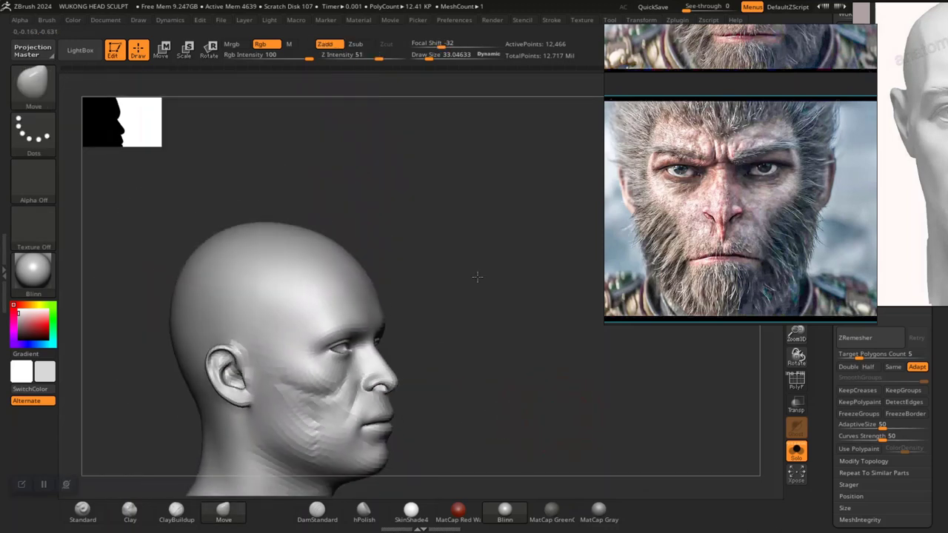
pyautogui.moveTo(539, 348); pyautogui.dragTo(476, 348)
pyautogui.keyDown('ctrl'); pyautogui.moveTo(550, 402); pyautogui.dragTo(575, 431, button='right'); pyautogui.keyUp('ctrl')
pyautogui.moveTo(524, 428); pyautogui.dragTo(563, 421)
pyautogui.keyDown('ctrl'); pyautogui.moveTo(563, 421); pyautogui.dragTo(575, 448, button='right'); pyautogui.keyUp('ctrl')
pyautogui.moveTo(575, 449); pyautogui.dragTo(570, 398)
pyautogui.keyDown('alt'); pyautogui.moveTo(565, 394); pyautogui.dragTo(533, 459, button='right'); pyautogui.keyUp('alt')
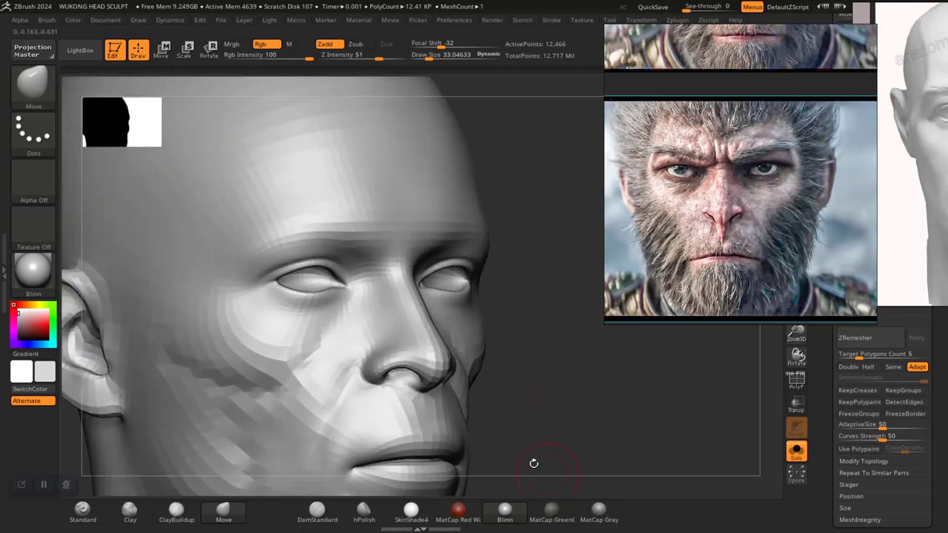
# Set the Move brush Draw Size to about 48 and adjust the nostril area, undoing the unwanted stroke.
pyautogui.press('space')
pyautogui.moveTo(465, 350); pyautogui.dragTo(468, 351)
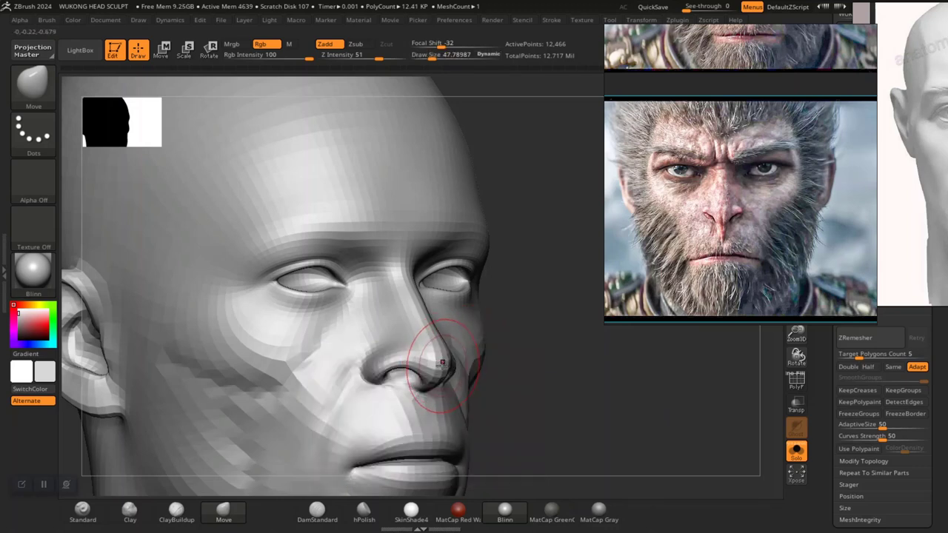
pyautogui.hotkey('ctrl', 'z')
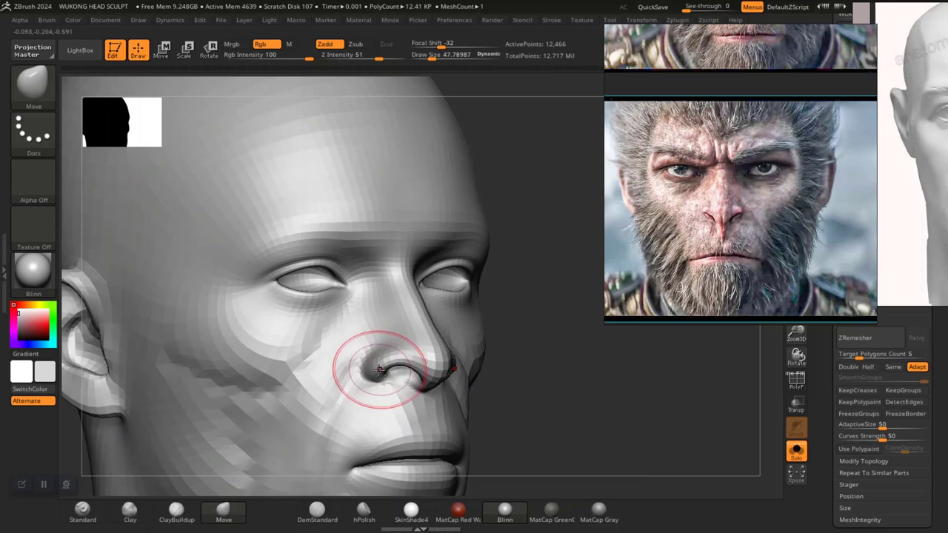
# Compare the nose shape from the front with the Wukong portrait and inspect the nostril up close from the side.
pyautogui.keyDown('ctrl'); pyautogui.moveTo(416, 375); pyautogui.dragTo(487, 362, button='right'); pyautogui.keyUp('ctrl')
pyautogui.keyDown('shift'); pyautogui.moveTo(486, 362); pyautogui.dragTo(523, 380); pyautogui.keyUp('shift')
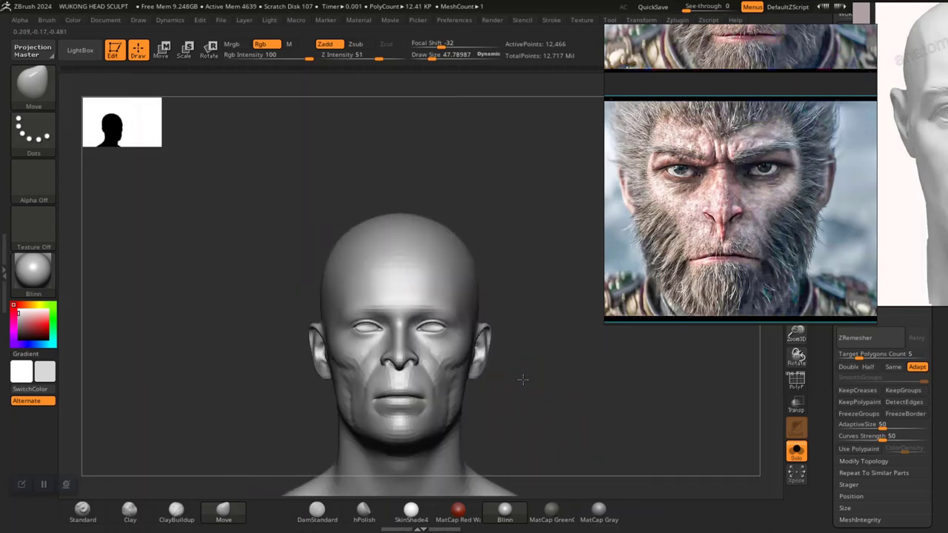
pyautogui.moveTo(616, 384); pyautogui.dragTo(582, 381)
pyautogui.keyDown('ctrl'); pyautogui.moveTo(582, 381); pyautogui.dragTo(603, 463, button='right'); pyautogui.keyUp('ctrl')
pyautogui.moveTo(603, 463); pyautogui.dragTo(590, 392)
pyautogui.keyDown('ctrl'); pyautogui.moveTo(590, 391); pyautogui.dragTo(601, 434, button='right'); pyautogui.keyUp('ctrl')
pyautogui.moveTo(601, 434); pyautogui.dragTo(490, 351)
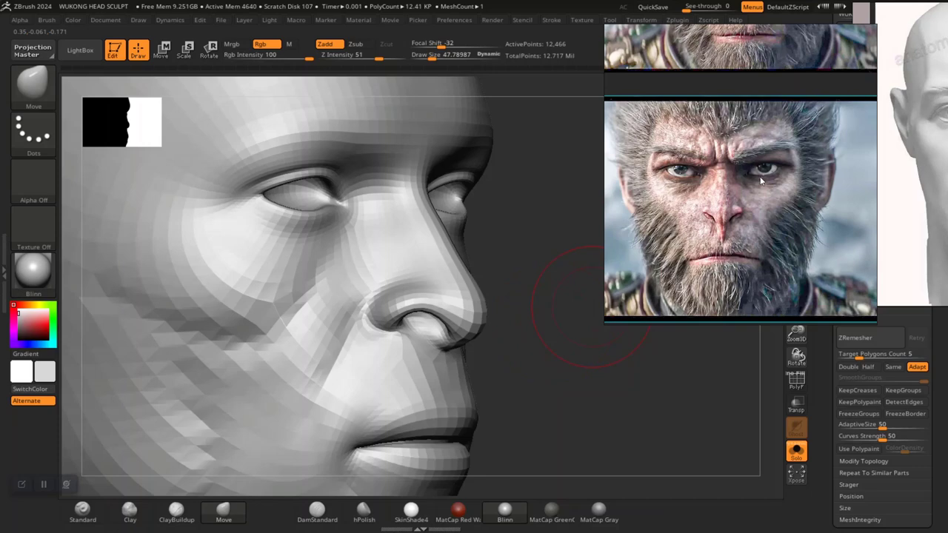
# Browse the monkey photos on the reference board and examine the nostril and muzzle of the monkey in profile.
pyautogui.scroll(-5, 760, 180)
pyautogui.scroll(5, 682, 206)
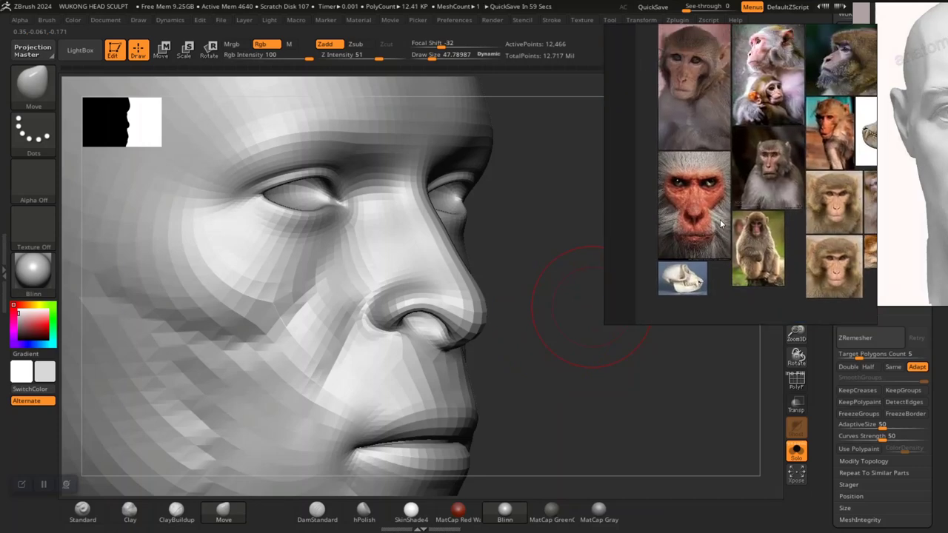
pyautogui.scroll(5, 720, 219)
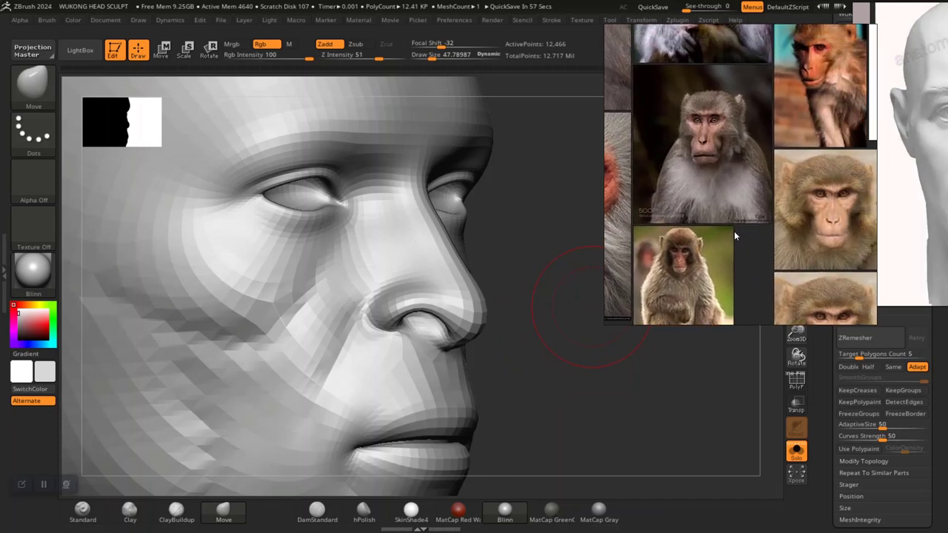
pyautogui.scroll(-1, 729, 233)
pyautogui.moveTo(757, 188); pyautogui.dragTo(776, 273, button='middle')
pyautogui.moveTo(715, 110); pyautogui.dragTo(767, 248, button='middle')
pyautogui.moveTo(761, 210); pyautogui.dragTo(711, 255, button='middle')
pyautogui.scroll(3, 767, 231)
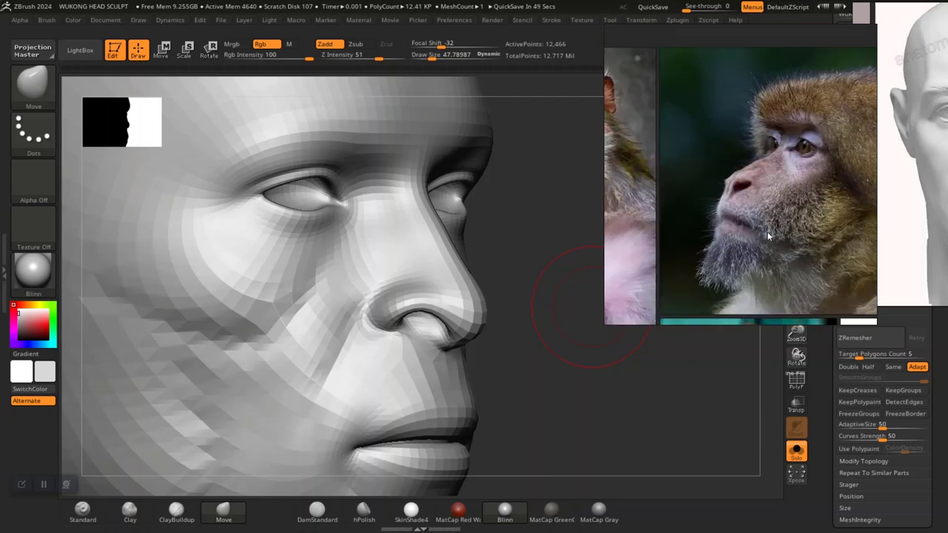
pyautogui.scroll(3, 758, 205)
pyautogui.scroll(2, 803, 218)
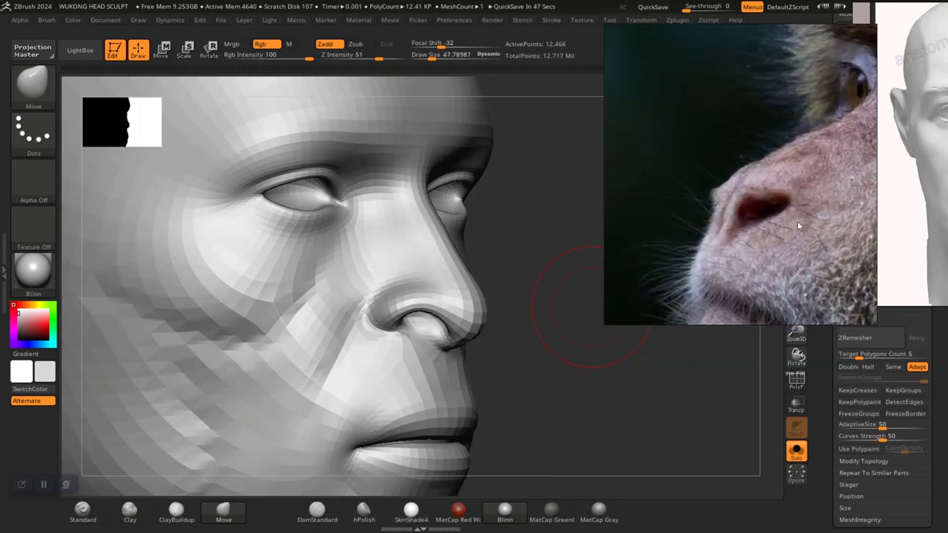
pyautogui.moveTo(791, 227); pyautogui.dragTo(758, 219, button='middle')
pyautogui.scroll(-3, 741, 209)
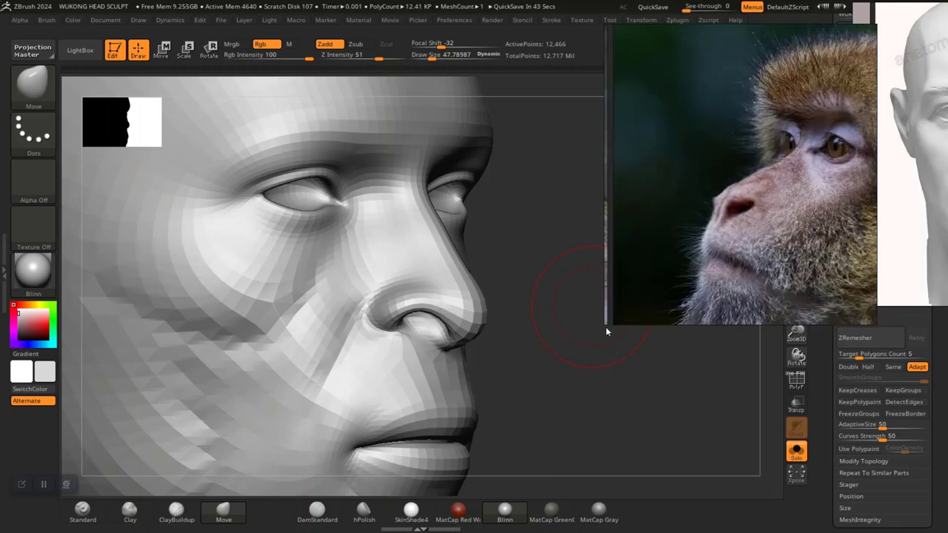
# Adjust the nose wing above the nostril from the side with the Move brush, following the monkey profile reference.
pyautogui.moveTo(574, 379); pyautogui.dragTo(586, 382)
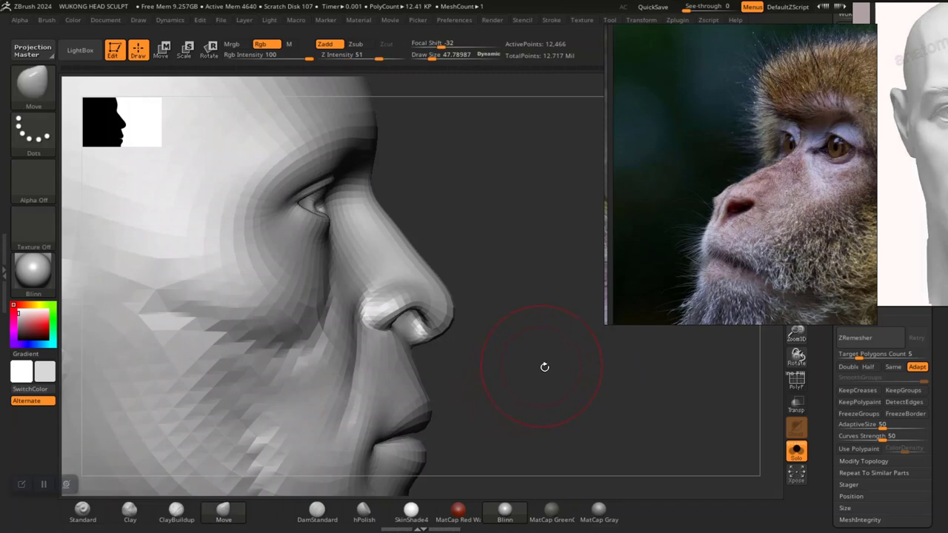
pyautogui.moveTo(543, 366)
pyautogui.keyDown('alt'); pyautogui.mouseDown()
pyautogui.moveTo(553, 373)
pyautogui.moveTo(508, 378)
pyautogui.moveTo(435, 350)
pyautogui.moveTo(480, 344)
pyautogui.mouseUp(); pyautogui.keyUp('alt')
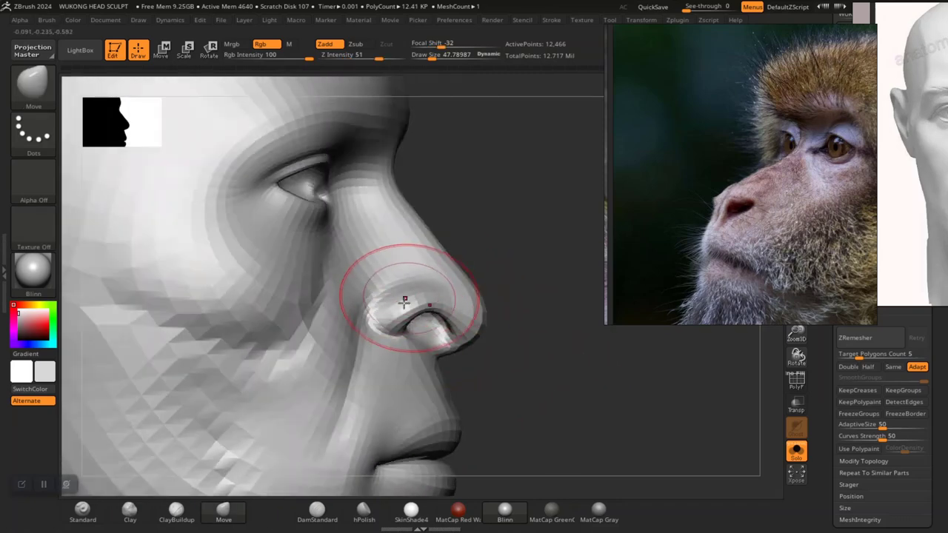
pyautogui.moveTo(538, 352); pyautogui.dragTo(482, 420)
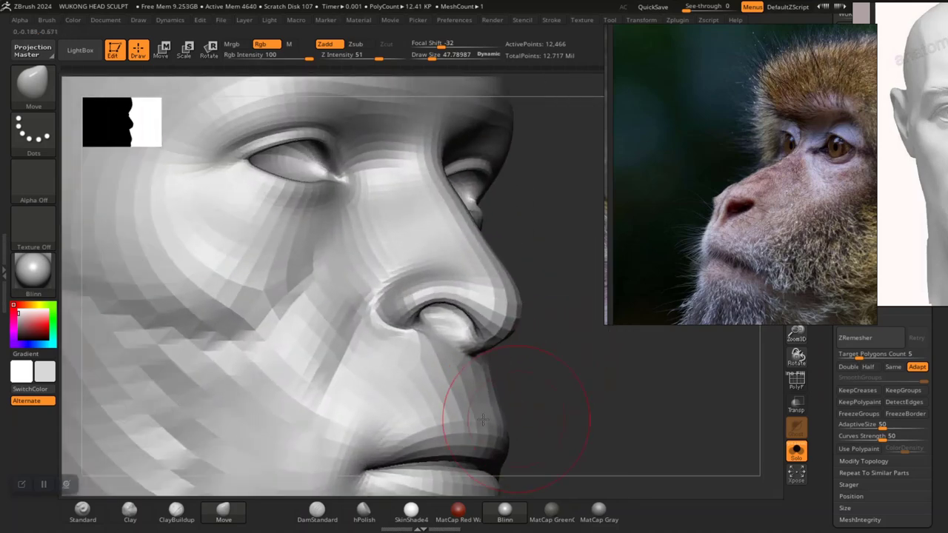
# Switch to the Standard brush, set the Draw Size to about 23, and work on the surface inside the nostril.
pyautogui.click(83, 508)
pyautogui.moveTo(563, 387); pyautogui.dragTo(584, 348)
pyautogui.press('space')
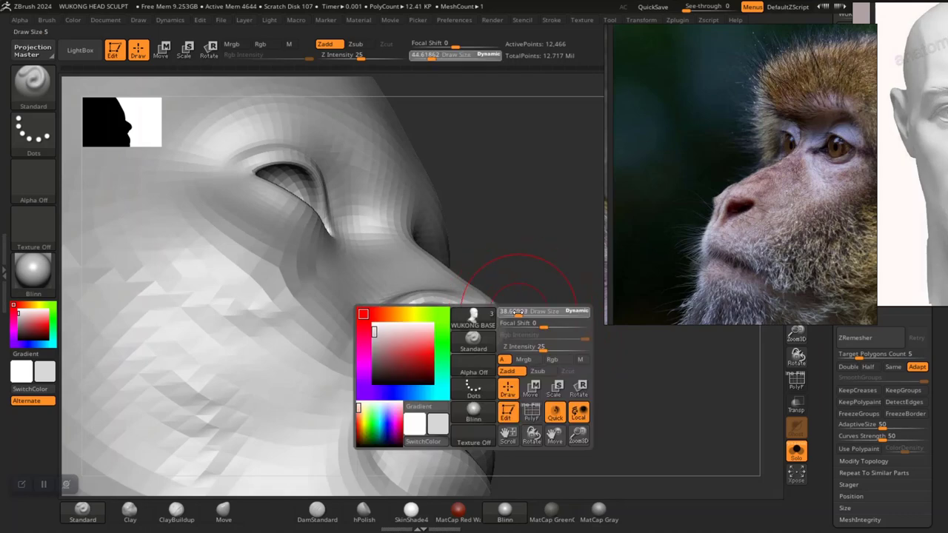
pyautogui.moveTo(522, 312); pyautogui.dragTo(515, 311)
pyautogui.moveTo(548, 402); pyautogui.dragTo(573, 485)
pyautogui.press('space')
pyautogui.moveTo(465, 325); pyautogui.dragTo(462, 336)
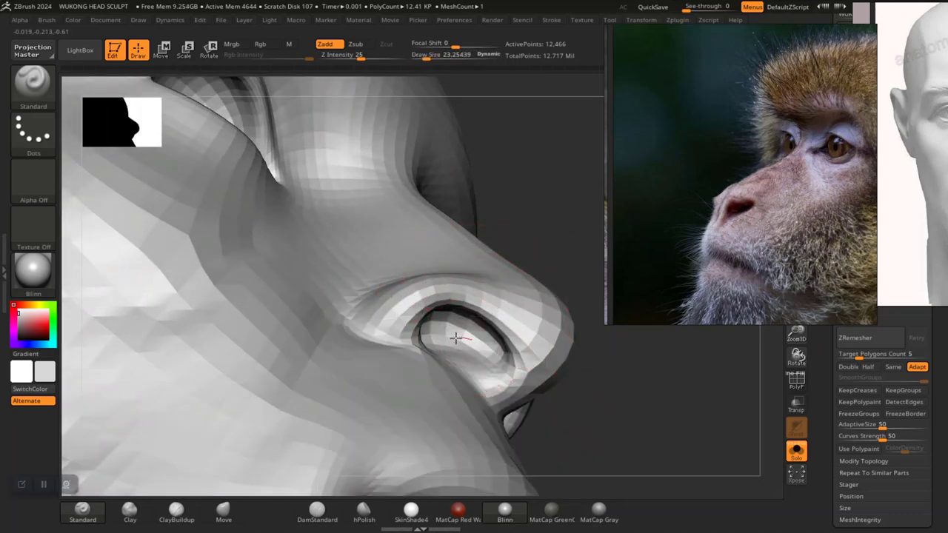
# Adjust the Standard brush's LazyMouse step setting and carve the nostril cavity deeper from below.
pyautogui.click(557, 23)
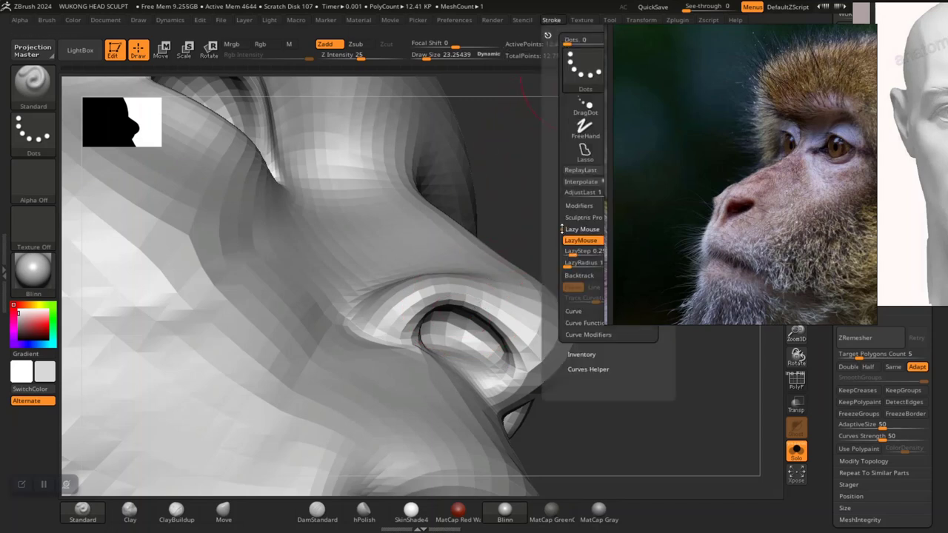
pyautogui.moveTo(570, 253); pyautogui.dragTo(541, 269)
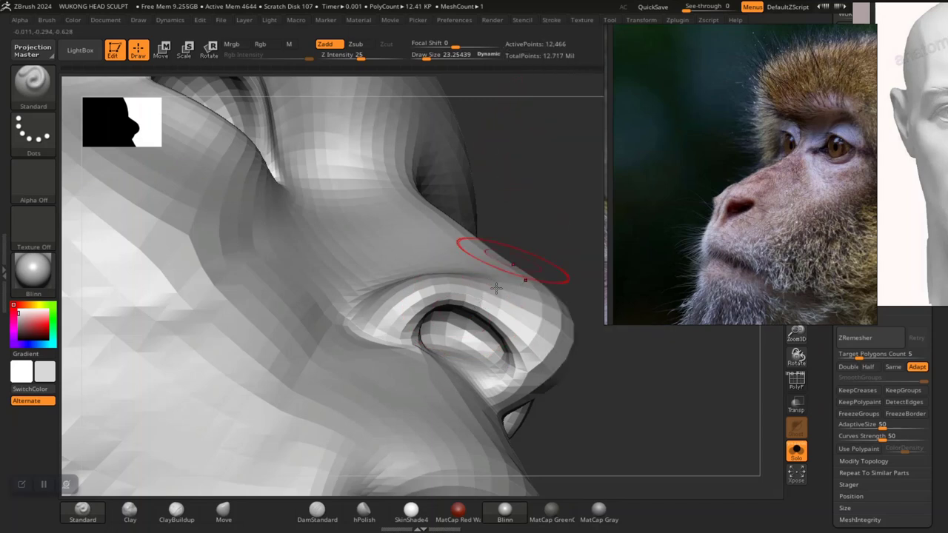
pyautogui.moveTo(578, 231); pyautogui.dragTo(511, 226)
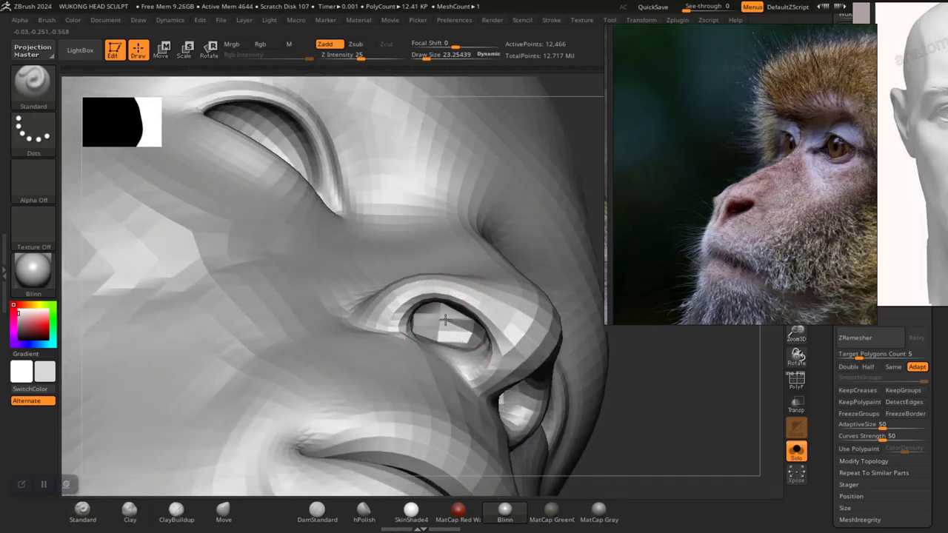
# Switch to the Move brush with a Draw Size of about 42 and reshape the nostril rim and nose base in the opposite profile.
pyautogui.moveTo(641, 408); pyautogui.dragTo(567, 365, button='right')
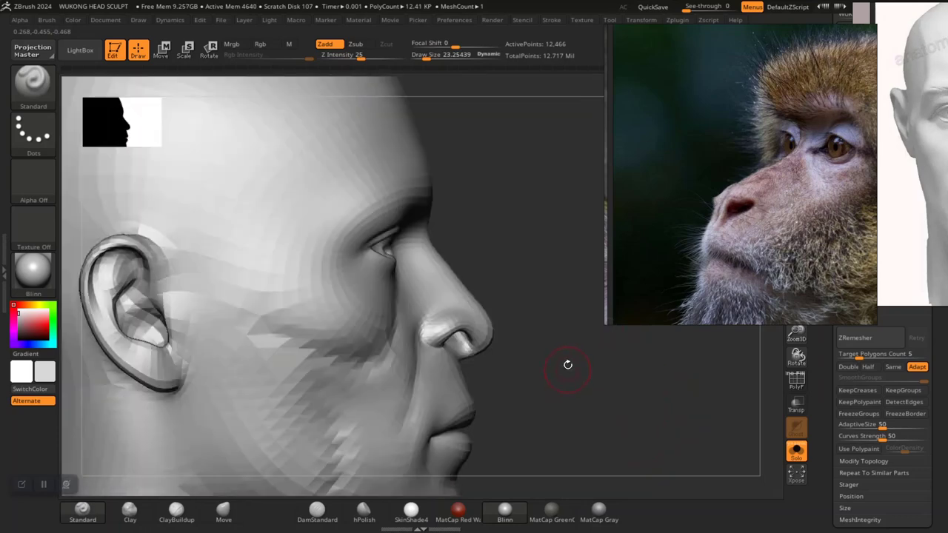
pyautogui.keyDown('alt'); pyautogui.moveTo(568, 365); pyautogui.dragTo(571, 428); pyautogui.keyUp('alt')
pyautogui.keyDown('alt'); pyautogui.moveTo(583, 391); pyautogui.dragTo(582, 398); pyautogui.keyUp('alt')
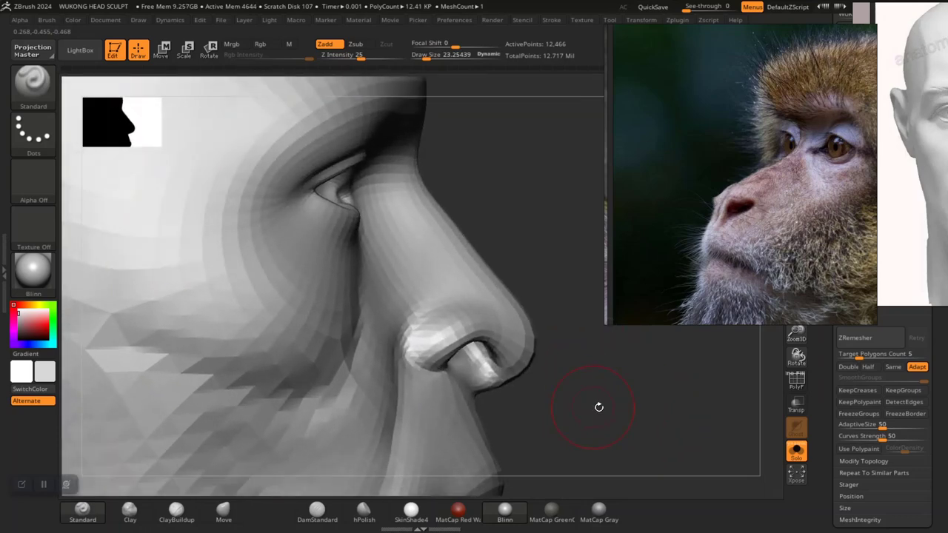
pyautogui.moveTo(598, 406)
pyautogui.mouseDown(button='right')
pyautogui.moveTo(273, 381)
pyautogui.moveTo(285, 383)
pyautogui.moveTo(286, 354)
pyautogui.moveTo(298, 393)
pyautogui.moveTo(299, 367)
pyautogui.moveTo(360, 351)
pyautogui.mouseUp(button='right')
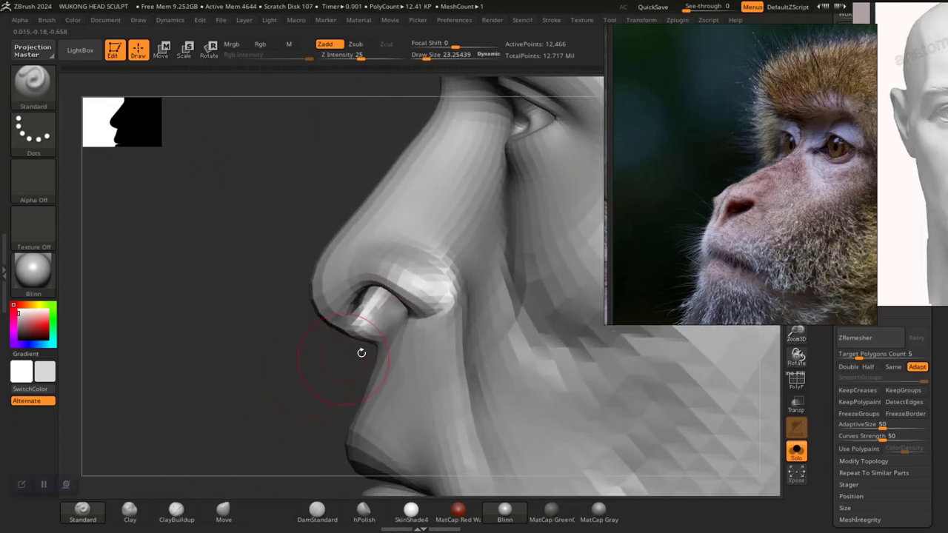
pyautogui.rightClick(416, 324)
pyautogui.moveTo(419, 324); pyautogui.dragTo(419, 326)
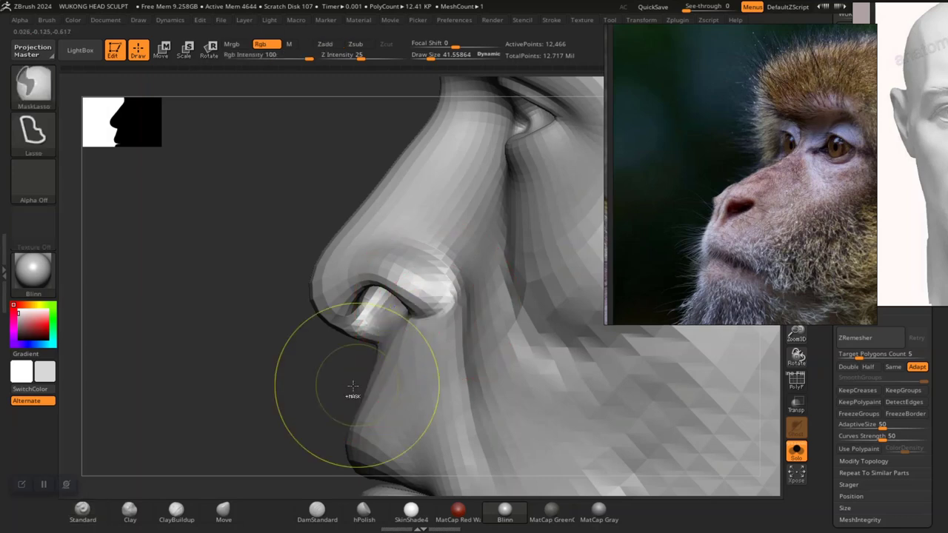
pyautogui.hotkey('ctrl', 'z')
pyautogui.click(232, 511)
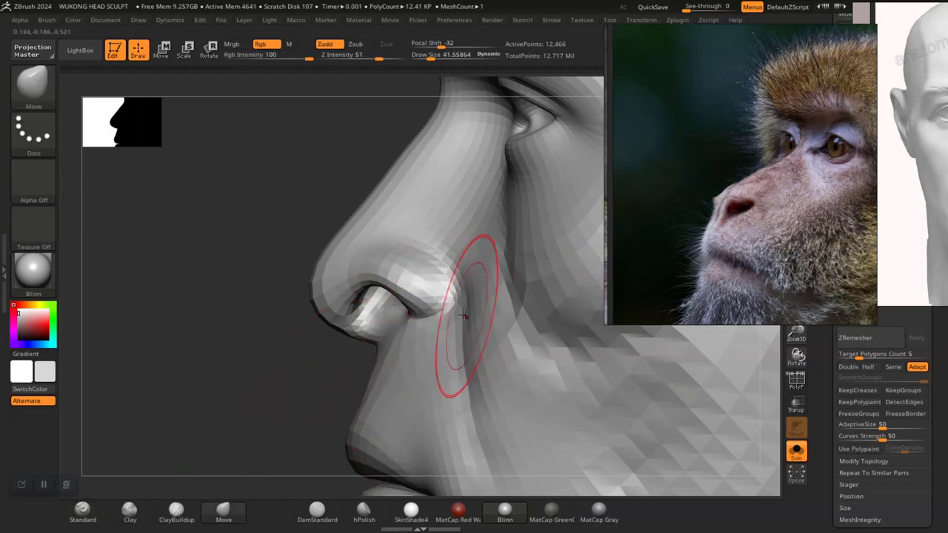
pyautogui.press('space')
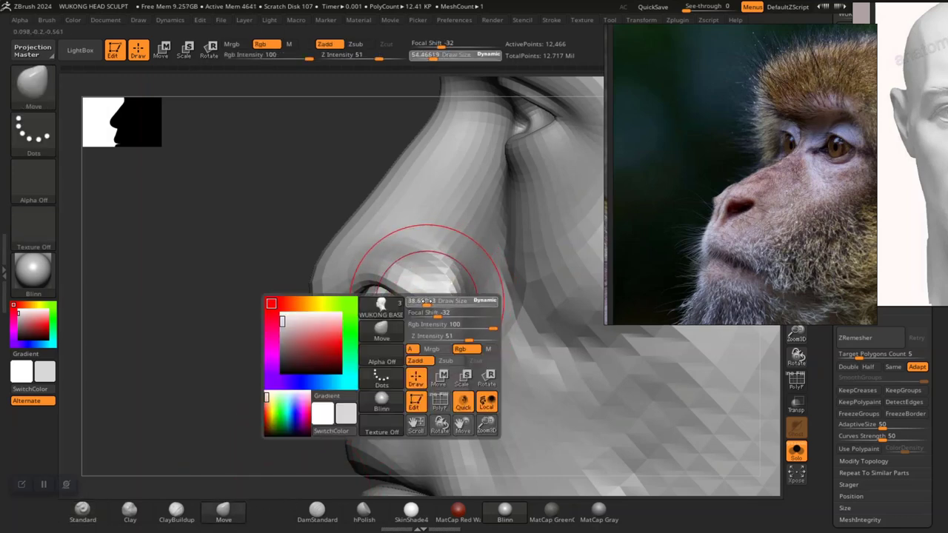
pyautogui.moveTo(424, 301)
pyautogui.mouseDown()
pyautogui.moveTo(420, 308)
pyautogui.moveTo(425, 296)
pyautogui.mouseUp()
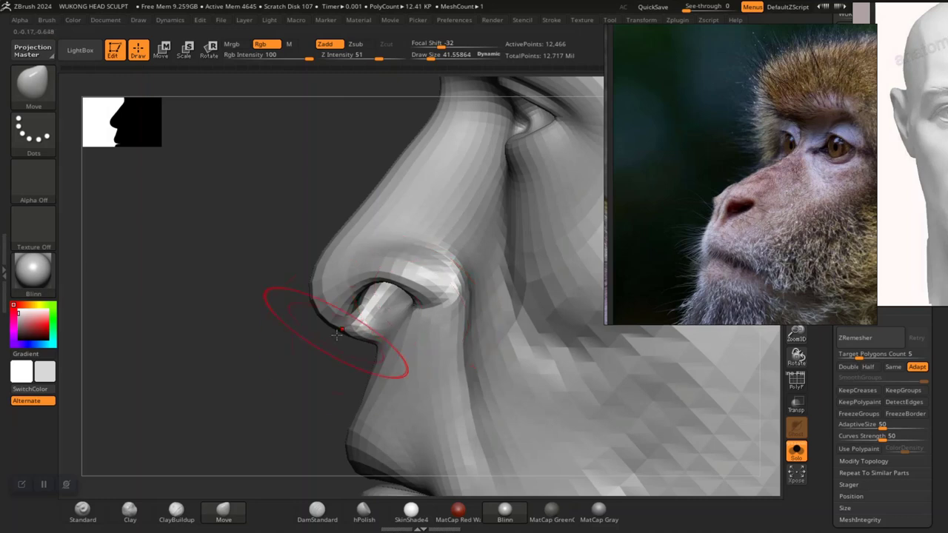
# Reduce the Move brush's Draw Size to about 23 and refine the upper nostril rim in profile.
pyautogui.moveTo(286, 375); pyautogui.dragTo(391, 285)
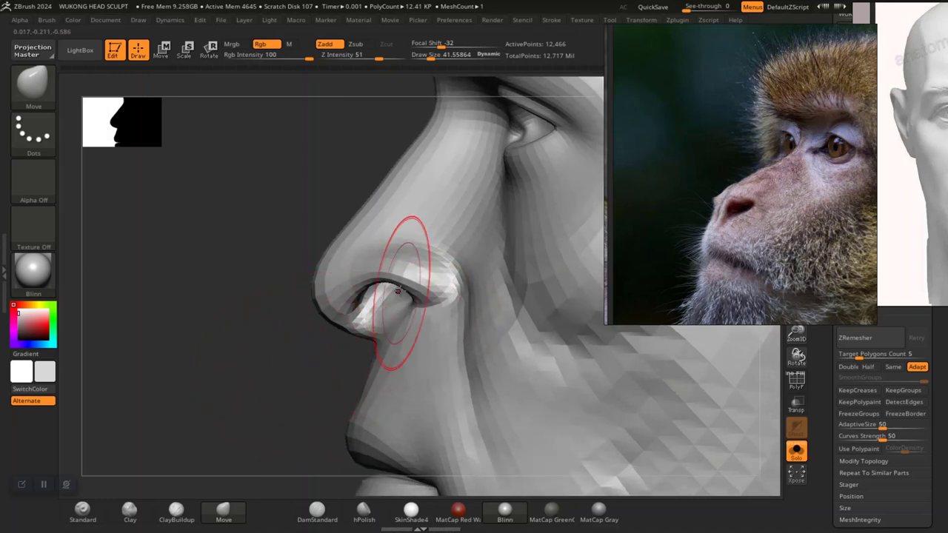
pyautogui.press('space')
pyautogui.click(405, 276)
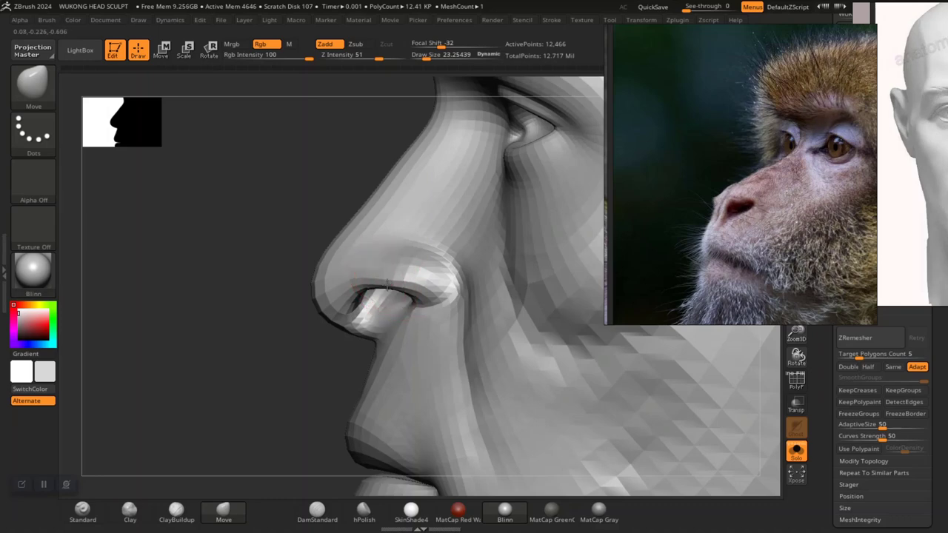
pyautogui.moveTo(246, 395); pyautogui.dragTo(559, 400)
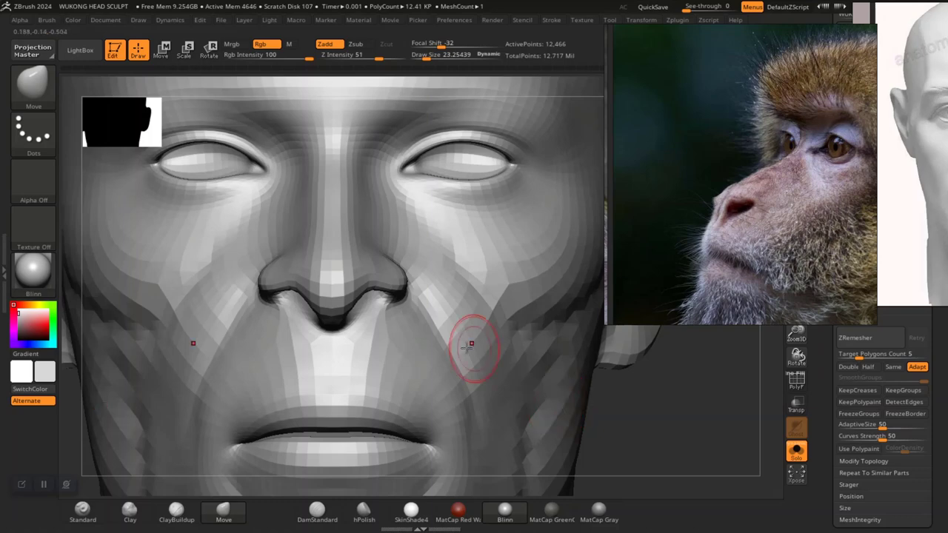
pyautogui.moveTo(612, 424)
pyautogui.mouseDown()
pyautogui.moveTo(478, 405)
pyautogui.moveTo(452, 392)
pyautogui.mouseUp()
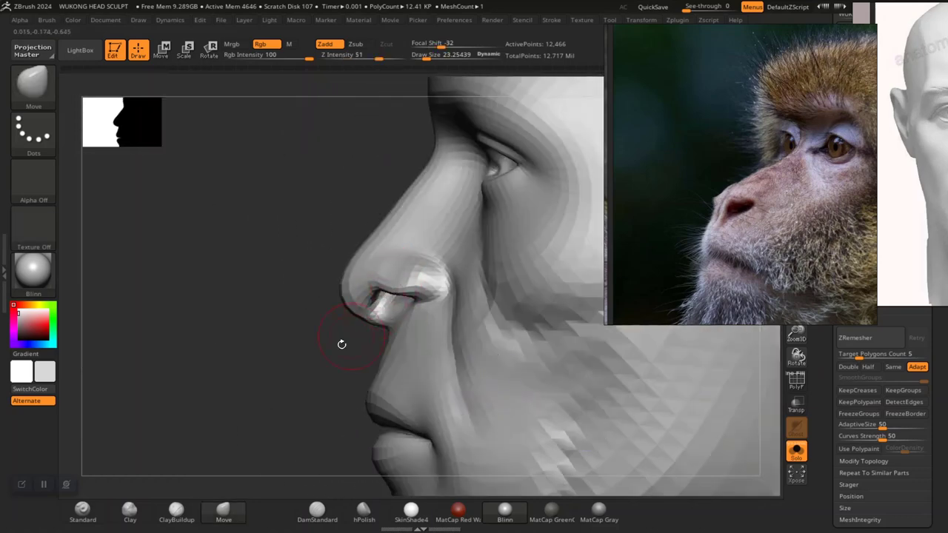
pyautogui.moveTo(313, 368)
pyautogui.mouseDown()
pyautogui.moveTo(321, 376)
pyautogui.moveTo(386, 322)
pyautogui.mouseUp()
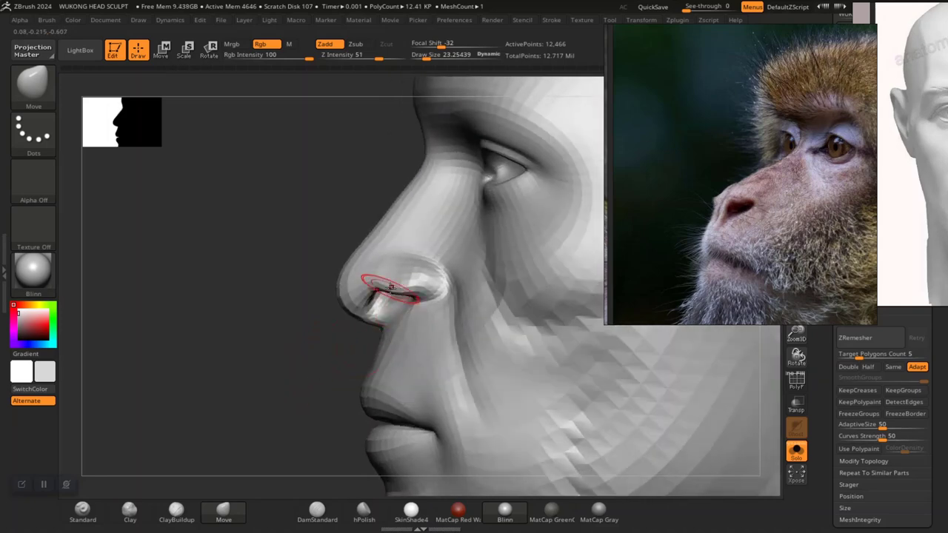
# Smooth the surface at the back of the nose wing on the opposite side from a low three-quarter view.
pyautogui.moveTo(297, 385)
pyautogui.mouseDown()
pyautogui.moveTo(657, 410)
pyautogui.moveTo(683, 399)
pyautogui.moveTo(580, 433)
pyautogui.mouseUp()
pyautogui.moveTo(531, 386); pyautogui.dragTo(556, 404)
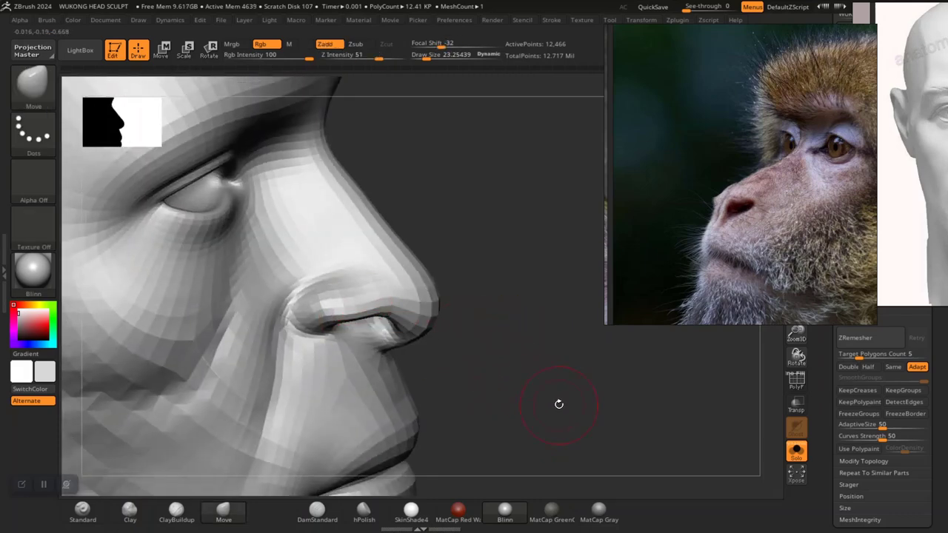
pyautogui.moveTo(559, 404)
pyautogui.mouseDown()
pyautogui.moveTo(615, 396)
pyautogui.moveTo(539, 362)
pyautogui.moveTo(510, 338)
pyautogui.moveTo(514, 321)
pyautogui.moveTo(554, 461)
pyautogui.moveTo(574, 454)
pyautogui.moveTo(592, 378)
pyautogui.moveTo(610, 395)
pyautogui.moveTo(597, 405)
pyautogui.mouseUp()
pyautogui.moveTo(686, 405)
pyautogui.keyDown('alt'); pyautogui.mouseDown()
pyautogui.moveTo(659, 383)
pyautogui.moveTo(617, 408)
pyautogui.moveTo(664, 400)
pyautogui.moveTo(611, 379)
pyautogui.moveTo(612, 425)
pyautogui.mouseUp(); pyautogui.keyUp('alt')
pyautogui.press('shift')
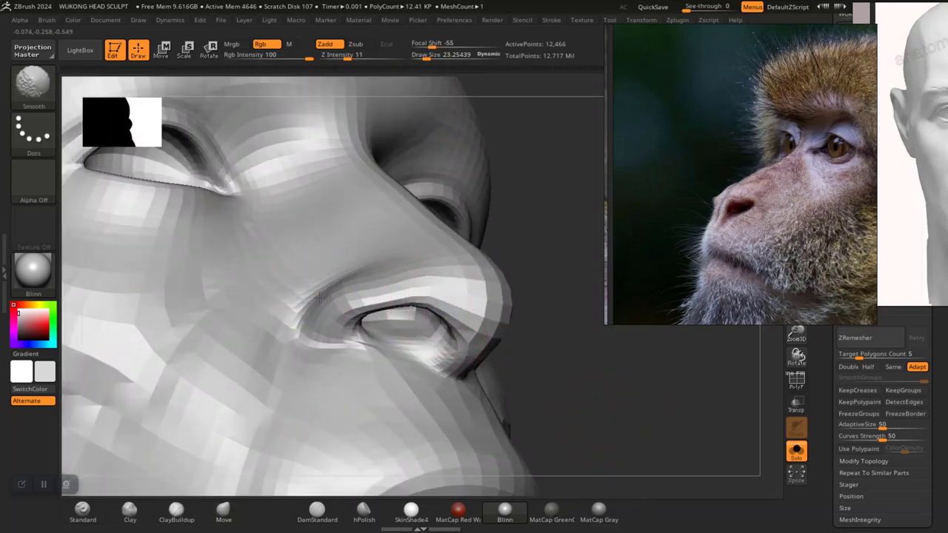
pyautogui.press('ctrl')
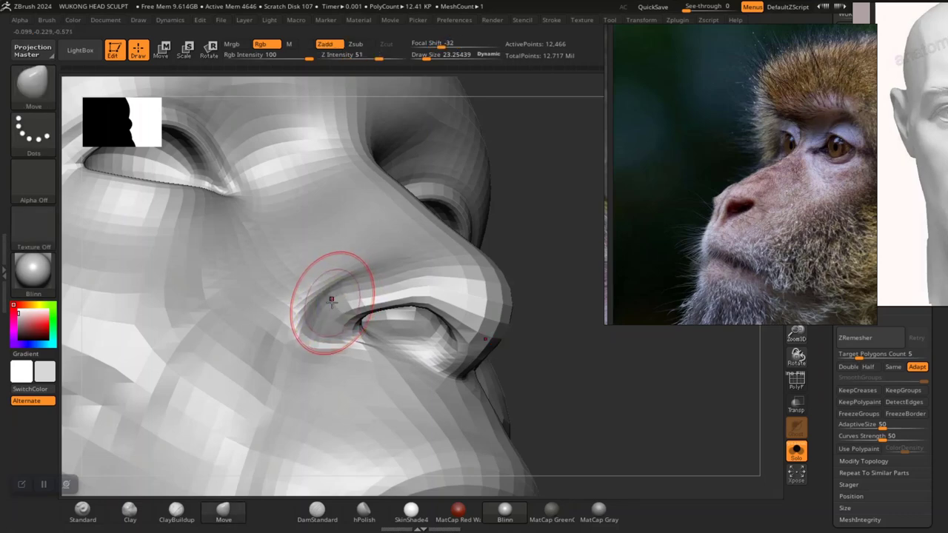
# Switch to the Pinch brush, set the Draw Size to about 36, and tighten the edges around the nose wing and nostril corner.
pyautogui.press('b')
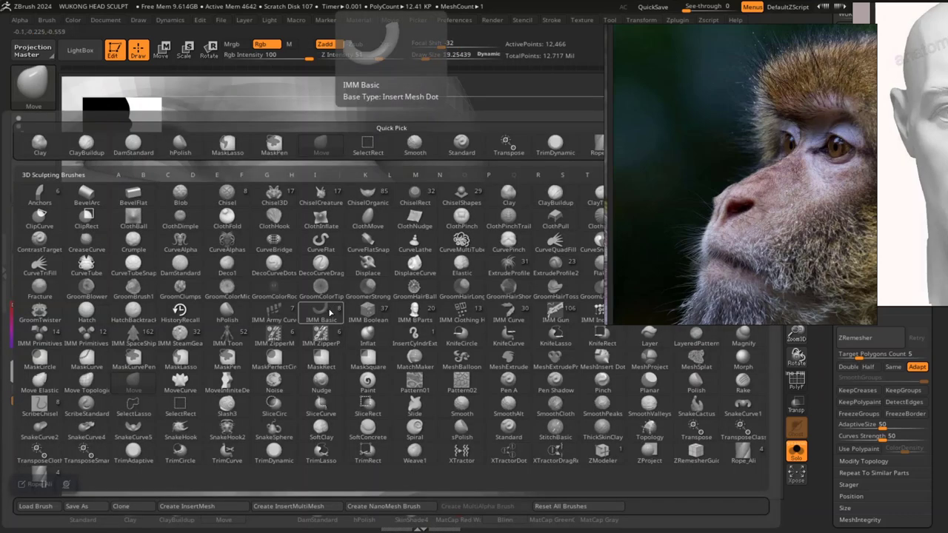
pyautogui.press('p')
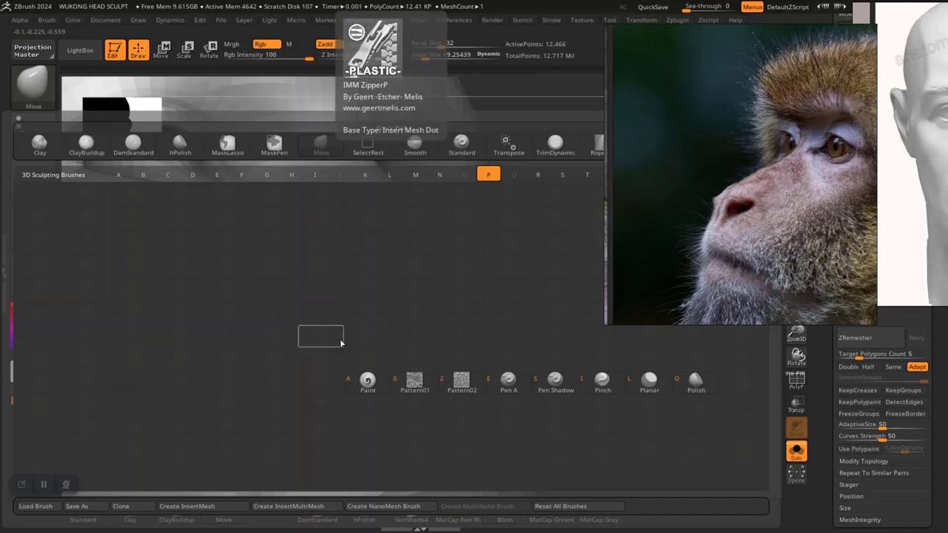
pyautogui.press('i')
pyautogui.press('space')
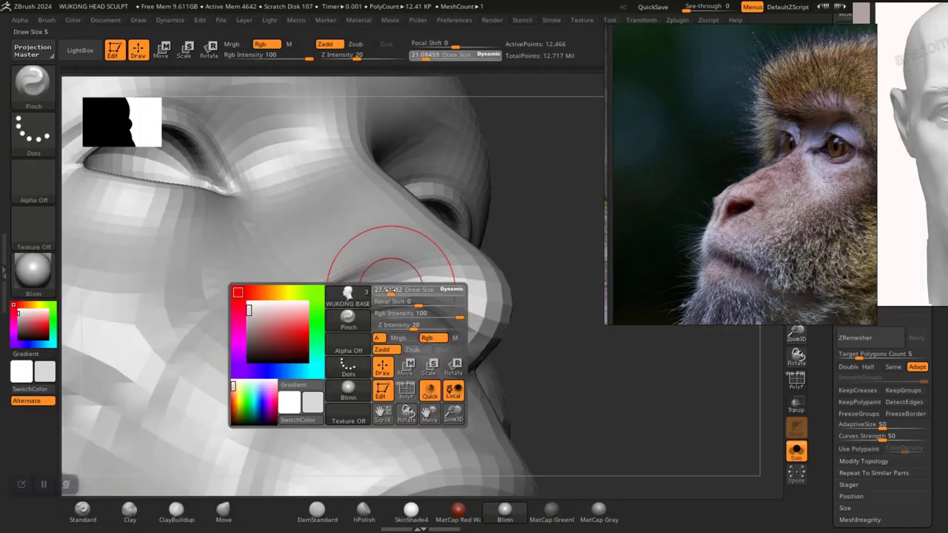
pyautogui.moveTo(391, 291); pyautogui.dragTo(396, 299)
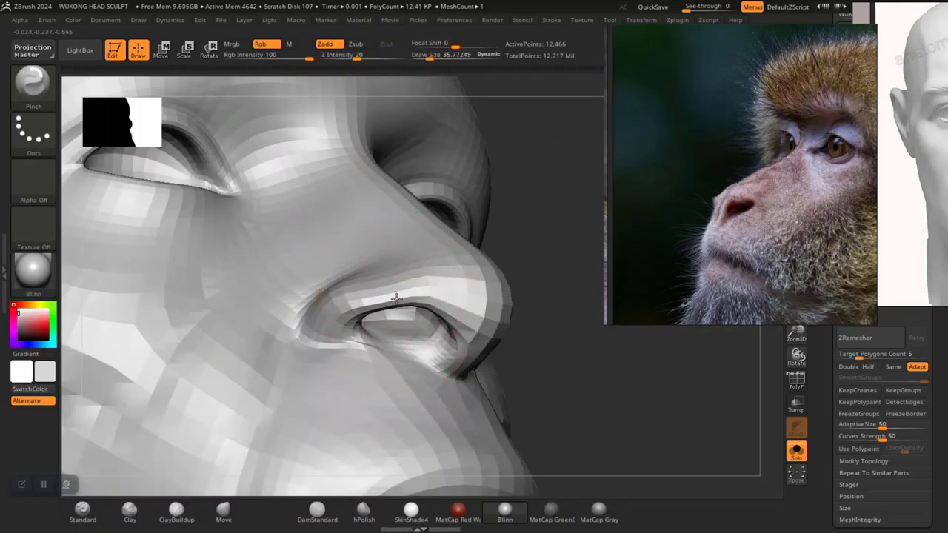
pyautogui.moveTo(333, 300)
pyautogui.mouseDown()
pyautogui.moveTo(324, 298)
pyautogui.moveTo(358, 318)
pyautogui.moveTo(329, 326)
pyautogui.mouseUp()
pyautogui.press('shift')
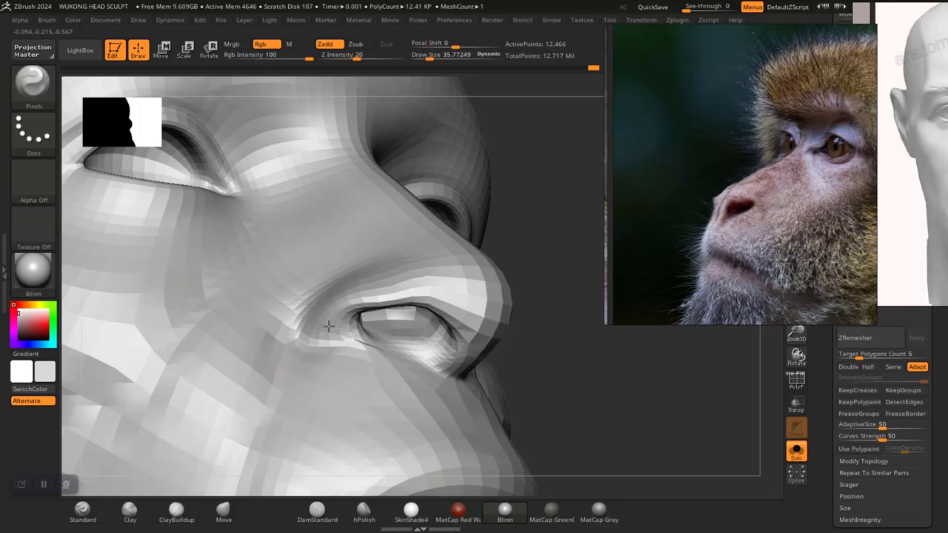
pyautogui.moveTo(524, 354); pyautogui.dragTo(513, 288)
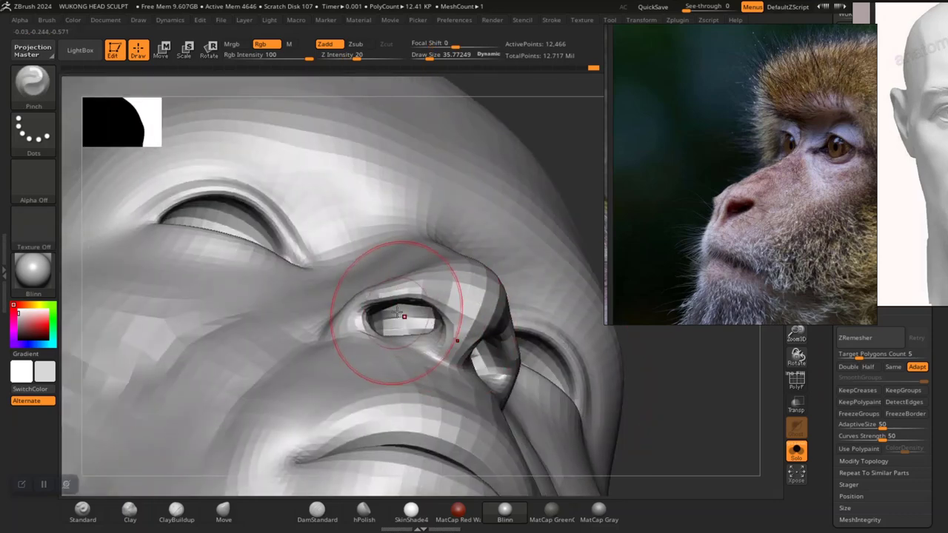
pyautogui.moveTo(355, 318)
pyautogui.mouseDown()
pyautogui.moveTo(344, 322)
pyautogui.moveTo(358, 314)
pyautogui.mouseUp()
pyautogui.hotkey('ctrl', 'z')
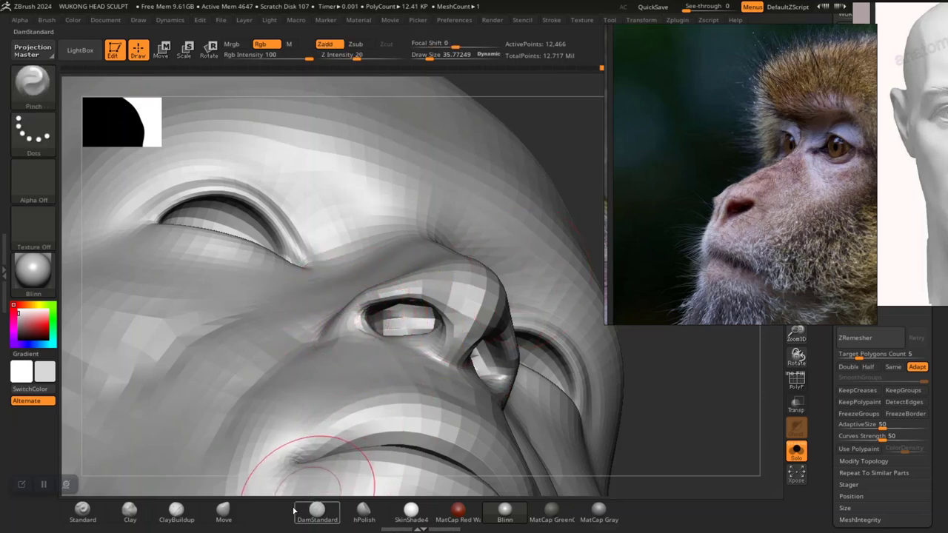
# Flatten the crease around the nose wing using the hPolish brush with a Draw Size of about 17, and smooth beside the nostril.
pyautogui.click(317, 510)
pyautogui.click(363, 509)
pyautogui.moveTo(583, 146)
pyautogui.mouseDown()
pyautogui.moveTo(598, 154)
pyautogui.moveTo(549, 156)
pyautogui.moveTo(527, 229)
pyautogui.mouseUp()
pyautogui.press('space')
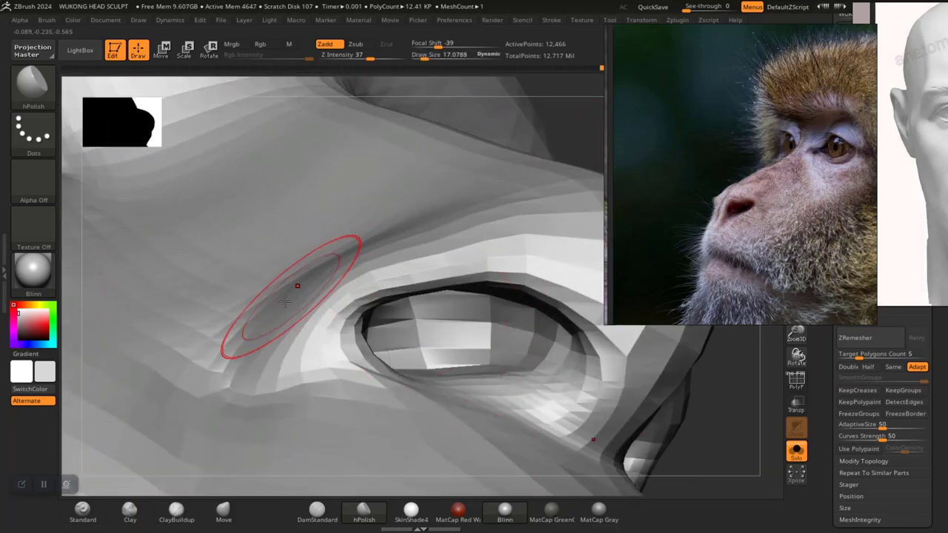
pyautogui.moveTo(298, 284); pyautogui.dragTo(285, 301)
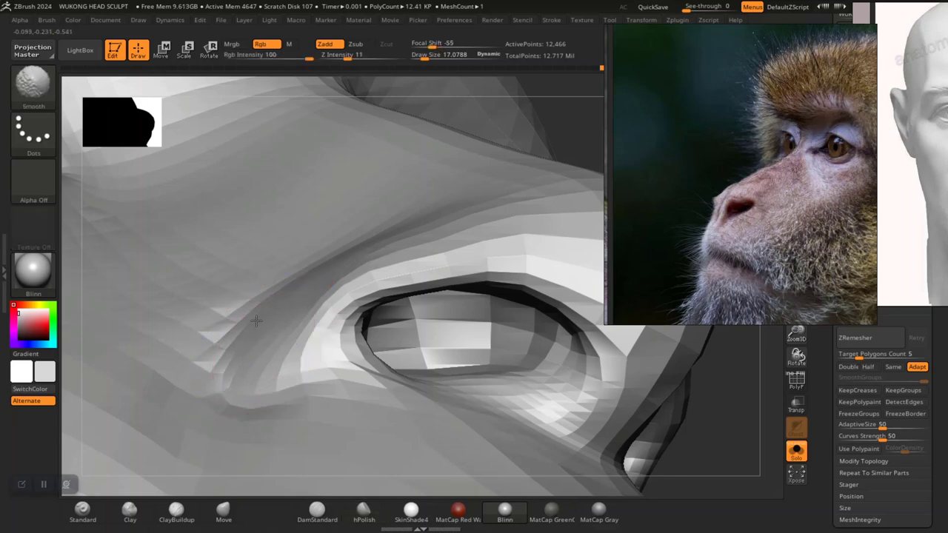
pyautogui.moveTo(710, 431)
pyautogui.keyDown('alt'); pyautogui.mouseDown()
pyautogui.moveTo(512, 334)
pyautogui.moveTo(627, 436)
pyautogui.moveTo(565, 362)
pyautogui.moveTo(524, 366)
pyautogui.moveTo(545, 375)
pyautogui.moveTo(562, 411)
pyautogui.moveTo(633, 407)
pyautogui.moveTo(630, 381)
pyautogui.moveTo(620, 393)
pyautogui.moveTo(649, 512)
pyautogui.mouseUp(); pyautogui.keyUp('alt')
pyautogui.moveTo(392, 368)
pyautogui.keyDown('shift'); pyautogui.mouseDown()
pyautogui.moveTo(362, 371)
pyautogui.moveTo(362, 381)
pyautogui.mouseUp(); pyautogui.keyUp('shift')
# Carve the crease where the nose wing meets the cheek and upper lip with the DamStandard brush.
pyautogui.moveTo(698, 414)
pyautogui.mouseDown()
pyautogui.moveTo(681, 431)
pyautogui.moveTo(662, 402)
pyautogui.moveTo(672, 429)
pyautogui.mouseUp()
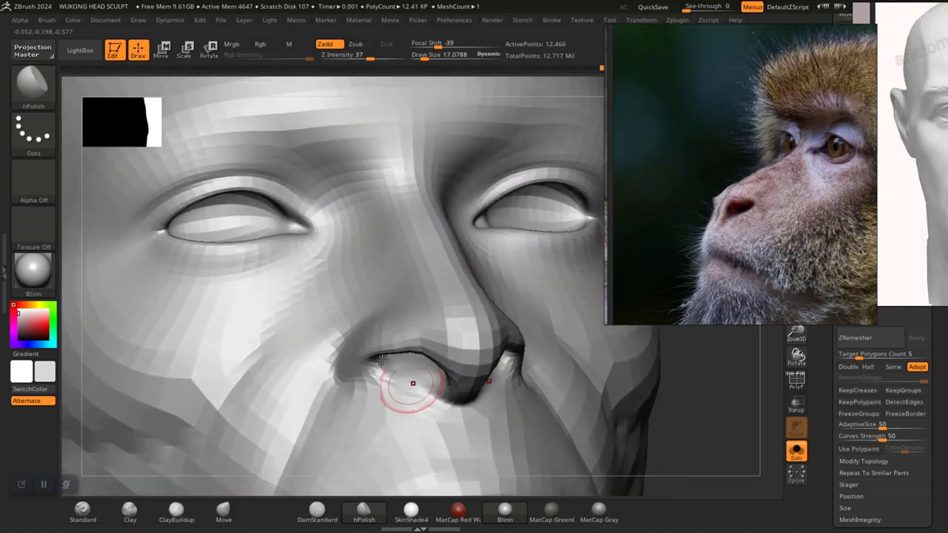
pyautogui.click(317, 509)
pyautogui.moveTo(637, 421); pyautogui.dragTo(737, 427)
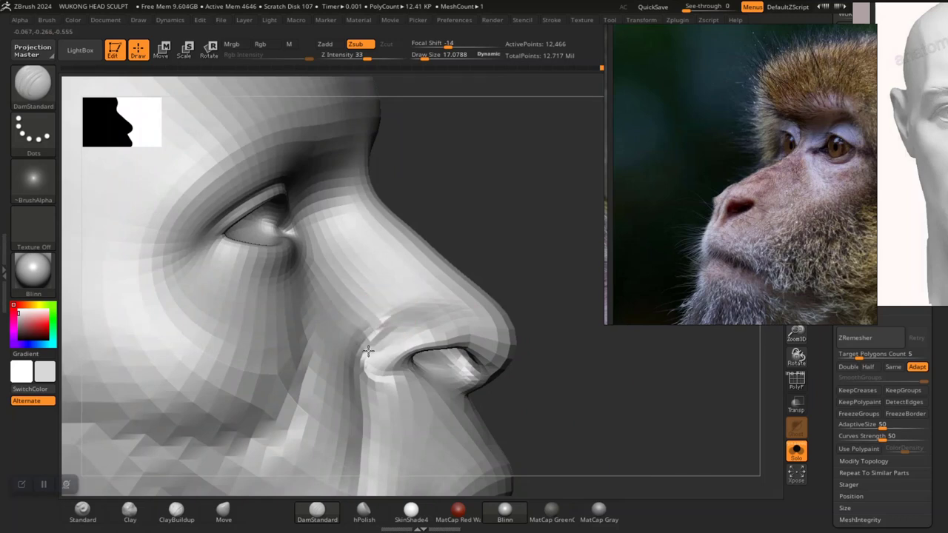
pyautogui.moveTo(390, 375); pyautogui.dragTo(369, 339)
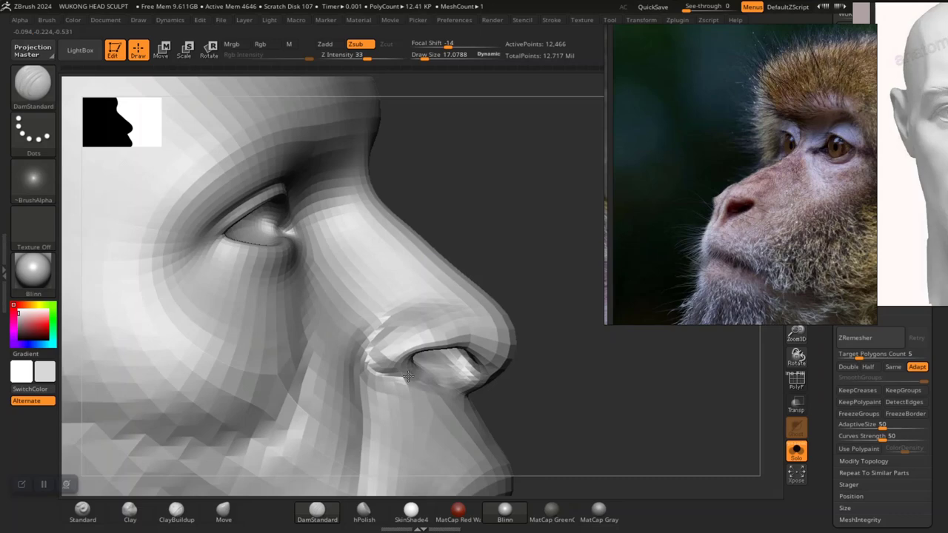
# Switch to the Standard brush, set the Z Intensity to 15, and sculpt and smooth the surface inside the nostril.
pyautogui.moveTo(597, 417); pyautogui.dragTo(535, 391)
pyautogui.keyDown('alt'); pyautogui.moveTo(636, 382); pyautogui.dragTo(629, 444); pyautogui.keyUp('alt')
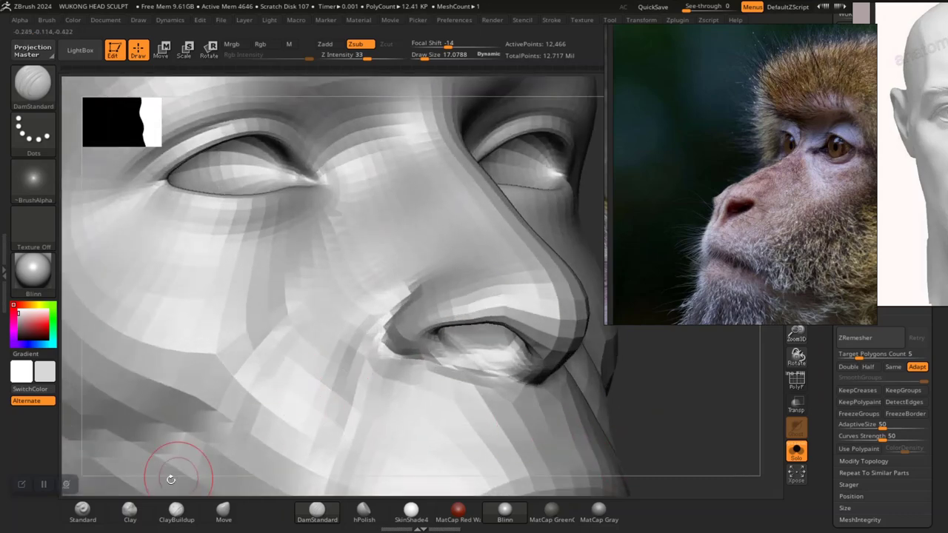
pyautogui.click(83, 508)
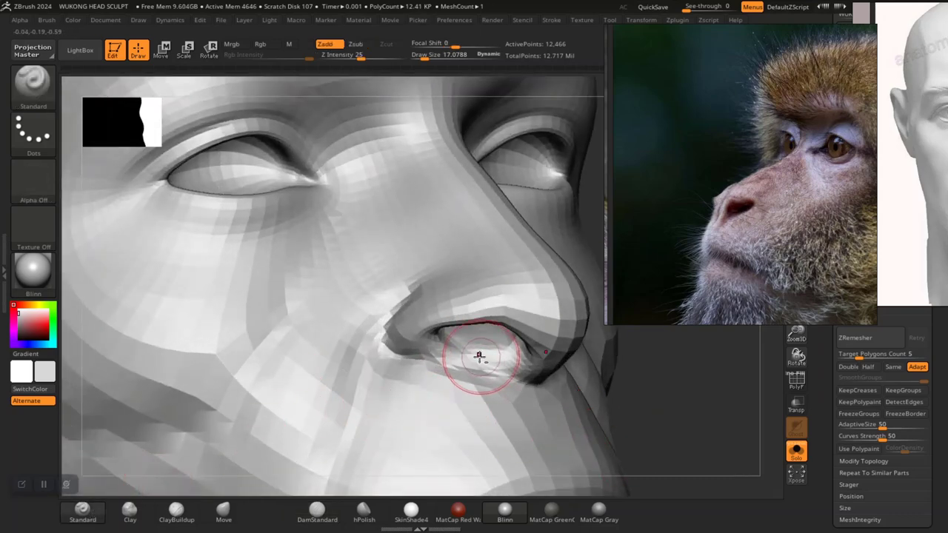
pyautogui.keyDown('alt'); pyautogui.moveTo(479, 357); pyautogui.dragTo(449, 355); pyautogui.keyUp('alt')
pyautogui.hotkey('ctrl', 'z')
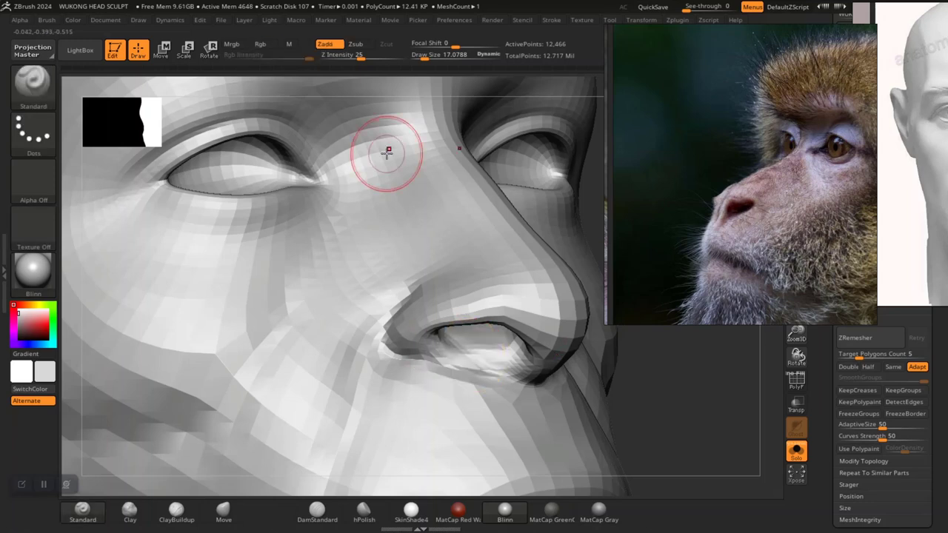
pyautogui.moveTo(361, 57); pyautogui.dragTo(352, 57)
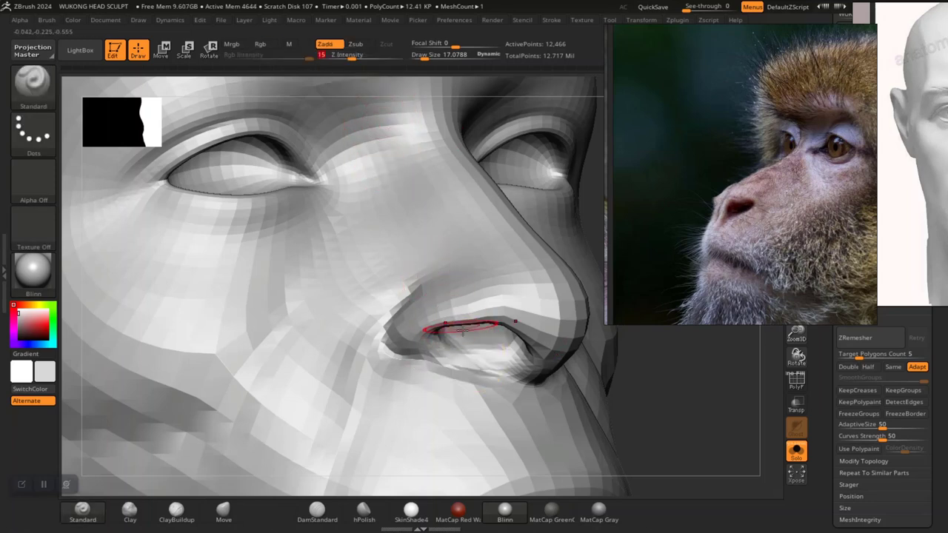
pyautogui.moveTo(478, 364)
pyautogui.mouseDown()
pyautogui.moveTo(440, 345)
pyautogui.moveTo(446, 352)
pyautogui.moveTo(424, 352)
pyautogui.moveTo(495, 367)
pyautogui.mouseUp()
pyautogui.moveTo(666, 411)
pyautogui.keyDown('alt'); pyautogui.mouseDown()
pyautogui.moveTo(577, 350)
pyautogui.moveTo(561, 362)
pyautogui.mouseUp(); pyautogui.keyUp('alt')
pyautogui.moveTo(613, 377)
pyautogui.keyDown('alt'); pyautogui.mouseDown()
pyautogui.moveTo(550, 363)
pyautogui.moveTo(603, 404)
pyautogui.moveTo(599, 383)
pyautogui.moveTo(599, 461)
pyautogui.moveTo(639, 412)
pyautogui.moveTo(701, 395)
pyautogui.moveTo(607, 356)
pyautogui.mouseUp(); pyautogui.keyUp('alt')
pyautogui.press('shift')
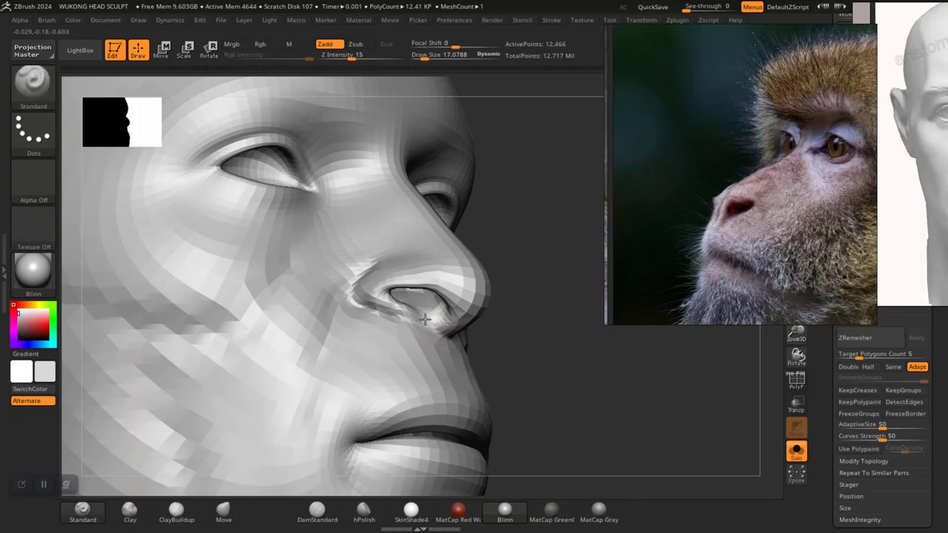
pyautogui.press('shift')
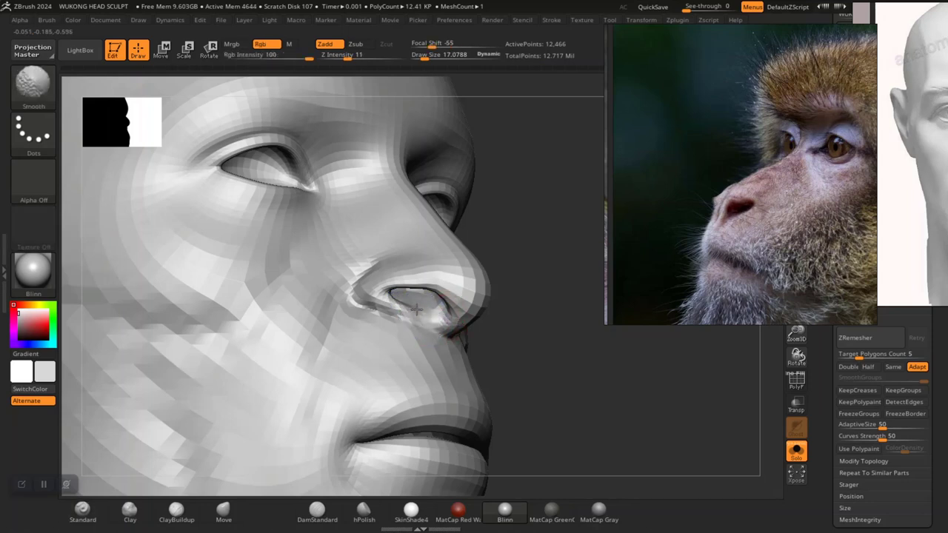
# Return to the side profile and switch to the Move brush with a Draw Size of about 36.
pyautogui.moveTo(588, 415)
pyautogui.keyDown('alt'); pyautogui.mouseDown()
pyautogui.moveTo(554, 347)
pyautogui.moveTo(544, 376)
pyautogui.mouseUp(); pyautogui.keyUp('alt')
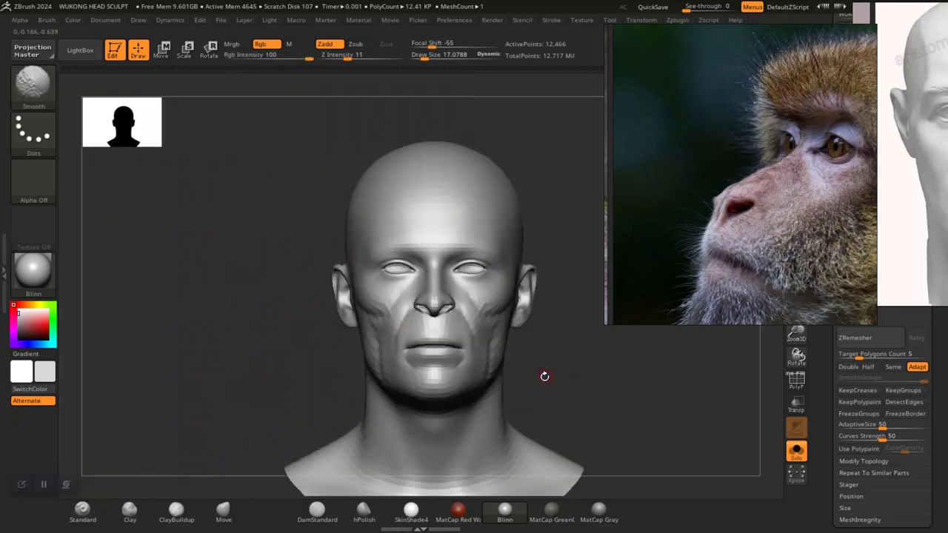
pyautogui.moveTo(649, 377); pyautogui.dragTo(683, 410)
pyautogui.keyDown('alt'); pyautogui.moveTo(599, 385); pyautogui.dragTo(570, 444); pyautogui.keyUp('alt')
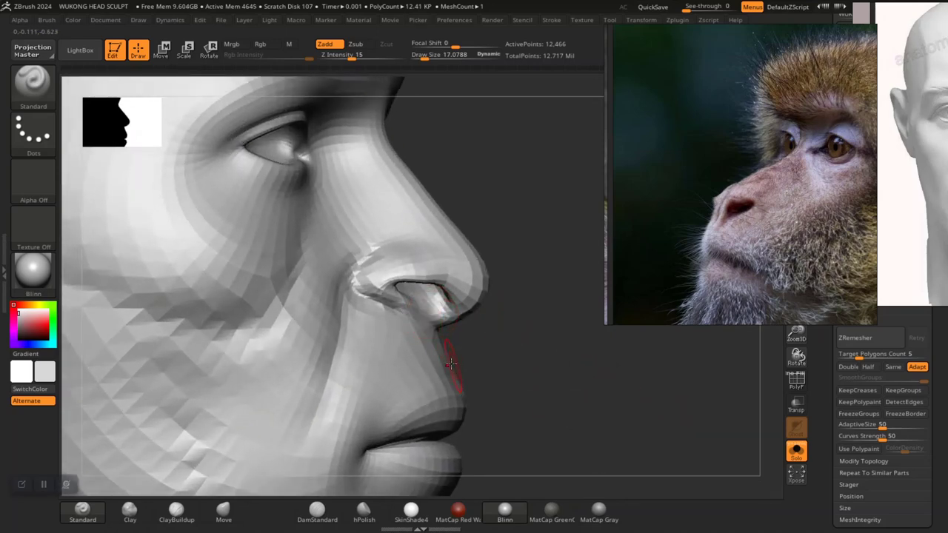
pyautogui.press('space')
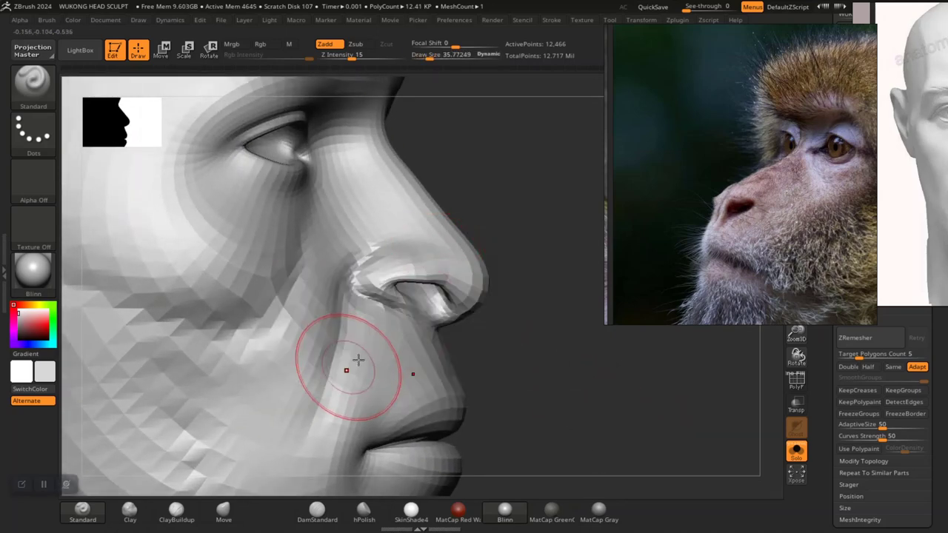
pyautogui.click(223, 509)
# Save the project as WUKONG HEAD SCULPT, replacing the existing file.
pyautogui.press('ctrl')
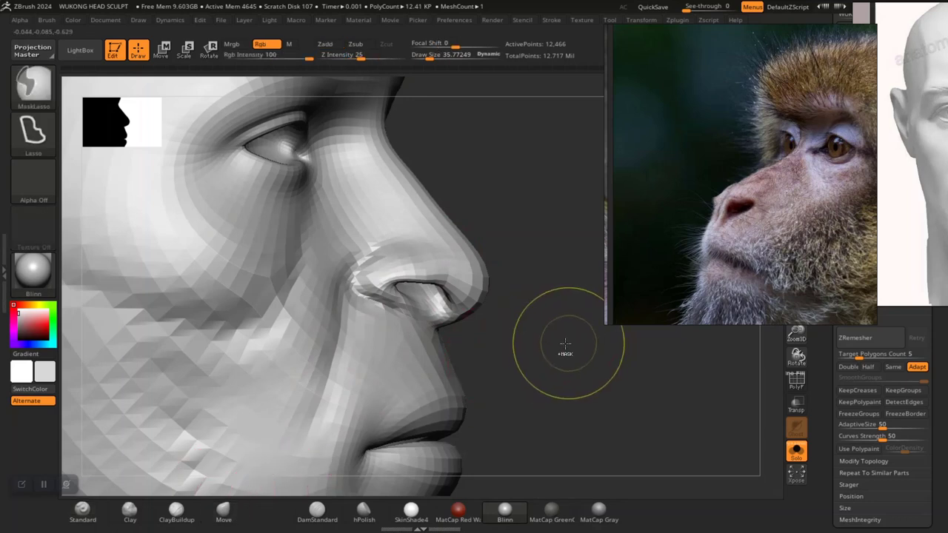
pyautogui.hotkey('ctrl', 's')
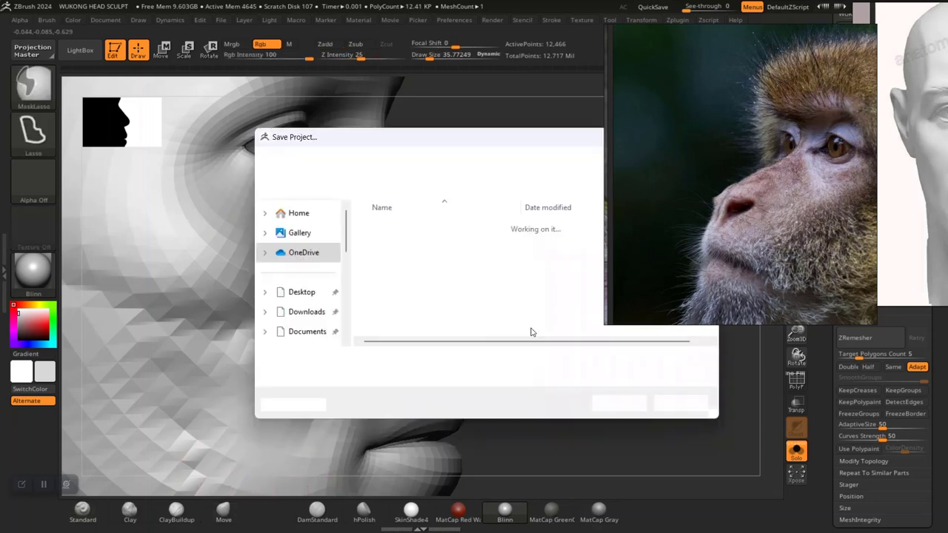
pyautogui.click(619, 402)
pyautogui.click(503, 259)
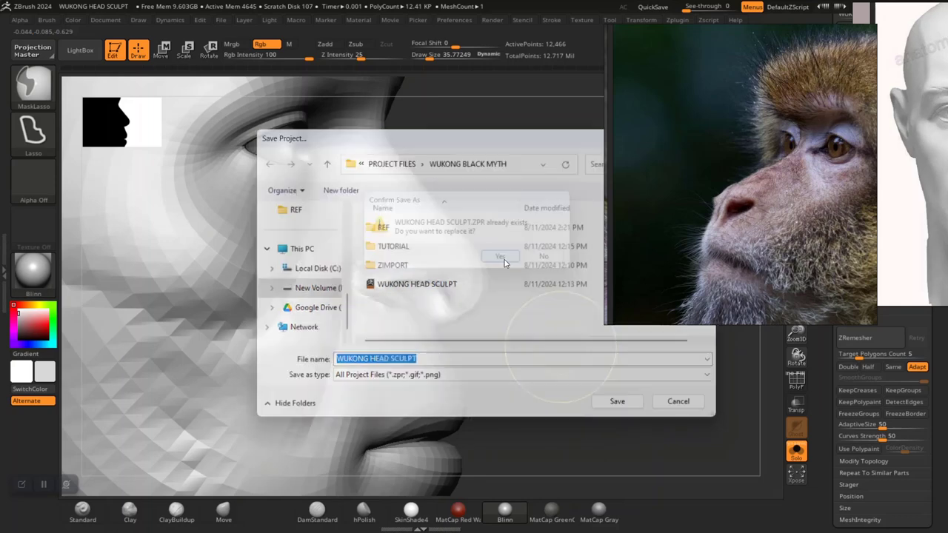
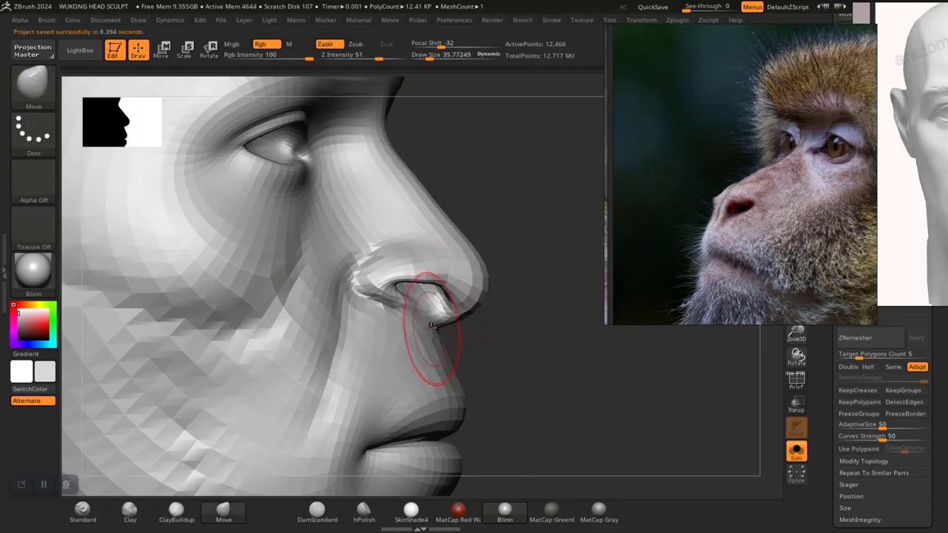
# Pull the nose base below the tip downward in profile with the Move brush, and check the head from the front.
pyautogui.moveTo(432, 324); pyautogui.dragTo(448, 353)
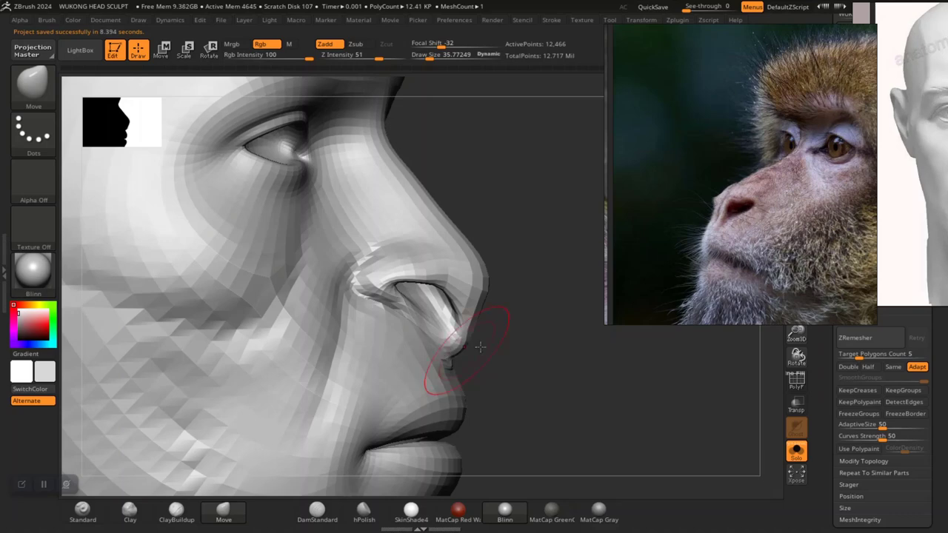
pyautogui.keyDown('alt'); pyautogui.moveTo(516, 366); pyautogui.dragTo(516, 326); pyautogui.keyUp('alt')
pyautogui.moveTo(563, 332); pyautogui.dragTo(503, 345)
pyautogui.moveTo(618, 378); pyautogui.dragTo(555, 332)
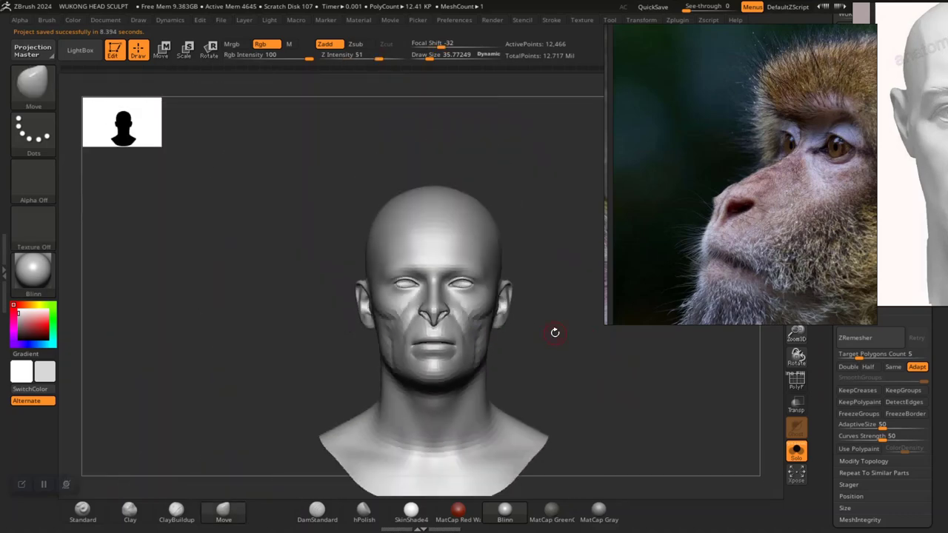
# Examine the head's nose from the front against the Wukong front-view portrait, bringing that reference up close.
pyautogui.moveTo(536, 371)
pyautogui.mouseDown()
pyautogui.moveTo(548, 425)
pyautogui.moveTo(491, 413)
pyautogui.moveTo(398, 366)
pyautogui.moveTo(340, 407)
pyautogui.moveTo(345, 428)
pyautogui.mouseUp()
pyautogui.moveTo(279, 391); pyautogui.dragTo(328, 387)
pyautogui.scroll(-10, 770, 169)
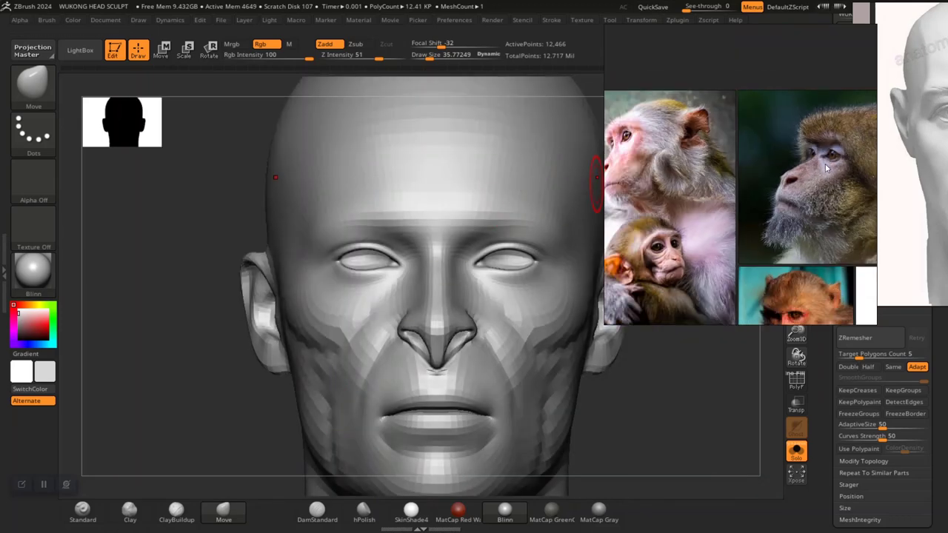
pyautogui.moveTo(865, 221); pyautogui.dragTo(621, 184, button='middle')
pyautogui.scroll(-2, 701, 224)
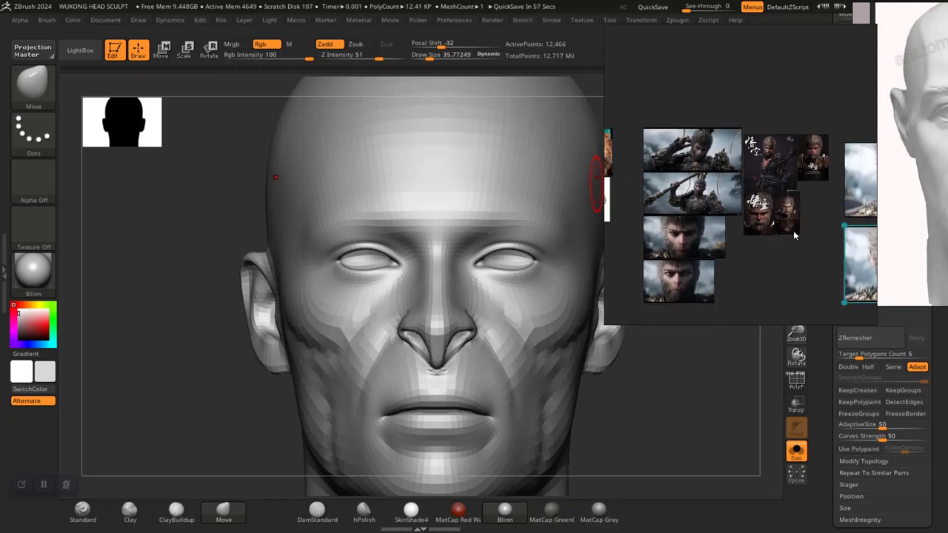
pyautogui.moveTo(795, 235); pyautogui.dragTo(664, 221, button='middle')
pyautogui.scroll(8, 792, 243)
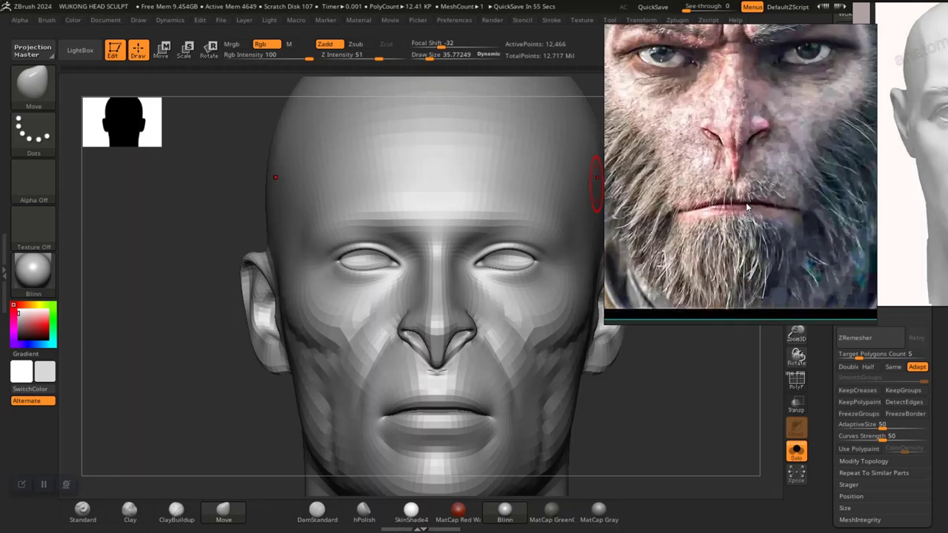
pyautogui.scroll(-2, 777, 226)
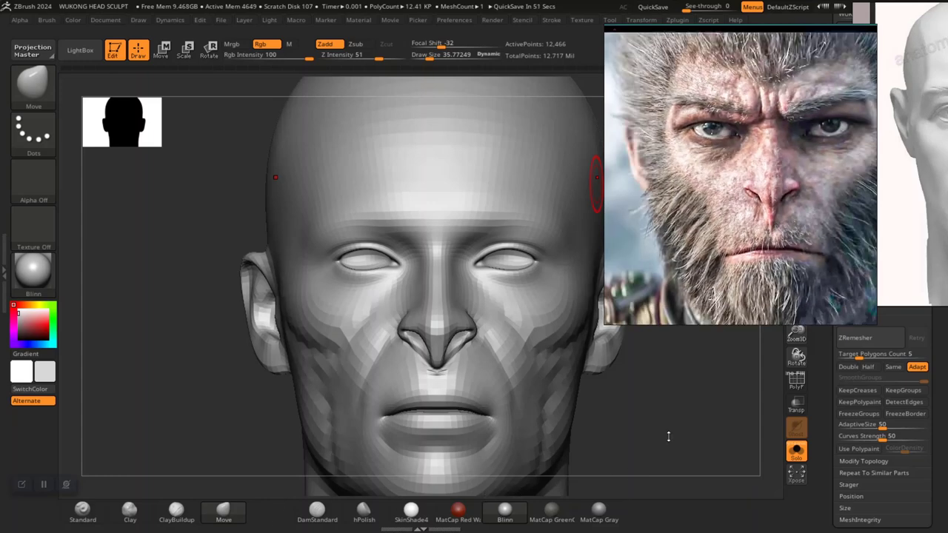
# Set the Draw Size to about 62, smooth the nose bridge in profile, and check the head in three-quarter view.
pyautogui.moveTo(666, 428)
pyautogui.keyDown('alt'); pyautogui.mouseDown()
pyautogui.moveTo(673, 416)
pyautogui.moveTo(575, 383)
pyautogui.moveTo(562, 404)
pyautogui.moveTo(578, 421)
pyautogui.moveTo(577, 412)
pyautogui.moveTo(575, 431)
pyautogui.moveTo(599, 408)
pyautogui.moveTo(590, 379)
pyautogui.moveTo(596, 404)
pyautogui.moveTo(596, 391)
pyautogui.moveTo(546, 361)
pyautogui.moveTo(559, 377)
pyautogui.moveTo(526, 390)
pyautogui.mouseUp(); pyautogui.keyUp('alt')
pyautogui.moveTo(511, 348)
pyautogui.mouseDown()
pyautogui.moveTo(464, 296)
pyautogui.moveTo(422, 275)
pyautogui.moveTo(461, 274)
pyautogui.moveTo(430, 273)
pyautogui.mouseUp()
pyautogui.press('space')
pyautogui.keyDown('shift'); pyautogui.moveTo(416, 242); pyautogui.dragTo(416, 240); pyautogui.keyUp('shift')
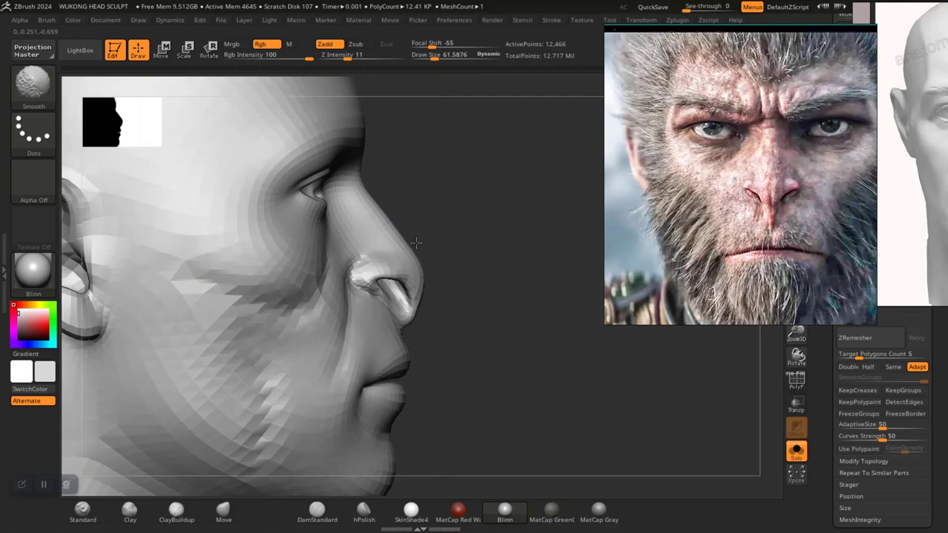
pyautogui.keyDown('alt'); pyautogui.moveTo(522, 358); pyautogui.dragTo(492, 327); pyautogui.keyUp('alt')
pyautogui.moveTo(493, 326); pyautogui.dragTo(463, 318)
pyautogui.keyDown('alt'); pyautogui.moveTo(546, 343); pyautogui.dragTo(599, 368); pyautogui.keyUp('alt')
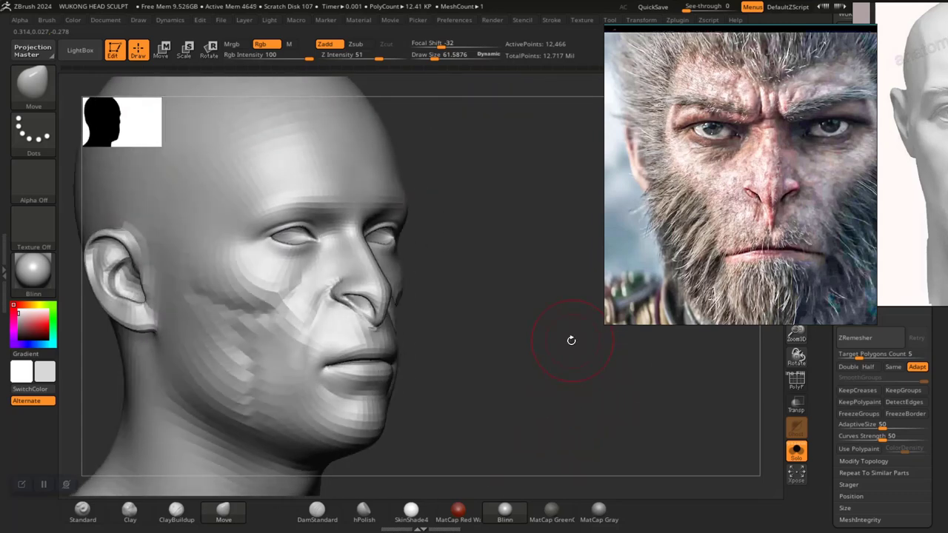
# Examine the brown monkey's nose bridge, tip and nostril shape in the side-facing reference photo.
pyautogui.scroll(-4, 700, 228)
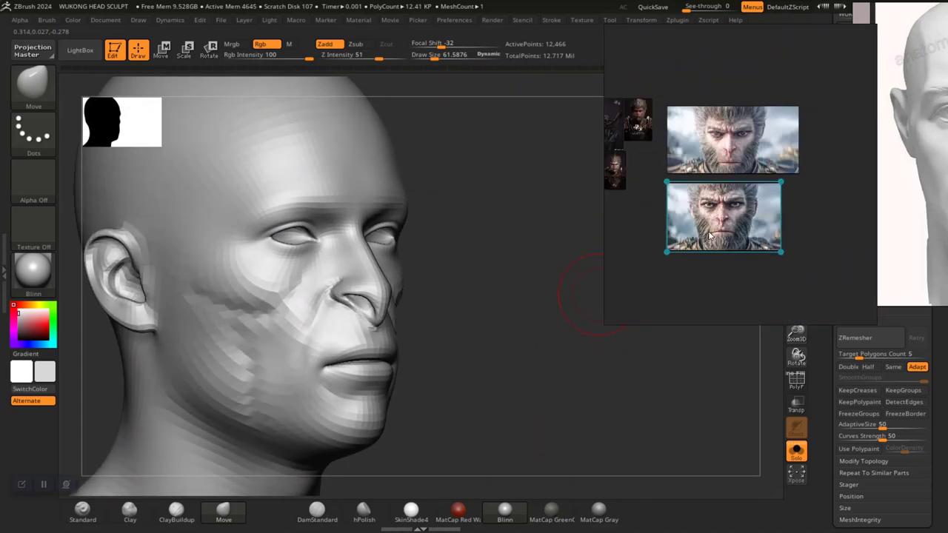
pyautogui.scroll(-4, 716, 235)
pyautogui.moveTo(713, 234); pyautogui.dragTo(784, 234, button='middle')
pyautogui.scroll(4, 711, 223)
pyautogui.moveTo(668, 231); pyautogui.dragTo(694, 248, button='middle')
pyautogui.scroll(8, 695, 248)
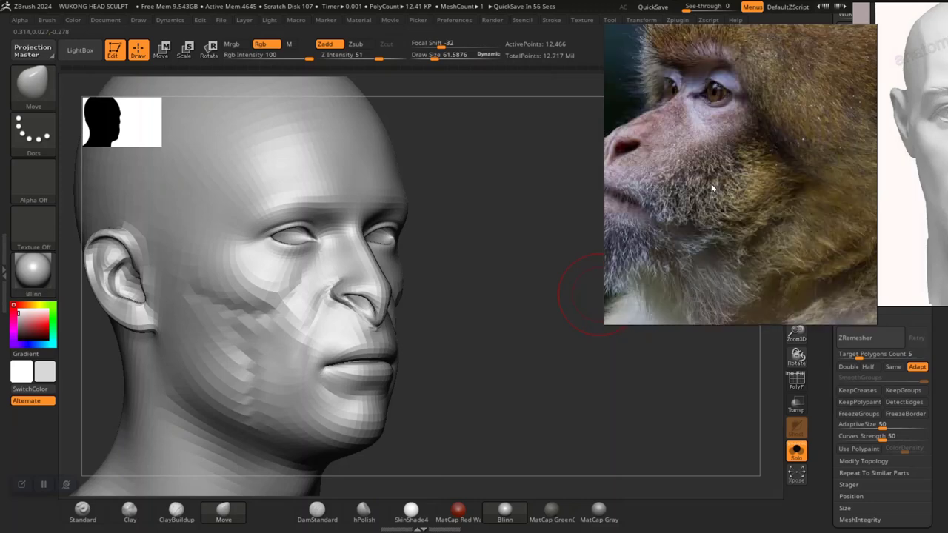
pyautogui.scroll(6, 741, 215)
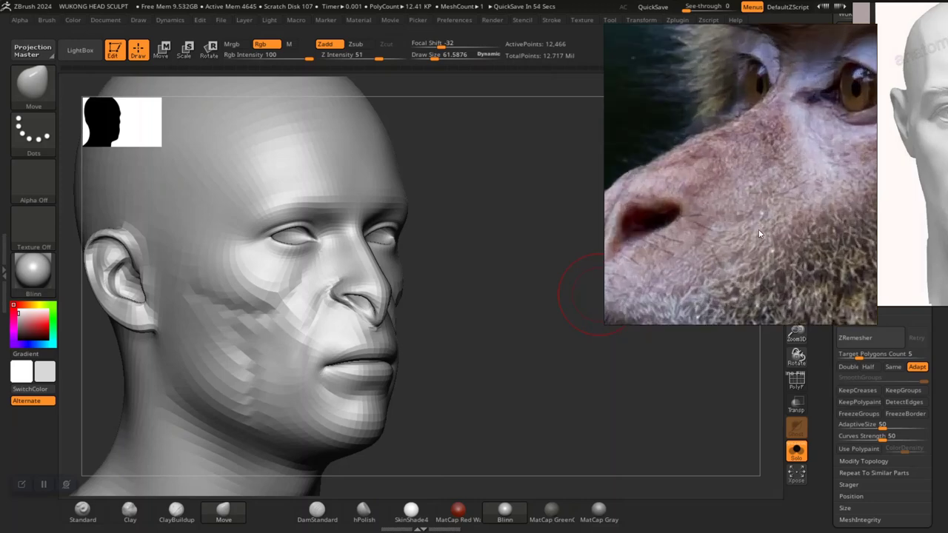
pyautogui.moveTo(700, 198)
pyautogui.mouseDown(button='middle')
pyautogui.moveTo(735, 190)
pyautogui.moveTo(709, 205)
pyautogui.mouseUp(button='middle')
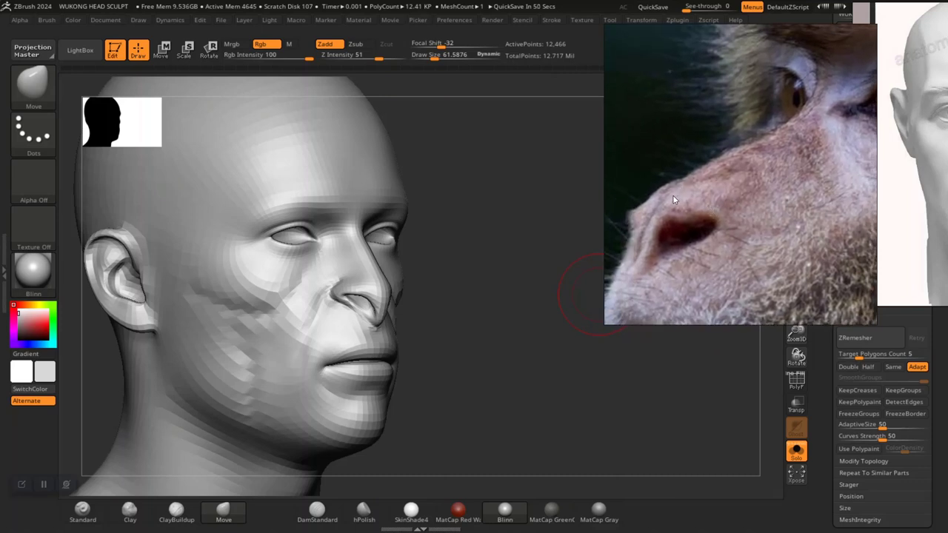
pyautogui.moveTo(708, 181); pyautogui.dragTo(701, 200, button='middle')
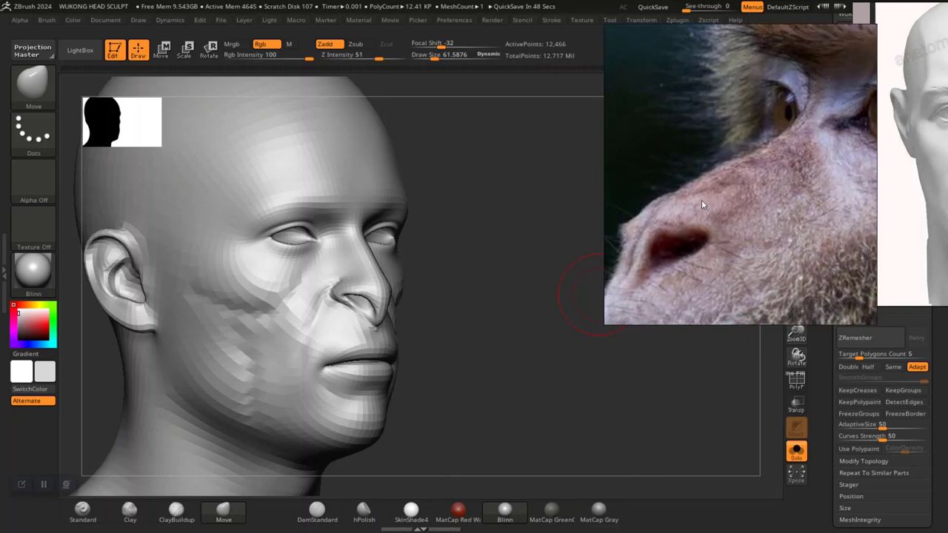
pyautogui.scroll(-3, 722, 205)
pyautogui.scroll(4, 716, 215)
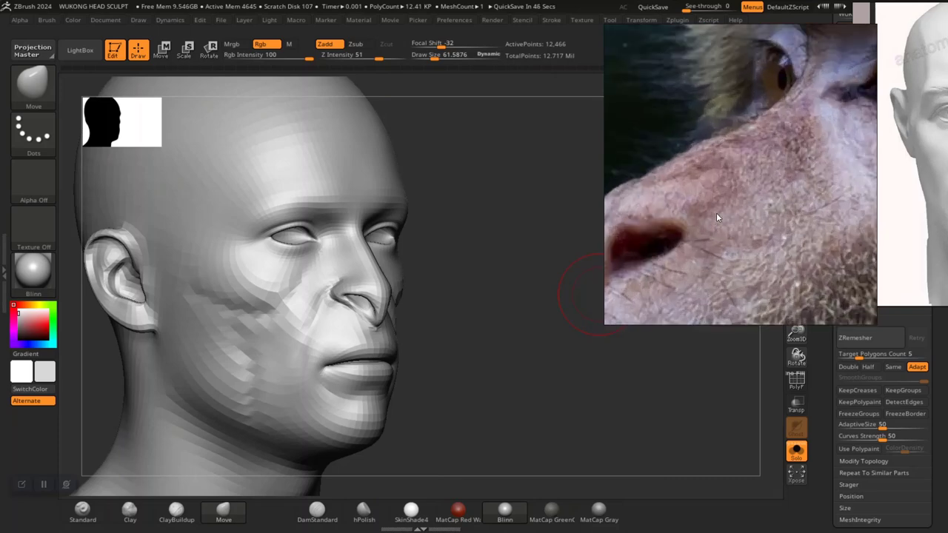
pyautogui.moveTo(695, 228); pyautogui.dragTo(753, 222, button='middle')
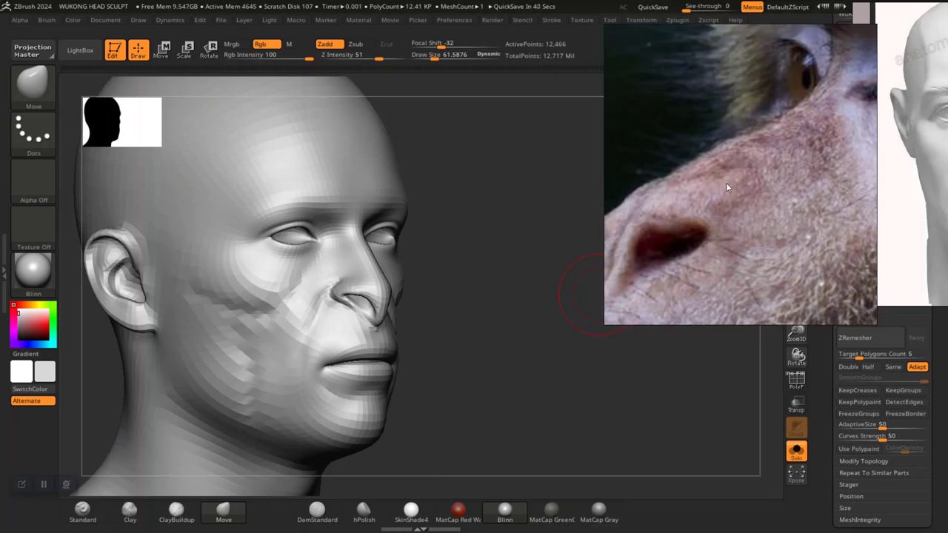
# Examine the red-faced monkey's nose reference and compare it with the Wukong front-view portraits.
pyautogui.scroll(-6, 725, 187)
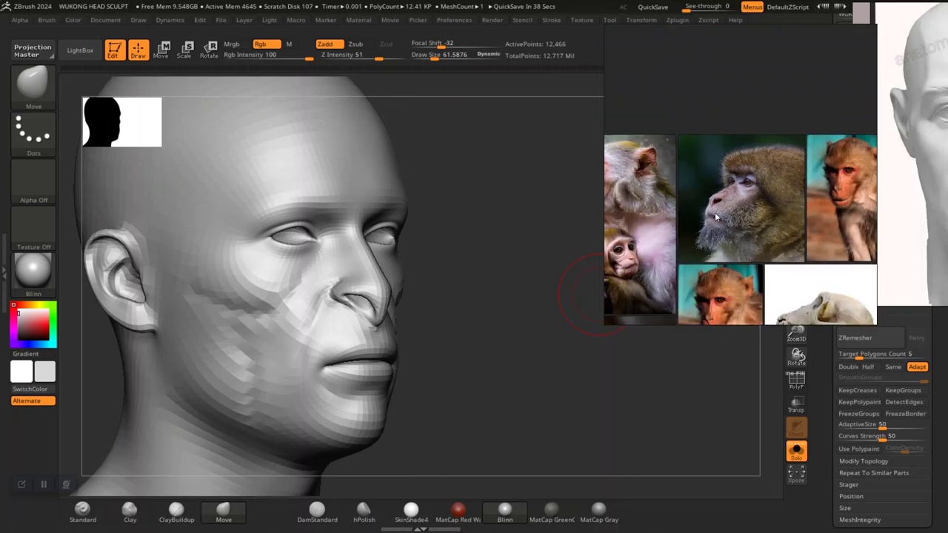
pyautogui.scroll(4, 714, 211)
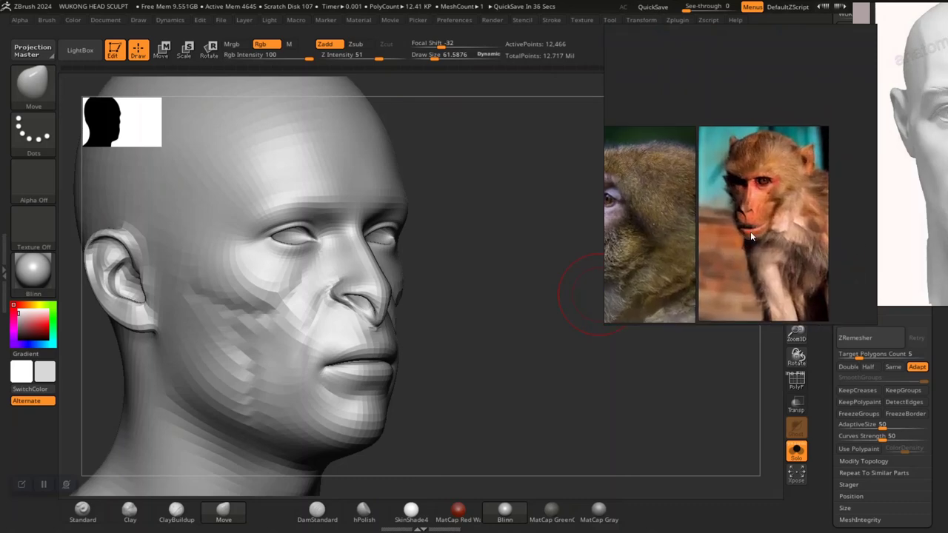
pyautogui.scroll(5, 749, 235)
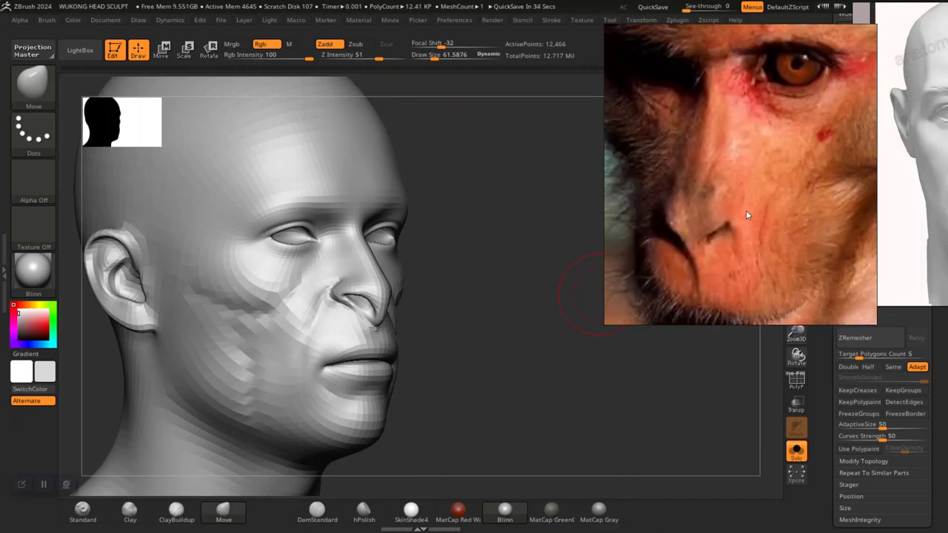
pyautogui.scroll(-6, 715, 205)
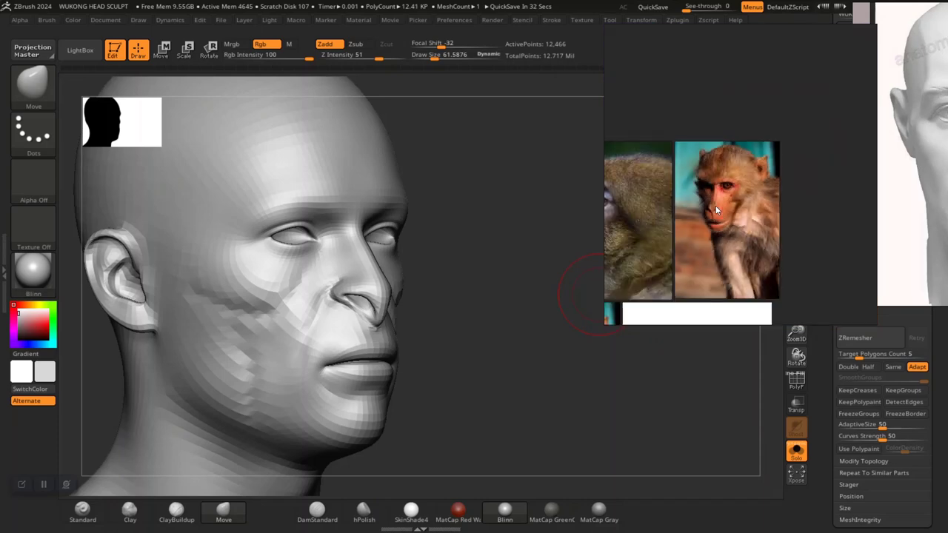
pyautogui.scroll(-2, 723, 241)
pyautogui.scroll(6, 748, 231)
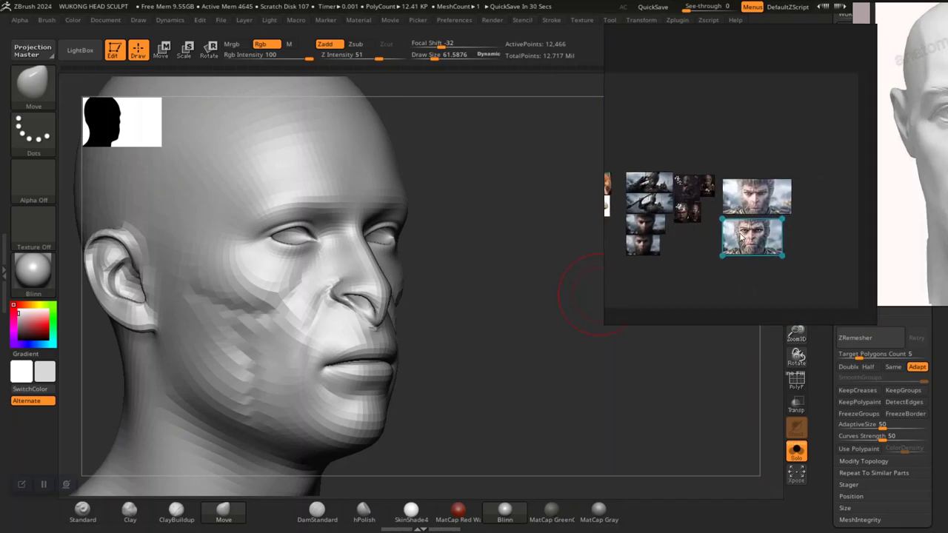
pyautogui.scroll(5, 748, 231)
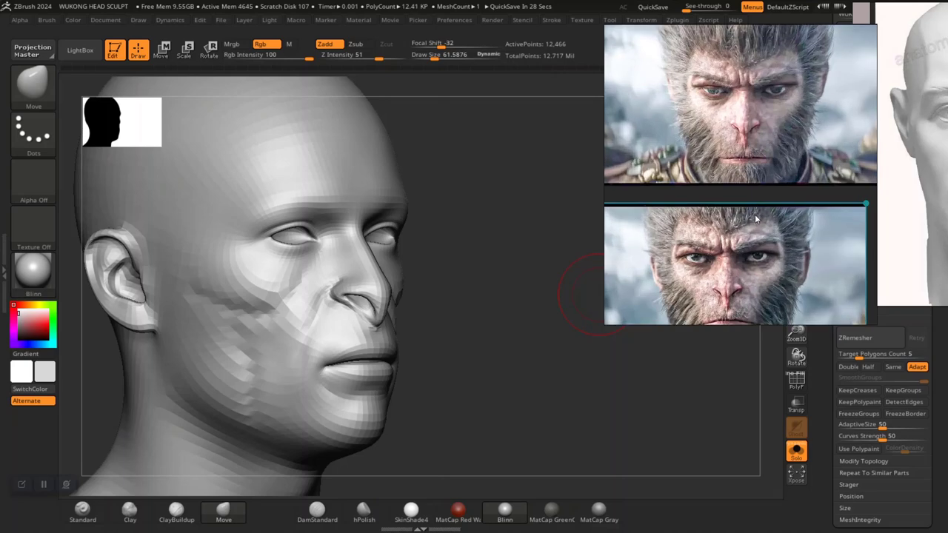
pyautogui.scroll(-1, 742, 248)
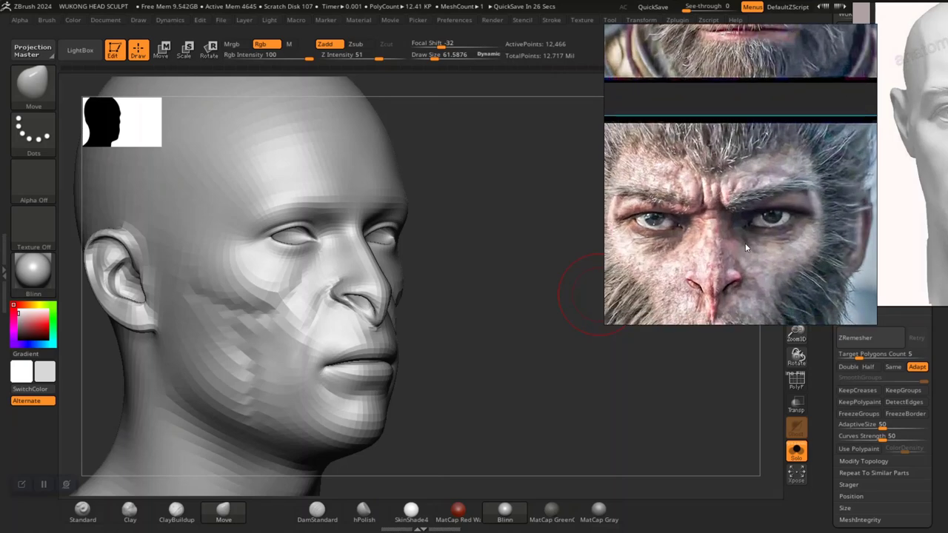
# Smooth the nose tip between the nostrils while comparing it with the Wukong portrait.
pyautogui.moveTo(495, 365); pyautogui.dragTo(498, 399, button='right')
pyautogui.moveTo(498, 399); pyautogui.dragTo(499, 358)
pyautogui.scroll(-2, 714, 287)
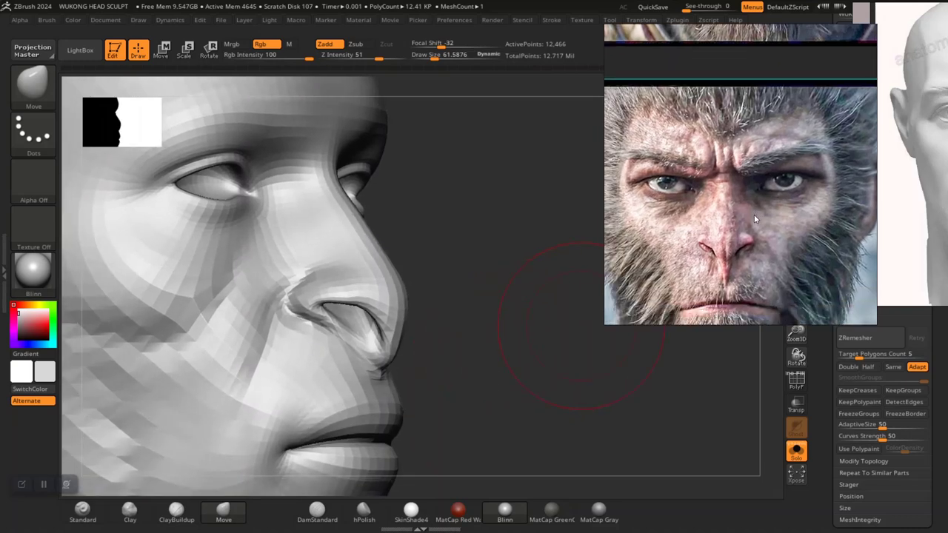
pyautogui.moveTo(501, 381)
pyautogui.mouseDown(button='right')
pyautogui.moveTo(504, 372)
pyautogui.moveTo(545, 382)
pyautogui.mouseUp(button='right')
pyautogui.moveTo(570, 409); pyautogui.dragTo(431, 368)
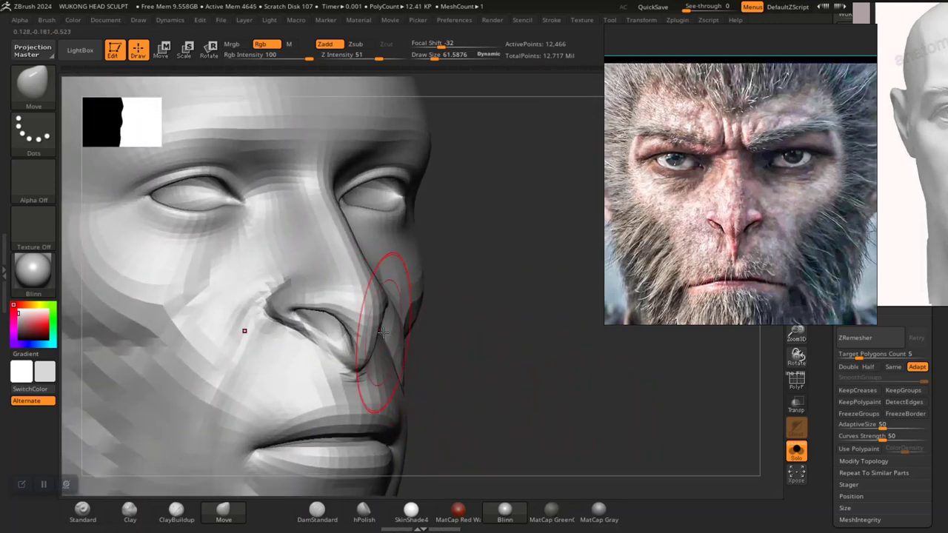
pyautogui.moveTo(472, 339); pyautogui.dragTo(413, 344)
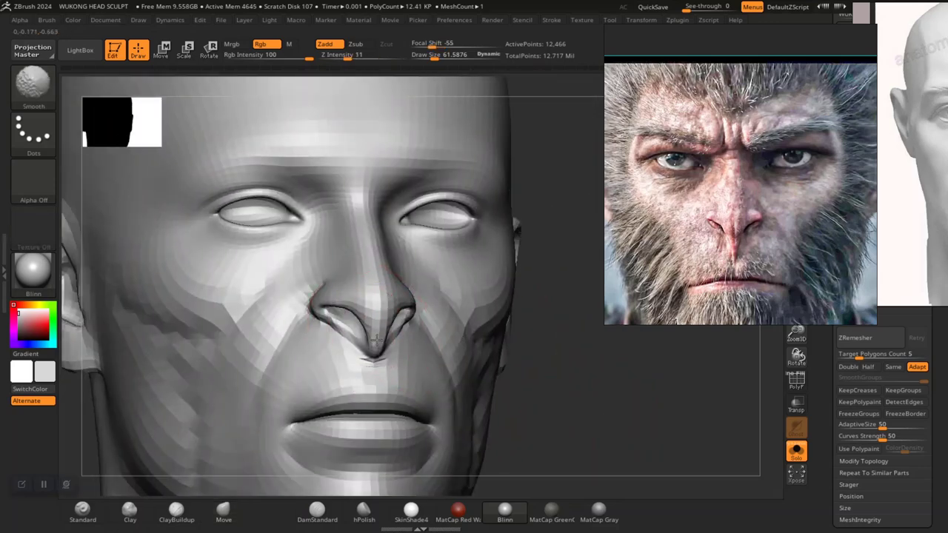
# Reduce the Move brush's Draw Size to about 28 and pull the nose base upward in profile.
pyautogui.press('space')
pyautogui.moveTo(548, 345)
pyautogui.mouseDown()
pyautogui.moveTo(573, 411)
pyautogui.moveTo(570, 351)
pyautogui.mouseUp()
pyautogui.press('space')
pyautogui.moveTo(449, 302); pyautogui.dragTo(438, 301)
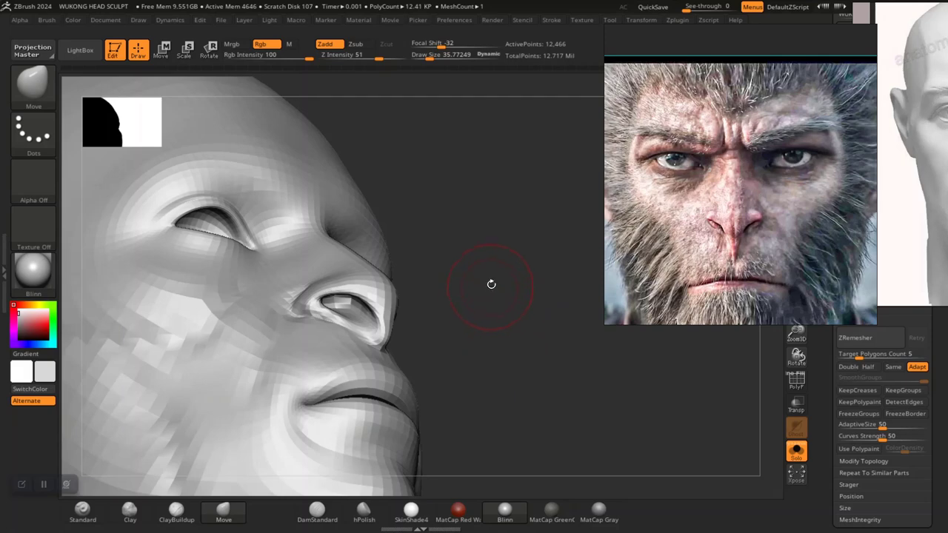
pyautogui.keyDown('alt'); pyautogui.moveTo(491, 286); pyautogui.dragTo(503, 425); pyautogui.keyUp('alt')
pyautogui.press('space')
pyautogui.moveTo(498, 305); pyautogui.dragTo(494, 304)
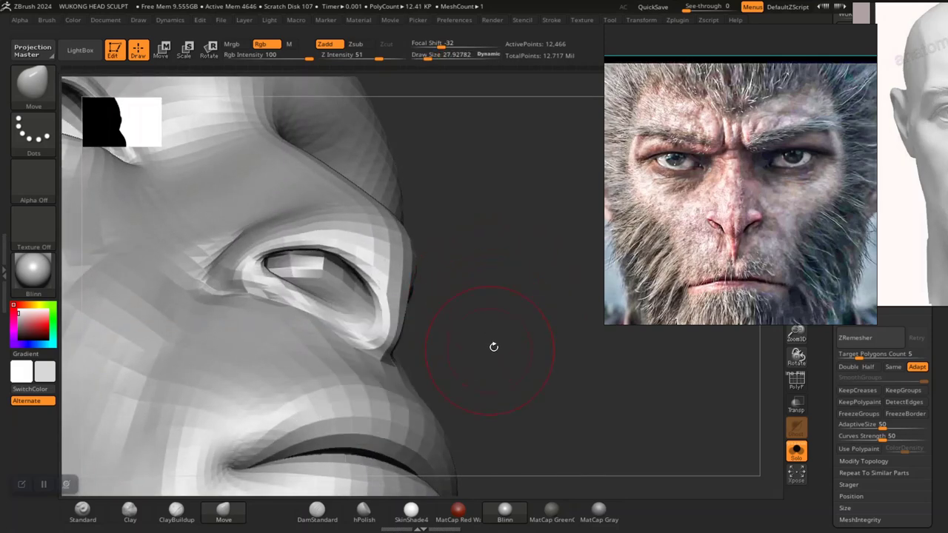
pyautogui.moveTo(493, 347)
pyautogui.mouseDown()
pyautogui.moveTo(467, 383)
pyautogui.moveTo(535, 389)
pyautogui.moveTo(514, 391)
pyautogui.moveTo(443, 337)
pyautogui.mouseUp()
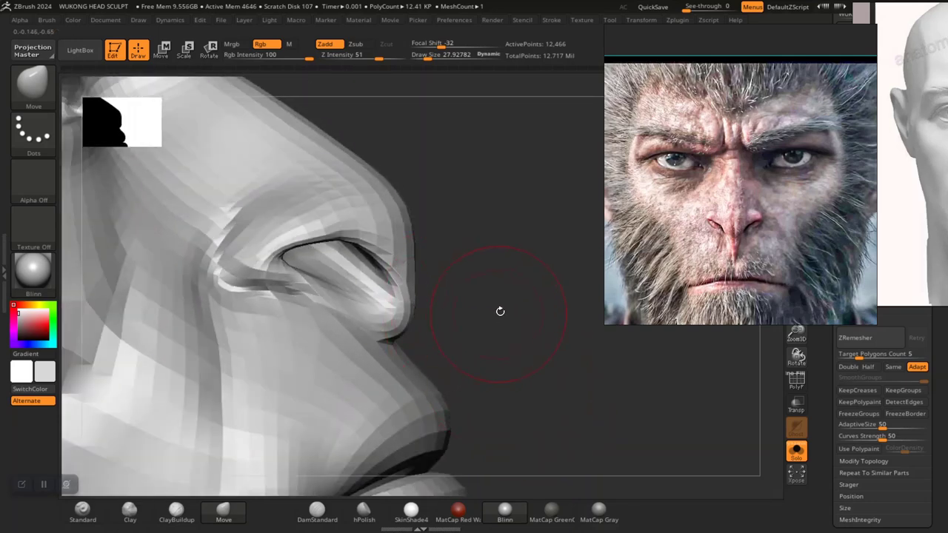
pyautogui.moveTo(500, 311); pyautogui.dragTo(454, 329)
pyautogui.moveTo(376, 383); pyautogui.dragTo(384, 357)
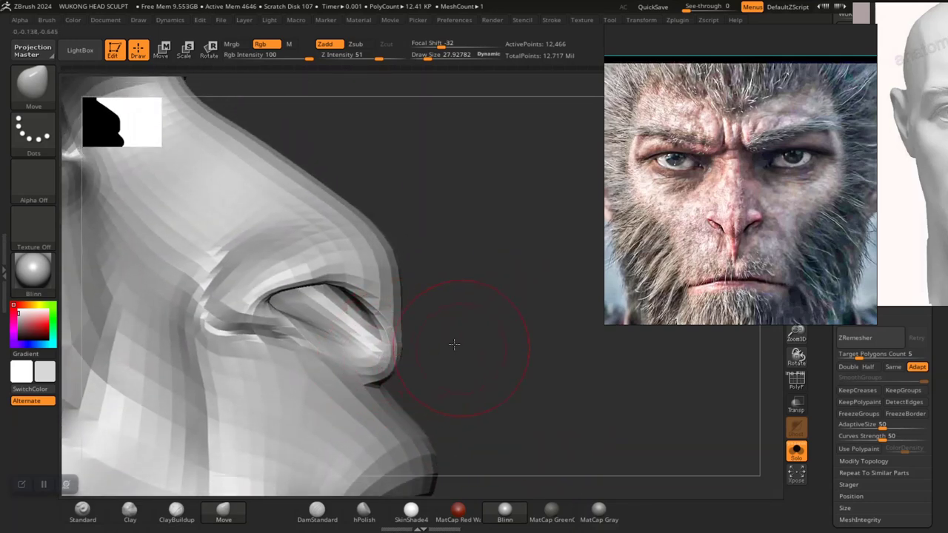
pyautogui.moveTo(453, 342)
pyautogui.mouseDown()
pyautogui.moveTo(363, 345)
pyautogui.moveTo(453, 343)
pyautogui.moveTo(382, 350)
pyautogui.mouseUp()
# Reduce the Draw Size to about 17, then reshape and smooth the front edge of the nose base.
pyautogui.press('space')
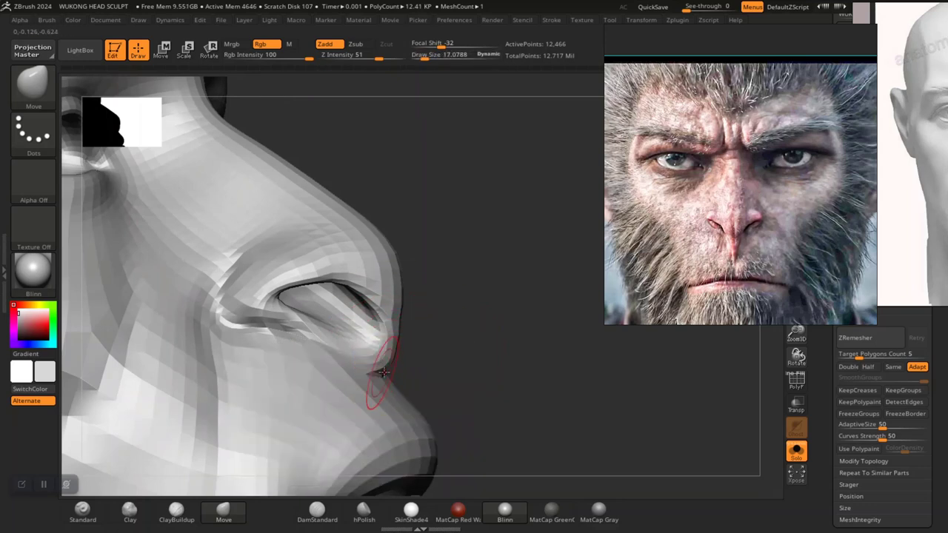
pyautogui.moveTo(484, 358)
pyautogui.keyDown('alt'); pyautogui.mouseDown()
pyautogui.moveTo(515, 388)
pyautogui.moveTo(394, 373)
pyautogui.mouseUp(); pyautogui.keyUp('alt')
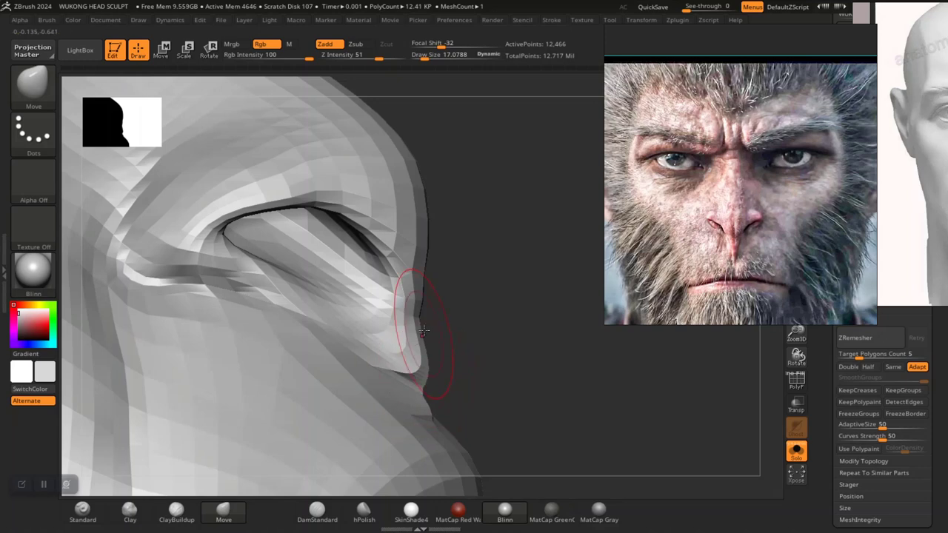
pyautogui.moveTo(423, 349)
pyautogui.keyDown('shift'); pyautogui.mouseDown()
pyautogui.moveTo(415, 379)
pyautogui.moveTo(430, 366)
pyautogui.moveTo(408, 364)
pyautogui.moveTo(420, 373)
pyautogui.moveTo(424, 360)
pyautogui.mouseUp(); pyautogui.keyUp('shift')
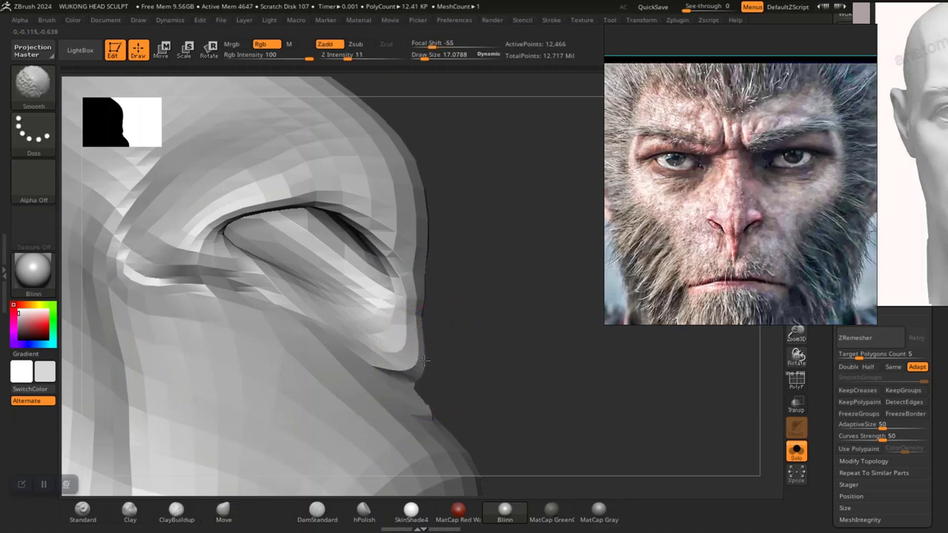
pyautogui.moveTo(514, 370); pyautogui.dragTo(455, 326)
pyautogui.moveTo(660, 385); pyautogui.dragTo(683, 406)
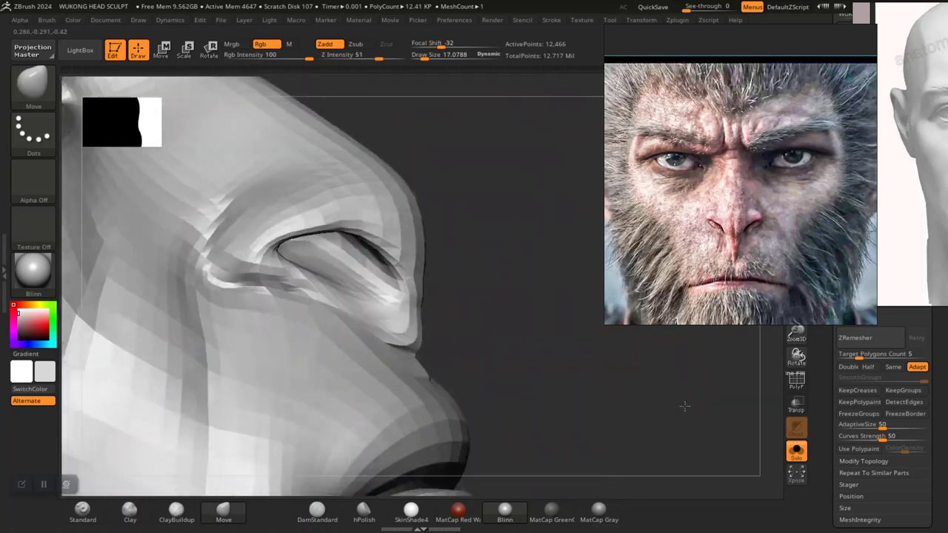
# Smooth the underside of the nose where the septum meets the upper lip, working from the front and below.
pyautogui.moveTo(585, 359); pyautogui.dragTo(427, 344)
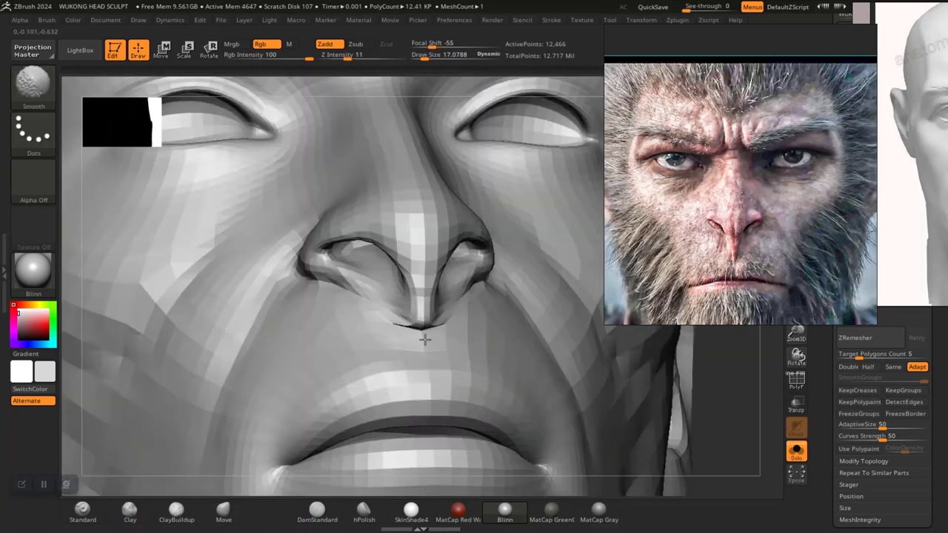
pyautogui.keyDown('alt'); pyautogui.moveTo(718, 398); pyautogui.dragTo(476, 326); pyautogui.keyUp('alt')
pyautogui.moveTo(476, 326); pyautogui.dragTo(688, 389)
pyautogui.keyDown('alt'); pyautogui.moveTo(504, 348); pyautogui.dragTo(548, 470); pyautogui.keyUp('alt')
pyautogui.moveTo(548, 469); pyautogui.dragTo(445, 304)
pyautogui.press('shift')
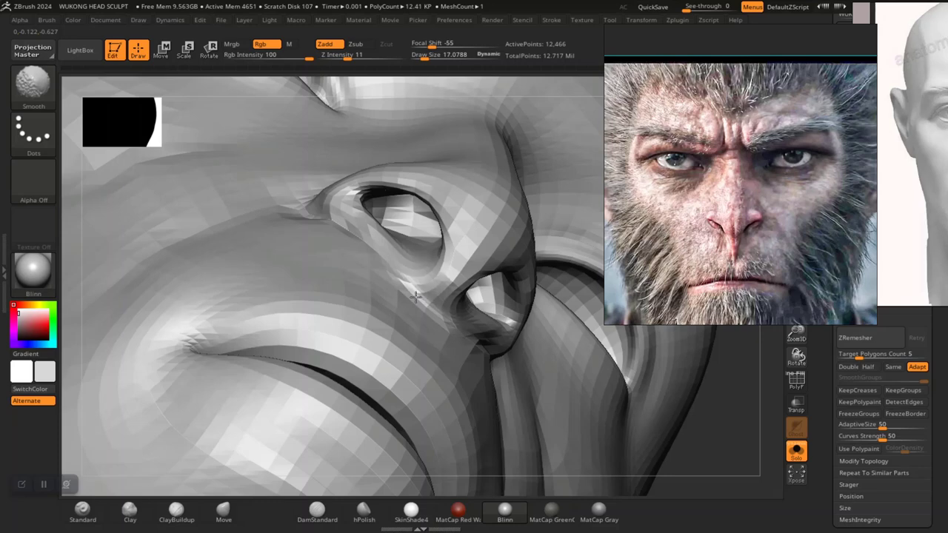
# Refine the transition from the nose base into the upper lip in profile with the Move and Smooth brushes.
pyautogui.press('f')
pyautogui.moveTo(614, 387)
pyautogui.keyDown('shift'); pyautogui.mouseDown()
pyautogui.moveTo(581, 405)
pyautogui.moveTo(575, 370)
pyautogui.moveTo(603, 477)
pyautogui.moveTo(572, 388)
pyautogui.moveTo(457, 272)
pyautogui.moveTo(498, 300)
pyautogui.moveTo(477, 291)
pyautogui.mouseUp(); pyautogui.keyUp('shift')
pyautogui.press('shift')
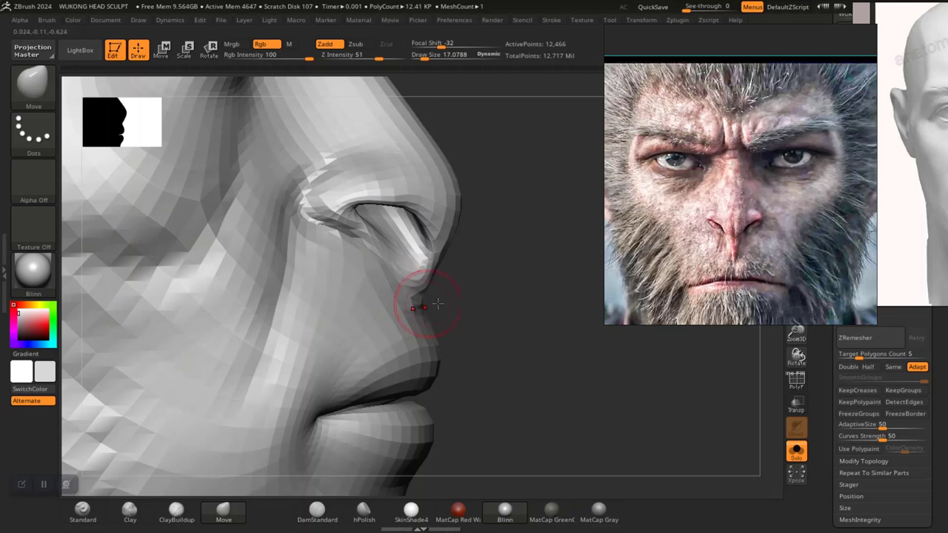
pyautogui.moveTo(516, 316)
pyautogui.mouseDown()
pyautogui.moveTo(441, 296)
pyautogui.moveTo(466, 288)
pyautogui.mouseUp()
pyautogui.hotkey('shift', 'f')
pyautogui.hotkey('shift', 'f')
pyautogui.hotkey('shift', 'f')
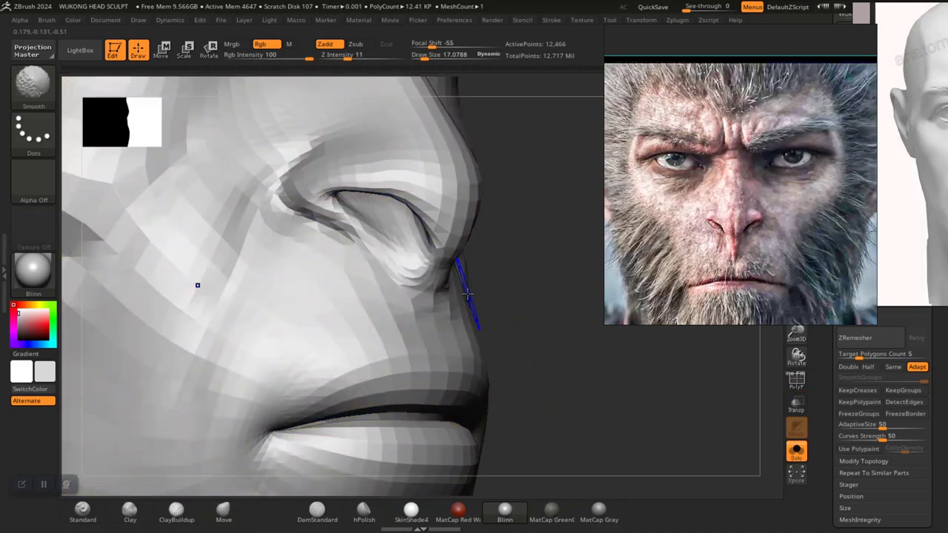
# Enlarge the Move brush's Draw Size to about 26 and reshape the nose base where it meets the upper lip in profile.
pyautogui.hotkey('shift', 'f')
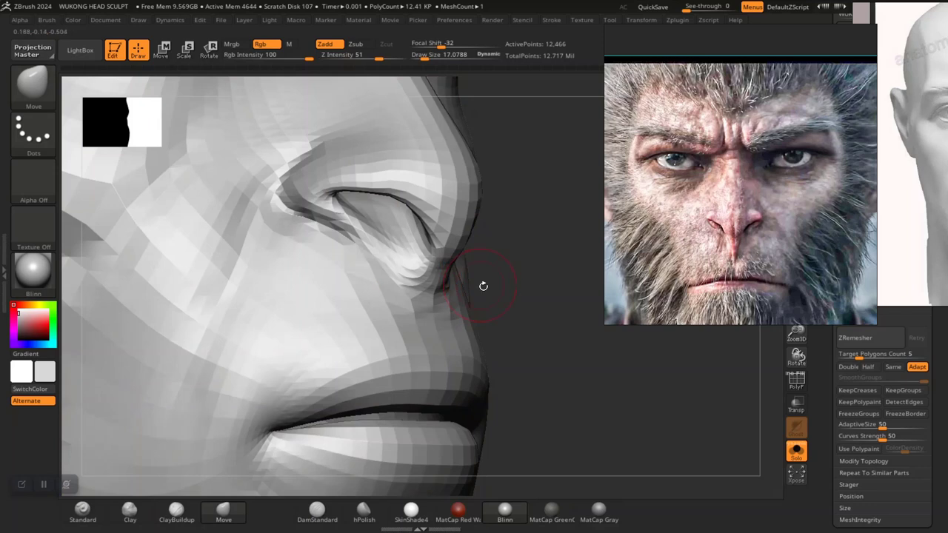
pyautogui.moveTo(523, 293)
pyautogui.mouseDown()
pyautogui.moveTo(472, 286)
pyautogui.moveTo(477, 261)
pyautogui.moveTo(453, 267)
pyautogui.mouseUp()
pyautogui.press('space')
pyautogui.press('space')
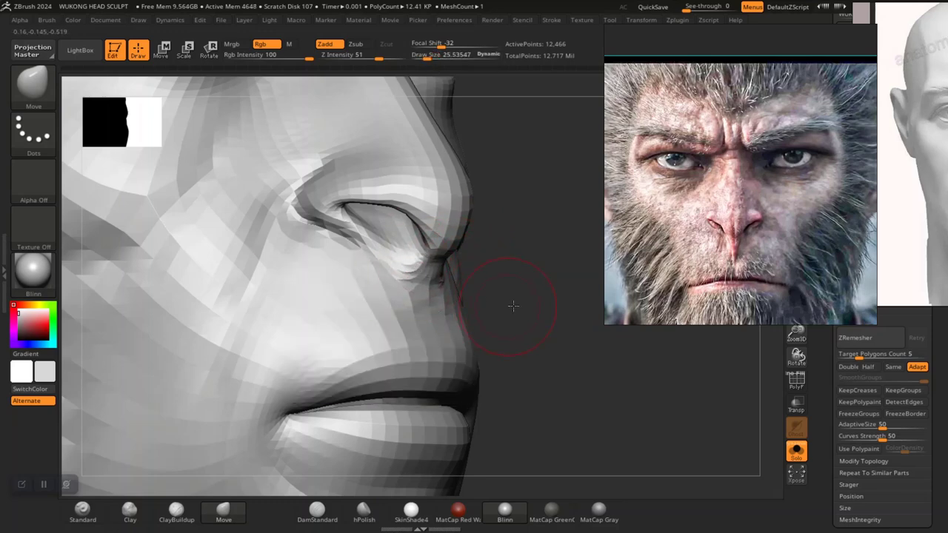
pyautogui.moveTo(512, 305)
pyautogui.mouseDown()
pyautogui.moveTo(489, 292)
pyautogui.moveTo(482, 317)
pyautogui.moveTo(400, 347)
pyautogui.moveTo(469, 351)
pyautogui.mouseUp()
pyautogui.moveTo(392, 311); pyautogui.dragTo(397, 315)
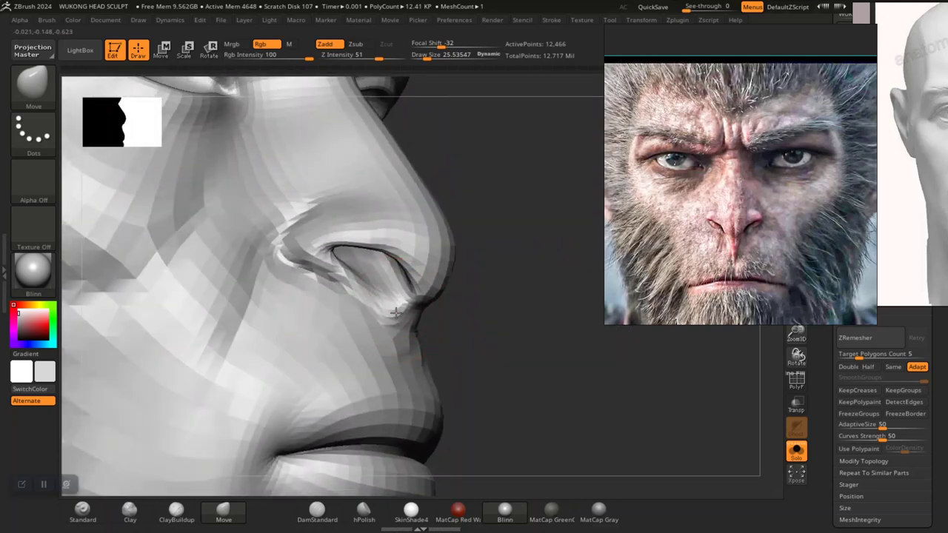
pyautogui.press('shift')
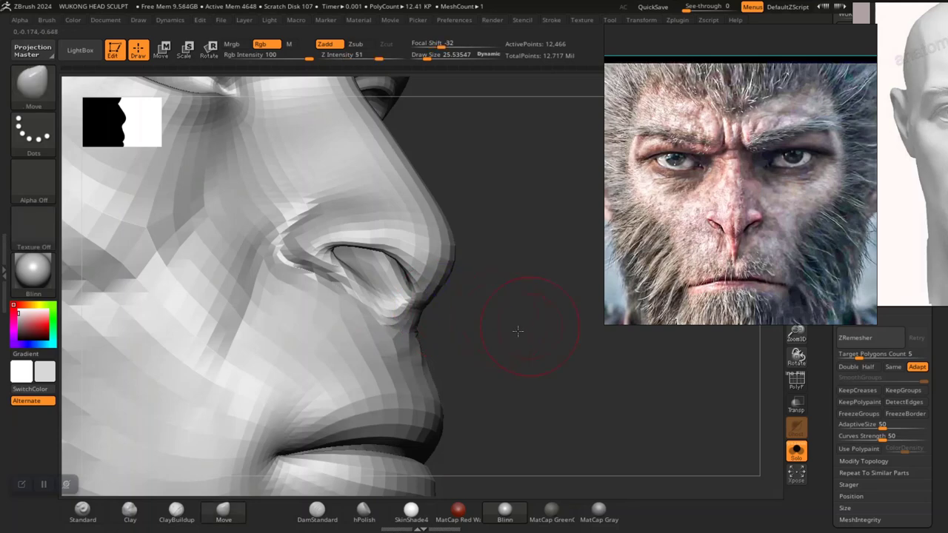
pyautogui.moveTo(516, 330); pyautogui.dragTo(494, 334)
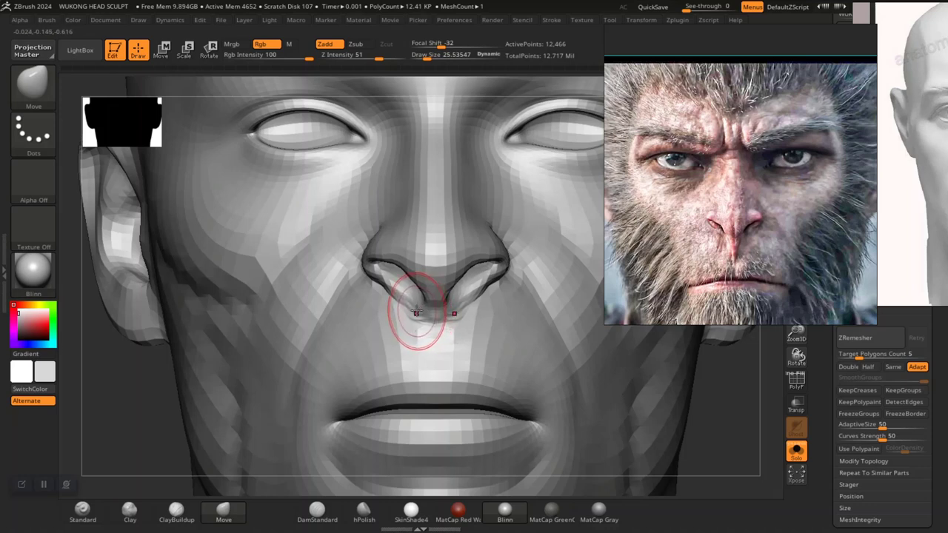
# Build up a narrow ridge from the septum toward the upper lip with the Standard brush and smooth its lower end.
pyautogui.click(82, 511)
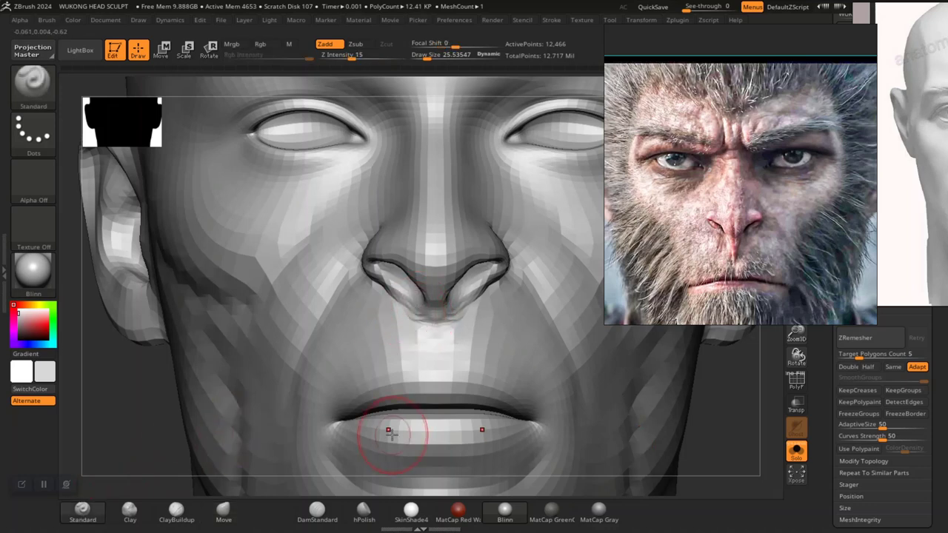
pyautogui.moveTo(748, 422)
pyautogui.mouseDown()
pyautogui.moveTo(673, 397)
pyautogui.moveTo(659, 444)
pyautogui.moveTo(644, 444)
pyautogui.mouseUp()
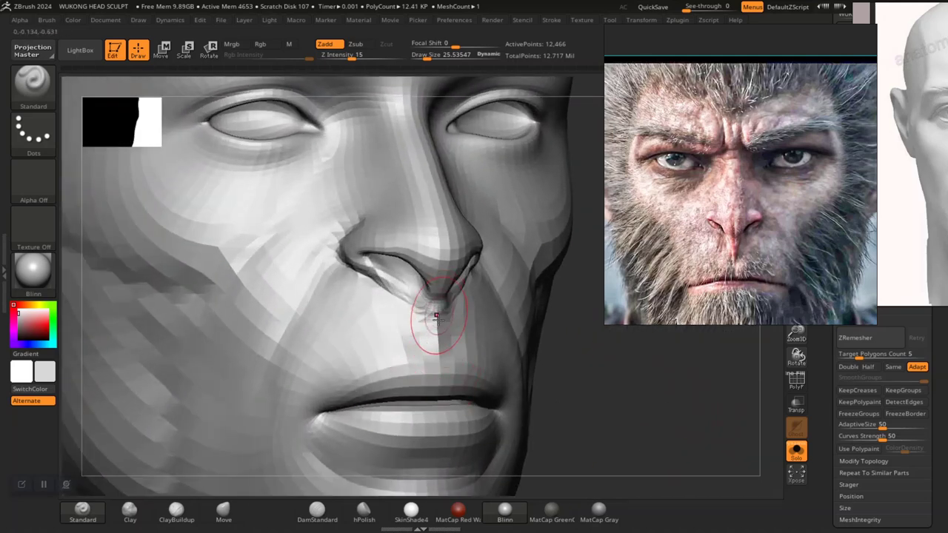
pyautogui.moveTo(438, 319); pyautogui.dragTo(440, 300)
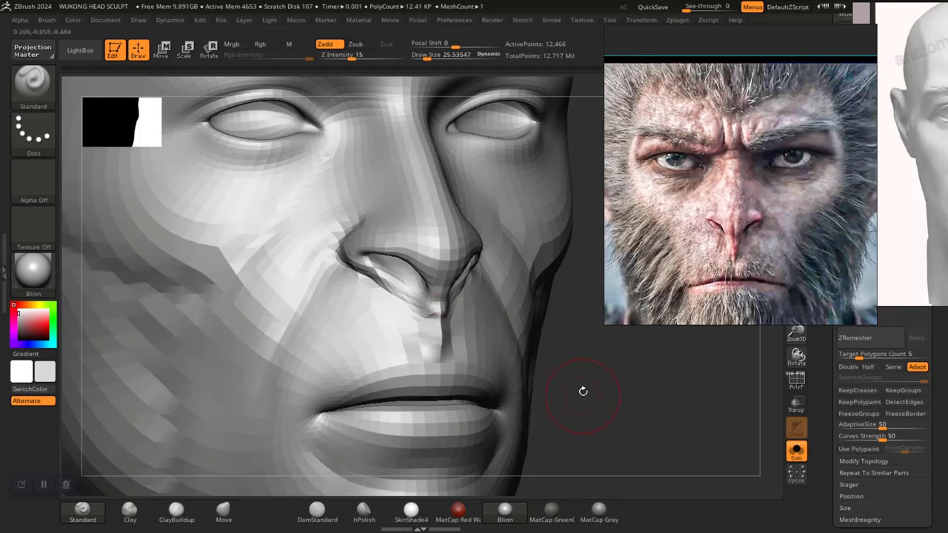
pyautogui.moveTo(582, 392); pyautogui.dragTo(579, 347)
pyautogui.moveTo(572, 381)
pyautogui.mouseDown()
pyautogui.moveTo(590, 398)
pyautogui.moveTo(567, 423)
pyautogui.mouseUp()
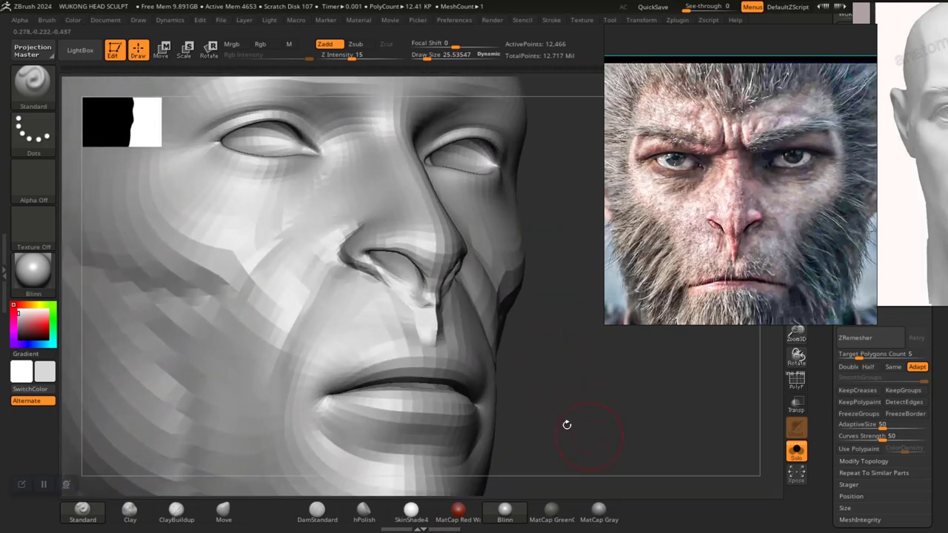
pyautogui.moveTo(432, 342)
pyautogui.keyDown('shift'); pyautogui.mouseDown()
pyautogui.moveTo(446, 345)
pyautogui.moveTo(436, 332)
pyautogui.mouseUp(); pyautogui.keyUp('shift')
pyautogui.moveTo(604, 415)
pyautogui.keyDown('alt'); pyautogui.mouseDown()
pyautogui.moveTo(555, 354)
pyautogui.moveTo(577, 393)
pyautogui.moveTo(592, 387)
pyautogui.moveTo(627, 404)
pyautogui.moveTo(670, 393)
pyautogui.mouseUp(); pyautogui.keyUp('alt')
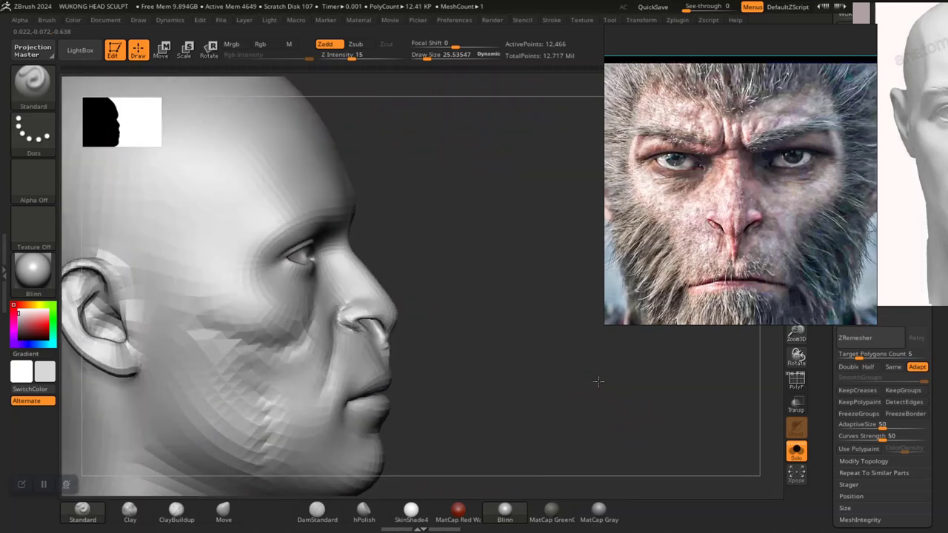
# Subdivide the head once, reduce the Draw Size to about 17 and smooth the junction between the septum and the ridge.
pyautogui.keyDown('alt'); pyautogui.moveTo(553, 421); pyautogui.dragTo(554, 462); pyautogui.keyUp('alt')
pyautogui.keyDown('alt'); pyautogui.moveTo(539, 379); pyautogui.dragTo(542, 395); pyautogui.keyUp('alt')
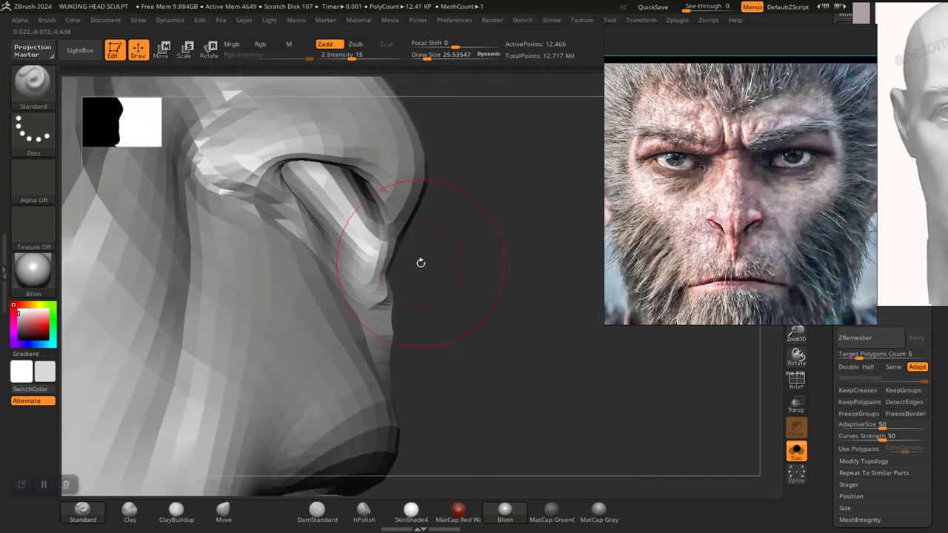
pyautogui.hotkey('ctrl', 'd')
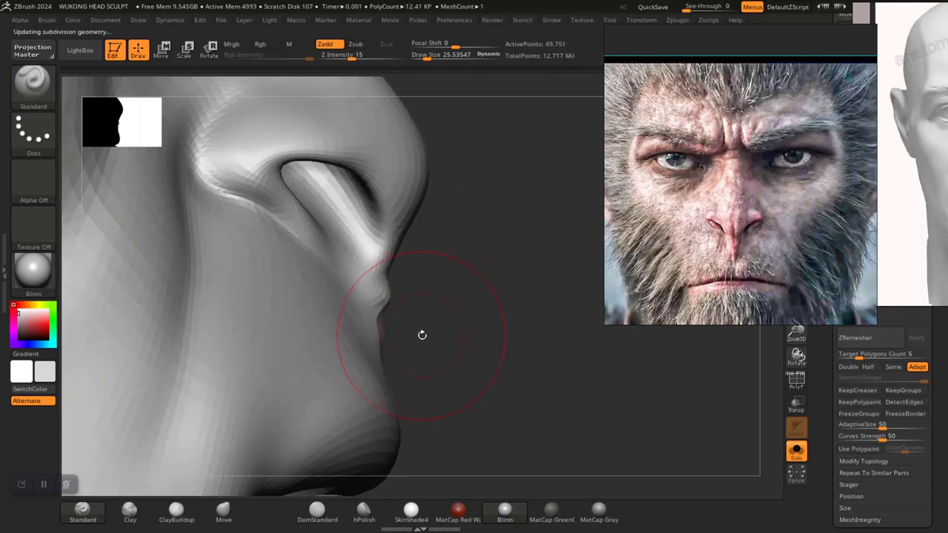
pyautogui.moveTo(480, 312); pyautogui.dragTo(439, 312)
pyautogui.press('space')
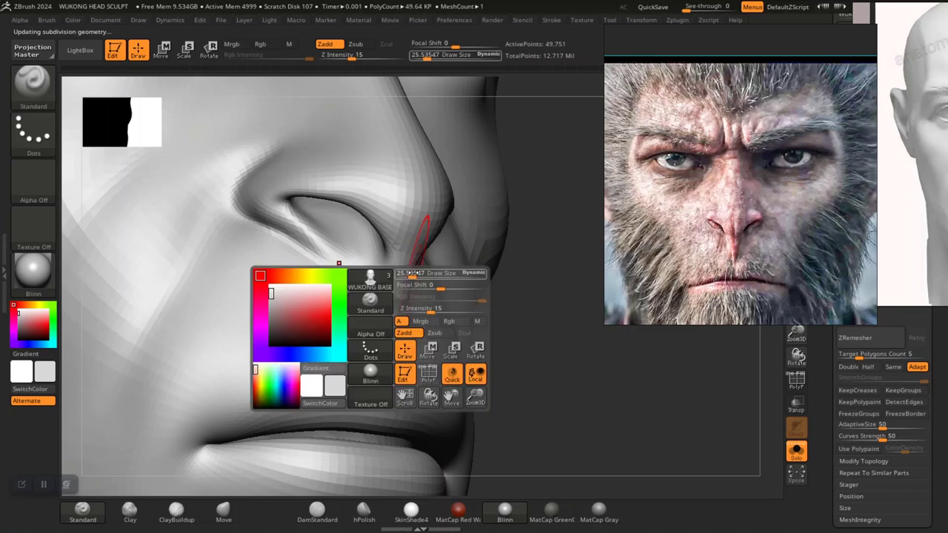
pyautogui.moveTo(425, 278); pyautogui.dragTo(419, 279)
pyautogui.press('shift')
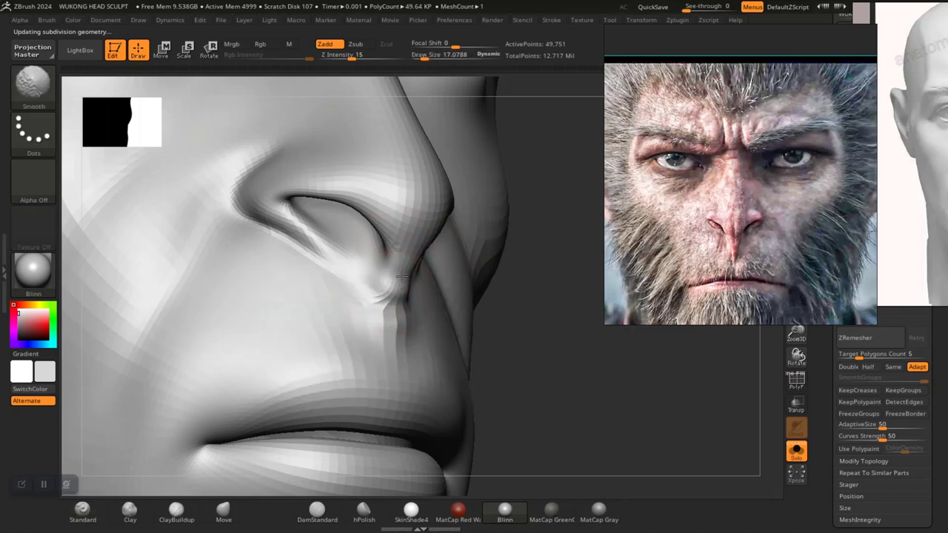
pyautogui.moveTo(526, 336); pyautogui.dragTo(538, 378)
pyautogui.moveTo(485, 327)
pyautogui.mouseDown()
pyautogui.moveTo(545, 342)
pyautogui.moveTo(547, 322)
pyautogui.moveTo(548, 372)
pyautogui.mouseUp()
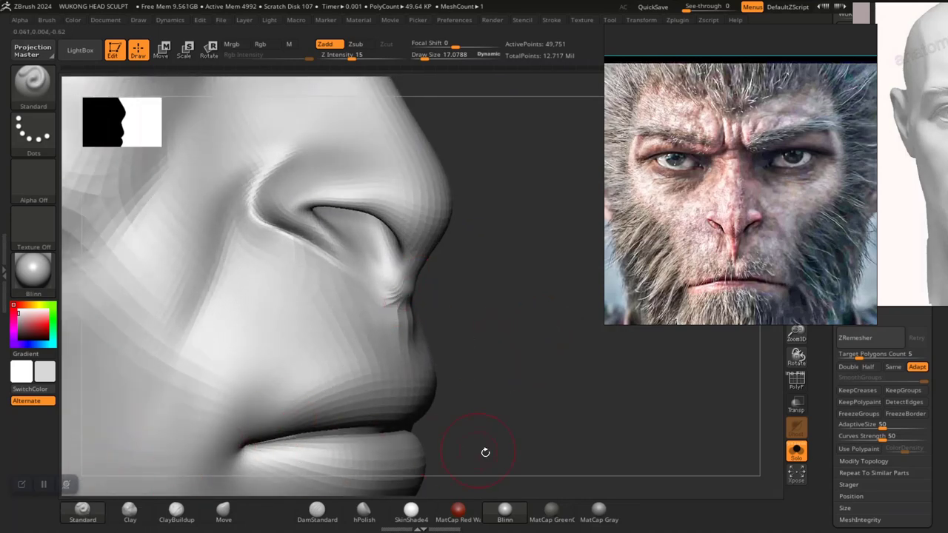
# Set the Draw Size to about 26 and strengthen the ridge running from the septum to the upper lip.
pyautogui.moveTo(486, 450); pyautogui.dragTo(445, 311)
pyautogui.press('space')
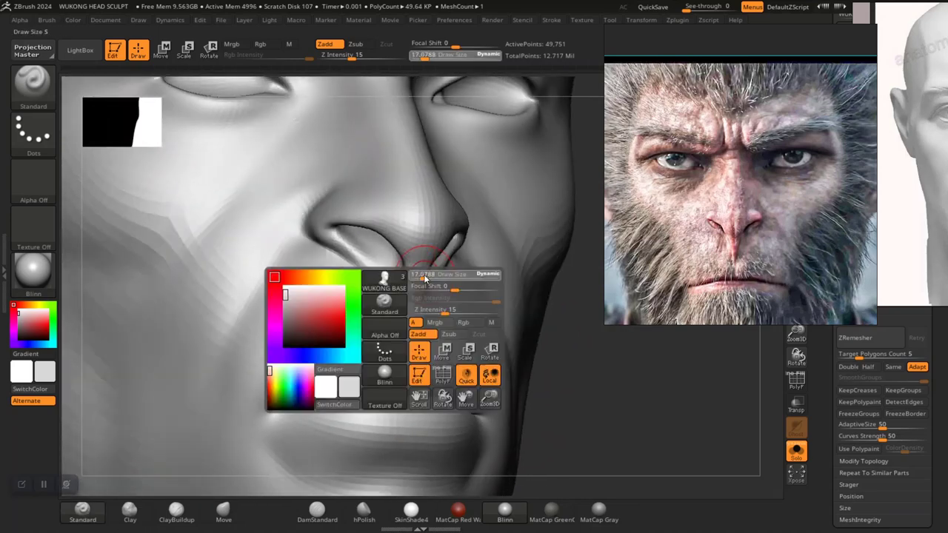
pyautogui.moveTo(419, 293); pyautogui.dragTo(412, 328)
pyautogui.moveTo(416, 297); pyautogui.dragTo(413, 341)
pyautogui.moveTo(542, 376); pyautogui.dragTo(598, 389)
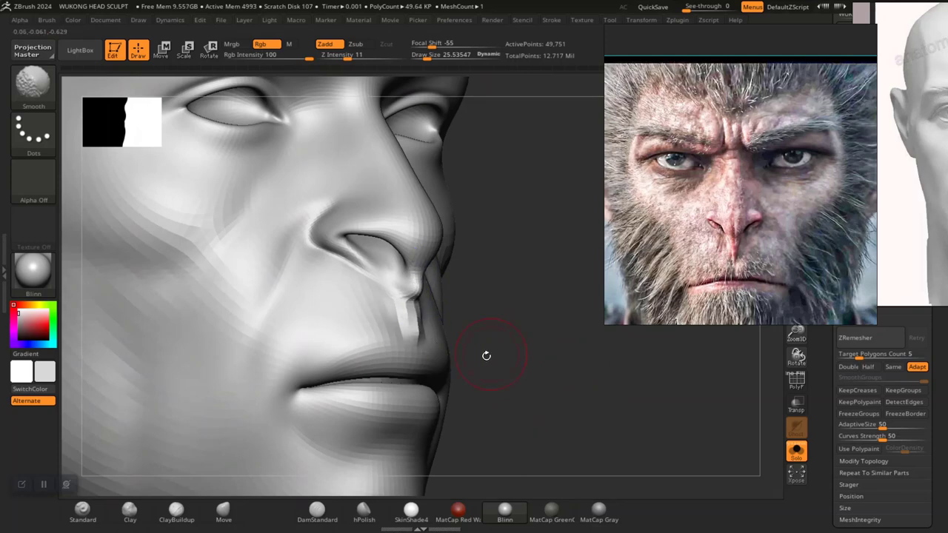
# Rework the ridge under the septum from the opposite side of the face and subdivide the head two more times.
pyautogui.keyDown('alt'); pyautogui.moveTo(560, 390); pyautogui.dragTo(469, 379); pyautogui.keyUp('alt')
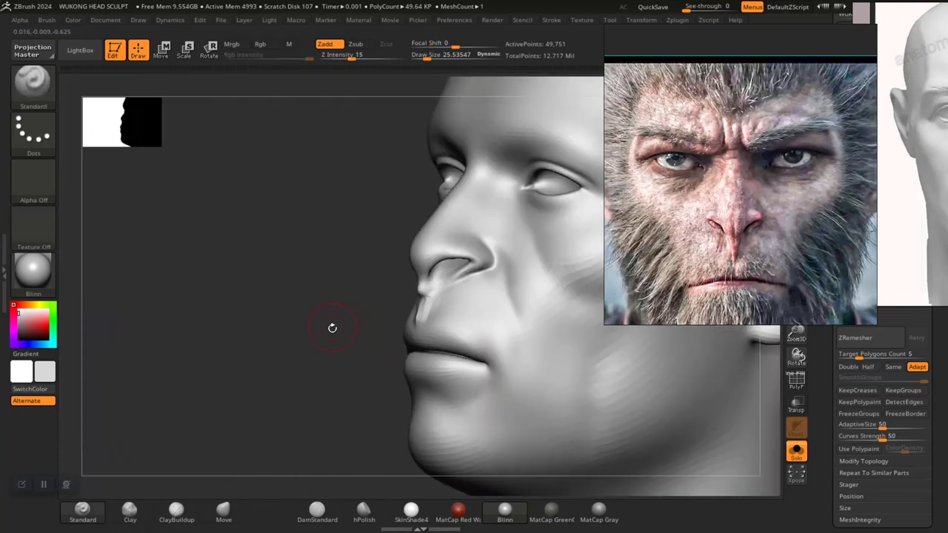
pyautogui.keyDown('alt'); pyautogui.moveTo(333, 407); pyautogui.dragTo(324, 421); pyautogui.keyUp('alt')
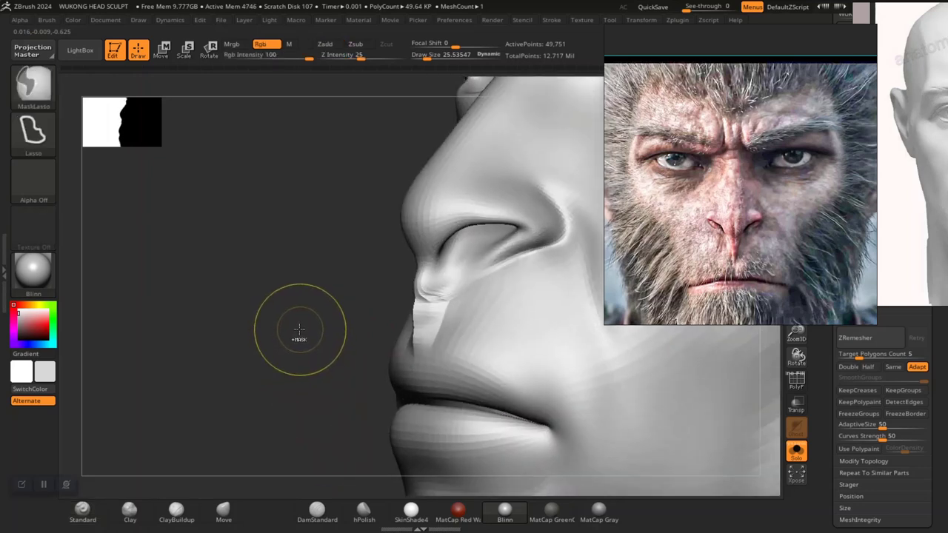
pyautogui.moveTo(292, 332); pyautogui.dragTo(280, 298)
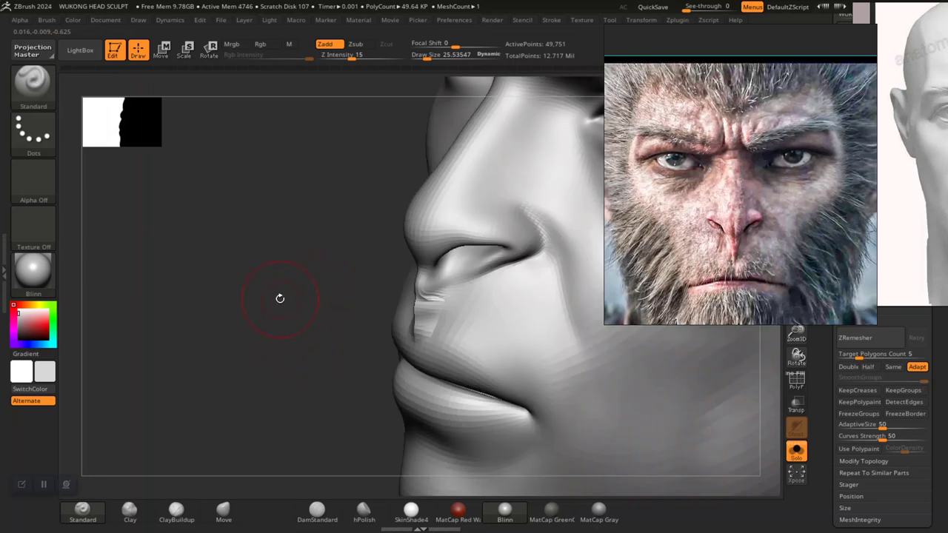
pyautogui.moveTo(286, 352); pyautogui.dragTo(415, 307)
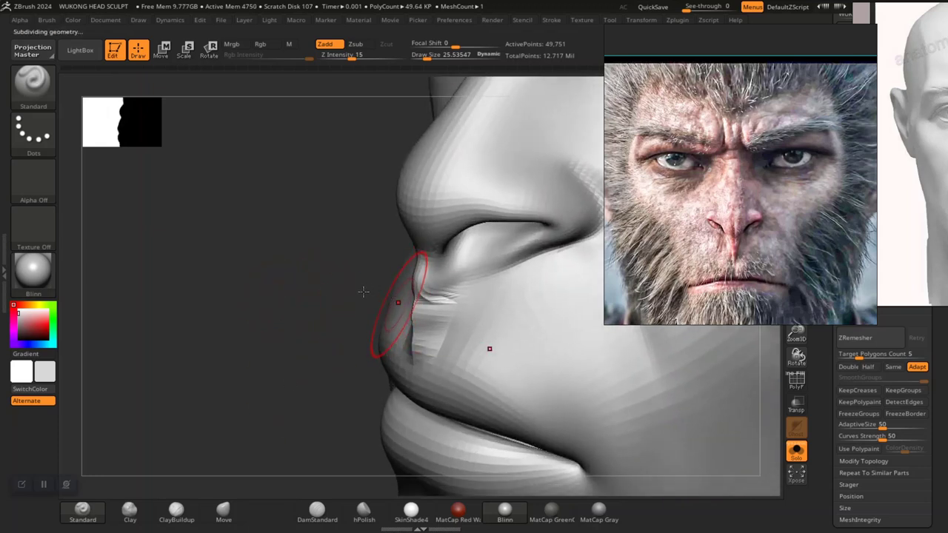
pyautogui.hotkey('ctrl', 'd')
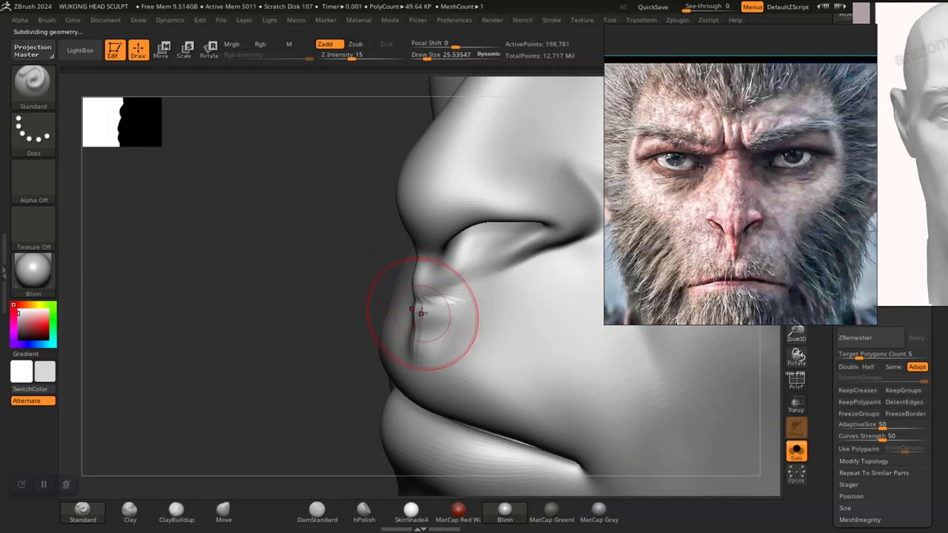
pyautogui.moveTo(350, 328); pyautogui.dragTo(551, 360)
# Reduce the ClayBuildup brush's Draw Size to about 12 and build up the septum and the ridge below it.
pyautogui.click(170, 505)
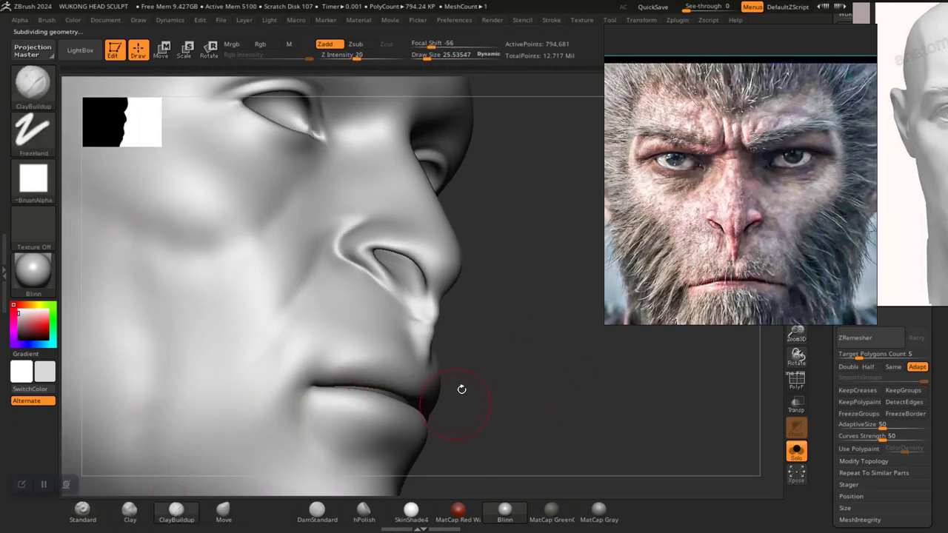
pyautogui.moveTo(518, 433)
pyautogui.keyDown('ctrl'); pyautogui.mouseDown(button='right')
pyautogui.moveTo(440, 321)
pyautogui.moveTo(535, 421)
pyautogui.mouseUp(button='right'); pyautogui.keyUp('ctrl')
pyautogui.rightClick(440, 321)
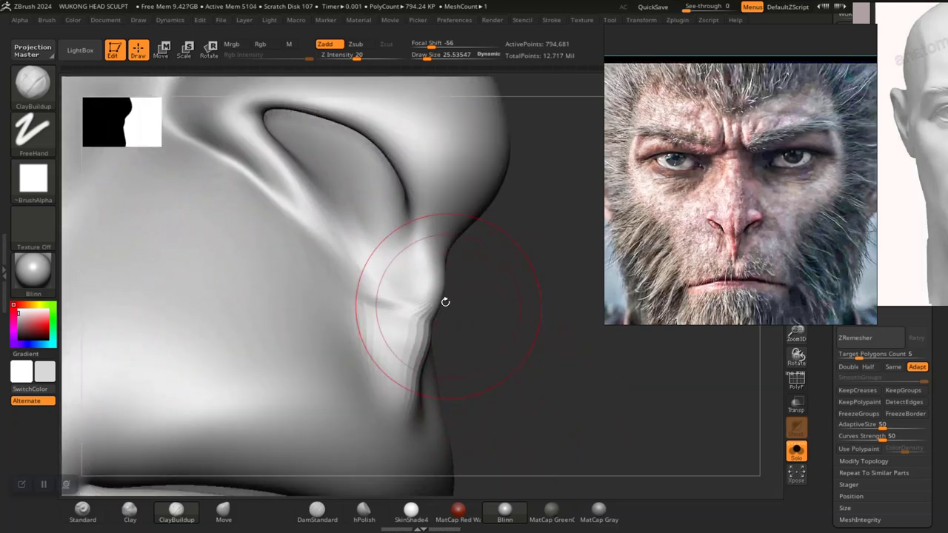
pyautogui.press('space')
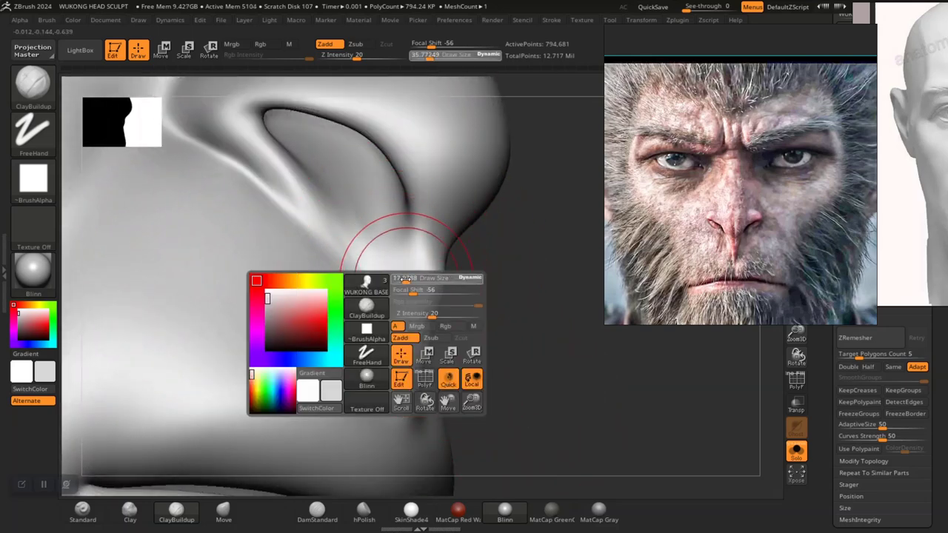
pyautogui.moveTo(405, 280); pyautogui.dragTo(408, 298)
pyautogui.keyDown('ctrl'); pyautogui.moveTo(444, 326); pyautogui.dragTo(433, 270, button='right'); pyautogui.keyUp('ctrl')
pyautogui.moveTo(433, 270); pyautogui.dragTo(400, 256, button='right')
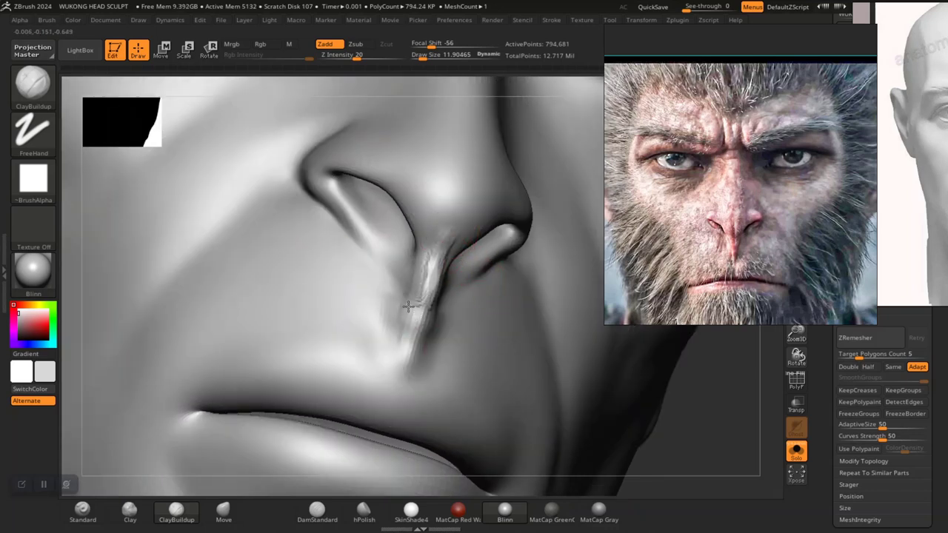
pyautogui.moveTo(410, 330); pyautogui.dragTo(407, 354)
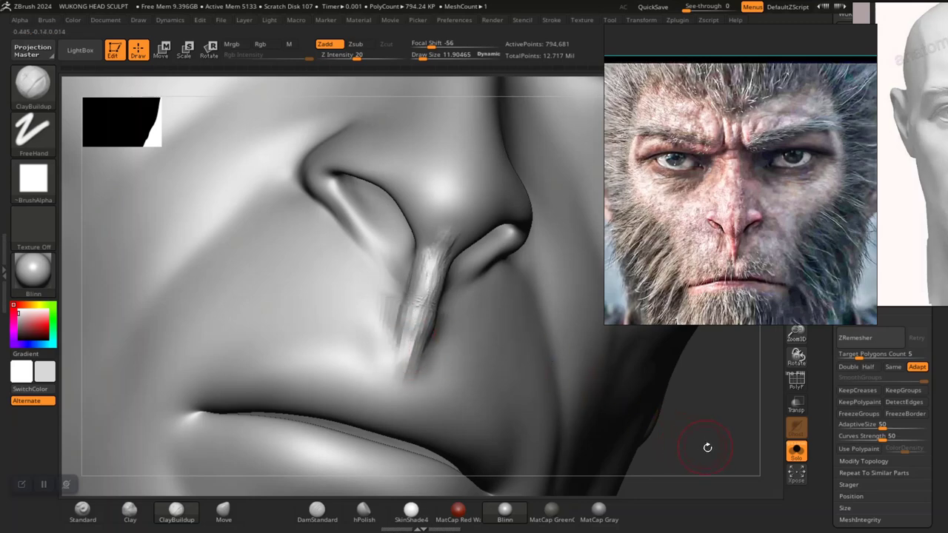
# Add clay along the ridge under the nose in profile and smooth the rough strokes on the septum.
pyautogui.moveTo(707, 447)
pyautogui.keyDown('ctrl'); pyautogui.mouseDown(button='right')
pyautogui.moveTo(617, 366)
pyautogui.moveTo(598, 368)
pyautogui.moveTo(545, 339)
pyautogui.moveTo(567, 397)
pyautogui.moveTo(520, 311)
pyautogui.moveTo(525, 427)
pyautogui.mouseUp(button='right'); pyautogui.keyUp('ctrl')
pyautogui.moveTo(518, 333); pyautogui.dragTo(506, 296, button='right')
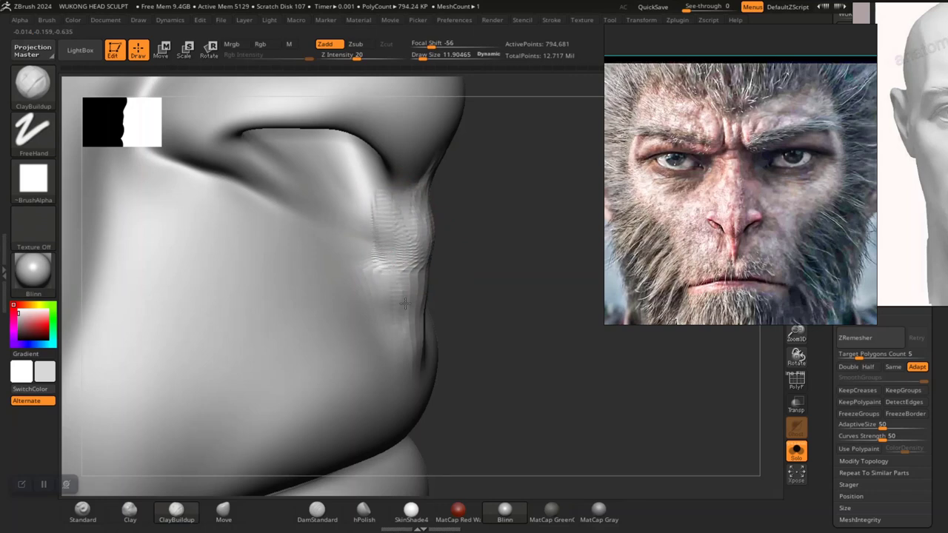
pyautogui.moveTo(405, 303)
pyautogui.mouseDown()
pyautogui.moveTo(403, 314)
pyautogui.moveTo(410, 265)
pyautogui.mouseUp()
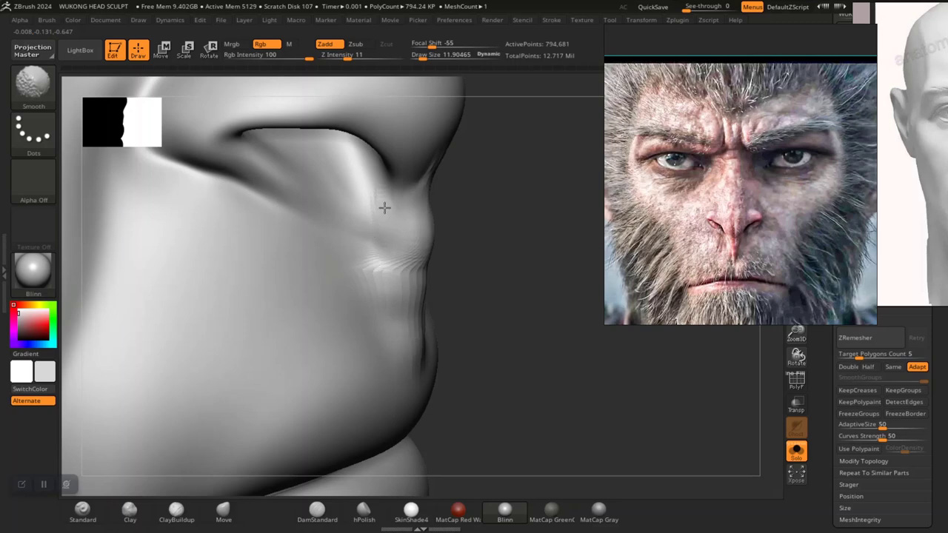
pyautogui.moveTo(535, 278)
pyautogui.mouseDown()
pyautogui.moveTo(450, 289)
pyautogui.moveTo(439, 271)
pyautogui.mouseUp()
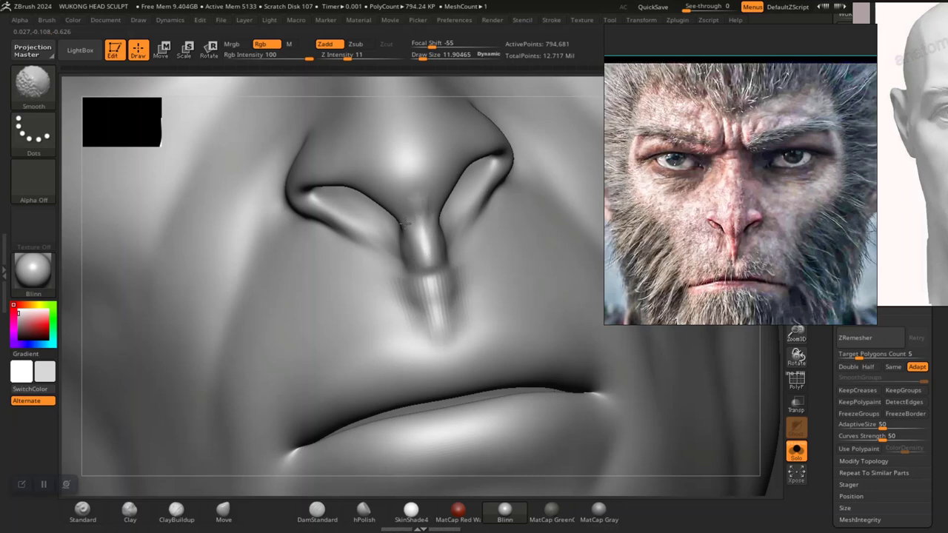
# Try to smooth the septum and the ridge below it with the Smooth brush at a Z Intensity of 42.
pyautogui.keyDown('shift'); pyautogui.click(373, 57); pyautogui.keyUp('shift')
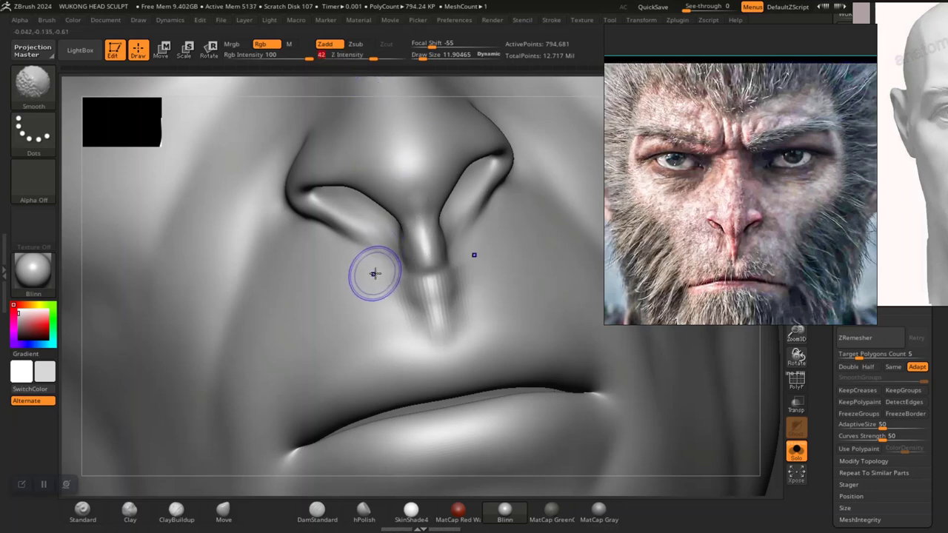
pyautogui.moveTo(375, 273)
pyautogui.keyDown('shift'); pyautogui.mouseDown()
pyautogui.moveTo(409, 285)
pyautogui.moveTo(419, 303)
pyautogui.mouseUp(); pyautogui.keyUp('shift')
pyautogui.moveTo(427, 262)
pyautogui.keyDown('shift'); pyautogui.mouseDown()
pyautogui.moveTo(442, 257)
pyautogui.moveTo(447, 266)
pyautogui.moveTo(429, 280)
pyautogui.moveTo(444, 319)
pyautogui.moveTo(437, 327)
pyautogui.mouseUp(); pyautogui.keyUp('shift')
pyautogui.keyDown('shift'); pyautogui.moveTo(425, 250); pyautogui.dragTo(420, 263); pyautogui.keyUp('shift')
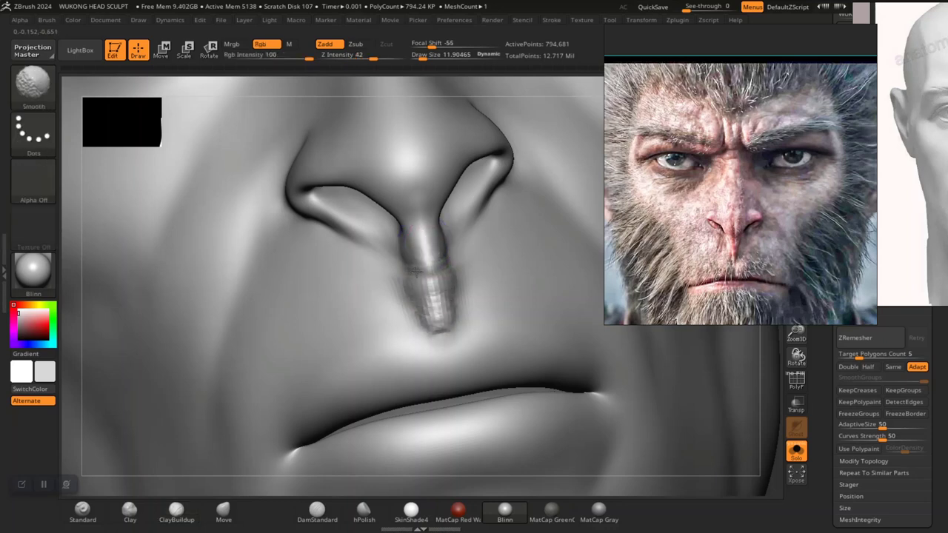
pyautogui.keyDown('shift'); pyautogui.moveTo(421, 297); pyautogui.dragTo(447, 317); pyautogui.keyUp('shift')
pyautogui.hotkey('ctrl', 'z')
pyautogui.hotkey('ctrl', 'z')
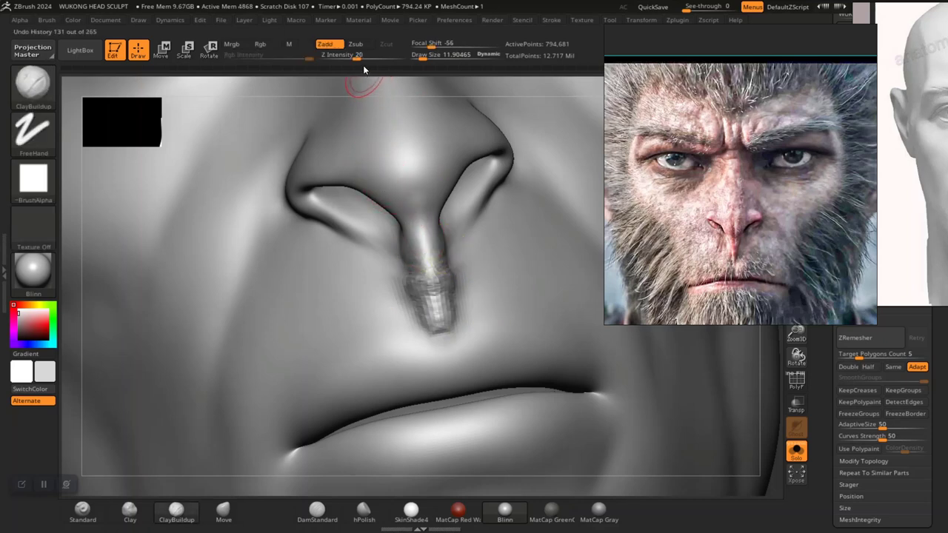
# Set the Smooth brush's Z Intensity to 25, smooth the ridge below the septum and try DamStandard on it.
pyautogui.press('shift')
pyautogui.moveTo(365, 55); pyautogui.dragTo(361, 58)
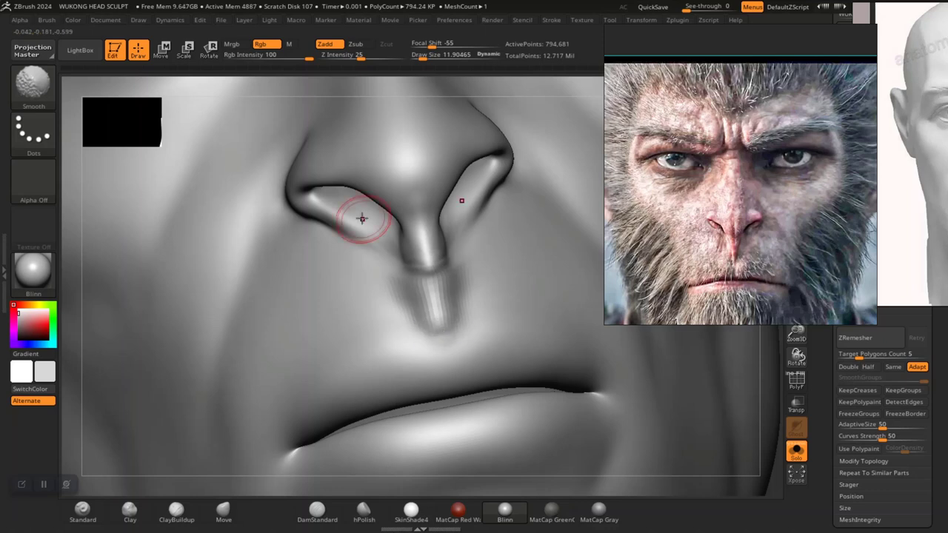
pyautogui.click(316, 509)
pyautogui.moveTo(440, 324)
pyautogui.keyDown('shift'); pyautogui.mouseDown()
pyautogui.moveTo(436, 316)
pyautogui.moveTo(438, 333)
pyautogui.moveTo(419, 309)
pyautogui.moveTo(434, 321)
pyautogui.mouseUp(); pyautogui.keyUp('shift')
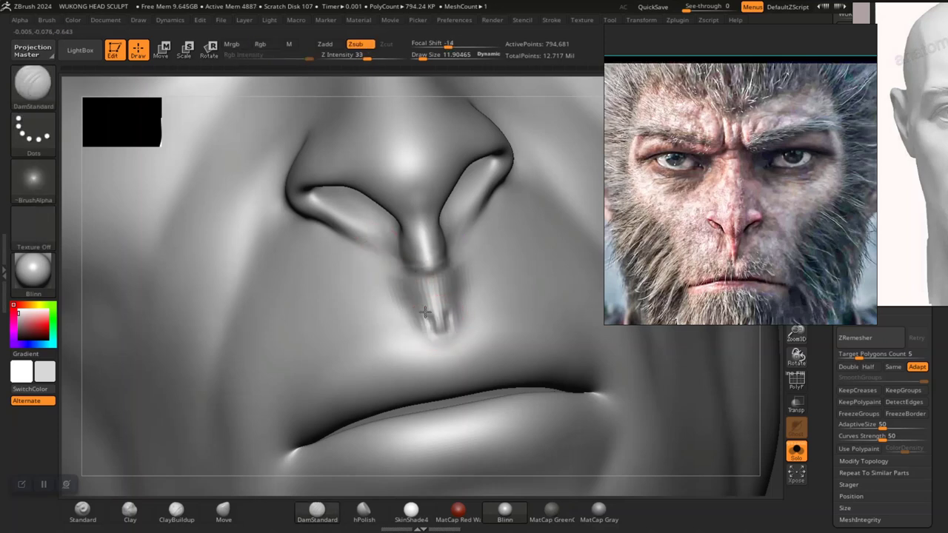
pyautogui.keyDown('shift'); pyautogui.moveTo(434, 265); pyautogui.dragTo(437, 326); pyautogui.keyUp('shift')
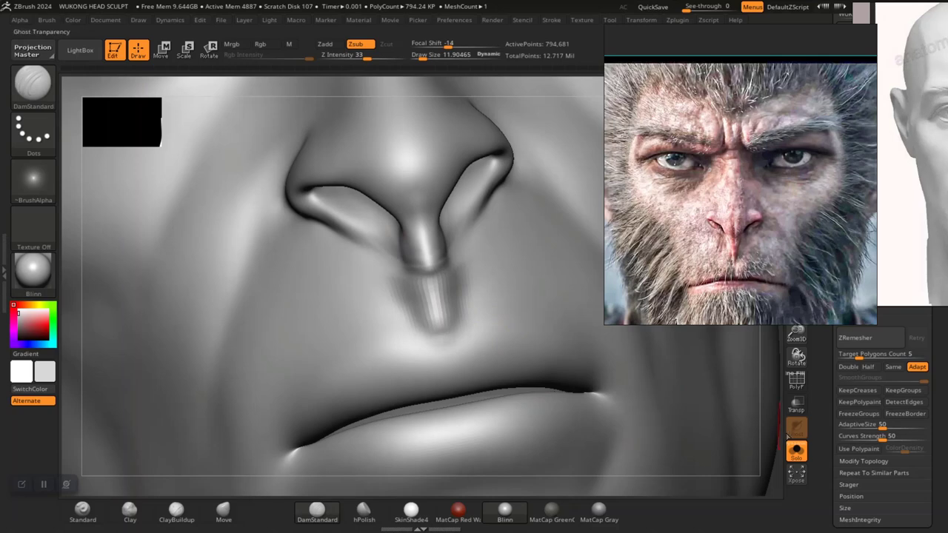
# Carve the crease along the side of the septum and its ridge with DamStandard at a Draw Size of about 21.
pyautogui.moveTo(765, 451)
pyautogui.keyDown('alt'); pyautogui.mouseDown()
pyautogui.moveTo(676, 399)
pyautogui.moveTo(545, 377)
pyautogui.moveTo(531, 365)
pyautogui.moveTo(550, 452)
pyautogui.moveTo(554, 367)
pyautogui.moveTo(523, 330)
pyautogui.moveTo(557, 427)
pyautogui.mouseUp(); pyautogui.keyUp('alt')
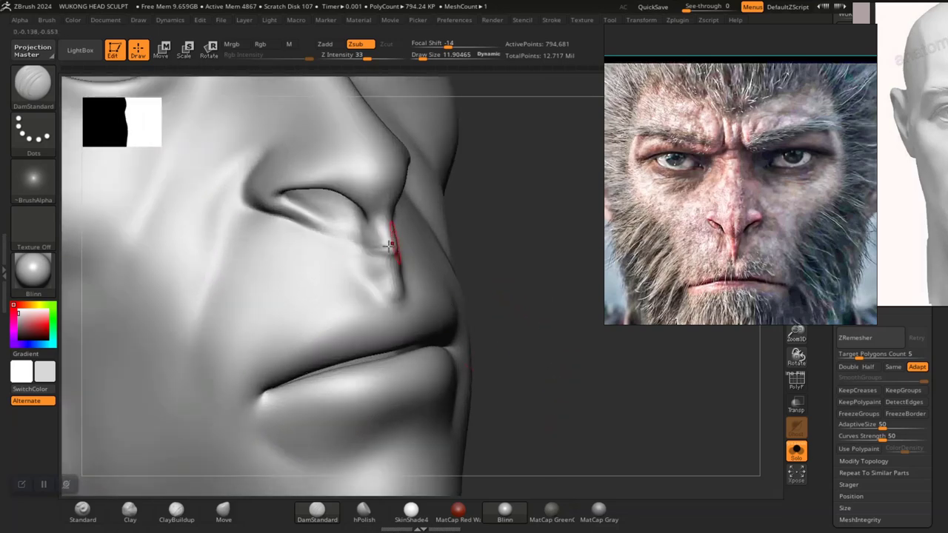
pyautogui.keyDown('alt'); pyautogui.moveTo(533, 246); pyautogui.dragTo(525, 330); pyautogui.keyUp('alt')
pyautogui.press('space')
pyautogui.moveTo(503, 253); pyautogui.dragTo(507, 326)
pyautogui.moveTo(380, 277); pyautogui.dragTo(394, 352)
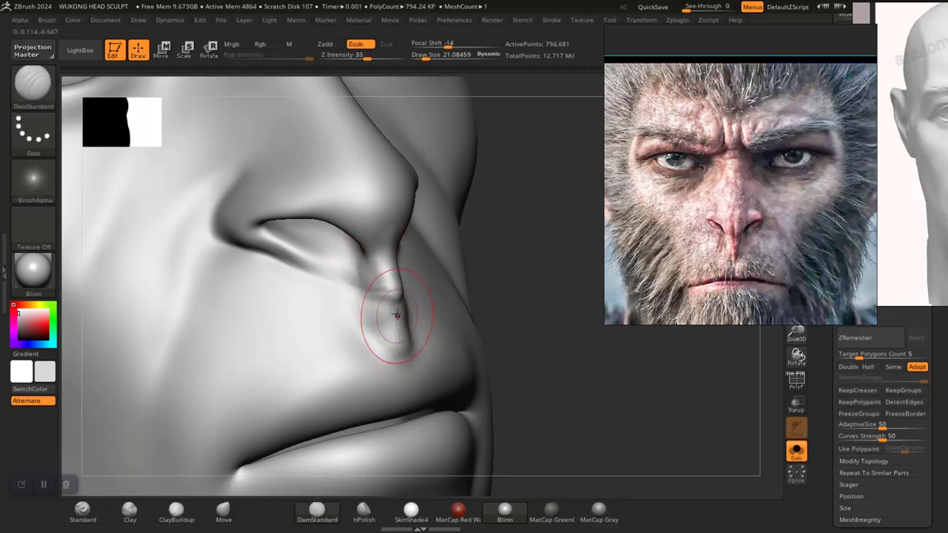
pyautogui.moveTo(387, 272)
pyautogui.mouseDown()
pyautogui.moveTo(348, 218)
pyautogui.moveTo(368, 264)
pyautogui.mouseUp()
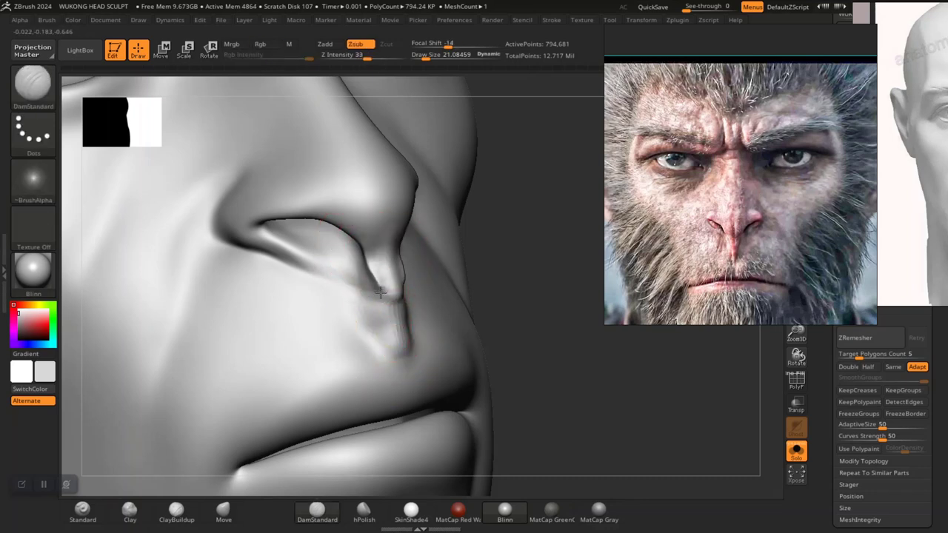
pyautogui.keyDown('alt'); pyautogui.moveTo(515, 313); pyautogui.dragTo(523, 335); pyautogui.keyUp('alt')
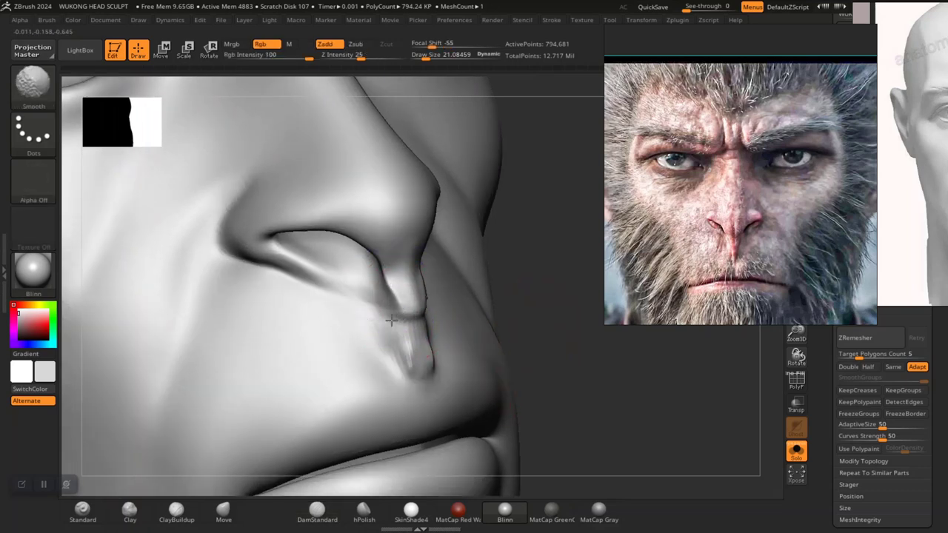
# Try smoothing the side of the ridge, undo it and check the mesh wireframe around the septum.
pyautogui.keyDown('shift'); pyautogui.moveTo(403, 350); pyautogui.dragTo(411, 352); pyautogui.keyUp('shift')
pyautogui.hotkey('ctrl', 'z')
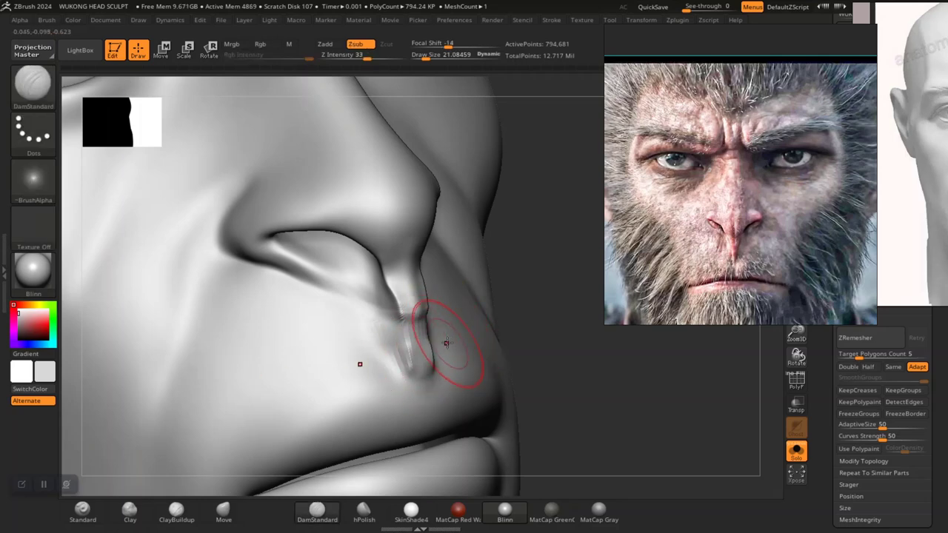
pyautogui.press('shift')
pyautogui.hotkey('shift', 'f')
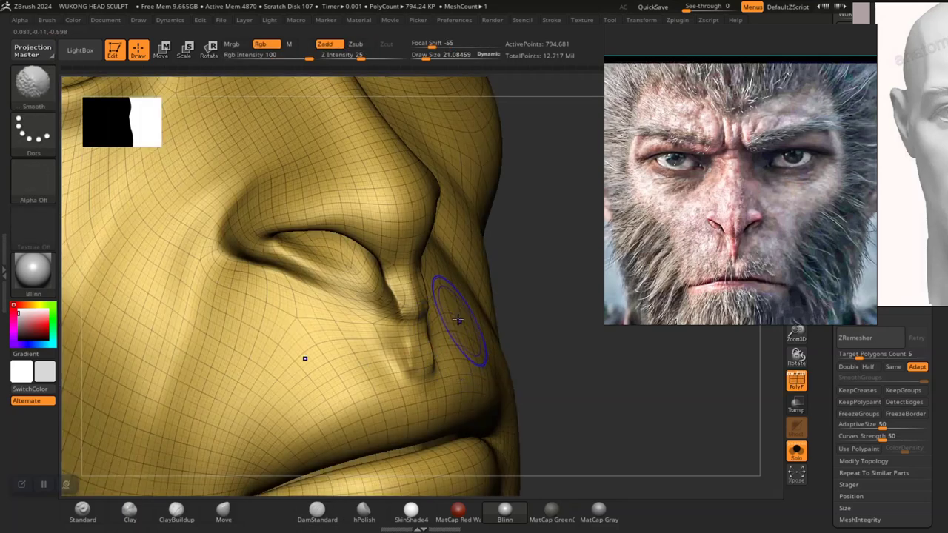
pyautogui.hotkey('shift', 'f')
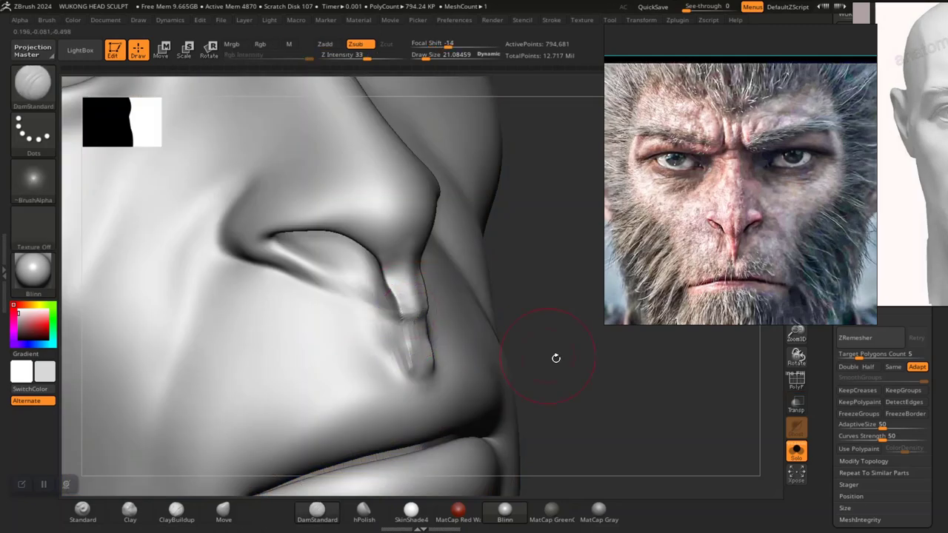
# Build up the side of the septum and the ridge below it with the Standard brush at a Draw Size of about 13.5.
pyautogui.moveTo(573, 396); pyautogui.dragTo(585, 386)
pyautogui.moveTo(604, 432)
pyautogui.mouseDown()
pyautogui.moveTo(626, 383)
pyautogui.moveTo(593, 366)
pyautogui.mouseUp()
pyautogui.press('ctrl')
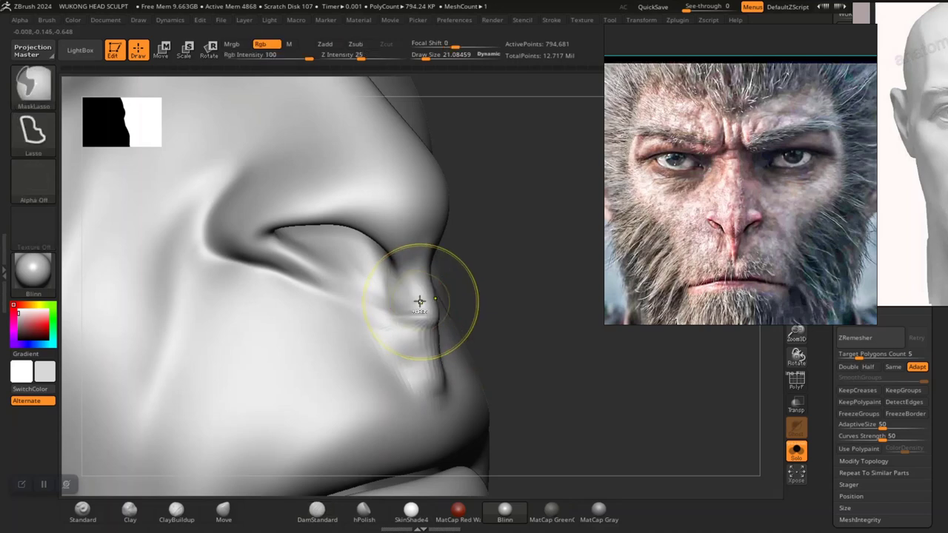
pyautogui.click(82, 509)
pyautogui.press('space')
pyautogui.moveTo(417, 343); pyautogui.dragTo(422, 341)
pyautogui.moveTo(408, 314)
pyautogui.mouseDown()
pyautogui.moveTo(410, 298)
pyautogui.moveTo(431, 320)
pyautogui.moveTo(439, 309)
pyautogui.moveTo(428, 309)
pyautogui.moveTo(427, 377)
pyautogui.moveTo(424, 353)
pyautogui.mouseUp()
pyautogui.hotkey('ctrl', 'z')
pyautogui.press('space')
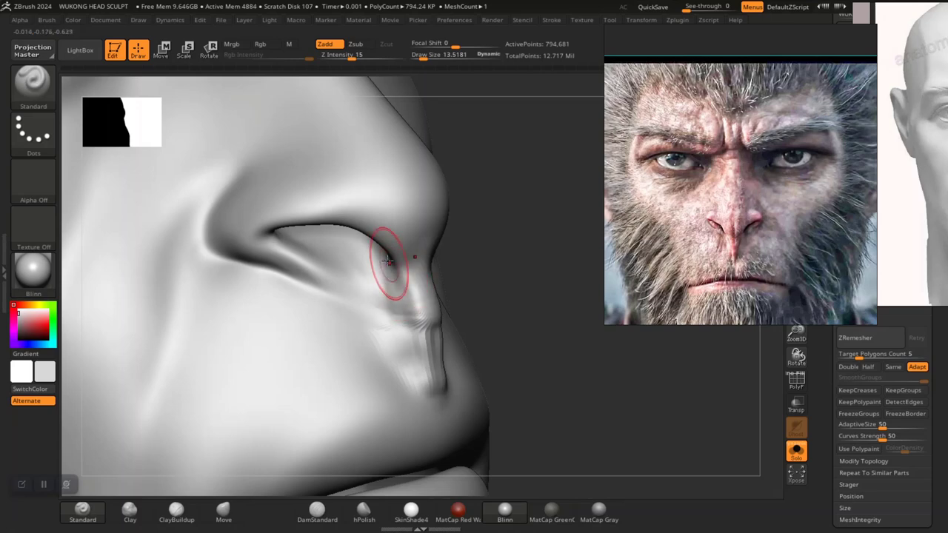
pyautogui.moveTo(397, 268)
pyautogui.mouseDown()
pyautogui.moveTo(420, 387)
pyautogui.moveTo(404, 278)
pyautogui.moveTo(429, 385)
pyautogui.mouseUp()
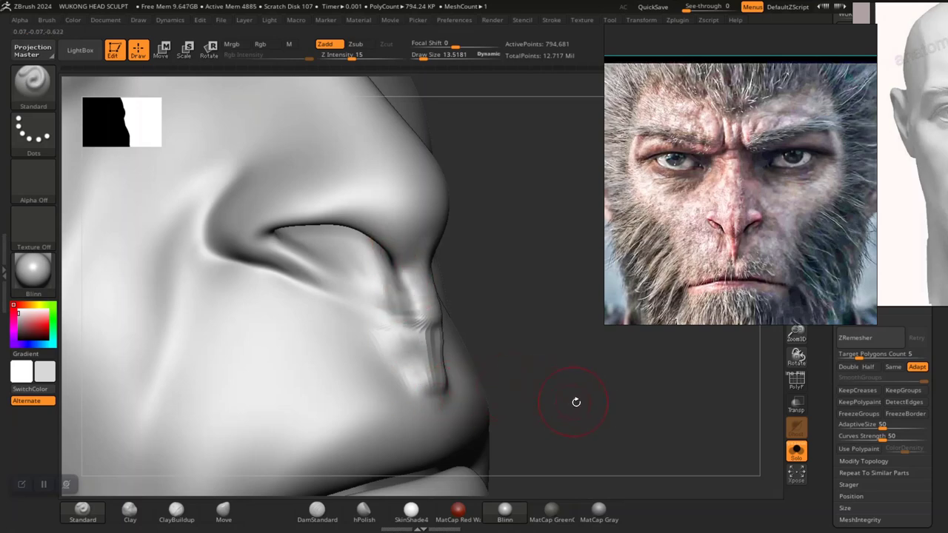
# Cut a DamStandard groove down the side of the septum and ridge, and smooth the skin beside it.
pyautogui.keyDown('alt'); pyautogui.moveTo(576, 402); pyautogui.dragTo(591, 410); pyautogui.keyUp('alt')
pyautogui.click(317, 510)
pyautogui.moveTo(512, 416)
pyautogui.mouseDown()
pyautogui.moveTo(527, 416)
pyautogui.moveTo(530, 435)
pyautogui.mouseUp()
pyautogui.moveTo(391, 281)
pyautogui.mouseDown()
pyautogui.moveTo(427, 419)
pyautogui.moveTo(406, 366)
pyautogui.mouseUp()
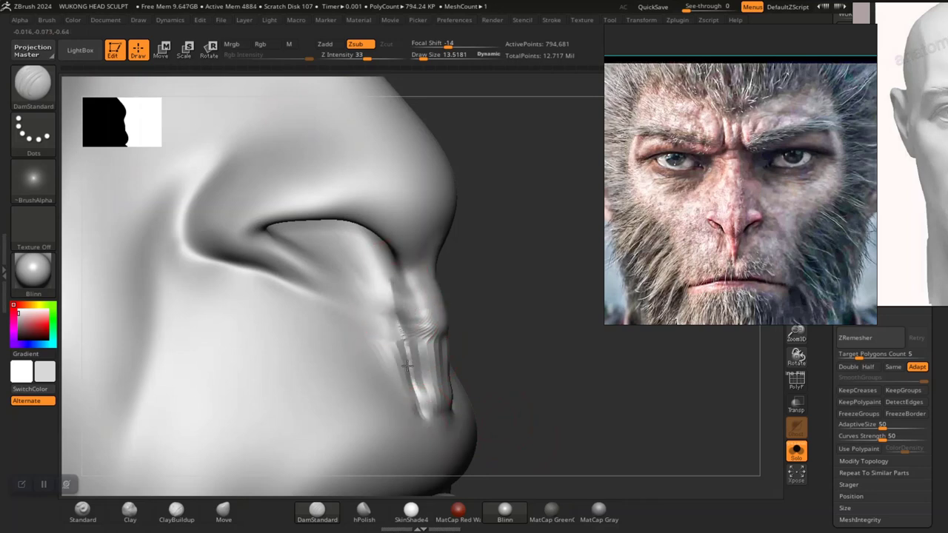
pyautogui.moveTo(398, 310); pyautogui.dragTo(383, 273)
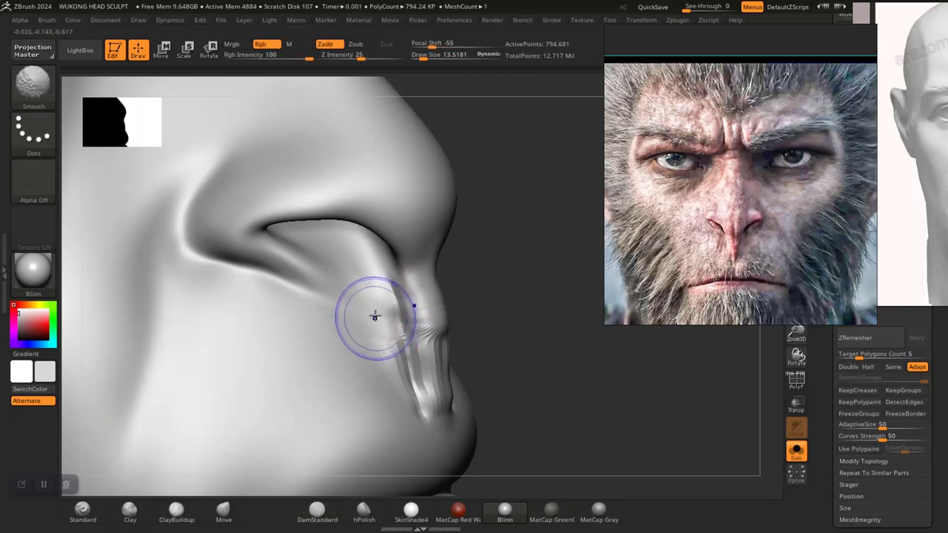
pyautogui.keyDown('shift'); pyautogui.moveTo(376, 317); pyautogui.dragTo(390, 369); pyautogui.keyUp('shift')
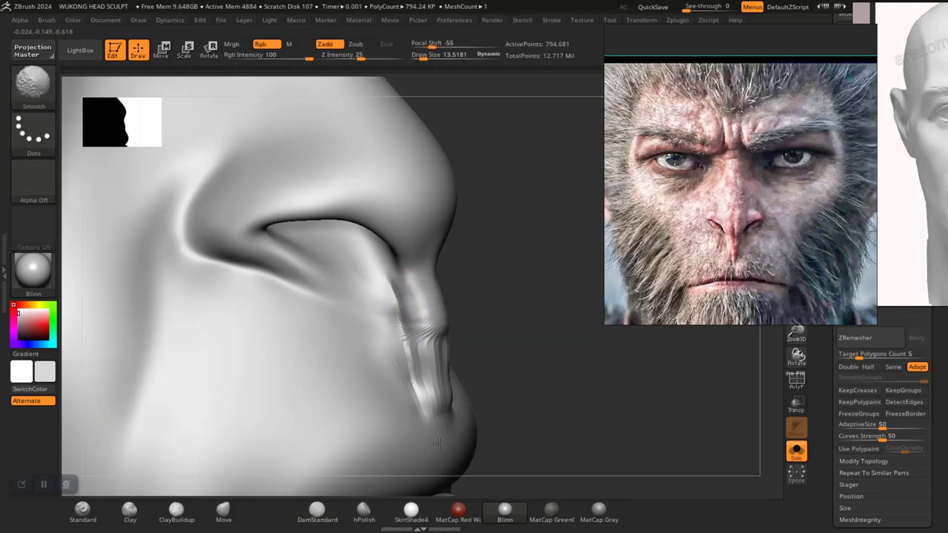
pyautogui.keyDown('shift'); pyautogui.moveTo(386, 291); pyautogui.dragTo(390, 300); pyautogui.keyUp('shift')
# Push in the bulge on the septum's profile with the Move brush at a Draw Size of about 7.7 and smooth it.
pyautogui.keyDown('alt'); pyautogui.moveTo(576, 398); pyautogui.dragTo(415, 228); pyautogui.keyUp('alt')
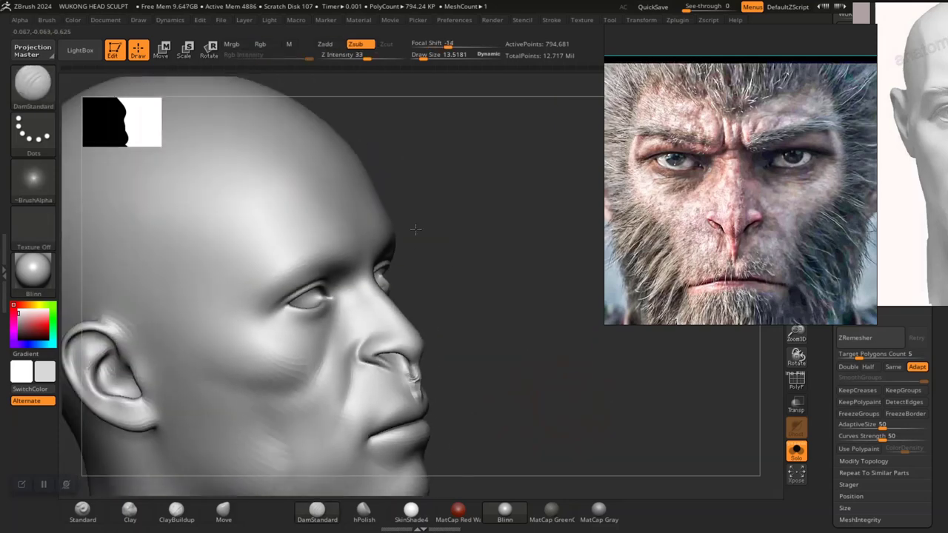
pyautogui.moveTo(592, 348); pyautogui.dragTo(496, 355)
pyautogui.keyDown('alt'); pyautogui.moveTo(606, 385); pyautogui.dragTo(711, 359); pyautogui.keyUp('alt')
pyautogui.keyDown('alt'); pyautogui.moveTo(600, 363); pyautogui.dragTo(409, 316); pyautogui.keyUp('alt')
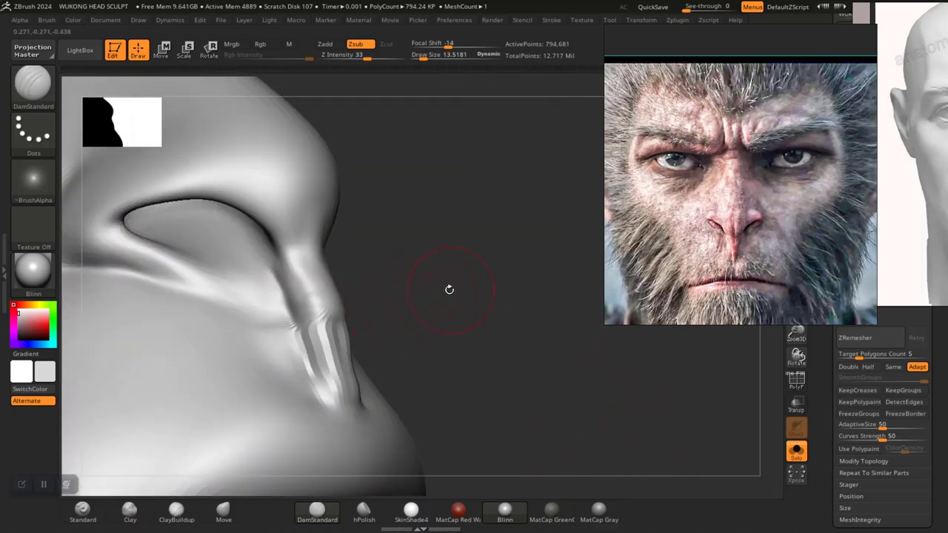
pyautogui.moveTo(448, 289); pyautogui.dragTo(349, 285)
pyautogui.press('shift')
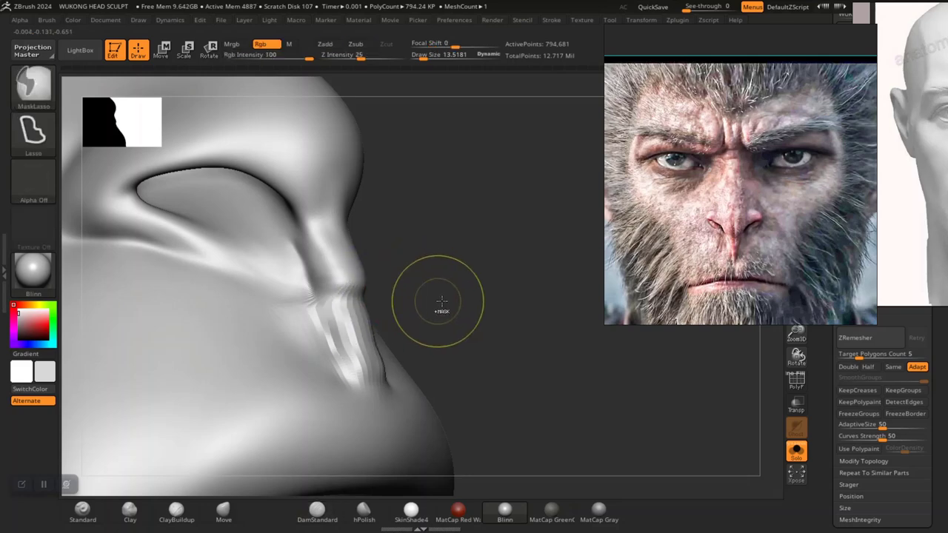
pyautogui.moveTo(467, 318)
pyautogui.mouseDown()
pyautogui.moveTo(528, 395)
pyautogui.moveTo(469, 313)
pyautogui.moveTo(476, 338)
pyautogui.moveTo(451, 292)
pyautogui.moveTo(472, 333)
pyautogui.moveTo(467, 285)
pyautogui.moveTo(481, 385)
pyautogui.moveTo(464, 281)
pyautogui.moveTo(480, 319)
pyautogui.moveTo(482, 367)
pyautogui.moveTo(440, 298)
pyautogui.moveTo(452, 353)
pyautogui.moveTo(390, 305)
pyautogui.moveTo(423, 299)
pyautogui.moveTo(417, 319)
pyautogui.mouseUp()
pyautogui.press('space')
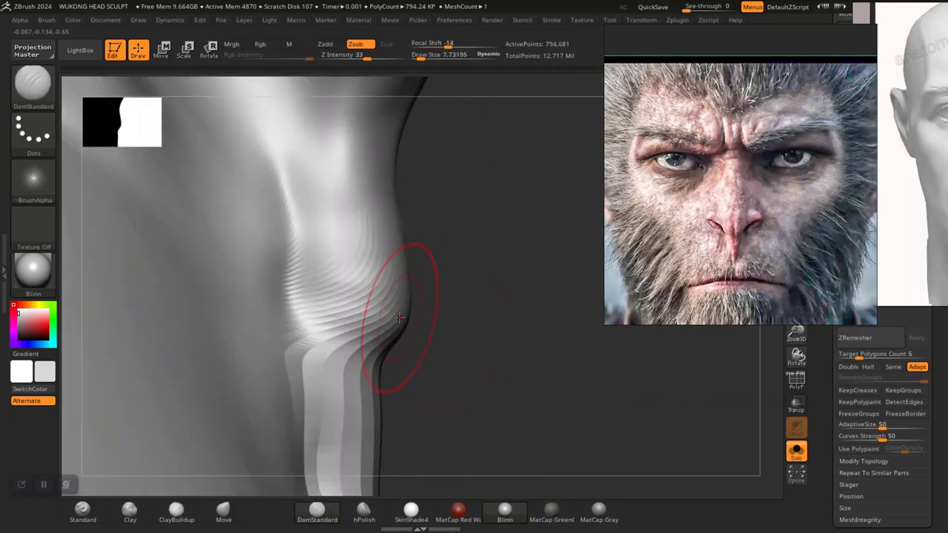
pyautogui.click(223, 509)
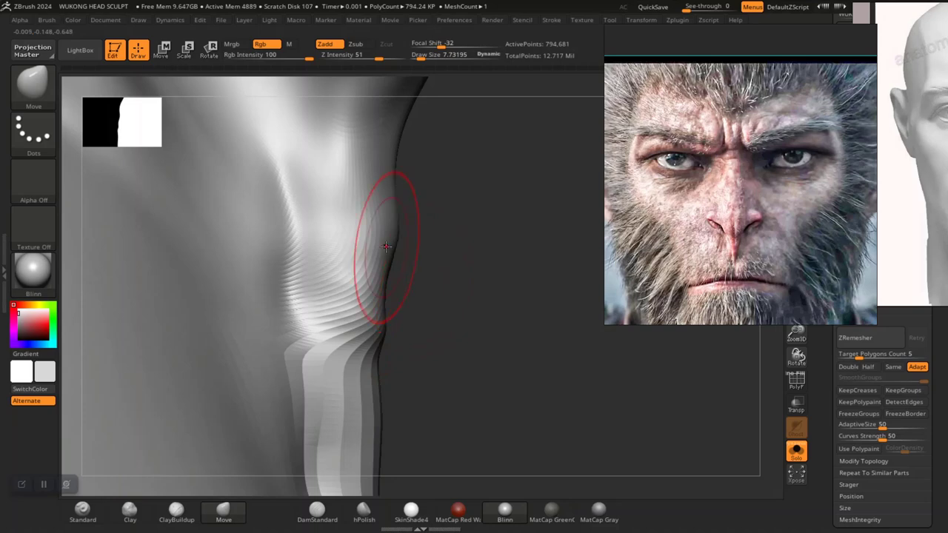
pyautogui.keyDown('shift'); pyautogui.moveTo(380, 281); pyautogui.dragTo(378, 311); pyautogui.keyUp('shift')
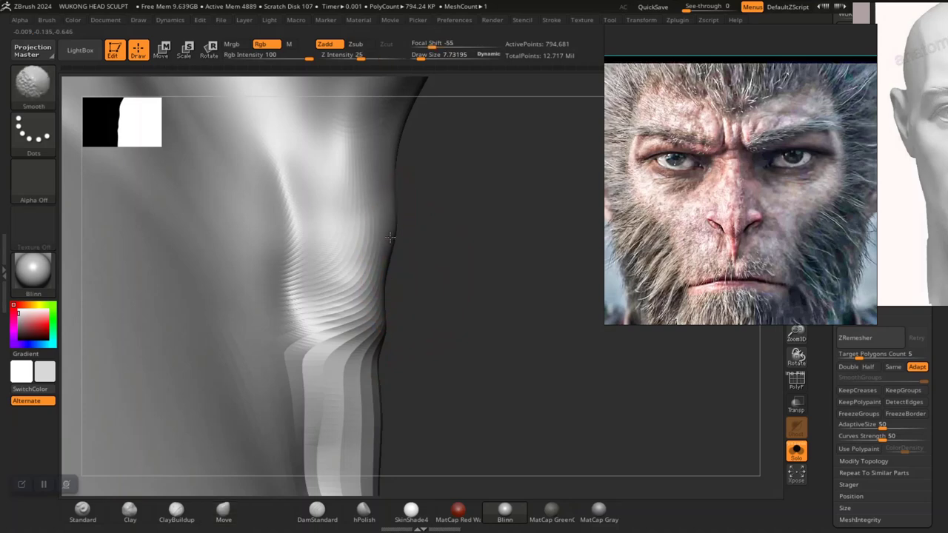
# Check the nose from a three-quarter view and step the head down three subdivision levels.
pyautogui.moveTo(483, 339)
pyautogui.keyDown('alt'); pyautogui.mouseDown()
pyautogui.moveTo(497, 326)
pyautogui.moveTo(448, 316)
pyautogui.mouseUp(); pyautogui.keyUp('alt')
pyautogui.moveTo(583, 388)
pyautogui.mouseDown()
pyautogui.moveTo(576, 402)
pyautogui.moveTo(595, 413)
pyautogui.moveTo(590, 427)
pyautogui.mouseUp()
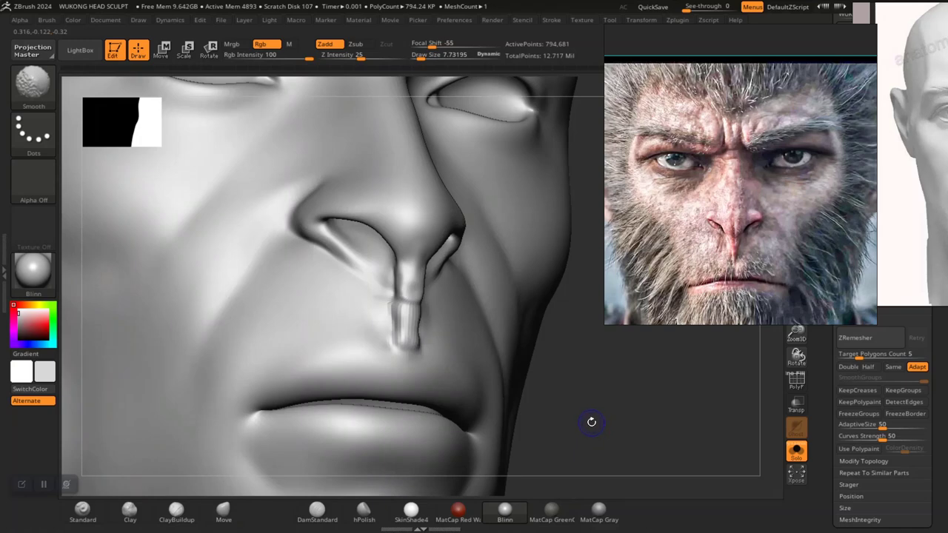
pyautogui.hotkey('shift', 'f')
pyautogui.hotkey('shift', 'f')
pyautogui.hotkey('shift', 'd')
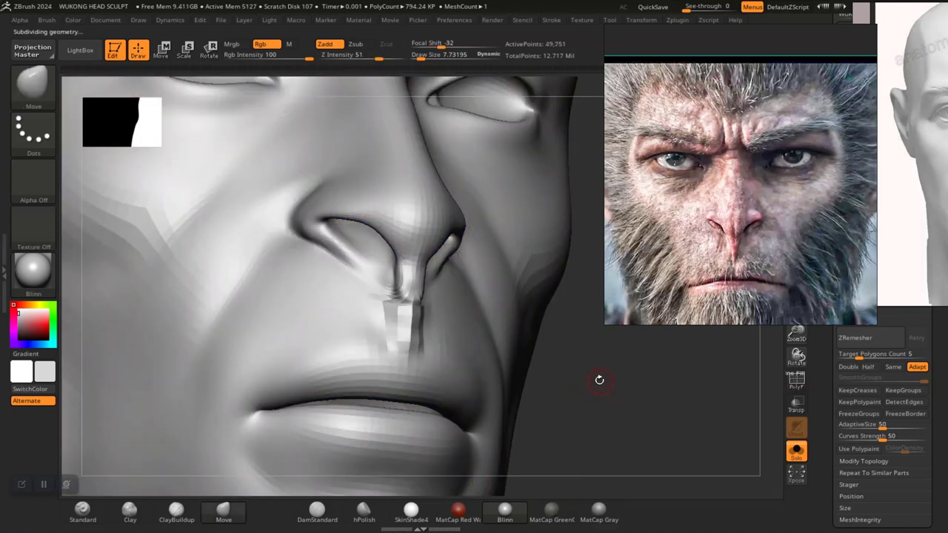
pyautogui.hotkey('shift', 'd')
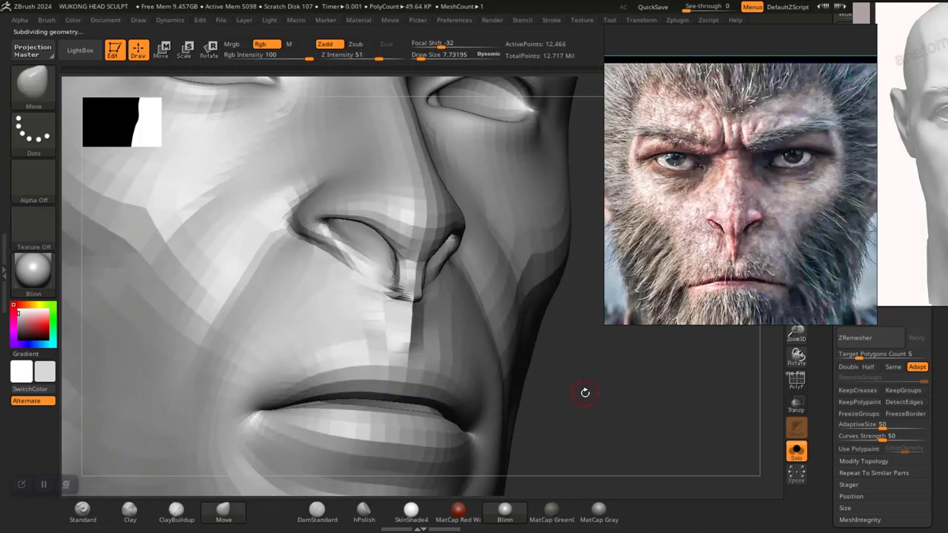
# Examine the low-resolution wireframe around the septum, nostrils and upper lip from the front and side.
pyautogui.hotkey('shift', 'f')
pyautogui.keyDown('alt'); pyautogui.moveTo(585, 392); pyautogui.dragTo(638, 482); pyautogui.keyUp('alt')
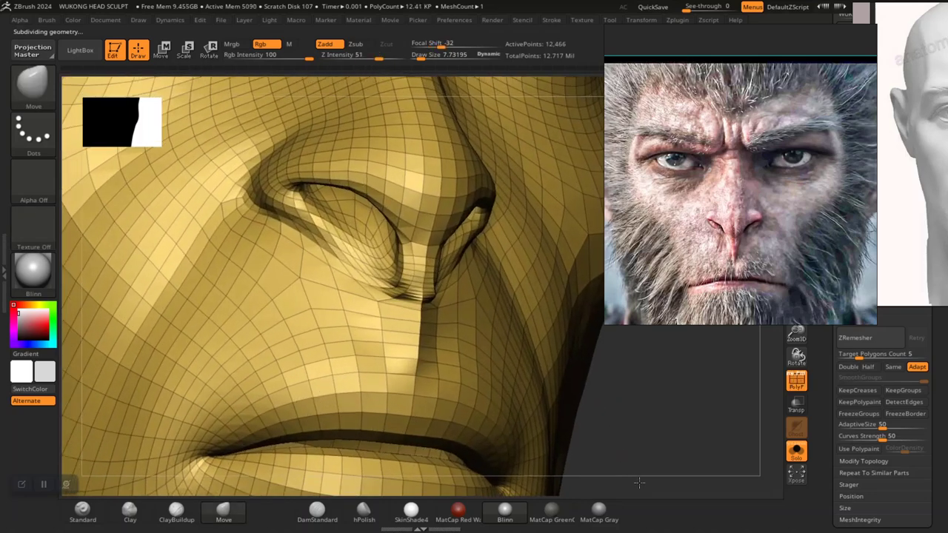
pyautogui.moveTo(693, 434); pyautogui.dragTo(627, 395)
pyautogui.moveTo(589, 420)
pyautogui.mouseDown()
pyautogui.moveTo(599, 402)
pyautogui.moveTo(585, 411)
pyautogui.mouseUp()
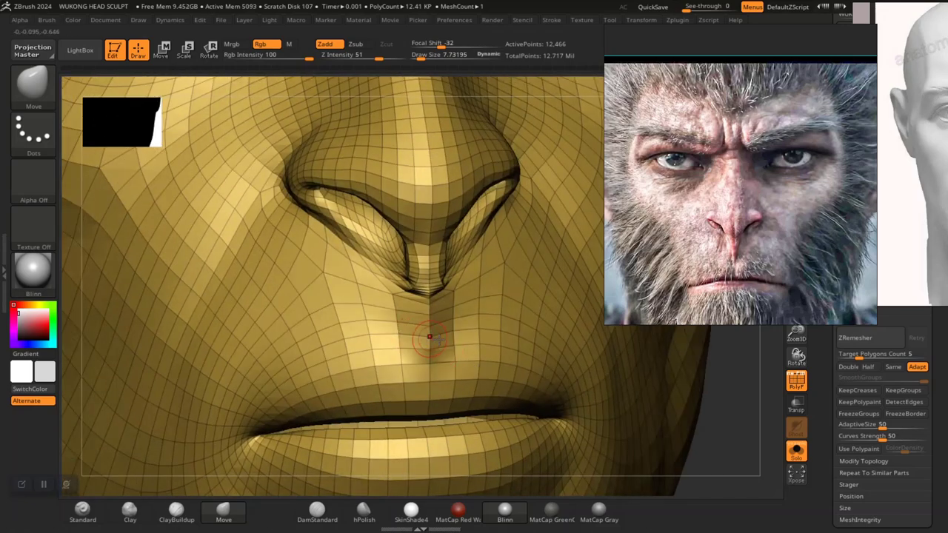
pyautogui.moveTo(660, 385)
pyautogui.mouseDown()
pyautogui.moveTo(484, 399)
pyautogui.moveTo(550, 377)
pyautogui.moveTo(577, 420)
pyautogui.moveTo(584, 375)
pyautogui.moveTo(510, 292)
pyautogui.moveTo(539, 393)
pyautogui.moveTo(550, 369)
pyautogui.moveTo(567, 395)
pyautogui.moveTo(452, 320)
pyautogui.moveTo(539, 345)
pyautogui.mouseUp()
pyautogui.press('f')
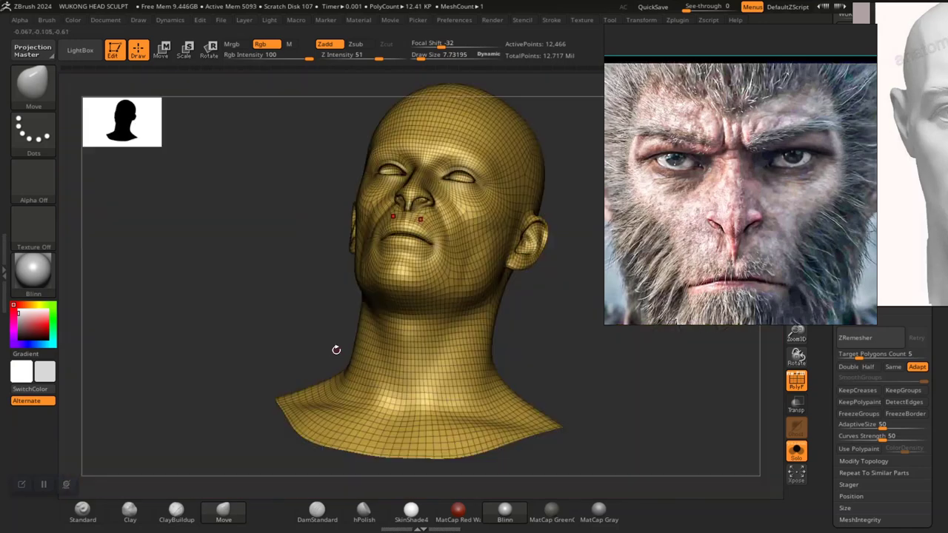
pyautogui.press('shift')
pyautogui.moveTo(539, 354)
pyautogui.mouseDown()
pyautogui.moveTo(573, 364)
pyautogui.moveTo(522, 425)
pyautogui.moveTo(567, 385)
pyautogui.moveTo(581, 412)
pyautogui.mouseUp()
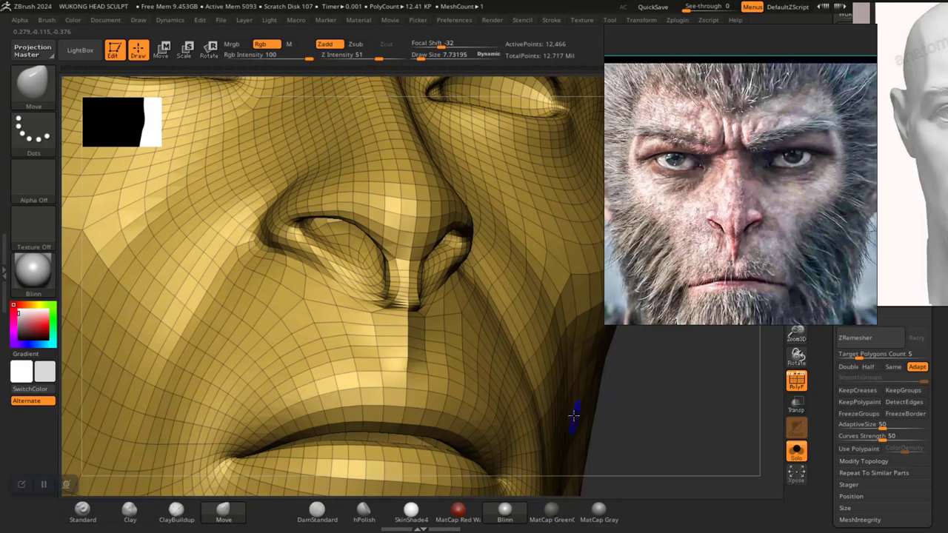
pyautogui.hotkey('shift', 'f')
pyautogui.moveTo(668, 412)
pyautogui.mouseDown()
pyautogui.moveTo(603, 377)
pyautogui.moveTo(638, 485)
pyautogui.moveTo(462, 311)
pyautogui.moveTo(469, 343)
pyautogui.mouseUp()
pyautogui.hotkey('shift', 'f')
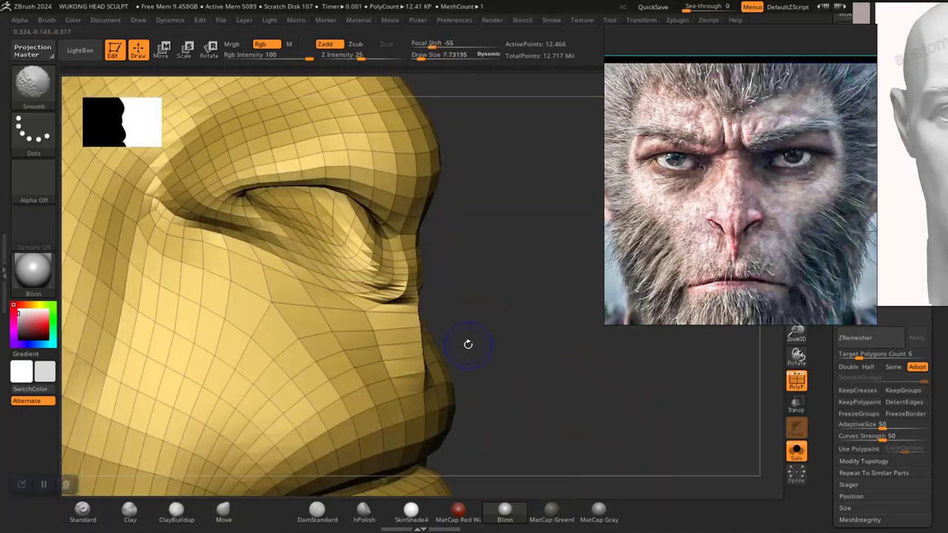
# Smooth the septum's lower end at a Draw Size of about 19, hide the wireframe and step back up two subdivision levels.
pyautogui.press('space')
pyautogui.moveTo(427, 304); pyautogui.dragTo(432, 304)
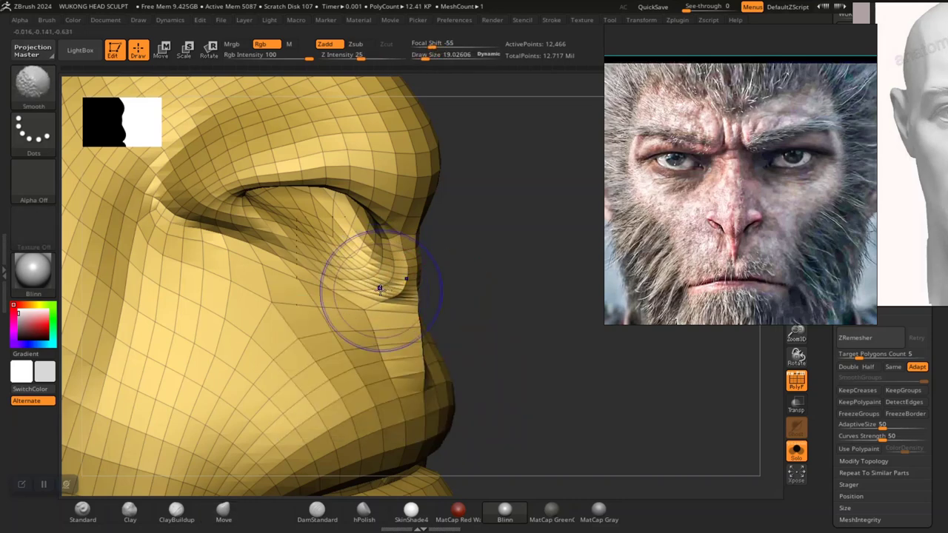
pyautogui.moveTo(380, 289)
pyautogui.keyDown('shift'); pyautogui.mouseDown()
pyautogui.moveTo(368, 277)
pyautogui.moveTo(389, 292)
pyautogui.mouseUp(); pyautogui.keyUp('shift')
pyautogui.moveTo(539, 325)
pyautogui.mouseDown()
pyautogui.moveTo(497, 332)
pyautogui.moveTo(520, 328)
pyautogui.moveTo(555, 423)
pyautogui.moveTo(553, 412)
pyautogui.mouseUp()
pyautogui.hotkey('shift', 'f')
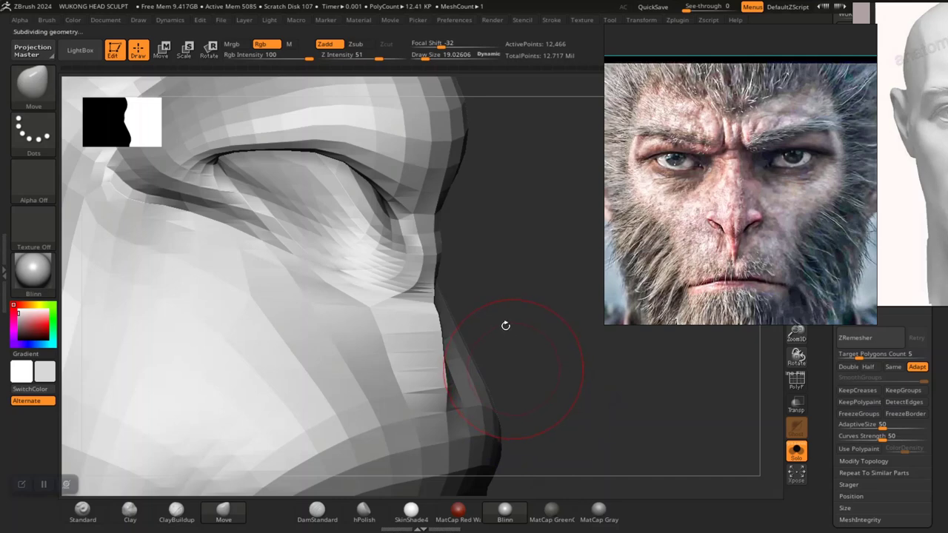
pyautogui.hotkey('ctrl', 'd')
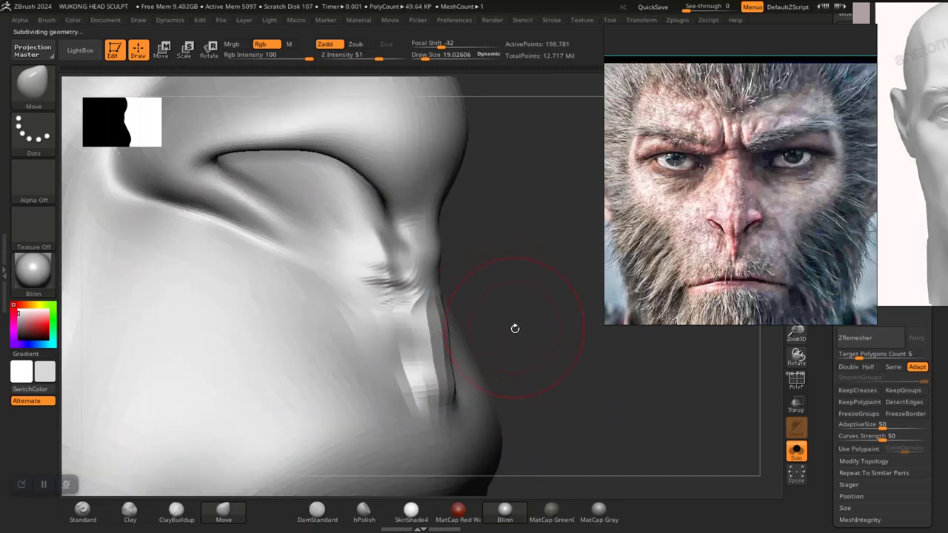
# Smooth the lower end of the ridge between the septum and the upper lip.
pyautogui.moveTo(553, 358); pyautogui.dragTo(633, 422)
pyautogui.moveTo(680, 453)
pyautogui.mouseDown()
pyautogui.moveTo(636, 387)
pyautogui.moveTo(622, 488)
pyautogui.mouseUp()
pyautogui.press('shift')
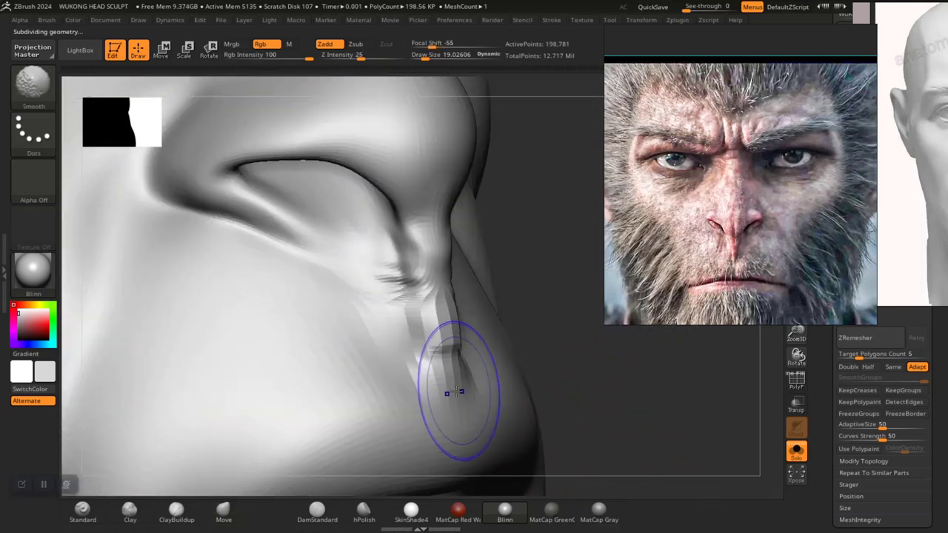
pyautogui.moveTo(498, 391)
pyautogui.keyDown('shift'); pyautogui.mouseDown()
pyautogui.moveTo(455, 360)
pyautogui.moveTo(476, 380)
pyautogui.mouseUp(); pyautogui.keyUp('shift')
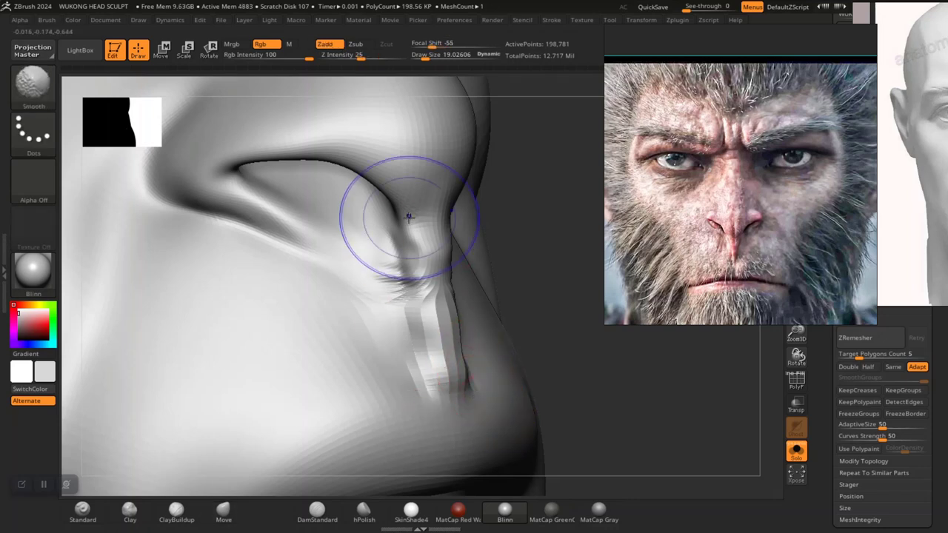
# Move and smooth the side of the ridge below the septum at a Draw Size of about 13.5.
pyautogui.keyDown('shift'); pyautogui.moveTo(344, 56); pyautogui.dragTo(342, 57); pyautogui.keyUp('shift')
pyautogui.moveTo(400, 345)
pyautogui.keyDown('shift'); pyautogui.mouseDown()
pyautogui.moveTo(444, 384)
pyautogui.moveTo(420, 389)
pyautogui.moveTo(428, 385)
pyautogui.mouseUp(); pyautogui.keyUp('shift')
pyautogui.moveTo(630, 429)
pyautogui.keyDown('alt'); pyautogui.mouseDown()
pyautogui.moveTo(630, 370)
pyautogui.moveTo(528, 360)
pyautogui.mouseUp(); pyautogui.keyUp('alt')
pyautogui.keyDown('alt'); pyautogui.moveTo(637, 422); pyautogui.dragTo(531, 350); pyautogui.keyUp('alt')
pyautogui.keyDown('alt'); pyautogui.moveTo(559, 411); pyautogui.dragTo(561, 448); pyautogui.keyUp('alt')
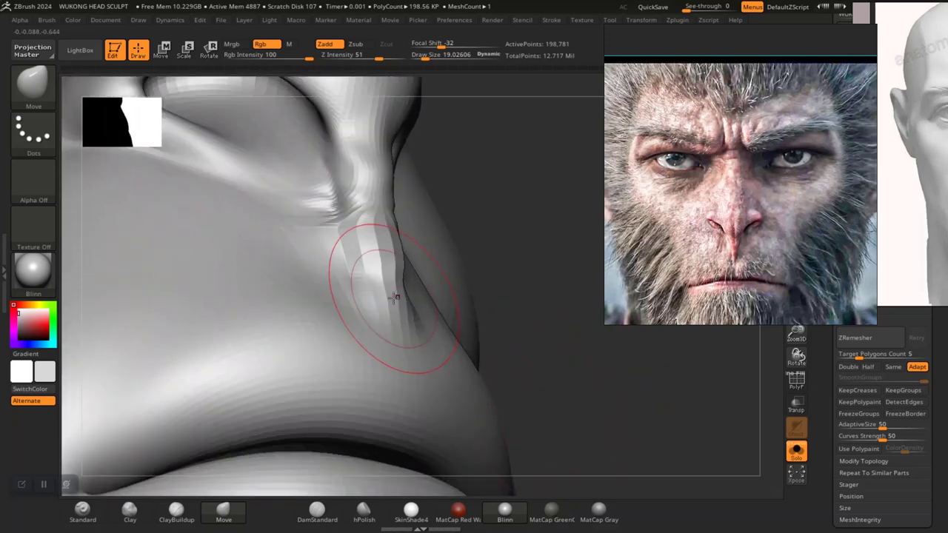
pyautogui.press('space')
pyautogui.moveTo(375, 249); pyautogui.dragTo(368, 265)
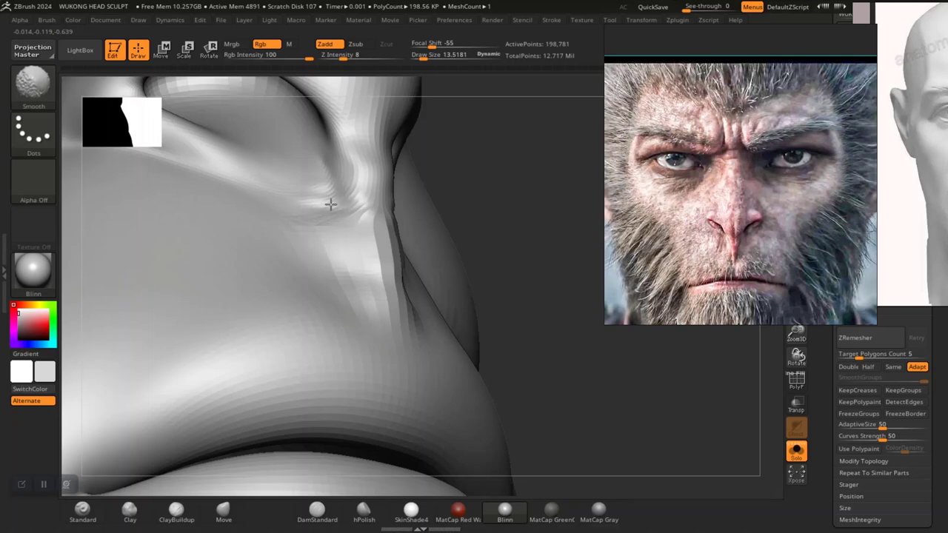
pyautogui.keyDown('shift'); pyautogui.moveTo(330, 204); pyautogui.dragTo(386, 308); pyautogui.keyUp('shift')
pyautogui.moveTo(585, 415)
pyautogui.keyDown('alt'); pyautogui.mouseDown()
pyautogui.moveTo(497, 328)
pyautogui.moveTo(478, 360)
pyautogui.mouseUp(); pyautogui.keyUp('alt')
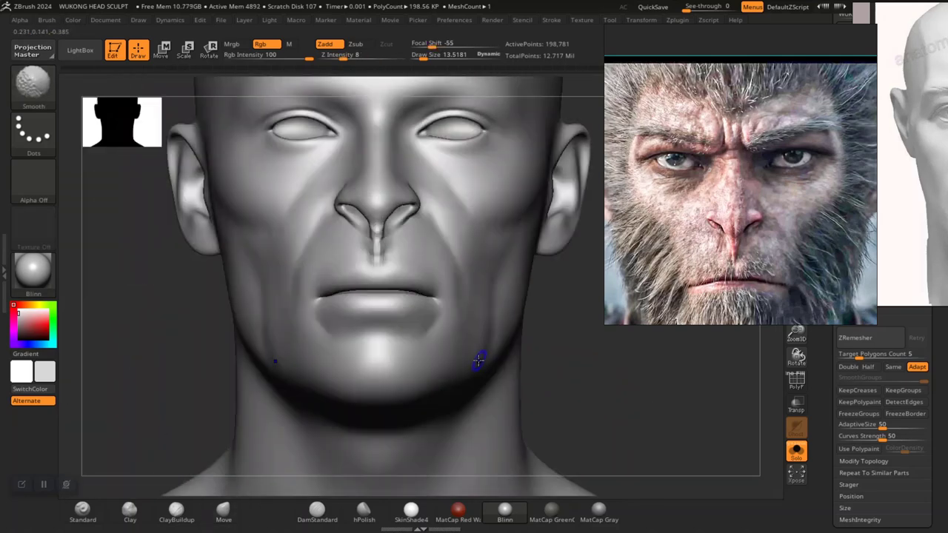
# Smooth the junction between the septum and the ridge and the ridge's side down toward the upper lip.
pyautogui.moveTo(584, 363)
pyautogui.keyDown('alt'); pyautogui.mouseDown()
pyautogui.moveTo(565, 381)
pyautogui.moveTo(614, 478)
pyautogui.moveTo(618, 393)
pyautogui.moveTo(610, 363)
pyautogui.moveTo(626, 439)
pyautogui.moveTo(606, 415)
pyautogui.mouseUp(); pyautogui.keyUp('alt')
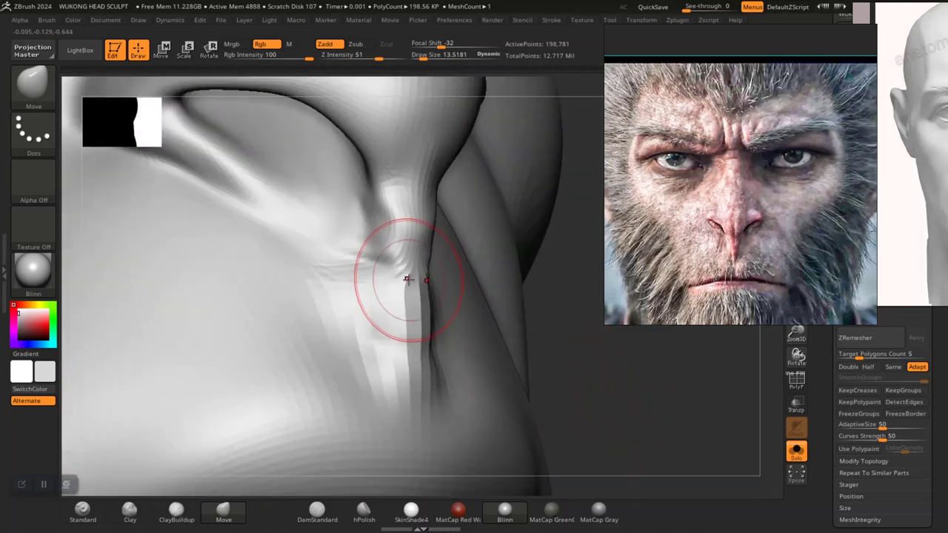
pyautogui.keyDown('shift'); pyautogui.moveTo(408, 279); pyautogui.dragTo(405, 225); pyautogui.keyUp('shift')
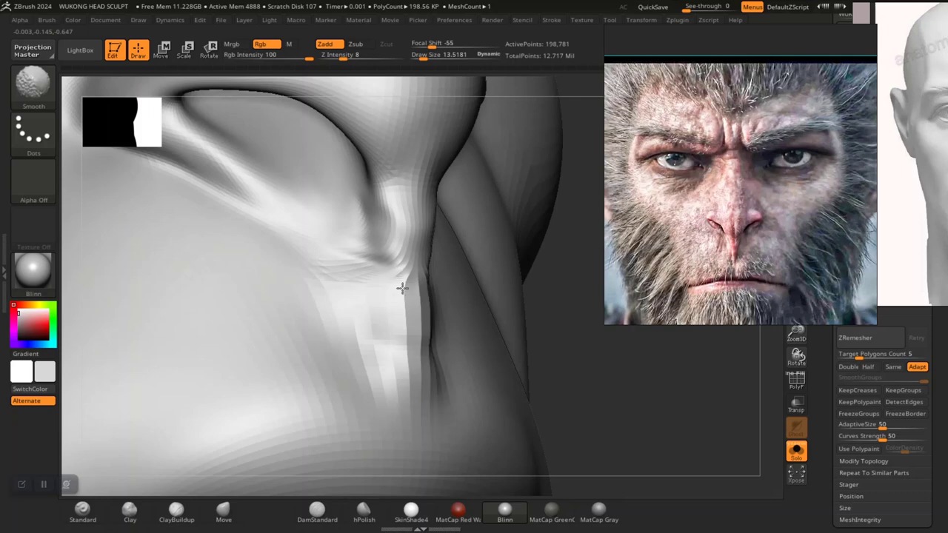
pyautogui.keyDown('shift'); pyautogui.moveTo(402, 288); pyautogui.dragTo(398, 378); pyautogui.keyUp('shift')
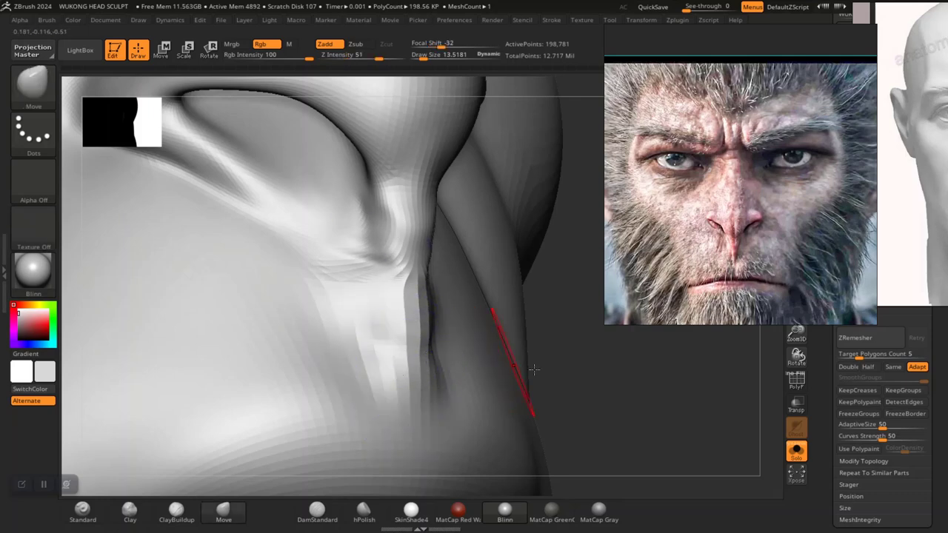
pyautogui.keyDown('alt'); pyautogui.moveTo(500, 295); pyautogui.dragTo(466, 286); pyautogui.keyUp('alt')
pyautogui.keyDown('shift'); pyautogui.moveTo(532, 345); pyautogui.dragTo(507, 345); pyautogui.keyUp('shift')
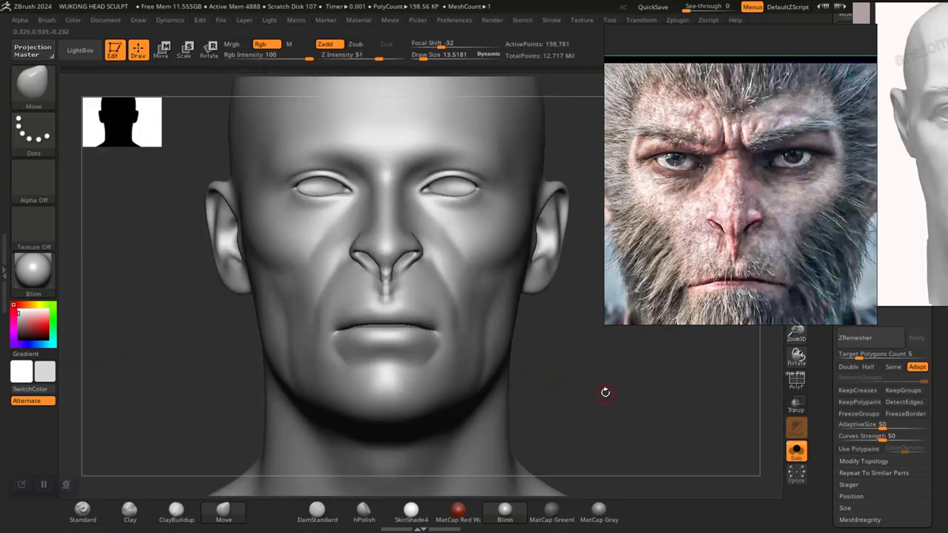
# Carve a groove with the DamStandard brush from the nostril's inner edge down the side of the ridge below the septum.
pyautogui.moveTo(606, 392); pyautogui.dragTo(704, 434)
pyautogui.keyDown('alt'); pyautogui.moveTo(595, 367); pyautogui.dragTo(638, 450); pyautogui.keyUp('alt')
pyautogui.click(316, 509)
pyautogui.moveTo(491, 393); pyautogui.dragTo(556, 429)
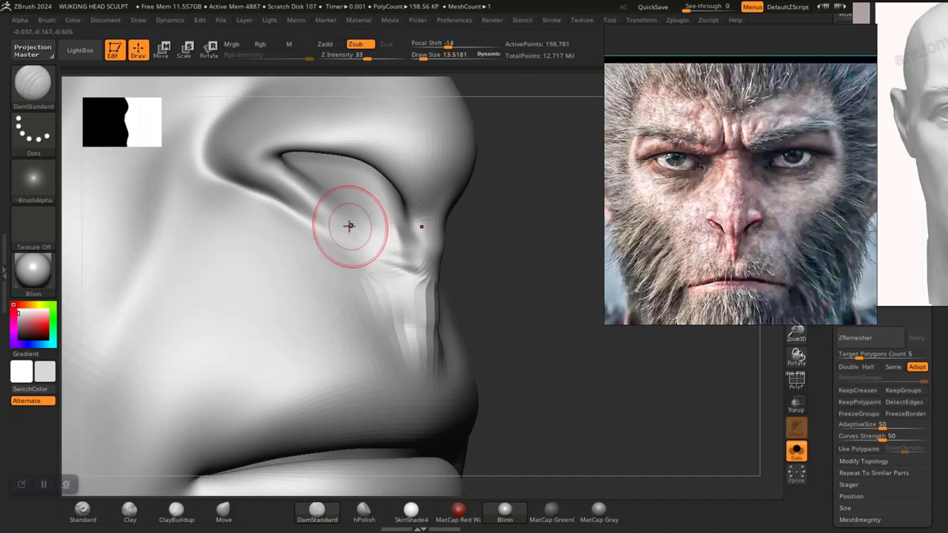
pyautogui.moveTo(374, 198); pyautogui.dragTo(386, 221)
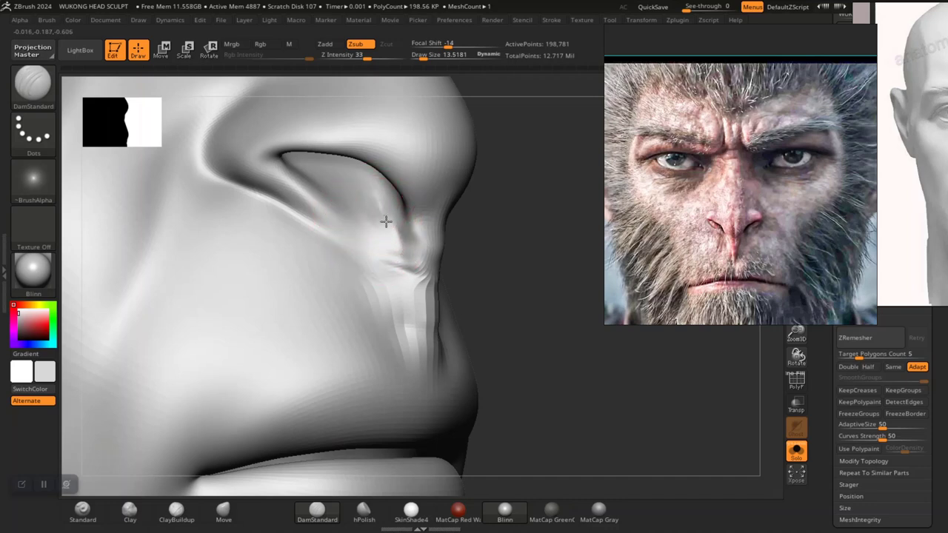
pyautogui.moveTo(396, 259); pyautogui.dragTo(416, 370)
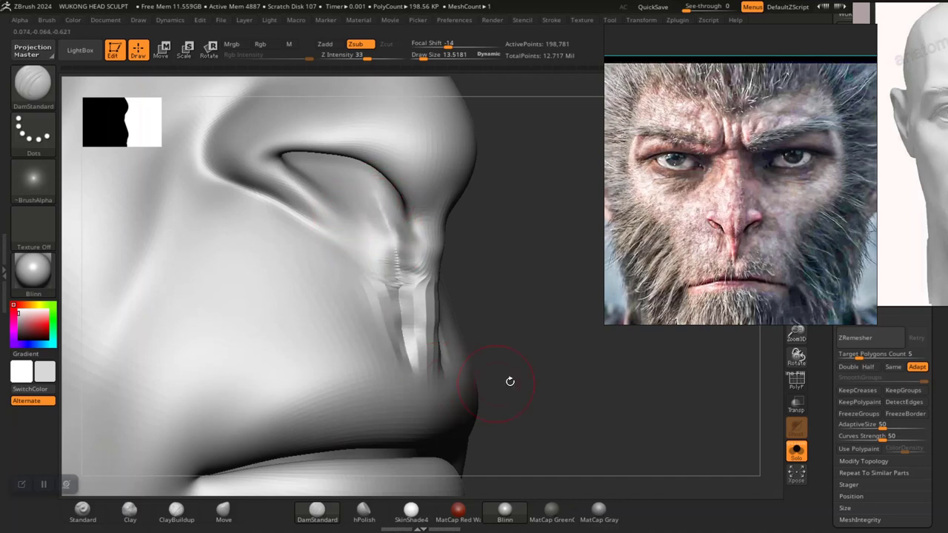
pyautogui.moveTo(553, 393); pyautogui.dragTo(554, 448)
pyautogui.hotkey('ctrl', 'z')
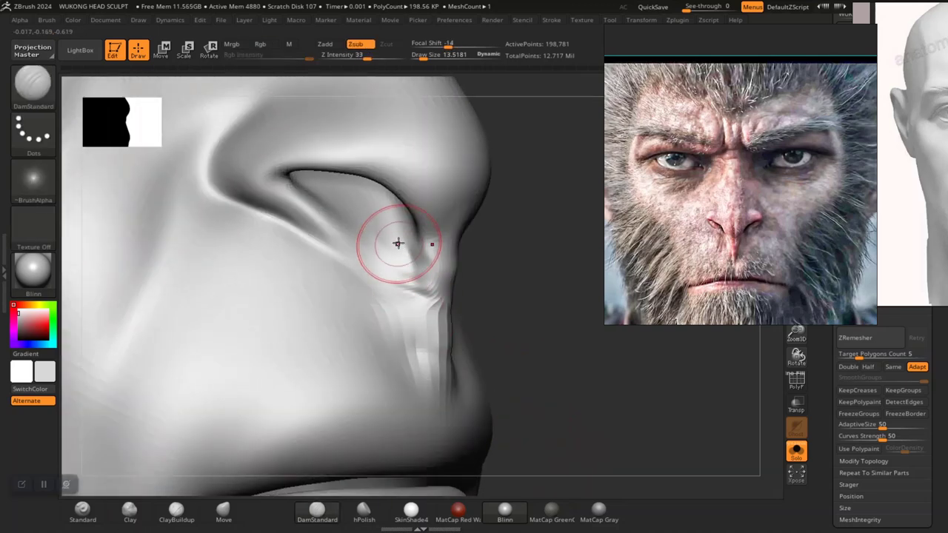
pyautogui.moveTo(397, 244); pyautogui.dragTo(426, 358)
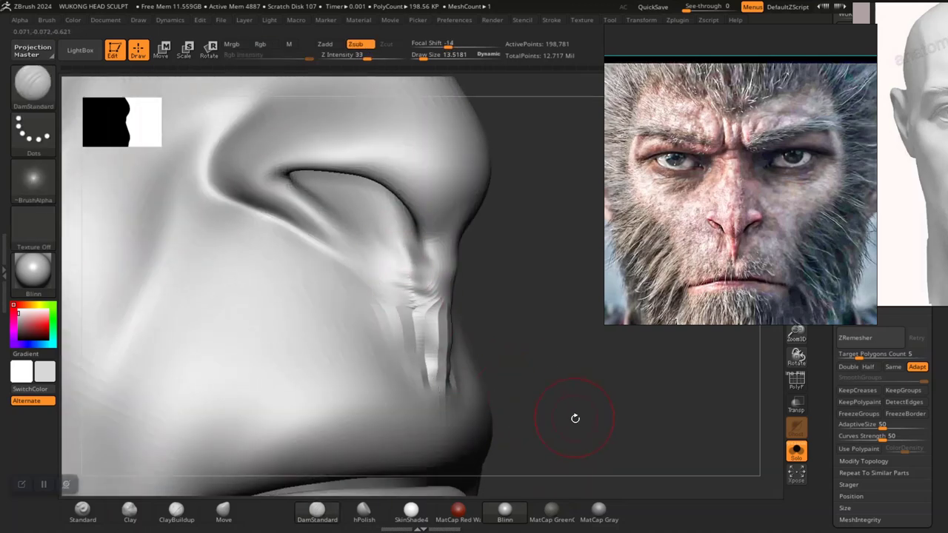
# Check the carved groove beside the ridge from the front and three-quarter views.
pyautogui.keyDown('alt'); pyautogui.moveTo(575, 418); pyautogui.dragTo(479, 303); pyautogui.keyUp('alt')
pyautogui.keyDown('shift'); pyautogui.moveTo(551, 352); pyautogui.dragTo(553, 353); pyautogui.keyUp('shift')
pyautogui.moveTo(641, 373)
pyautogui.keyDown('alt'); pyautogui.mouseDown()
pyautogui.moveTo(520, 325)
pyautogui.moveTo(488, 363)
pyautogui.moveTo(523, 419)
pyautogui.moveTo(522, 445)
pyautogui.mouseUp(); pyautogui.keyUp('alt')
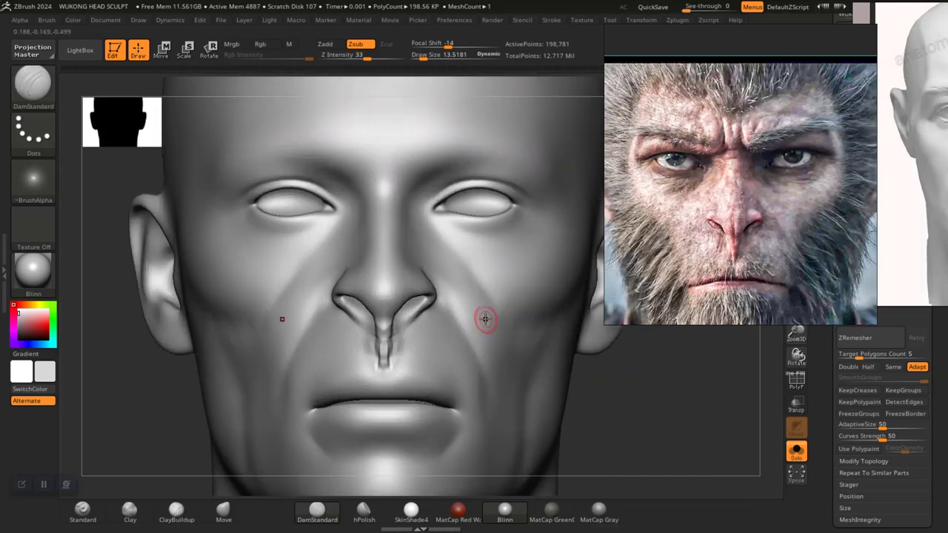
pyautogui.keyDown('alt'); pyautogui.moveTo(622, 402); pyautogui.dragTo(638, 473); pyautogui.keyUp('alt')
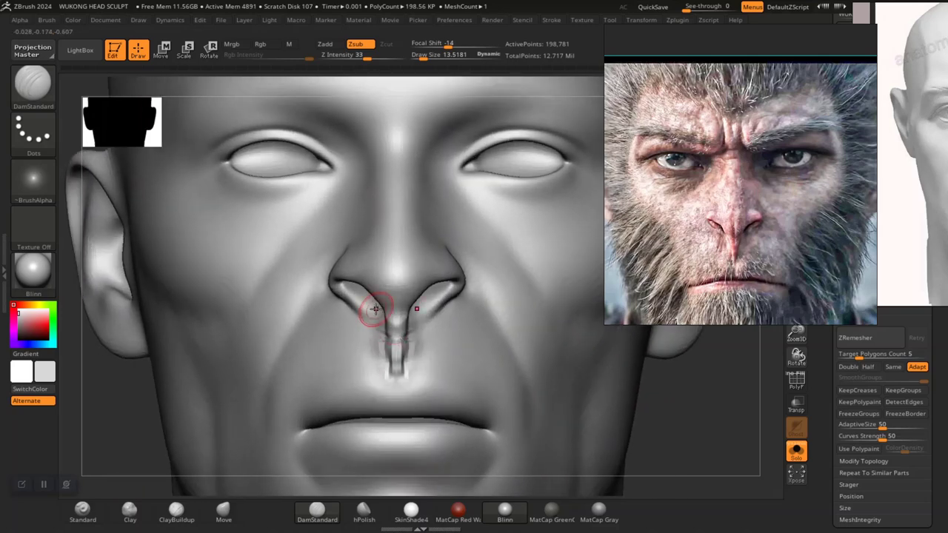
pyautogui.moveTo(626, 424); pyautogui.dragTo(739, 431)
pyautogui.keyDown('alt'); pyautogui.moveTo(587, 372); pyautogui.dragTo(599, 446); pyautogui.keyUp('alt')
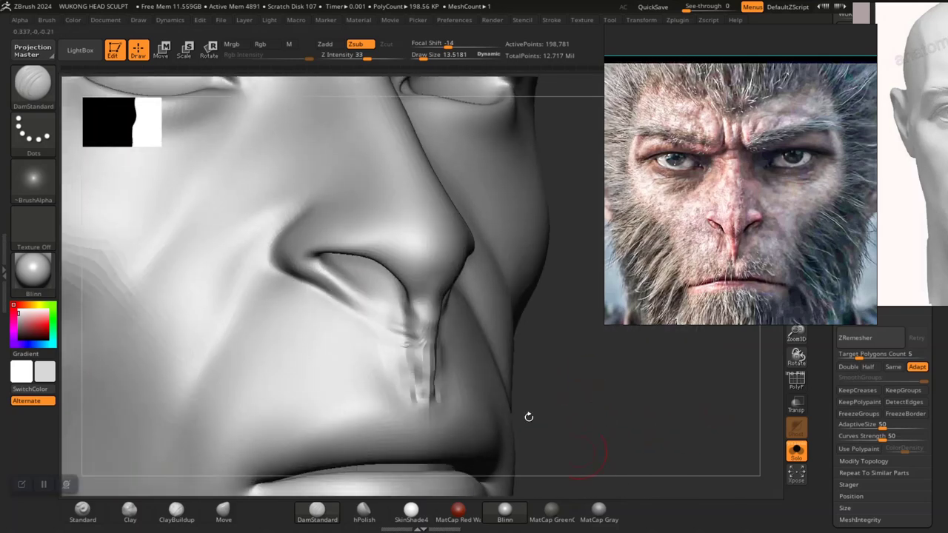
# Step the head down two subdivision levels and set the Draw Size to about 45.
pyautogui.hotkey('shift', 'd')
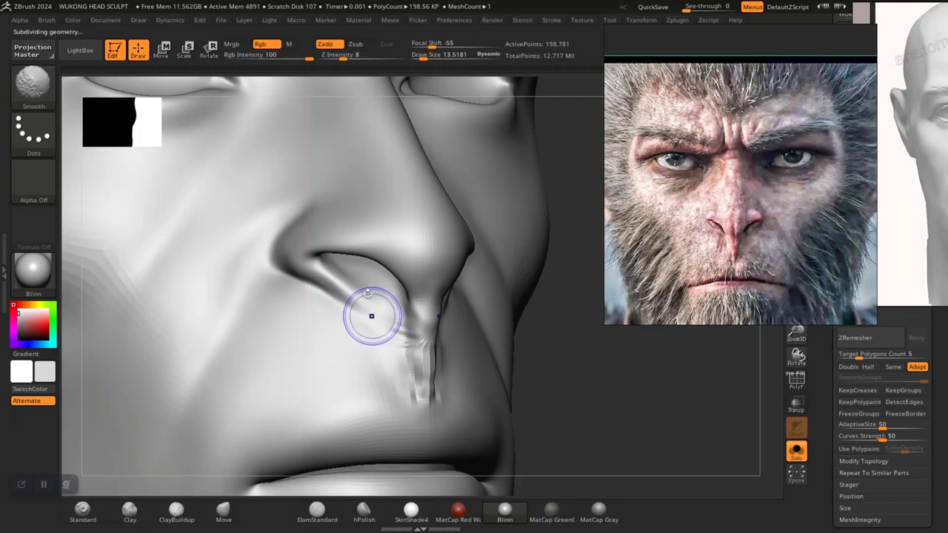
pyautogui.hotkey('shift', 'd')
pyautogui.hotkey('shift', 'd')
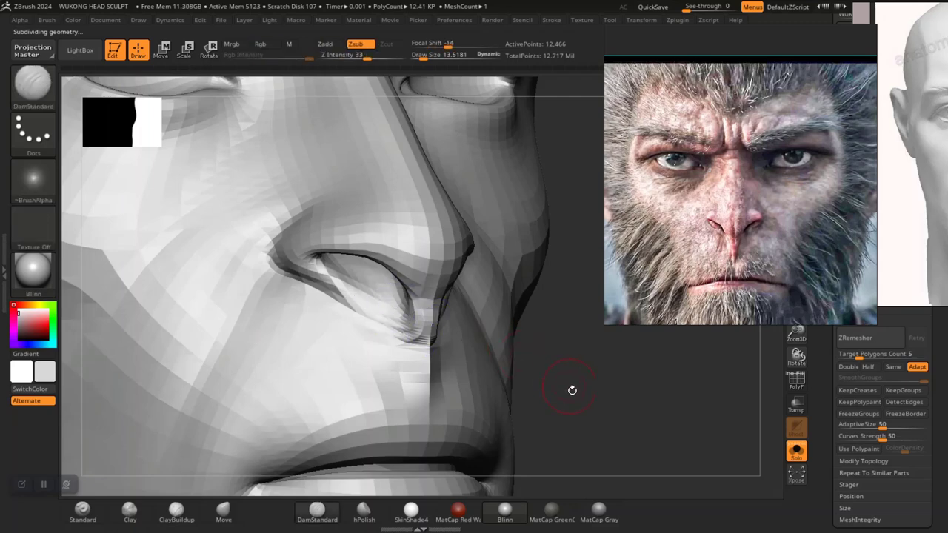
pyautogui.press('f')
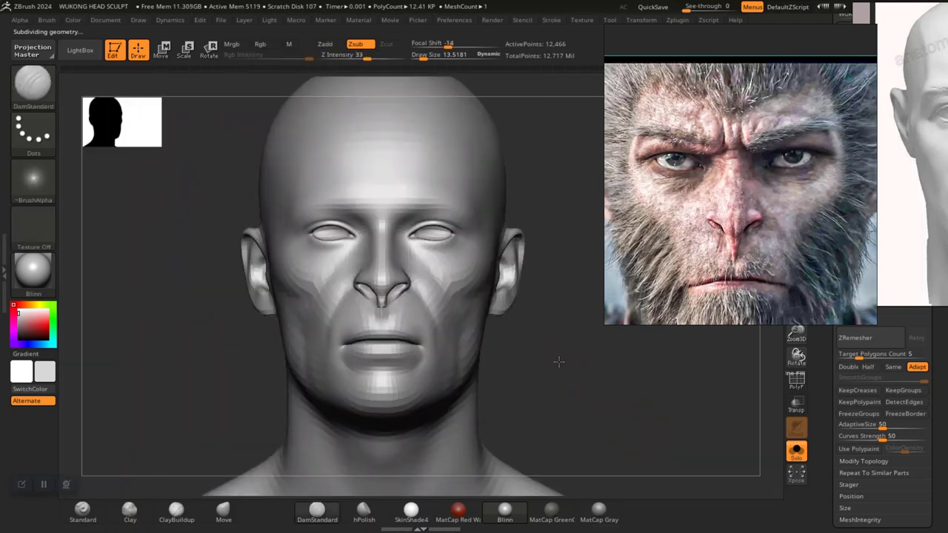
pyautogui.press('space')
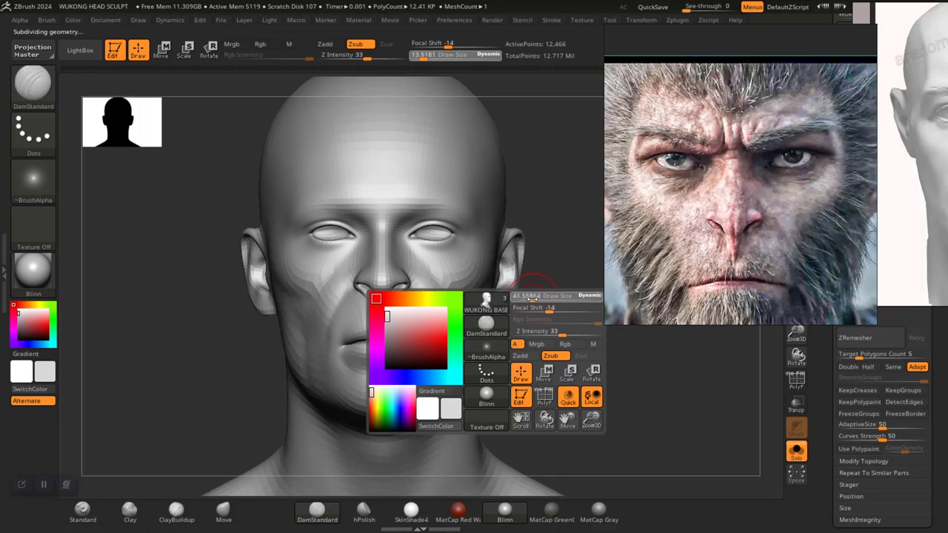
pyautogui.moveTo(599, 355)
pyautogui.keyDown('alt'); pyautogui.mouseDown()
pyautogui.moveTo(617, 442)
pyautogui.moveTo(605, 419)
pyautogui.mouseUp(); pyautogui.keyUp('alt')
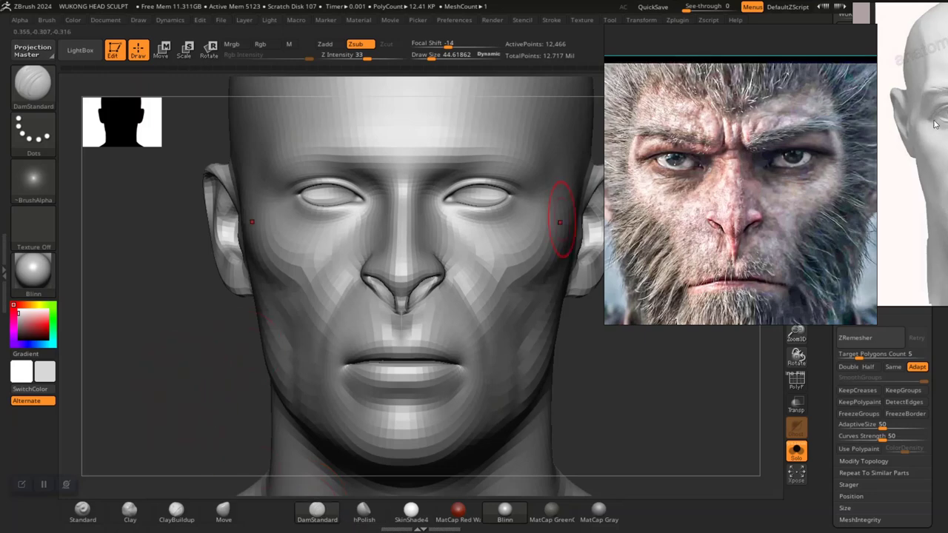
# Browse the anatomy reference board for the sheet showing sculpted and wireframe noses from several angles.
pyautogui.moveTo(898, 141); pyautogui.dragTo(490, 244, button='right')
pyautogui.scroll(-8, 512, 252)
pyautogui.moveTo(555, 292); pyautogui.dragTo(563, 262, button='middle')
pyautogui.scroll(-5, 563, 262)
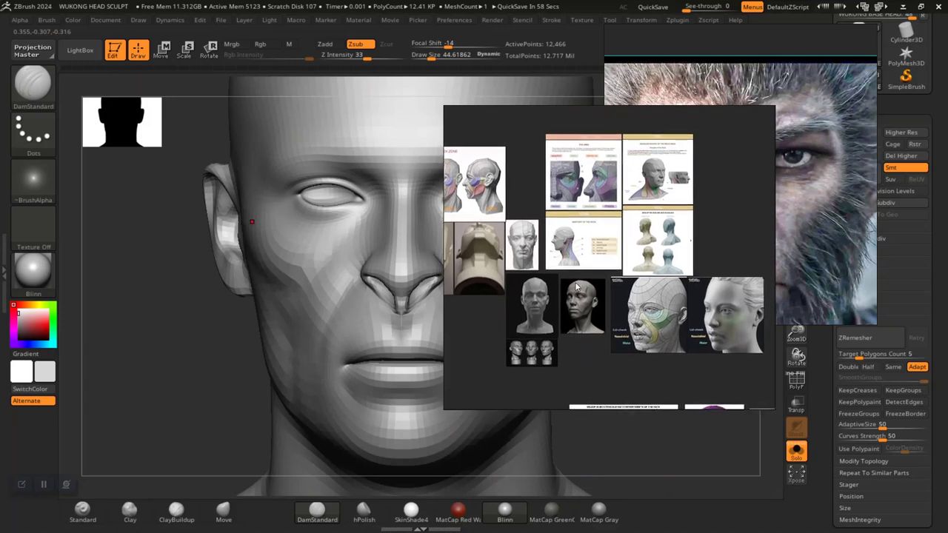
pyautogui.scroll(-5, 591, 261)
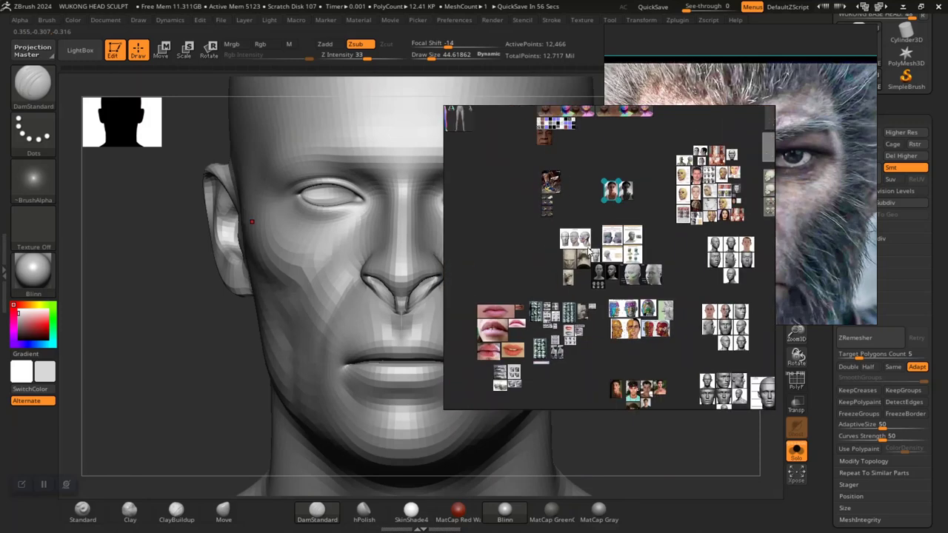
pyautogui.scroll(8, 594, 288)
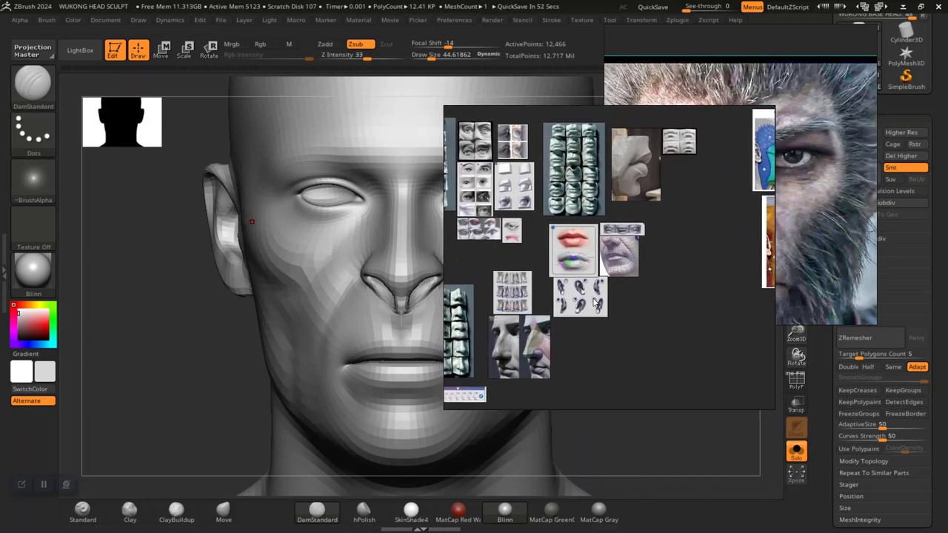
pyautogui.moveTo(601, 278); pyautogui.dragTo(652, 222, button='middle')
pyautogui.moveTo(594, 280); pyautogui.dragTo(616, 271, button='middle')
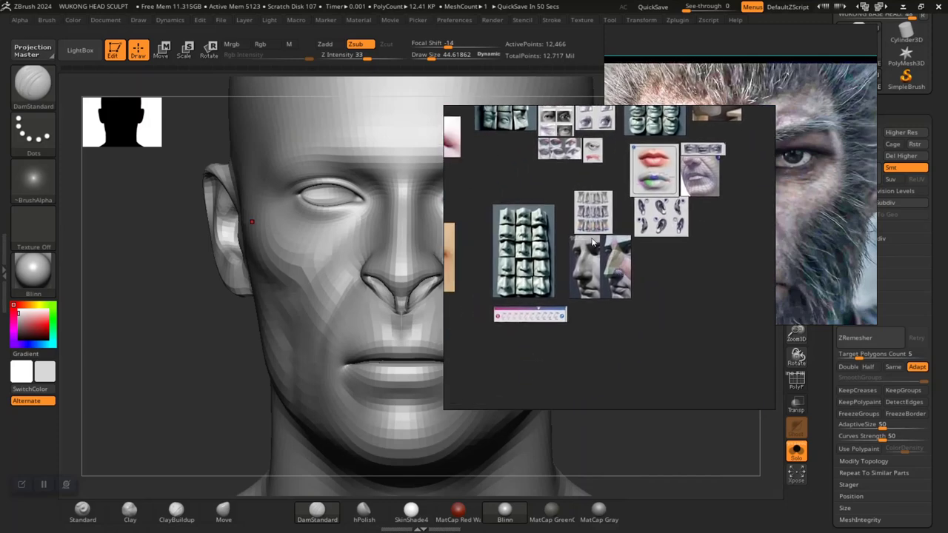
pyautogui.scroll(7, 588, 224)
pyautogui.scroll(3, 611, 252)
pyautogui.moveTo(670, 166); pyautogui.dragTo(631, 307, button='middle')
pyautogui.scroll(6, 625, 299)
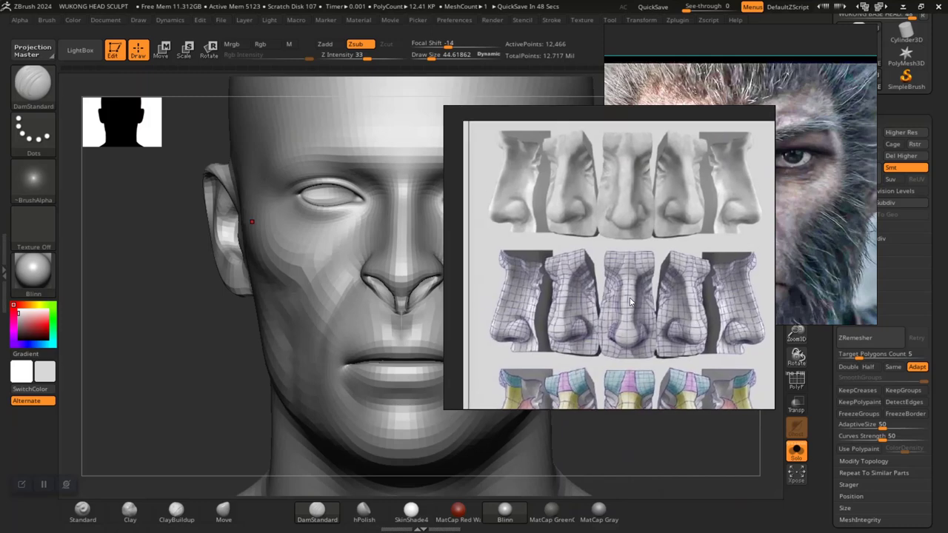
# Place the nose reference beside the head and enlarge its colour-coded topology row.
pyautogui.moveTo(620, 281); pyautogui.dragTo(119, 259)
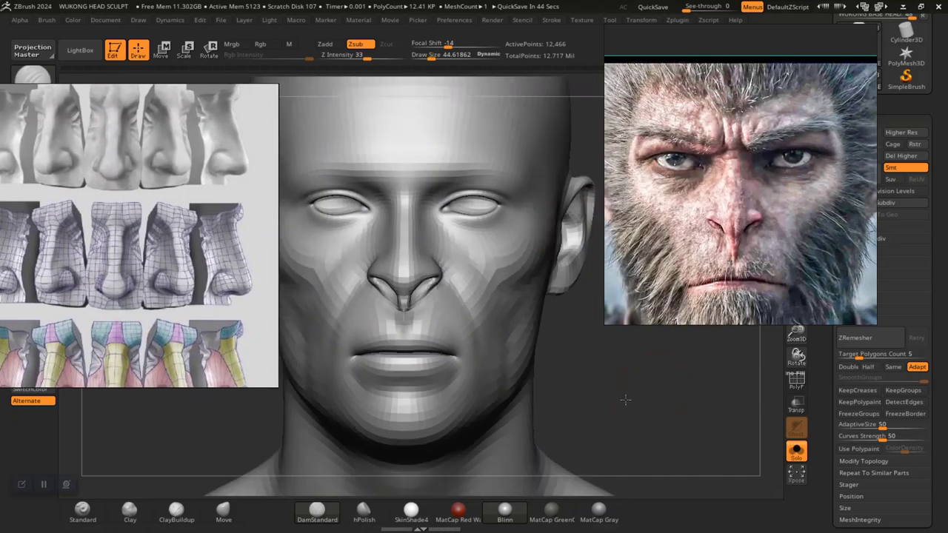
pyautogui.moveTo(626, 400)
pyautogui.keyDown('alt'); pyautogui.mouseDown()
pyautogui.moveTo(579, 378)
pyautogui.moveTo(556, 346)
pyautogui.moveTo(588, 383)
pyautogui.moveTo(628, 400)
pyautogui.mouseUp(); pyautogui.keyUp('alt')
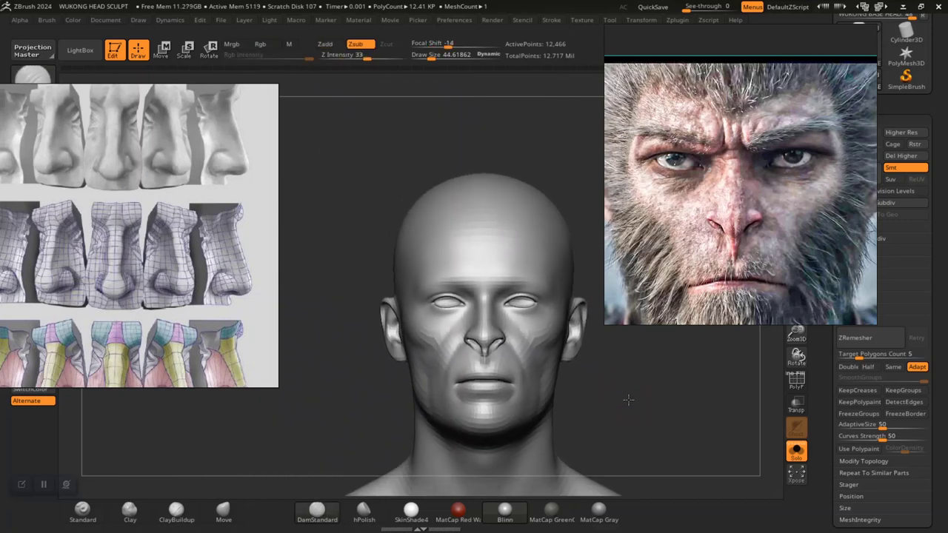
pyautogui.keyDown('ctrl'); pyautogui.moveTo(628, 400); pyautogui.dragTo(593, 434, button='right'); pyautogui.keyUp('ctrl')
pyautogui.moveTo(74, 245); pyautogui.dragTo(84, 254, button='middle')
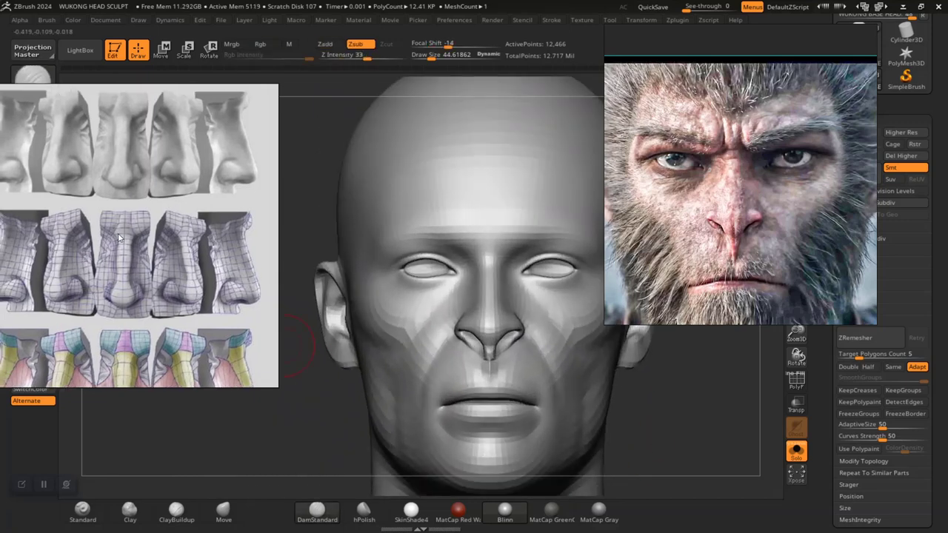
pyautogui.moveTo(102, 332); pyautogui.dragTo(126, 228, button='middle')
pyautogui.scroll(5, 148, 289)
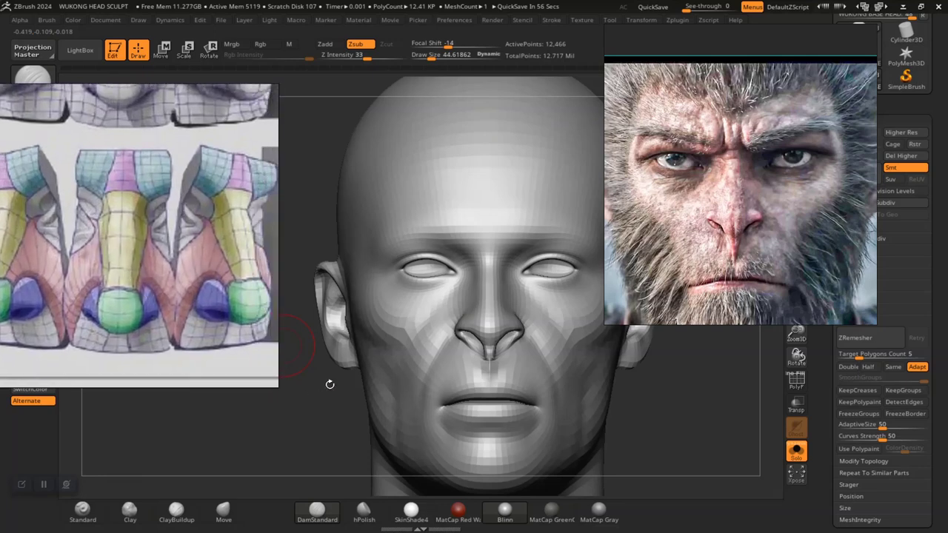
# Move the Wukong portrait reference farther from the head to clear the view of the face.
pyautogui.moveTo(338, 428); pyautogui.dragTo(402, 460)
pyautogui.moveTo(256, 427)
pyautogui.keyDown('alt'); pyautogui.mouseDown()
pyautogui.moveTo(317, 435)
pyautogui.moveTo(338, 425)
pyautogui.mouseUp(); pyautogui.keyUp('alt')
pyautogui.moveTo(704, 261)
pyautogui.mouseDown()
pyautogui.moveTo(898, 234)
pyautogui.moveTo(844, 235)
pyautogui.mouseUp()
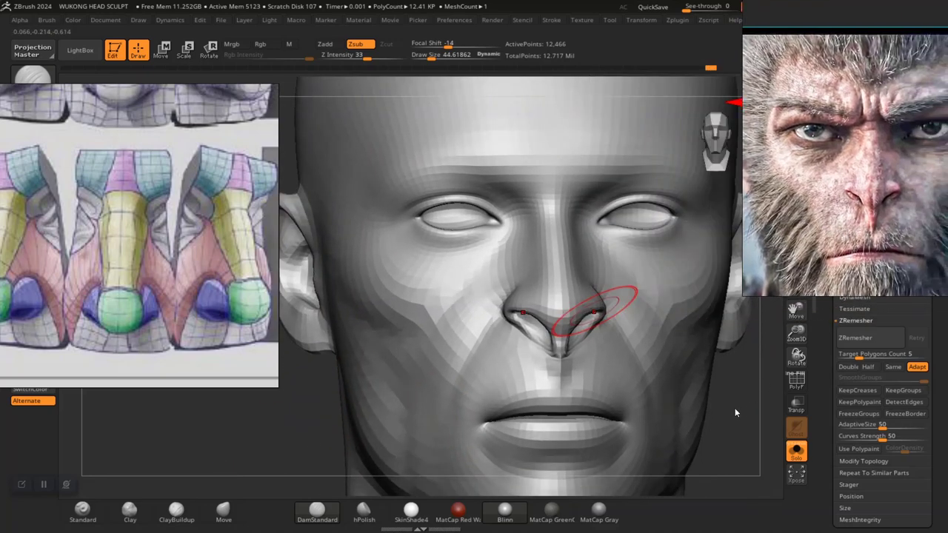
pyautogui.moveTo(735, 408); pyautogui.dragTo(712, 483)
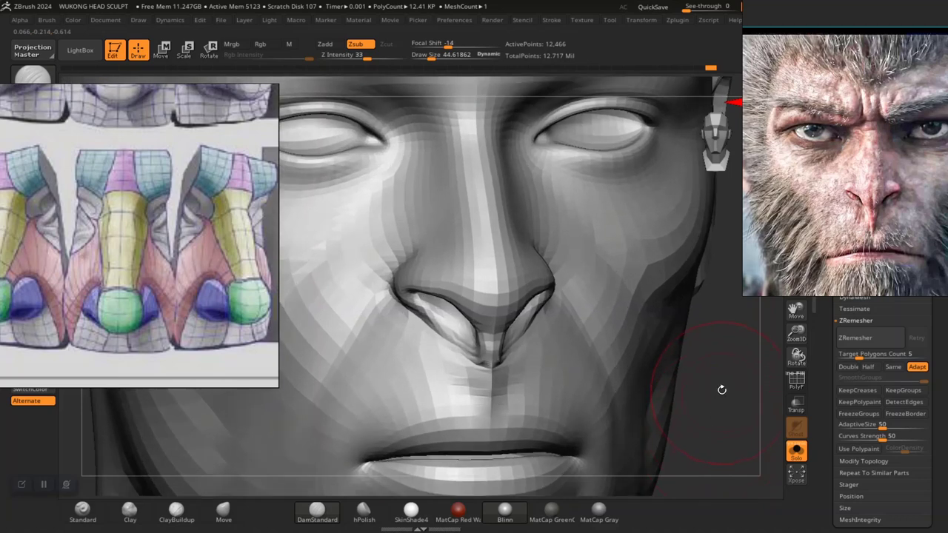
pyautogui.keyDown('alt'); pyautogui.moveTo(721, 389); pyautogui.dragTo(718, 425); pyautogui.keyUp('alt')
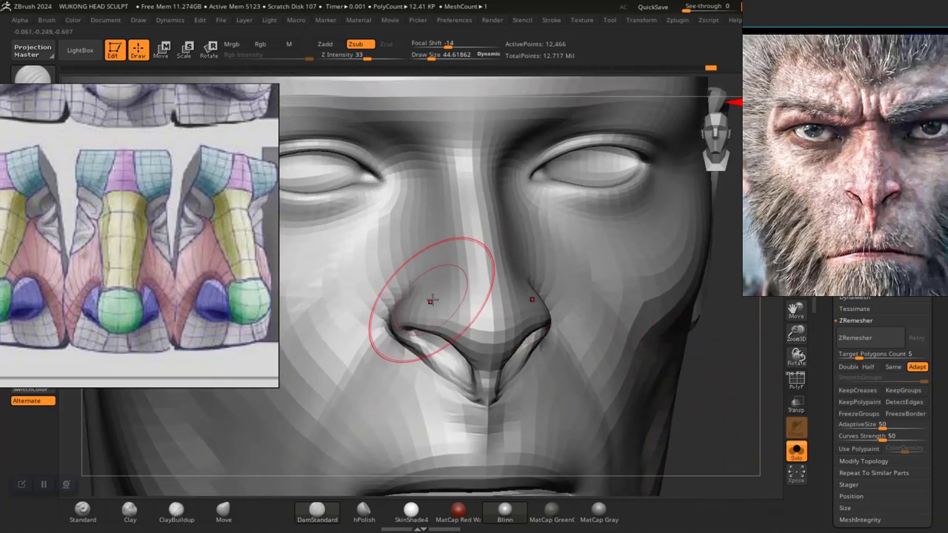
# Carve the creases above the nostril wings with the DamStandard brush at a Draw Size of about 28.
pyautogui.press('space')
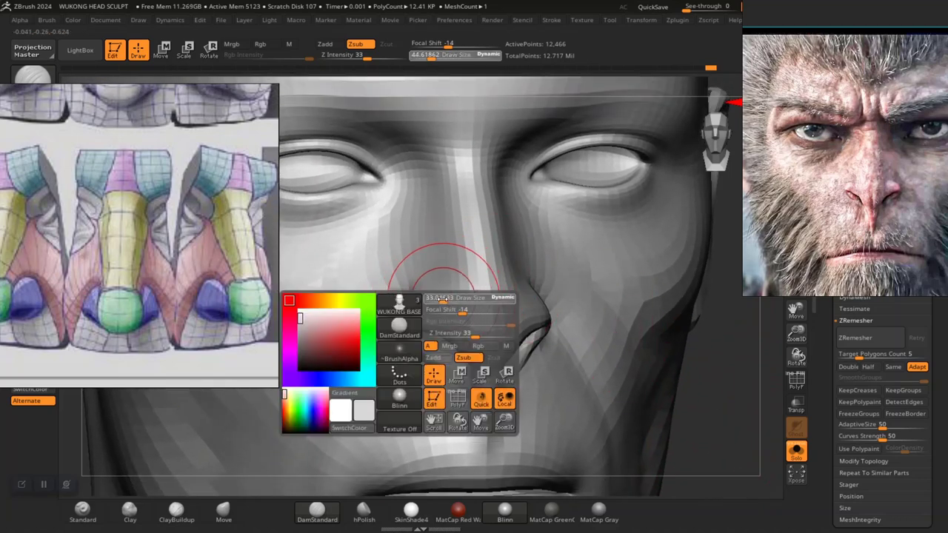
pyautogui.moveTo(422, 329); pyautogui.dragTo(418, 331)
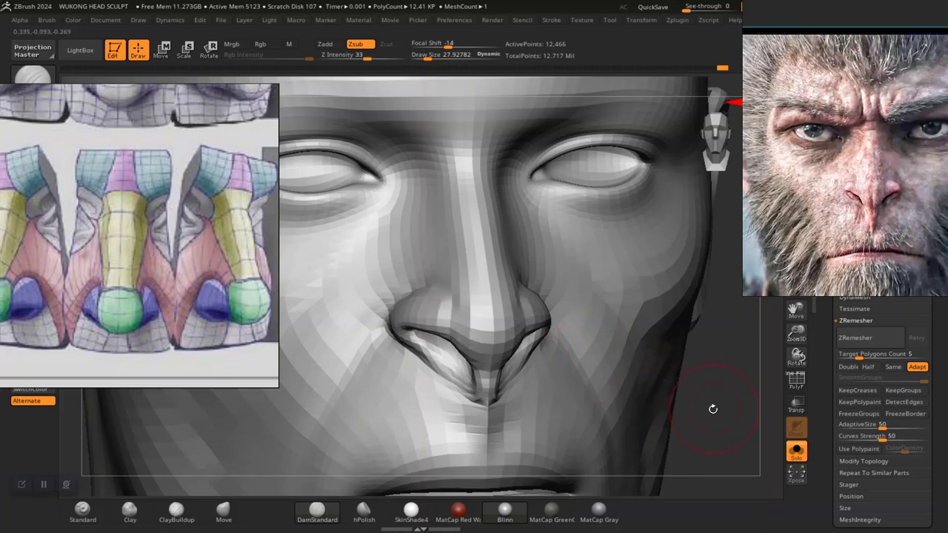
pyautogui.moveTo(701, 403)
pyautogui.mouseDown()
pyautogui.moveTo(718, 402)
pyautogui.moveTo(730, 444)
pyautogui.mouseUp()
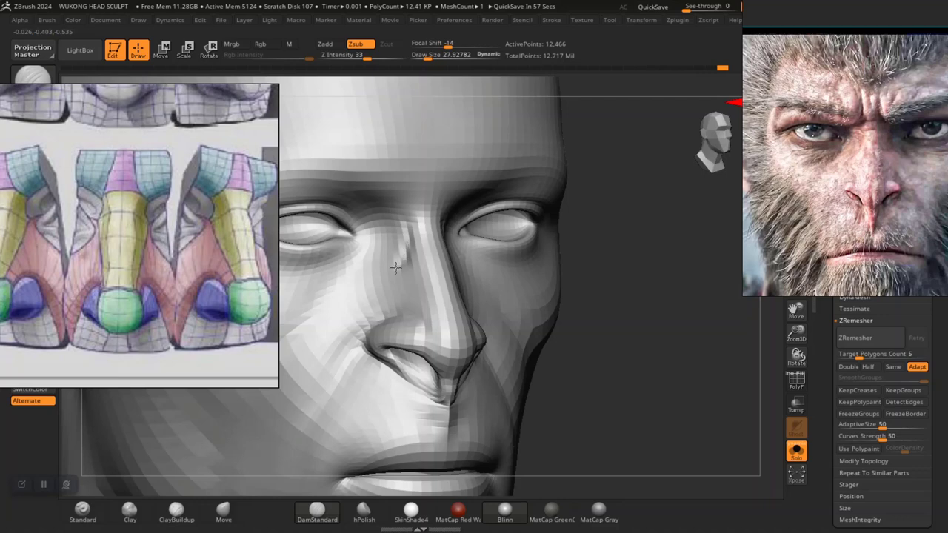
# Smooth the side plane of the nose beside the bridge and check its shape from several angles.
pyautogui.press('f')
pyautogui.moveTo(541, 300)
pyautogui.keyDown('shift'); pyautogui.mouseDown()
pyautogui.moveTo(558, 345)
pyautogui.moveTo(615, 416)
pyautogui.moveTo(628, 379)
pyautogui.moveTo(643, 472)
pyautogui.mouseUp(); pyautogui.keyUp('shift')
pyautogui.moveTo(449, 323)
pyautogui.keyDown('shift'); pyautogui.mouseDown()
pyautogui.moveTo(400, 339)
pyautogui.moveTo(388, 361)
pyautogui.mouseUp(); pyautogui.keyUp('shift')
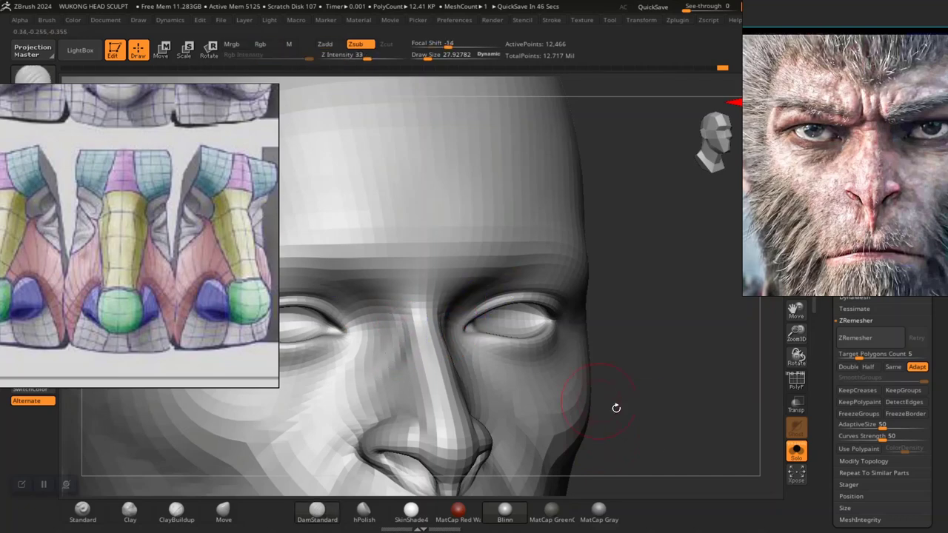
pyautogui.moveTo(614, 406); pyautogui.dragTo(658, 388)
pyautogui.moveTo(688, 432)
pyautogui.mouseDown()
pyautogui.moveTo(686, 456)
pyautogui.moveTo(685, 398)
pyautogui.moveTo(693, 427)
pyautogui.moveTo(681, 414)
pyautogui.mouseUp()
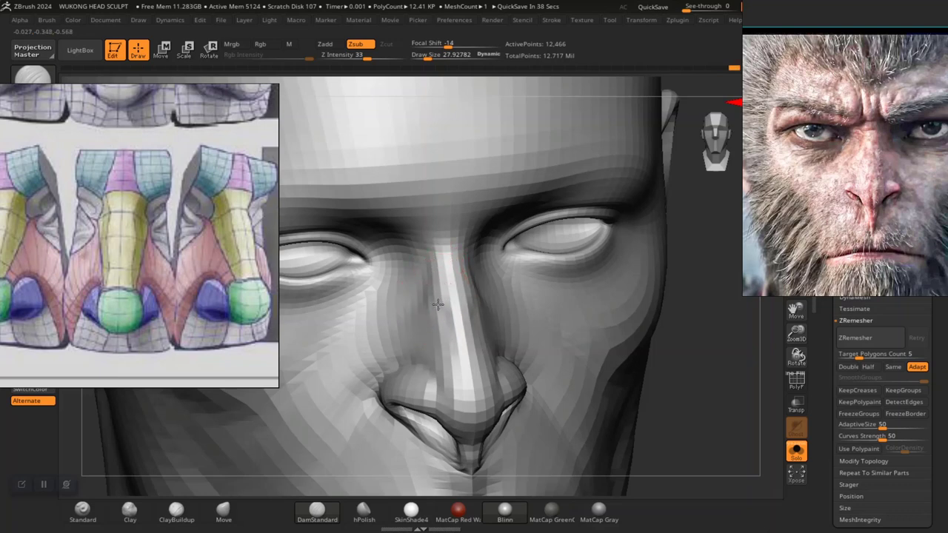
pyautogui.moveTo(686, 415)
pyautogui.keyDown('alt'); pyautogui.mouseDown()
pyautogui.moveTo(622, 334)
pyautogui.moveTo(656, 430)
pyautogui.moveTo(692, 416)
pyautogui.moveTo(662, 380)
pyautogui.moveTo(666, 365)
pyautogui.moveTo(671, 431)
pyautogui.mouseUp(); pyautogui.keyUp('alt')
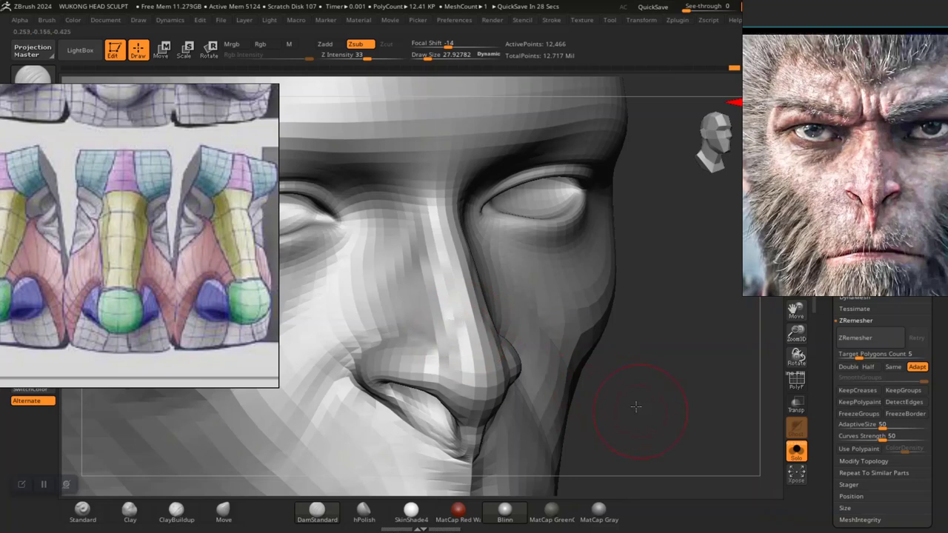
pyautogui.keyDown('alt'); pyautogui.moveTo(636, 406); pyautogui.dragTo(677, 427); pyautogui.keyUp('alt')
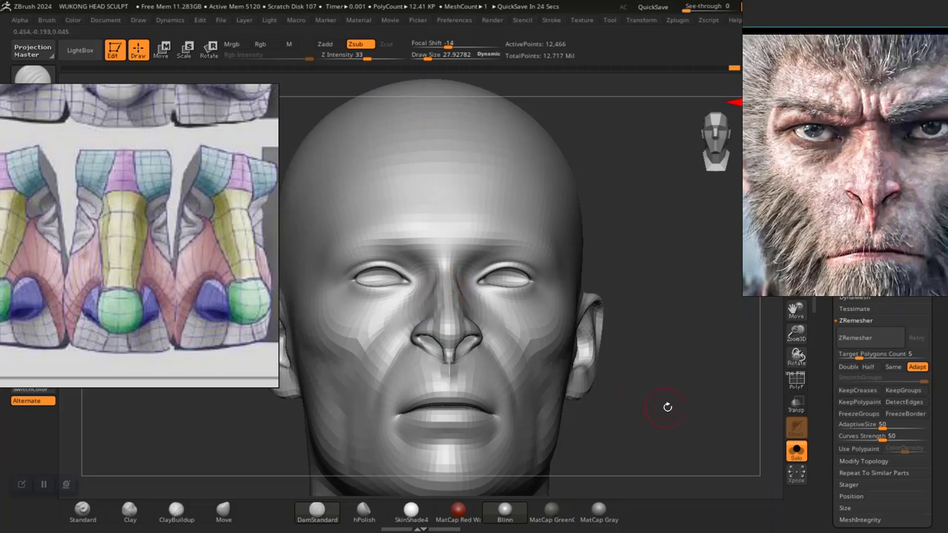
# Subdivide the head mesh once and check the nose at the higher resolution.
pyautogui.scroll(5, 667, 406)
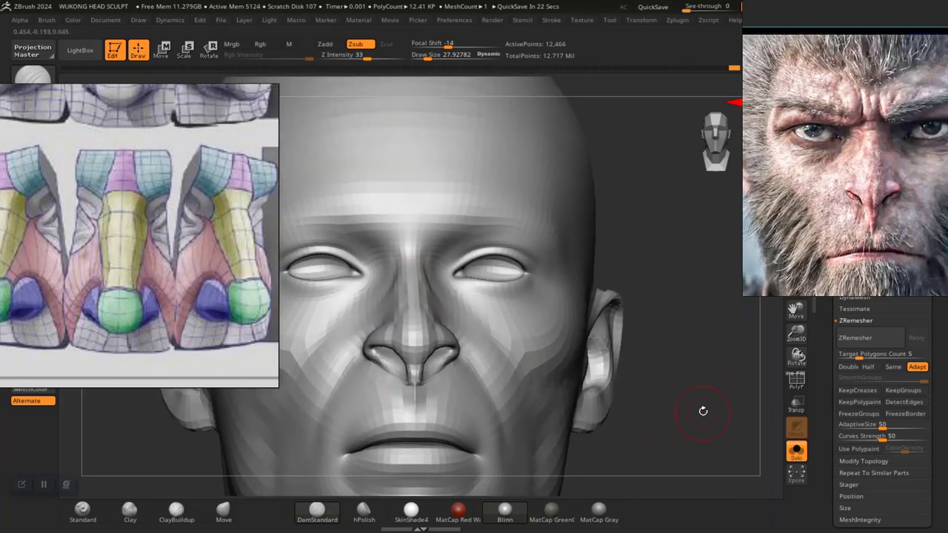
pyautogui.hotkey('ctrl', 'd')
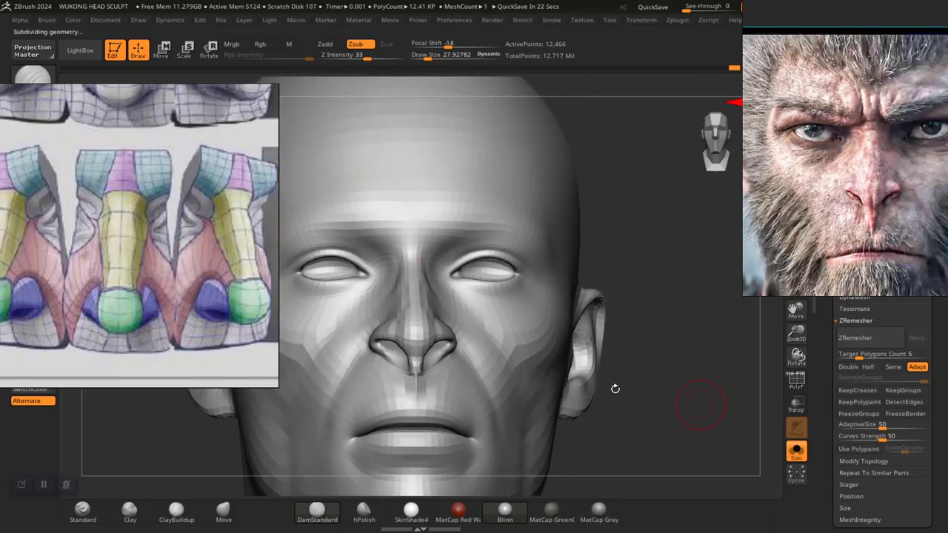
pyautogui.moveTo(598, 388); pyautogui.dragTo(683, 474)
pyautogui.keyDown('alt'); pyautogui.moveTo(709, 422); pyautogui.dragTo(738, 427); pyautogui.keyUp('alt')
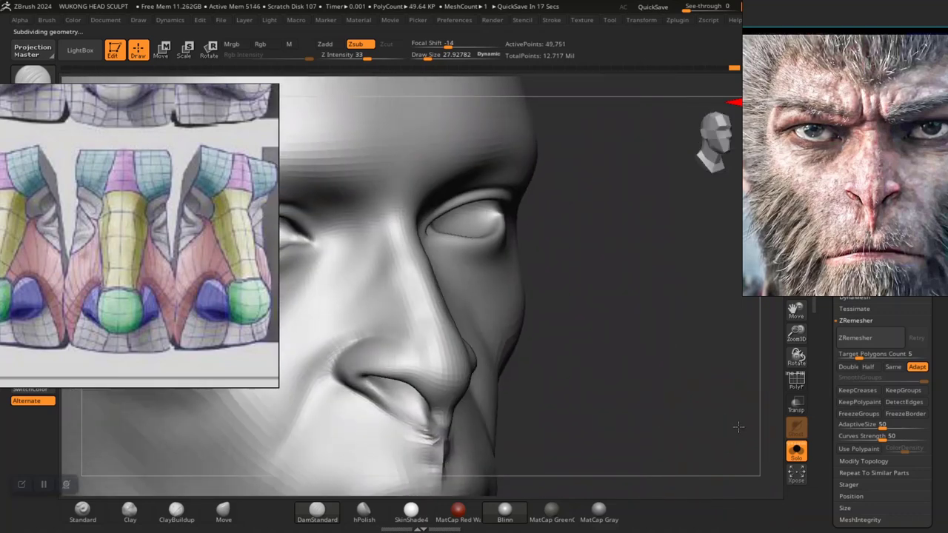
pyautogui.moveTo(661, 384)
pyautogui.mouseDown()
pyautogui.moveTo(668, 383)
pyautogui.moveTo(638, 435)
pyautogui.mouseUp()
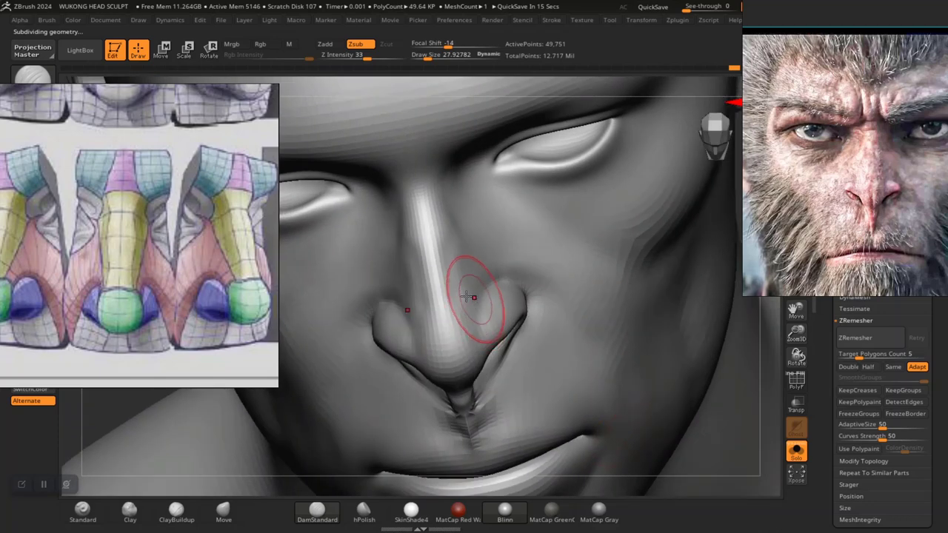
# Smooth the side of the nose beside the nostril wing, and reselect the DamStandard brush.
pyautogui.keyDown('shift'); pyautogui.moveTo(470, 296); pyautogui.dragTo(452, 297); pyautogui.keyUp('shift')
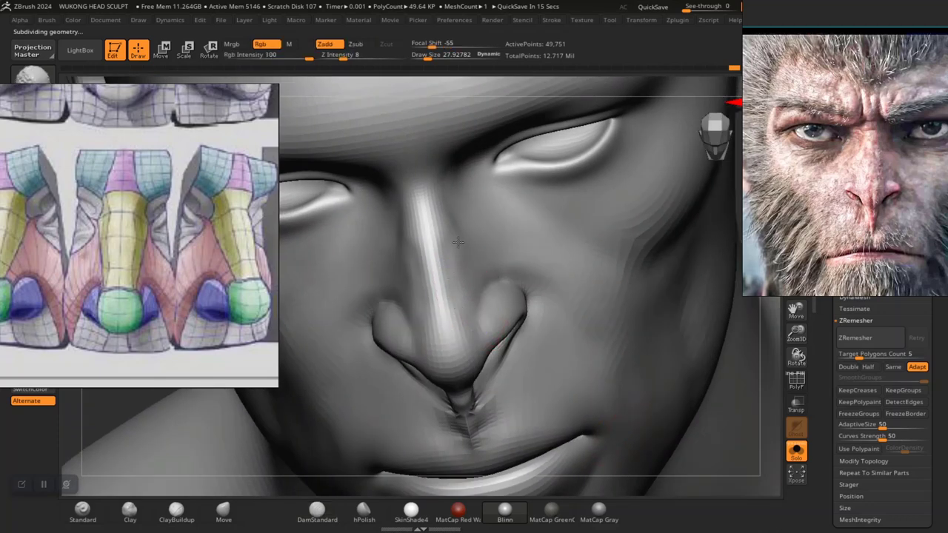
pyautogui.press('b')
pyautogui.press('d')
pyautogui.press('s')
pyautogui.press('f')
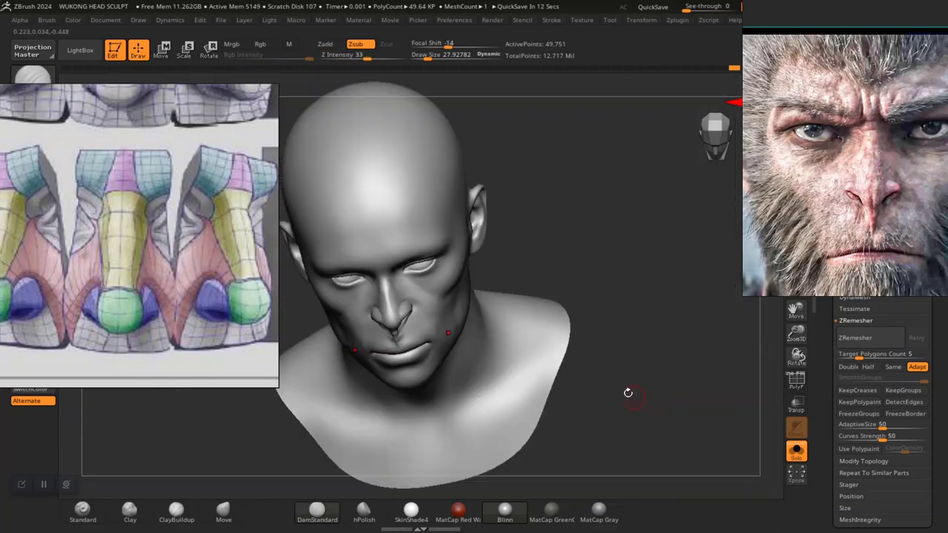
# Enlarge the DamStandard brush to a Draw Size of about 77 and review the whole face from the front.
pyautogui.moveTo(639, 277); pyautogui.dragTo(675, 400)
pyautogui.press('f')
pyautogui.moveTo(627, 332); pyautogui.dragTo(561, 274)
pyautogui.press('space')
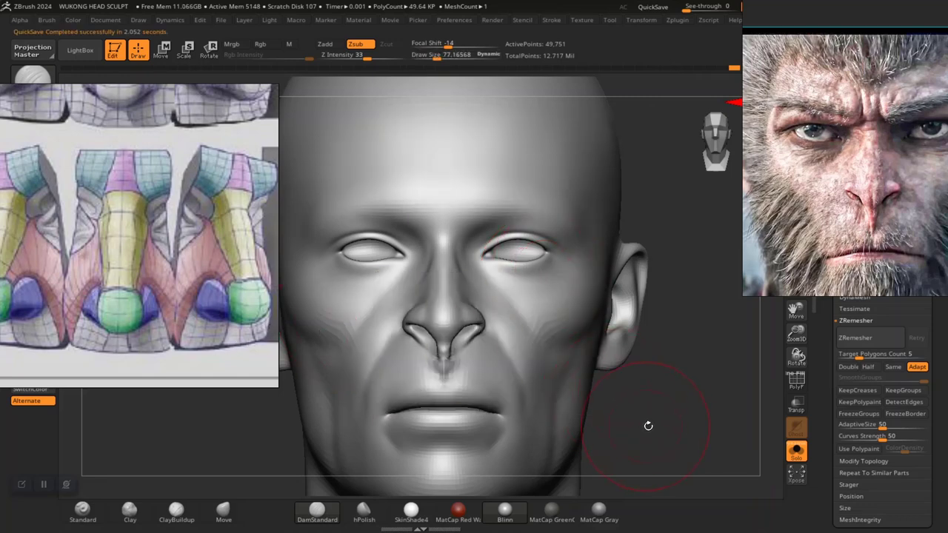
pyautogui.moveTo(648, 425)
pyautogui.mouseDown()
pyautogui.moveTo(669, 413)
pyautogui.moveTo(643, 399)
pyautogui.mouseUp()
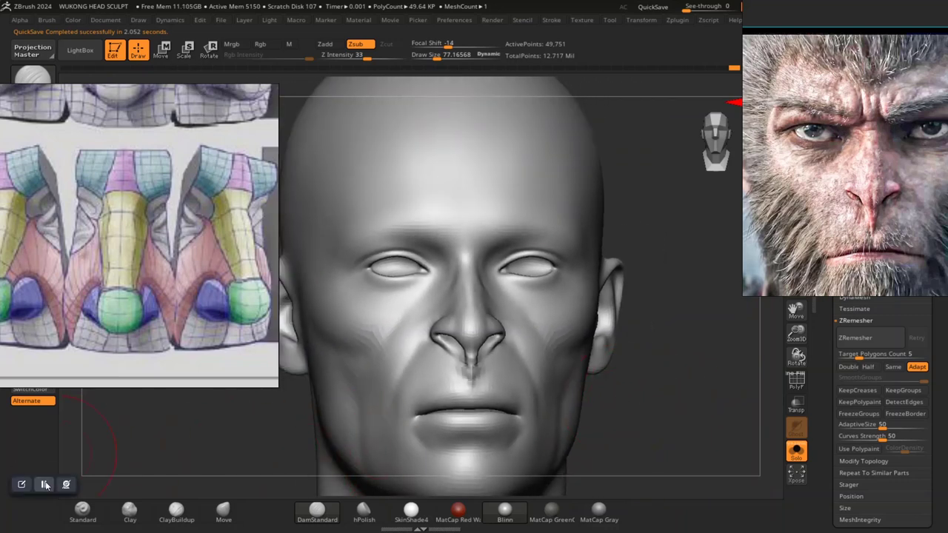
pyautogui.moveTo(662, 404)
pyautogui.mouseDown()
pyautogui.moveTo(575, 399)
pyautogui.moveTo(569, 378)
pyautogui.moveTo(581, 436)
pyautogui.mouseUp()
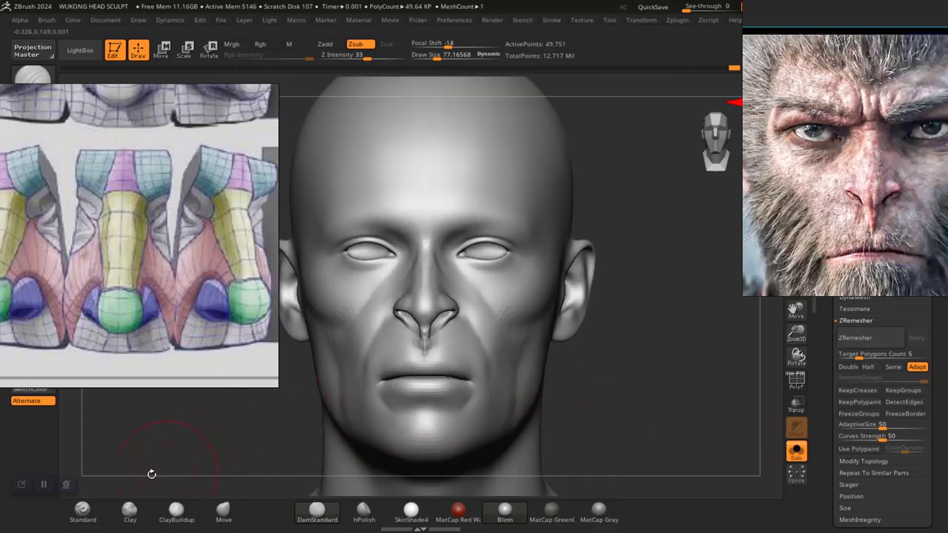